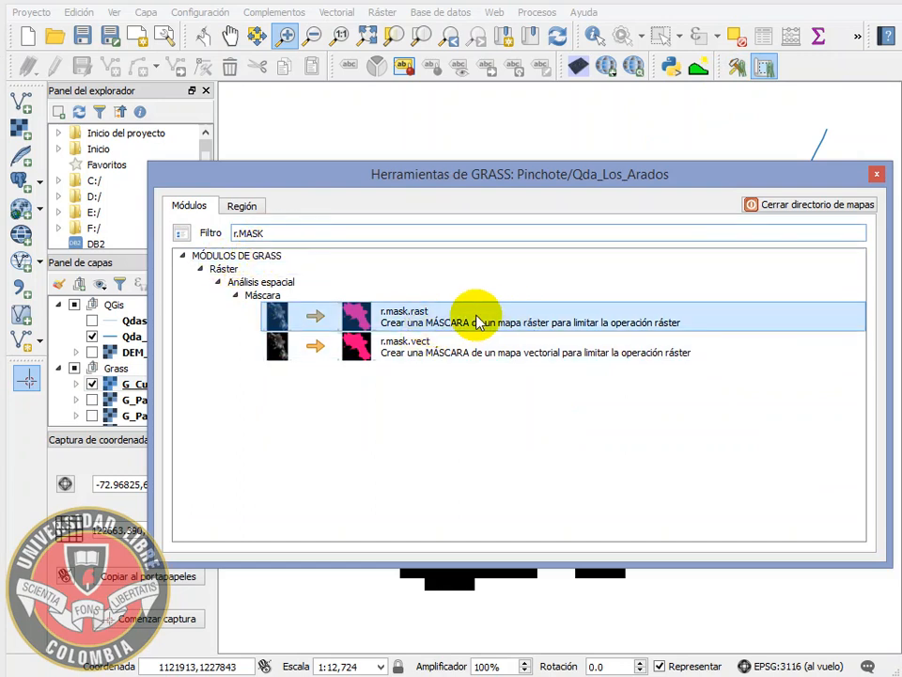
- Create a raster mask from G_Cuenca_Los_Arados_01 with the r.mask.rast module and close the GRASS tools
left_click_drag(443, 181, 423, 150)
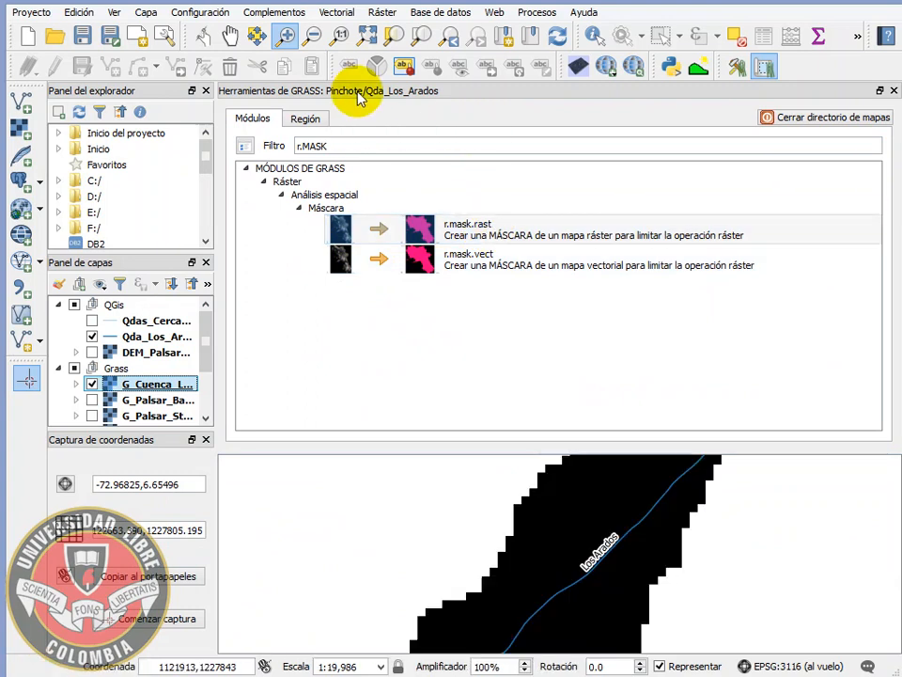
left_click_drag(357, 91, 429, 208)
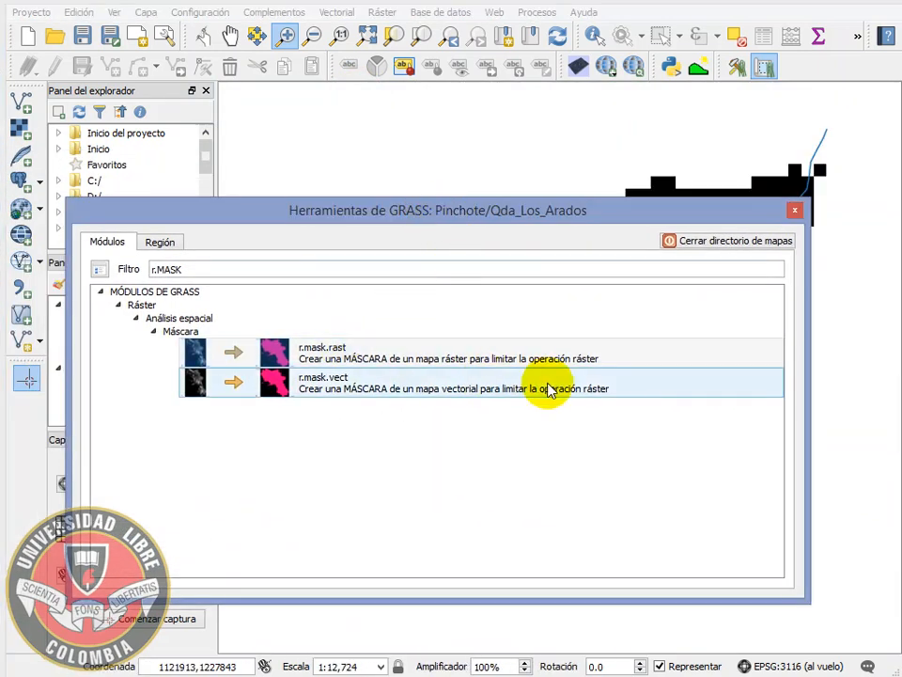
double_click(549, 358)
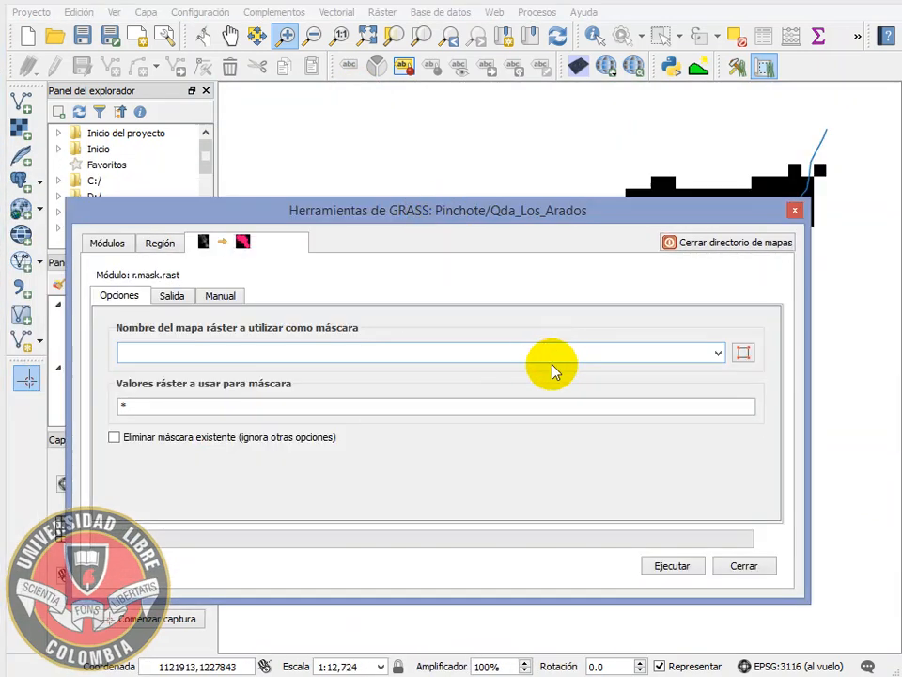
left_click(718, 352)
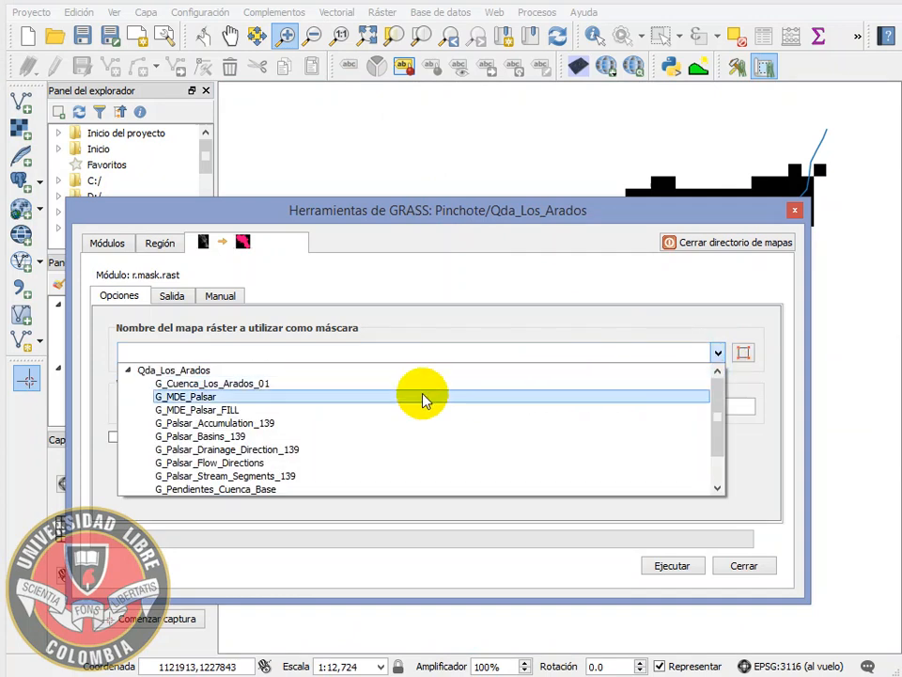
left_click(231, 384)
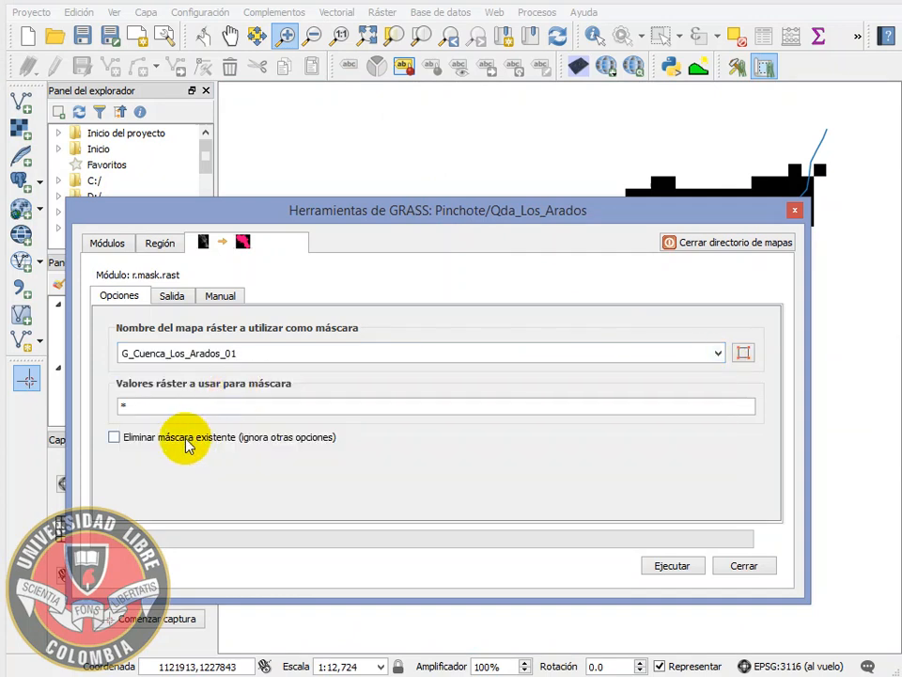
left_click(672, 567)
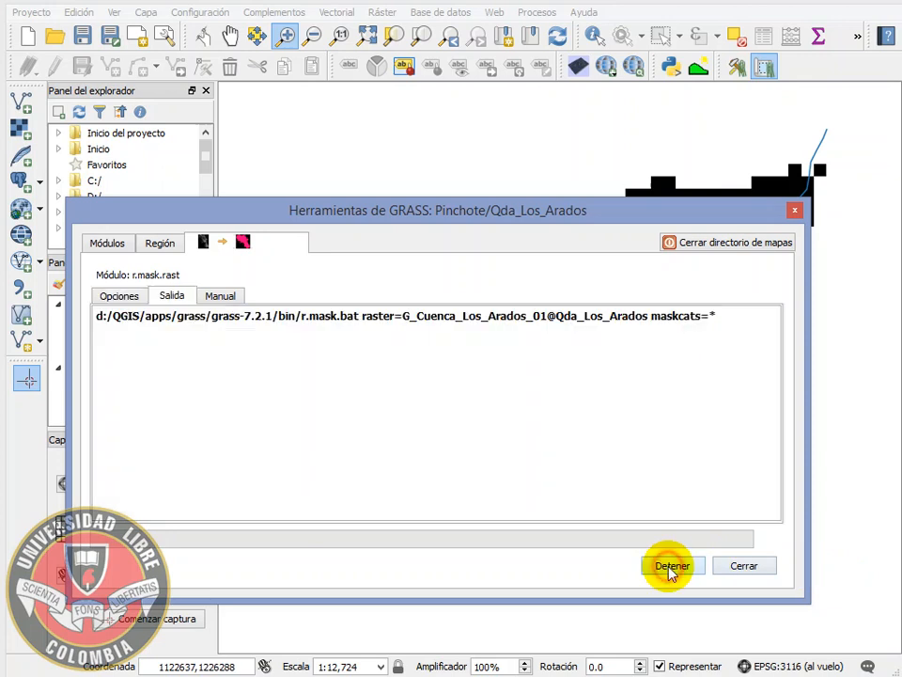
left_click(743, 568)
left_click(794, 209)
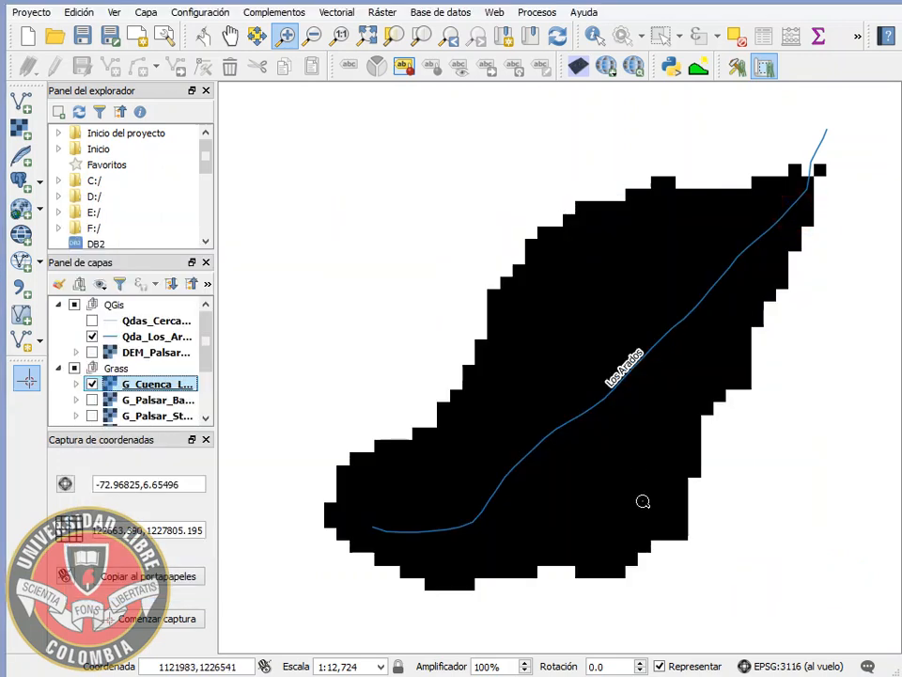
- Reopen the GRASS tools, filter the modules for r.slope and open the r.slope module
left_click(763, 67)
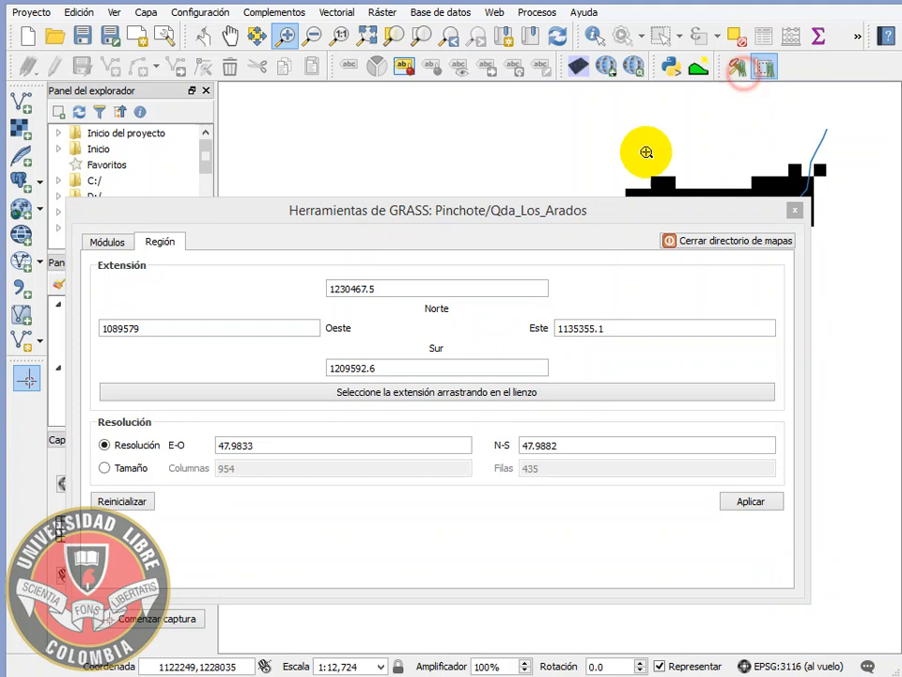
left_click(116, 242)
triple_click(208, 269)
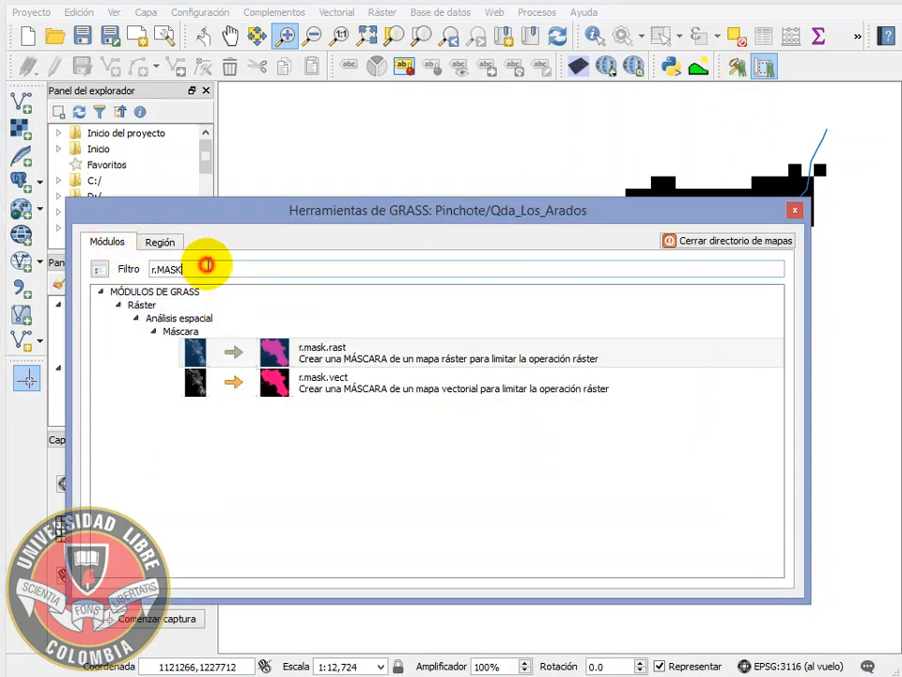
type("r.s")
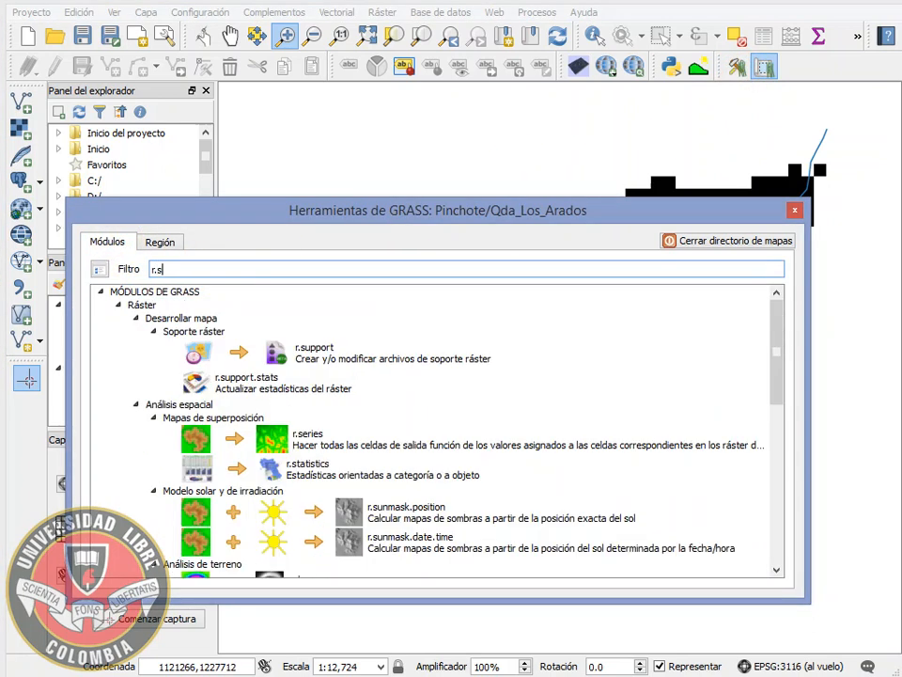
type("lope")
left_click(299, 356)
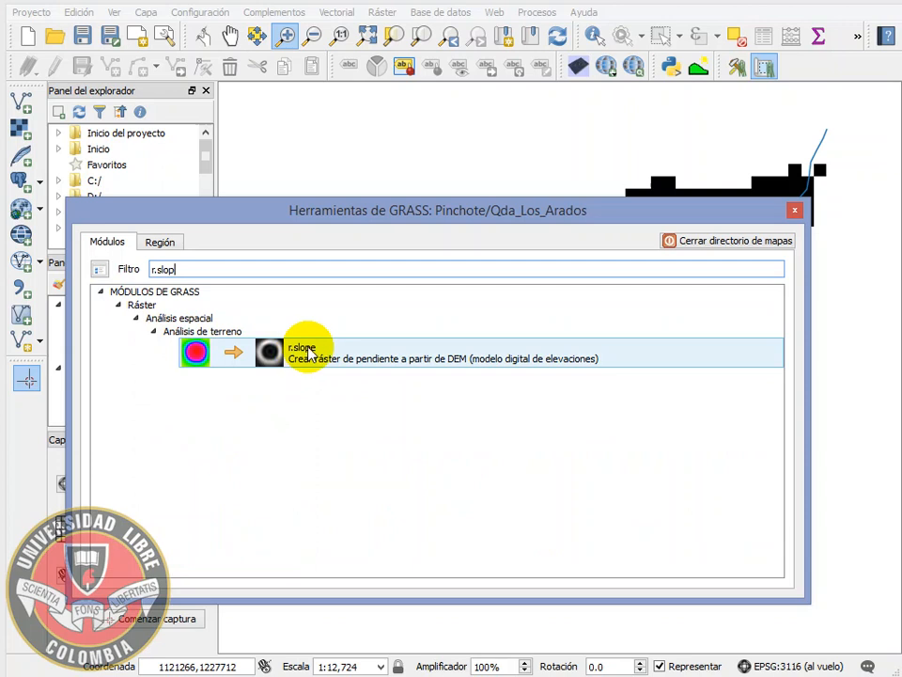
double_click(322, 360)
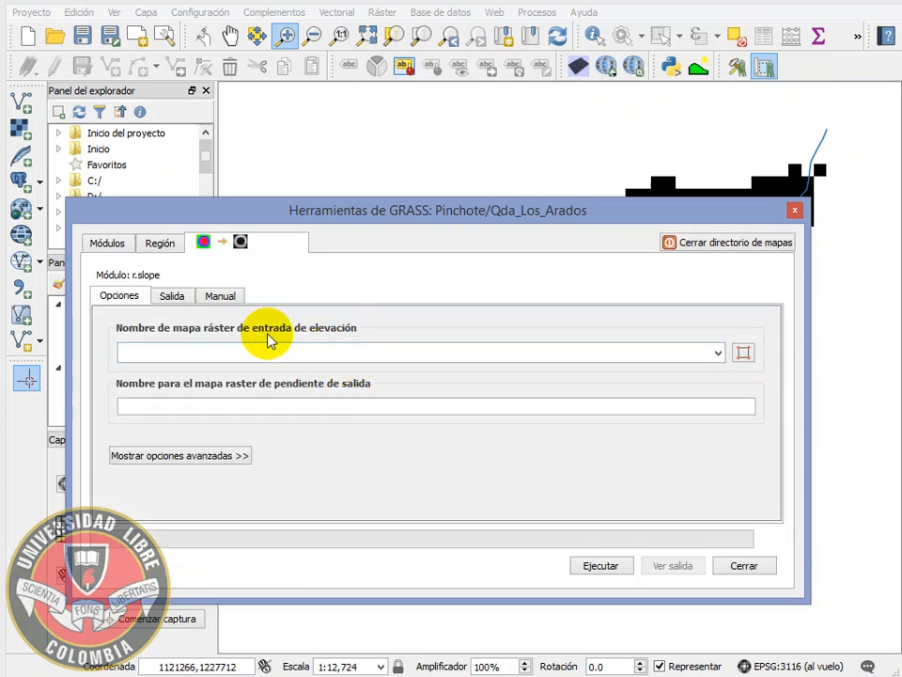
- Set G_MDE_Palsar_FILL as the elevation input and name the output slope map GG_Slopes_Cuenca_01
left_click(718, 353)
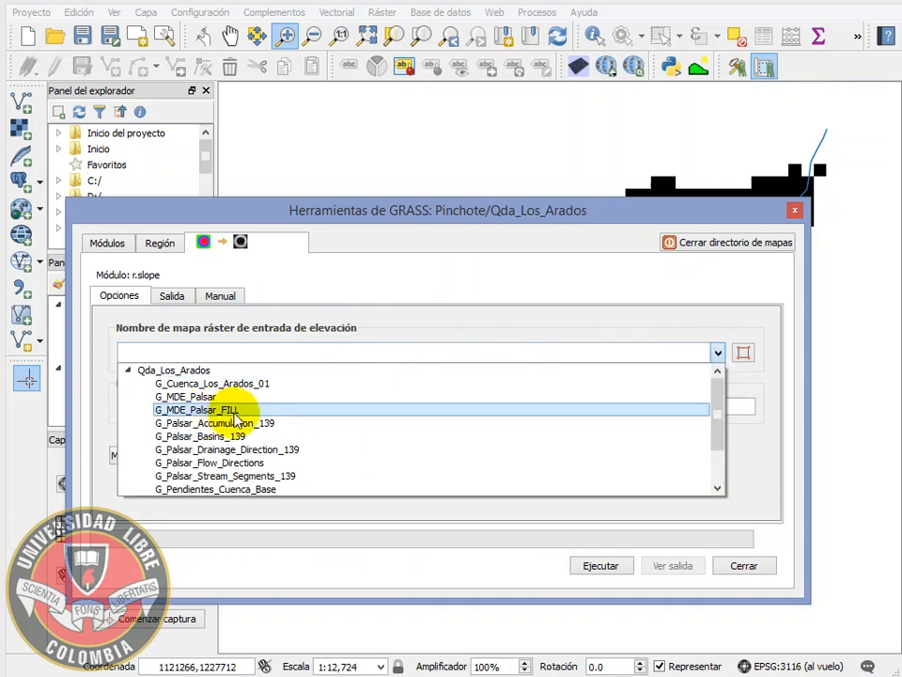
left_click(234, 412)
left_click(217, 410)
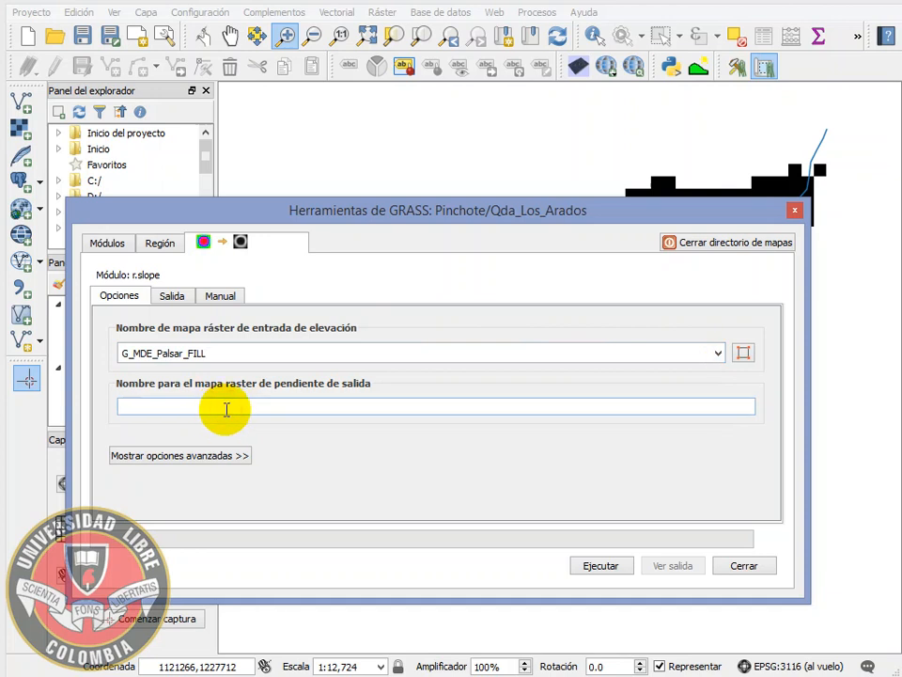
type("GG_Slopes")
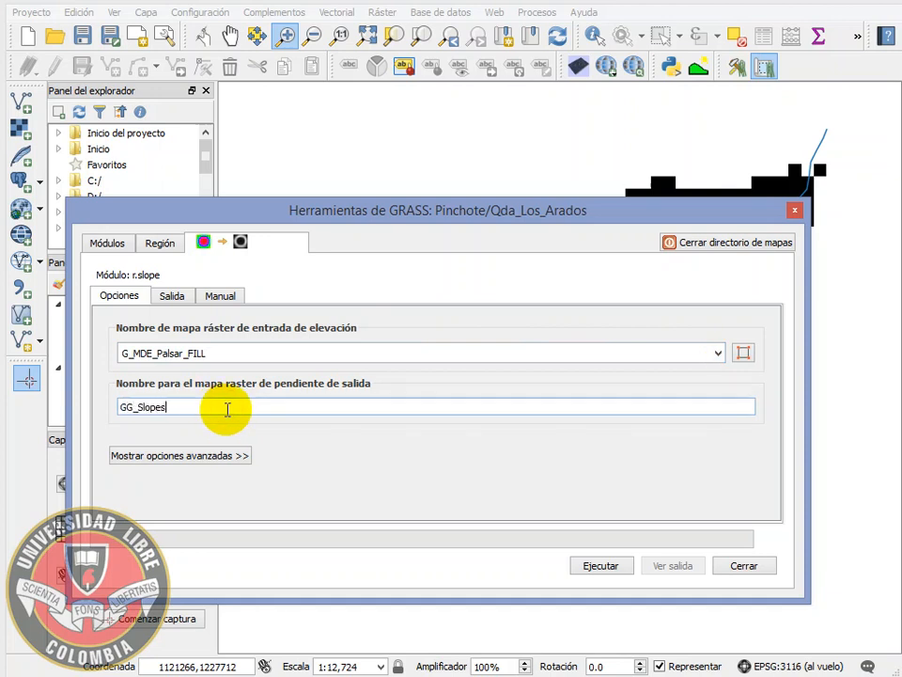
type("_Cuenca_01")
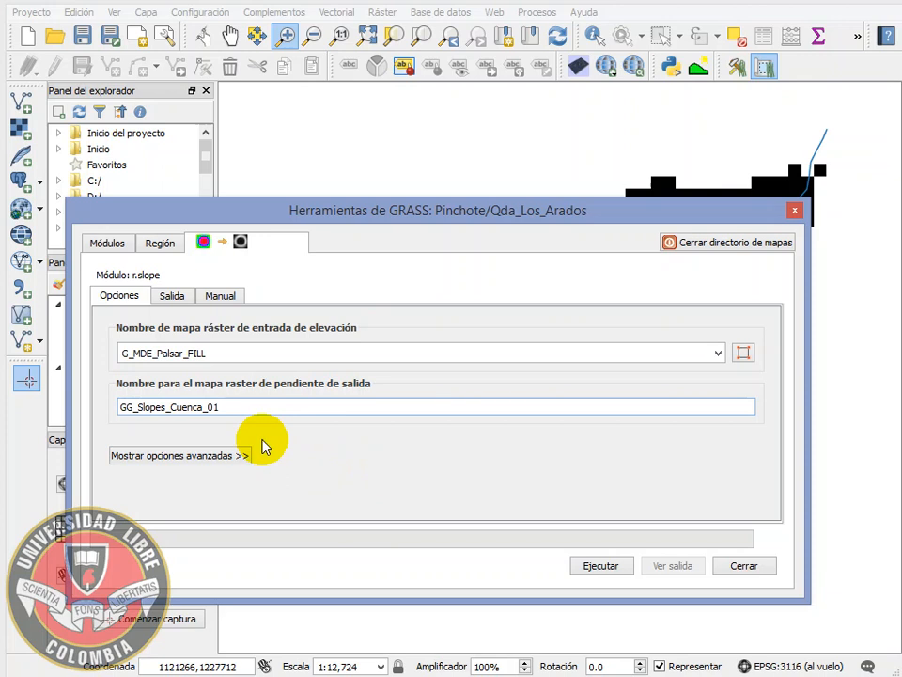
- Show the advanced slope options, run the slope calculation and load its output raster into the map
left_click(204, 457)
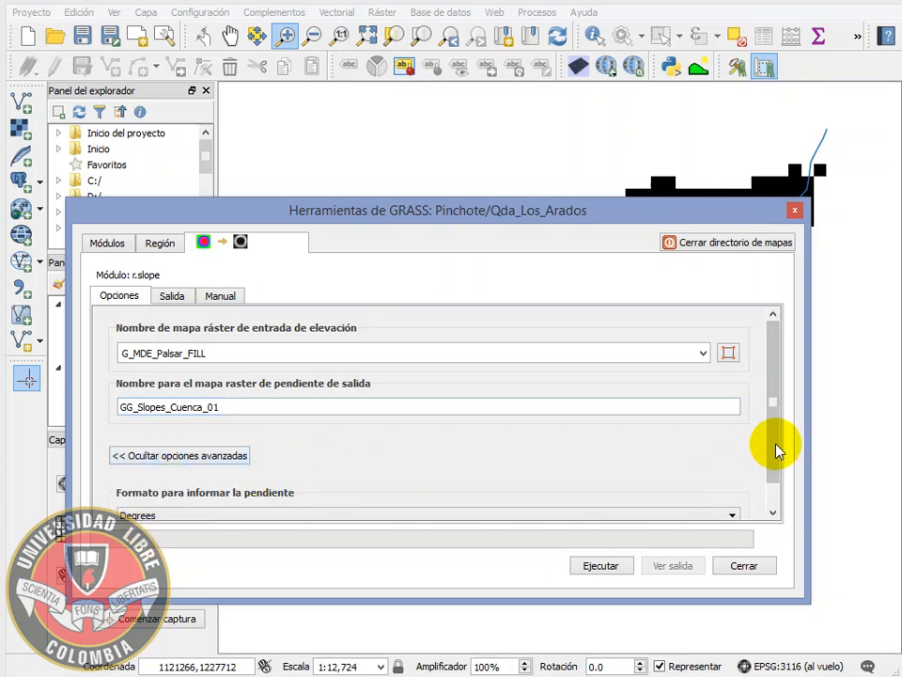
mouse_move(777, 445)
left_mouse_down()
mouse_move(778, 464)
mouse_move(778, 435)
left_mouse_up()
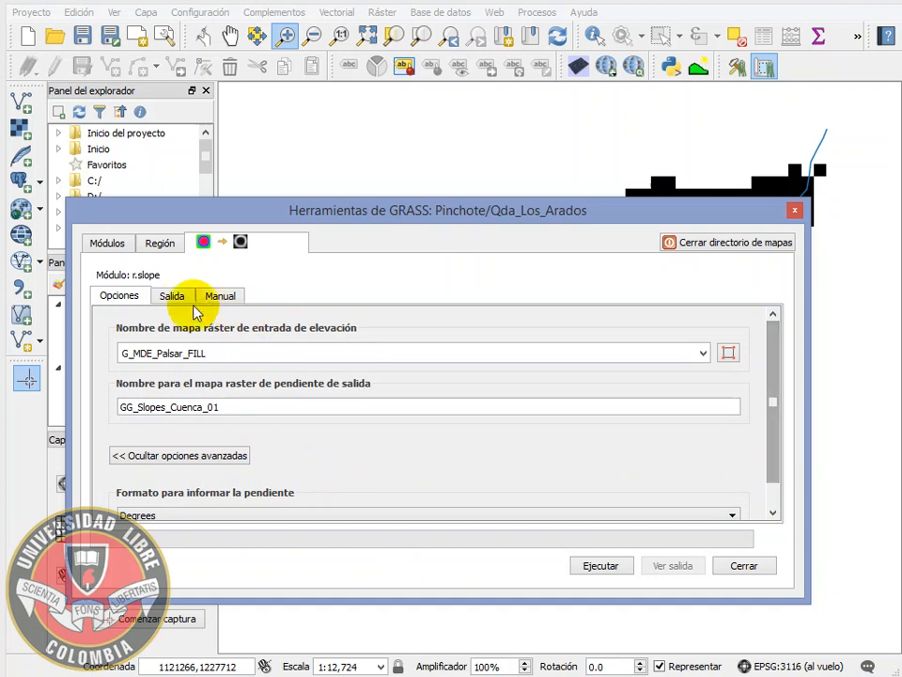
left_click(594, 568)
left_click(684, 567)
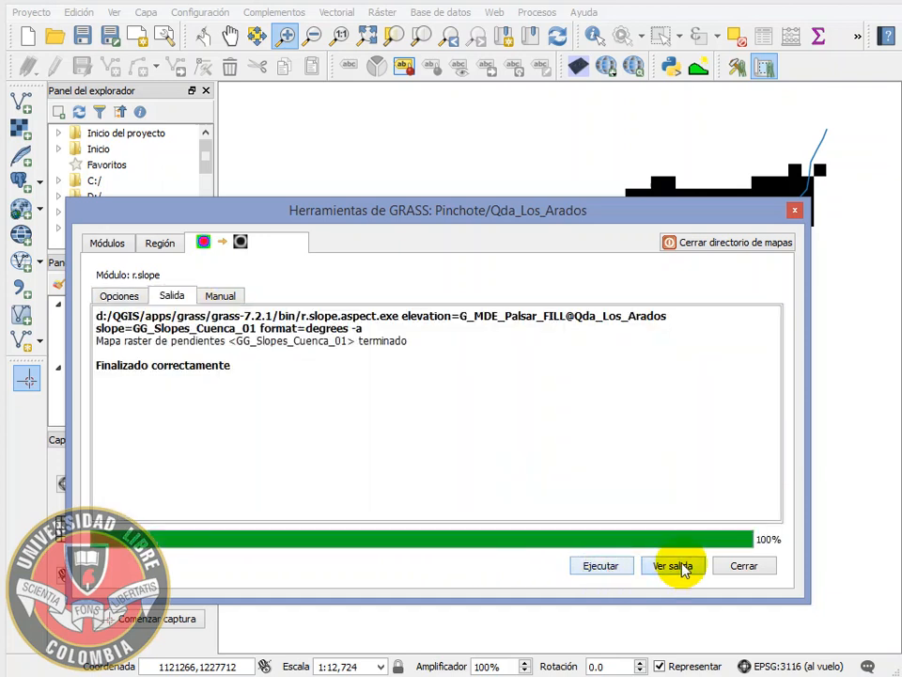
left_click(745, 567)
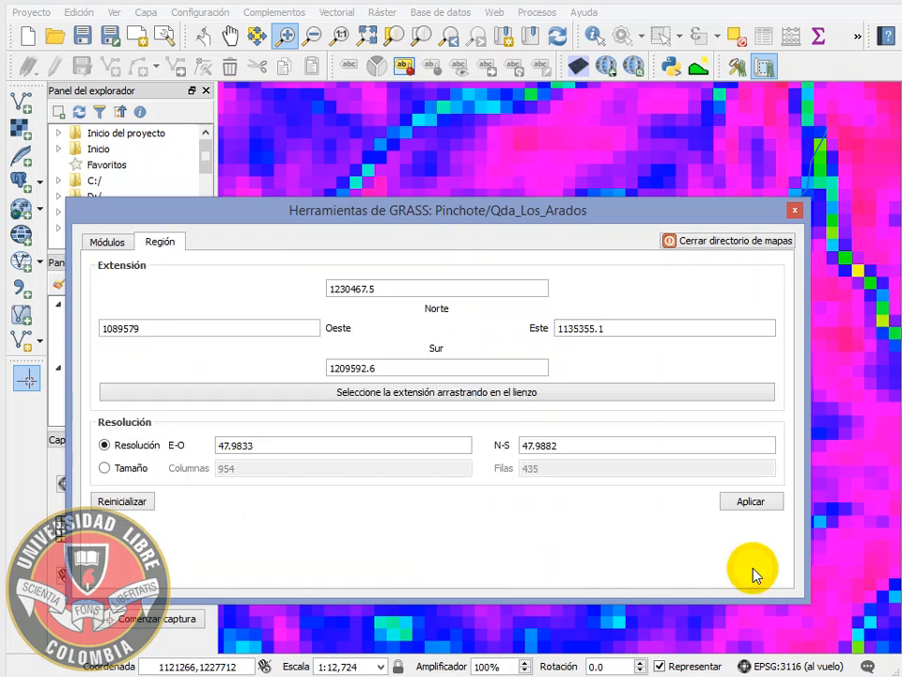
left_click(794, 214)
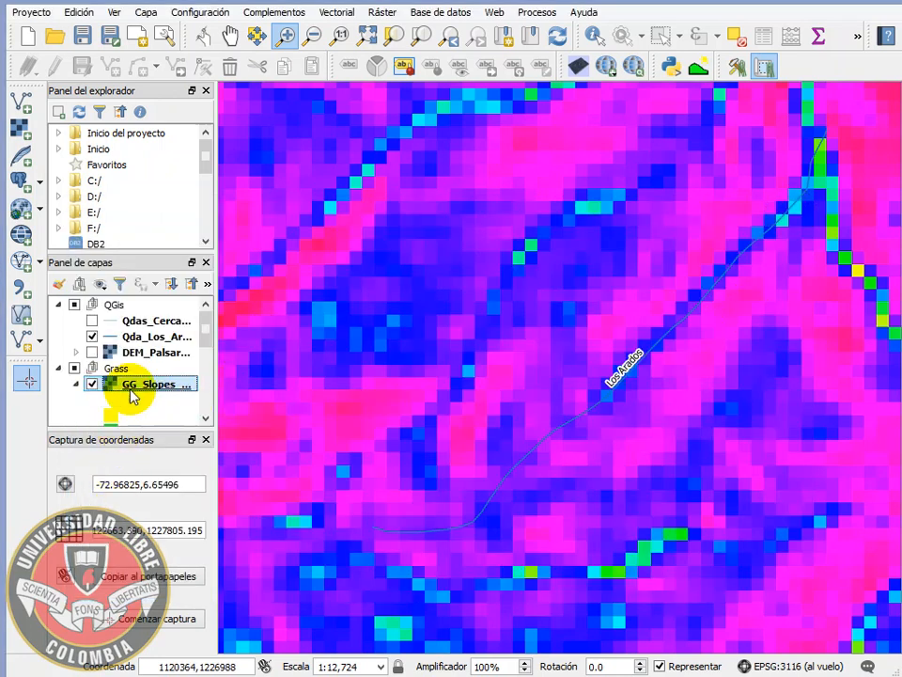
- Collapse the GG_Slopes_Cuenca_01 legend and place that layer beneath the G_Cuenca_Los_Arados_01 layer in the Grass group
left_click(75, 384)
left_click_drag(117, 402, 118, 380)
left_click(465, 382)
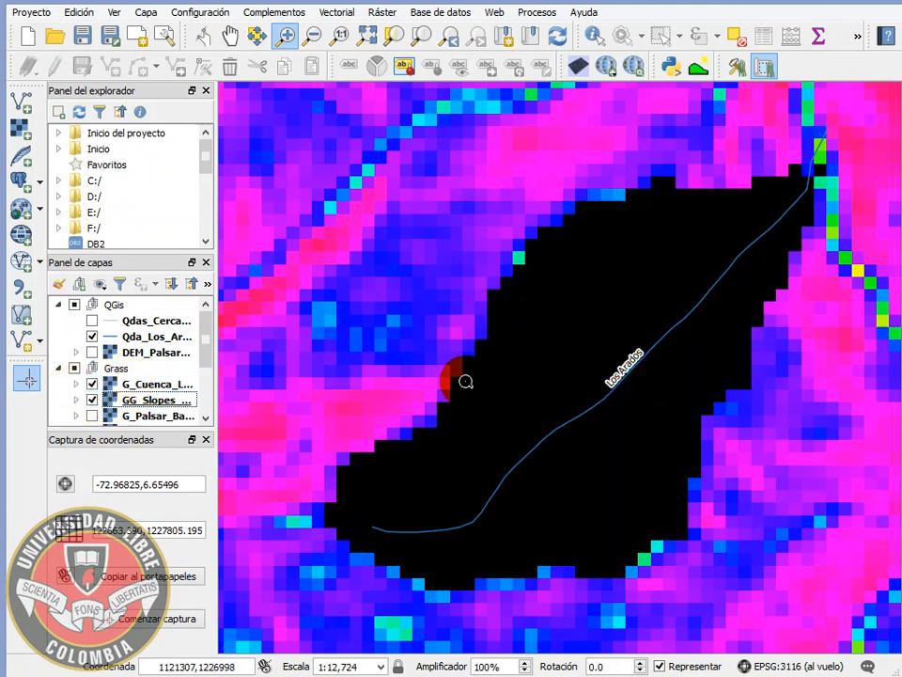
left_click(499, 293)
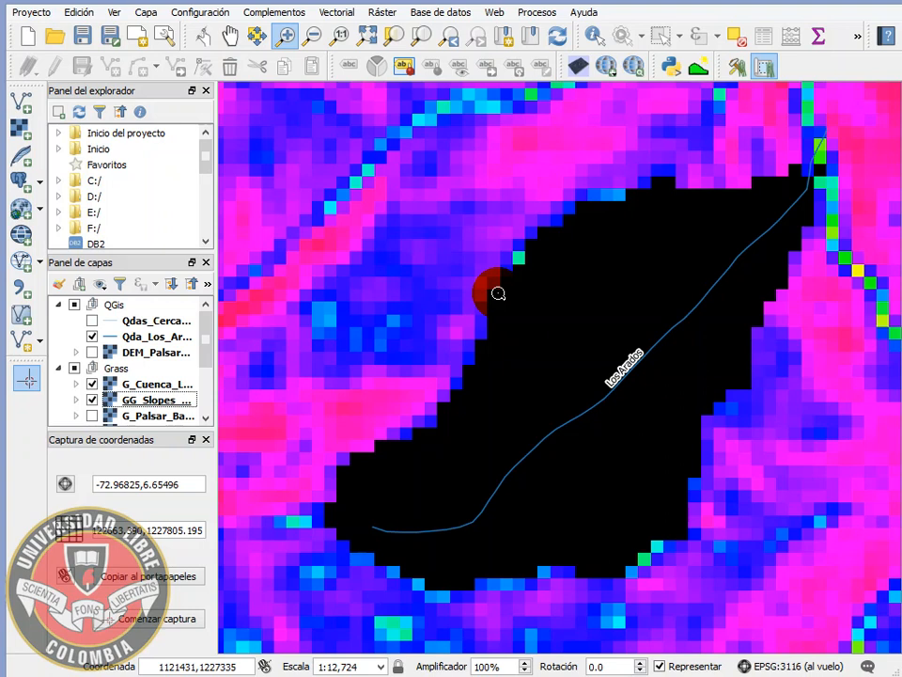
- Reopen the GRASS tools, filter the modules for "r.ne" and open the r.neighbors module
left_click(730, 73)
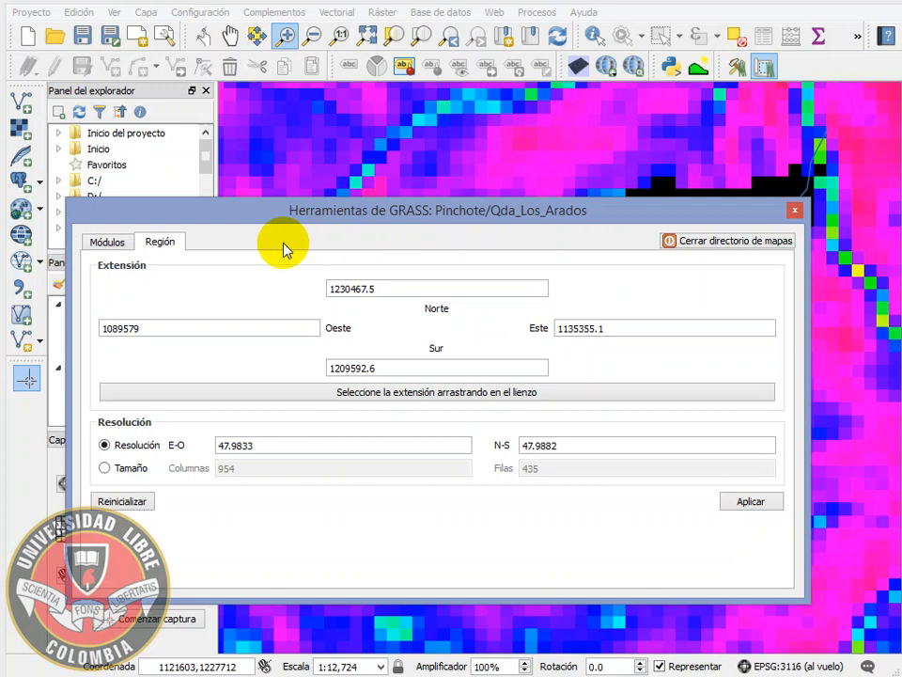
left_click(115, 238)
left_click(160, 269)
type("r.slop")
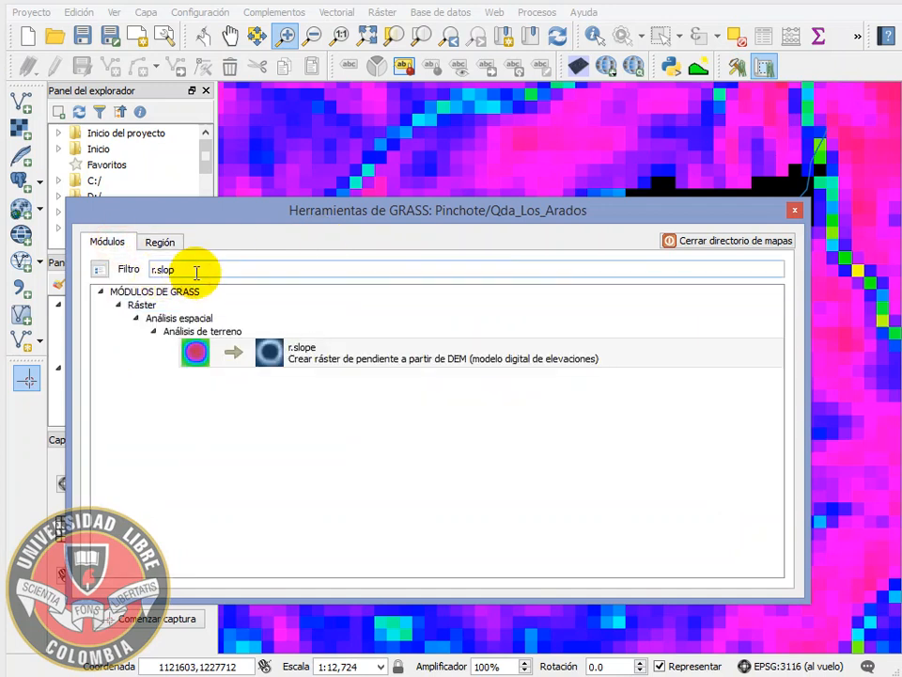
key("BackSpace")
key("BackSpace")
key("BackSpace")
key("BackSpace")
type("ne")
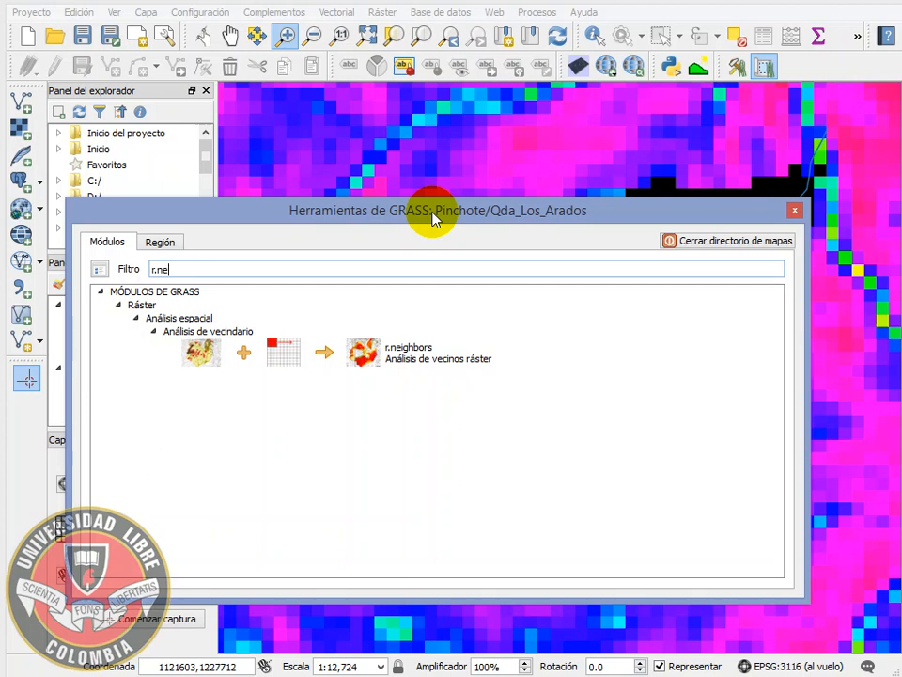
double_click(429, 361)
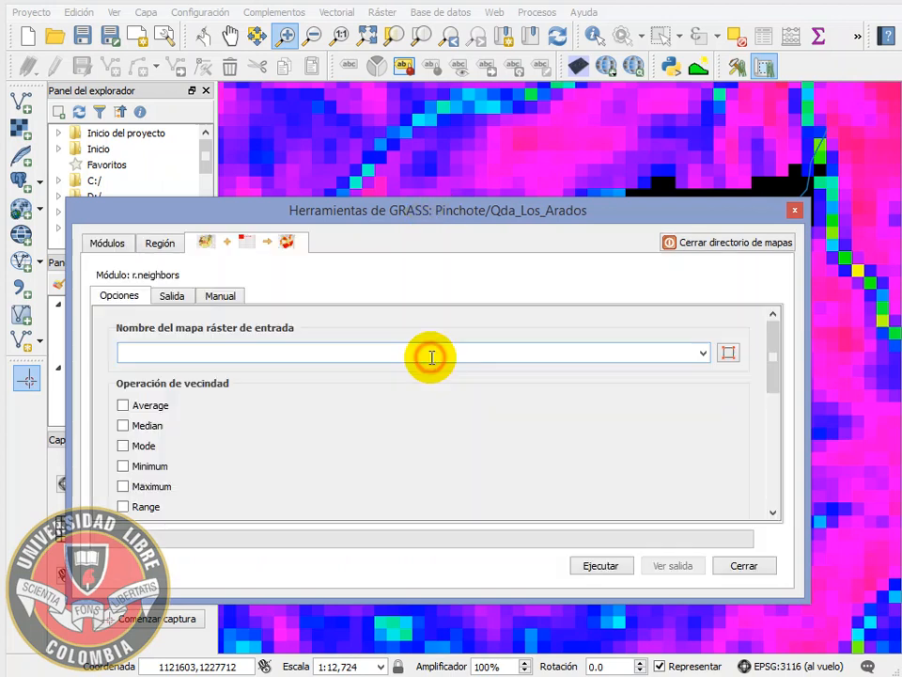
- Set GG_Slopes_Cuenca_01 as the r.neighbors input, with the Average operation and a neighborhood size of 5
left_click(703, 355)
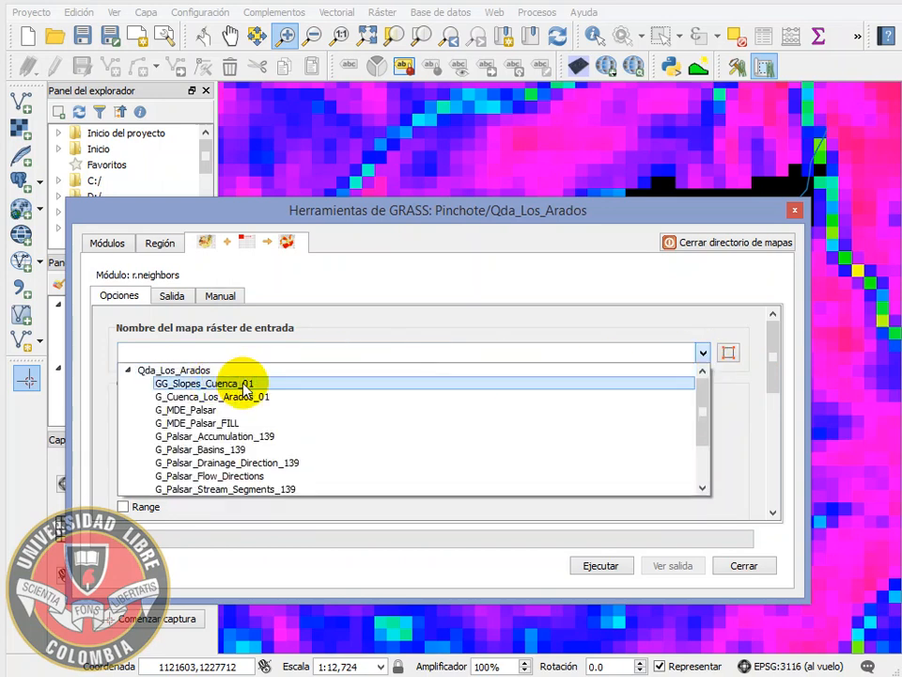
left_click(238, 382)
left_click(123, 405)
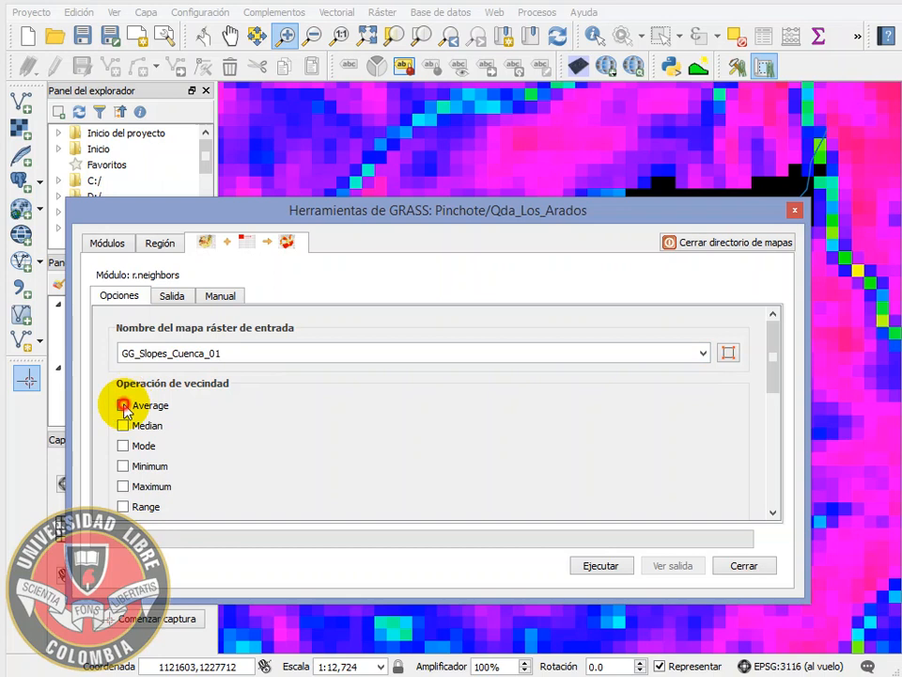
left_click_drag(774, 365, 779, 494)
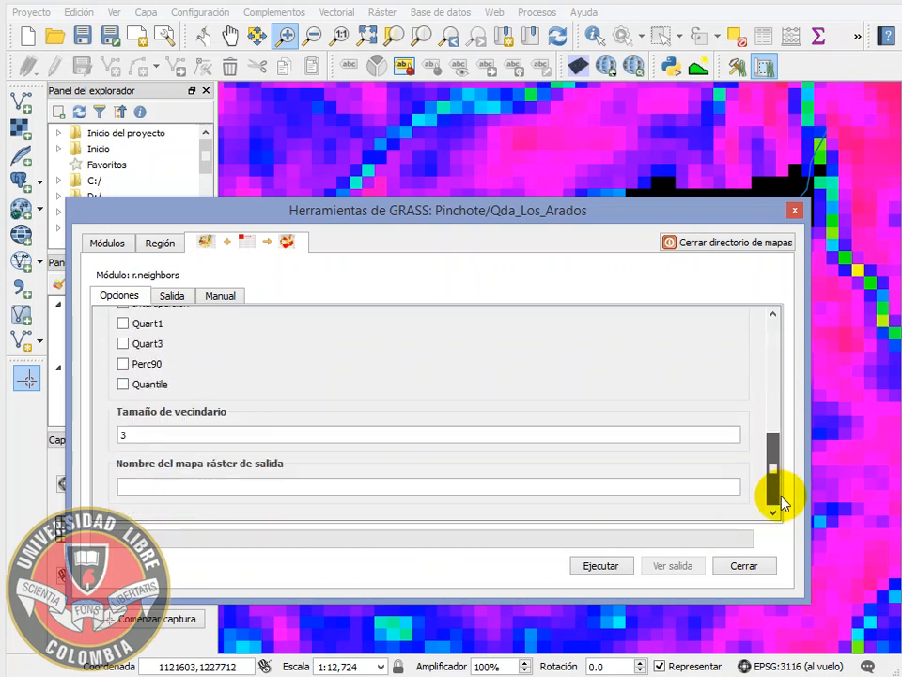
left_click(143, 437)
key("BackSpace")
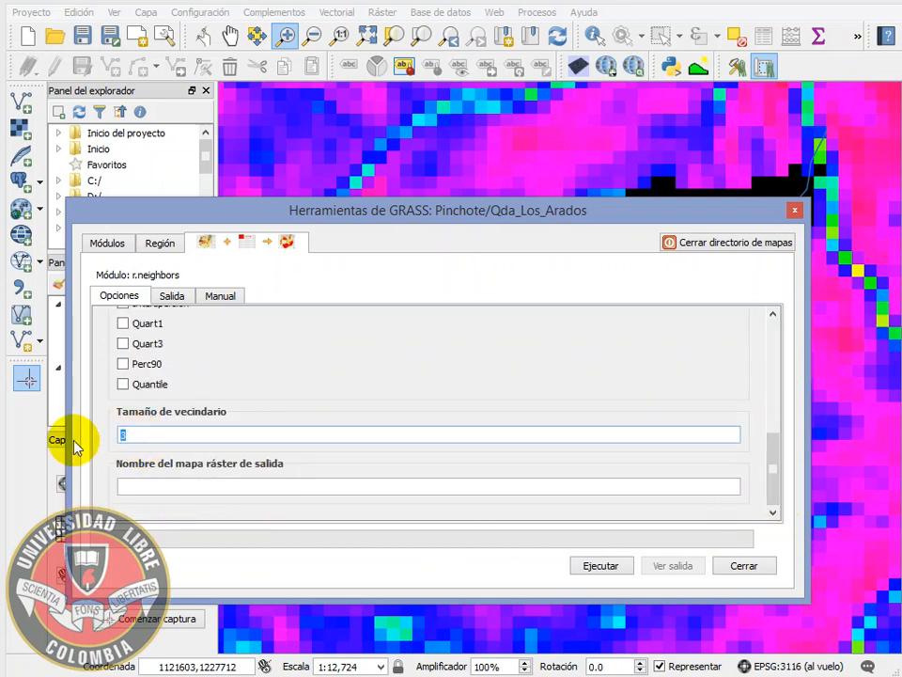
type("5")
- Name the output raster GG_Slopes_Cuenca_XXX and run the neighborhood analysis
left_click(281, 487)
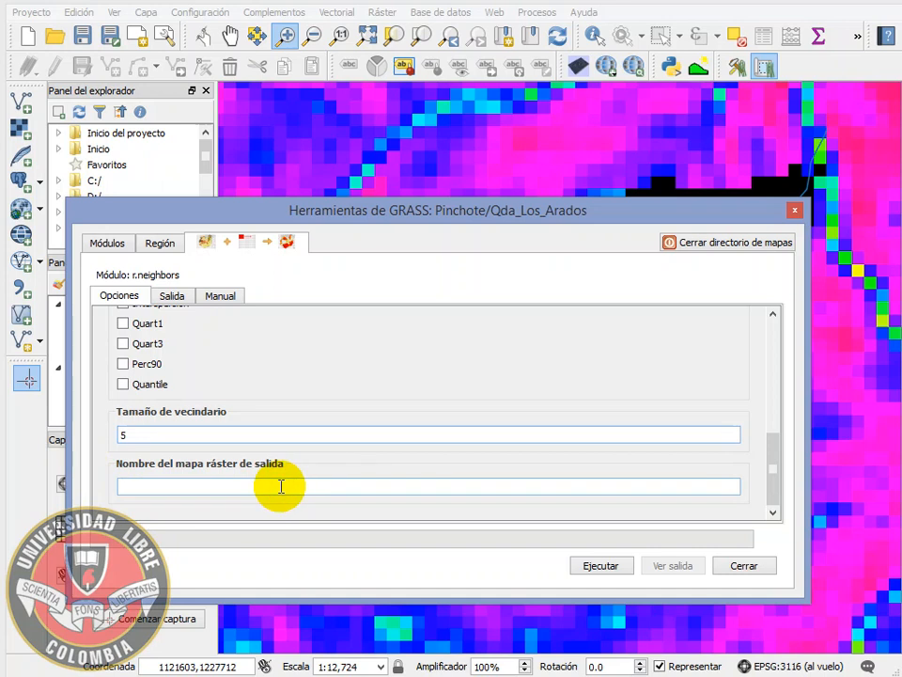
type("GG")
type("_Slope")
type("s_XXX")
type("Cuenca_")
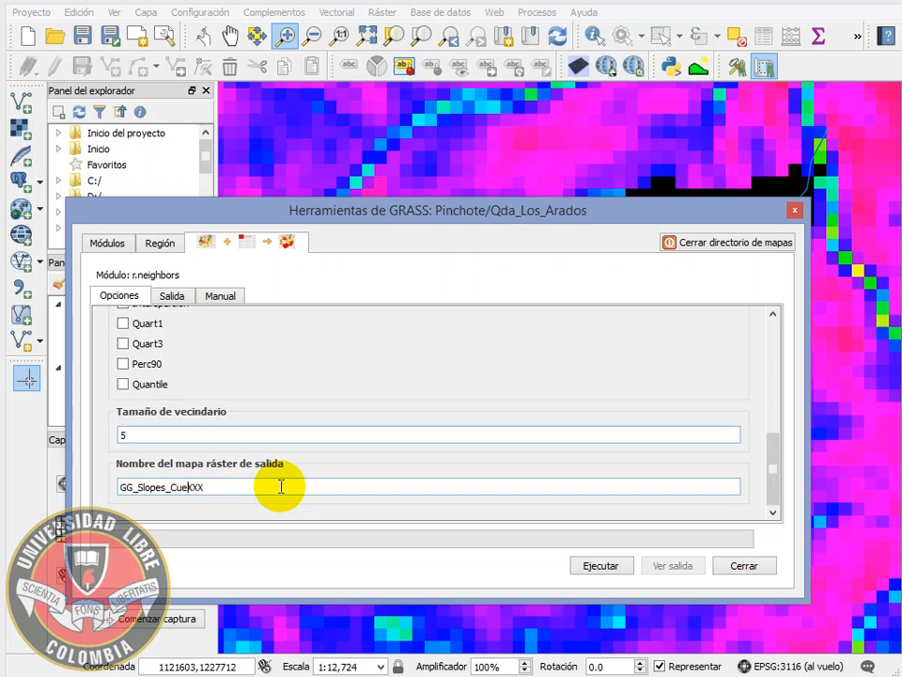
key("ctrl+a")
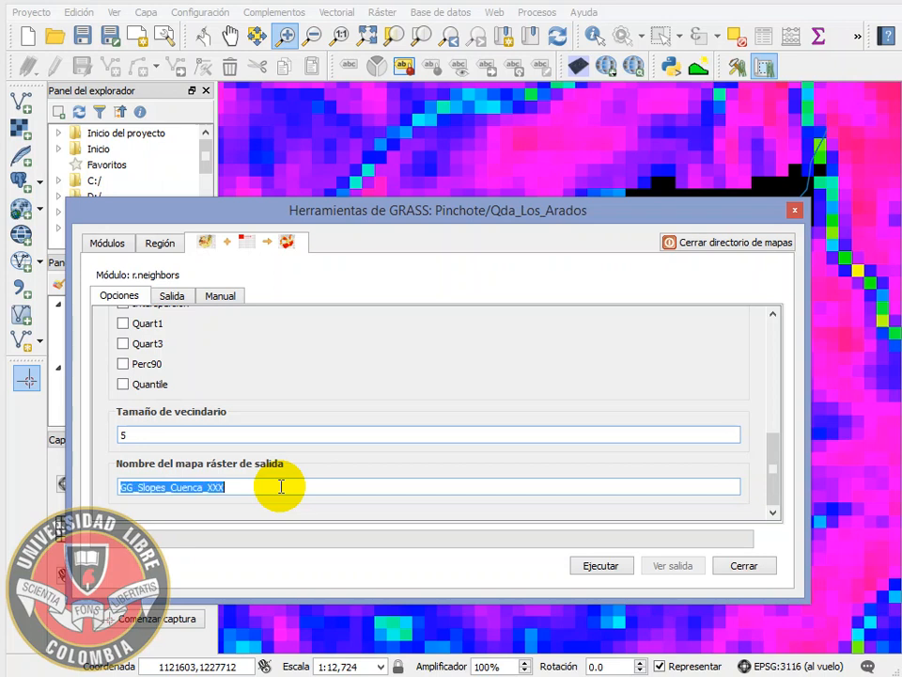
left_click(592, 570)
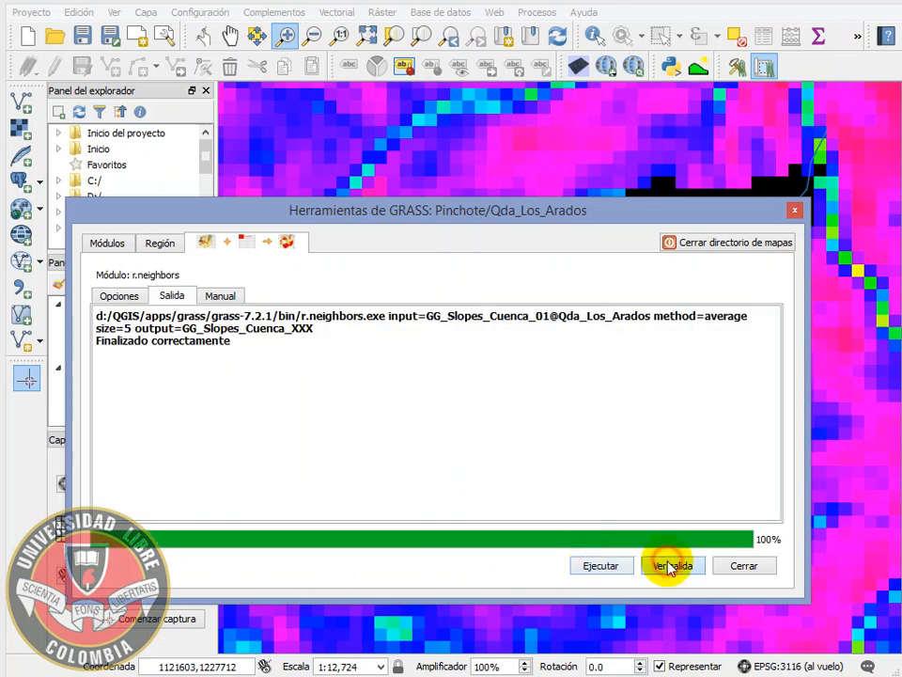
- Load the GG_Slopes_Cuenca_XXX output into the map, collapse its legend and hide the original GG_Slopes_Cuenca_01 layer
left_click(670, 566)
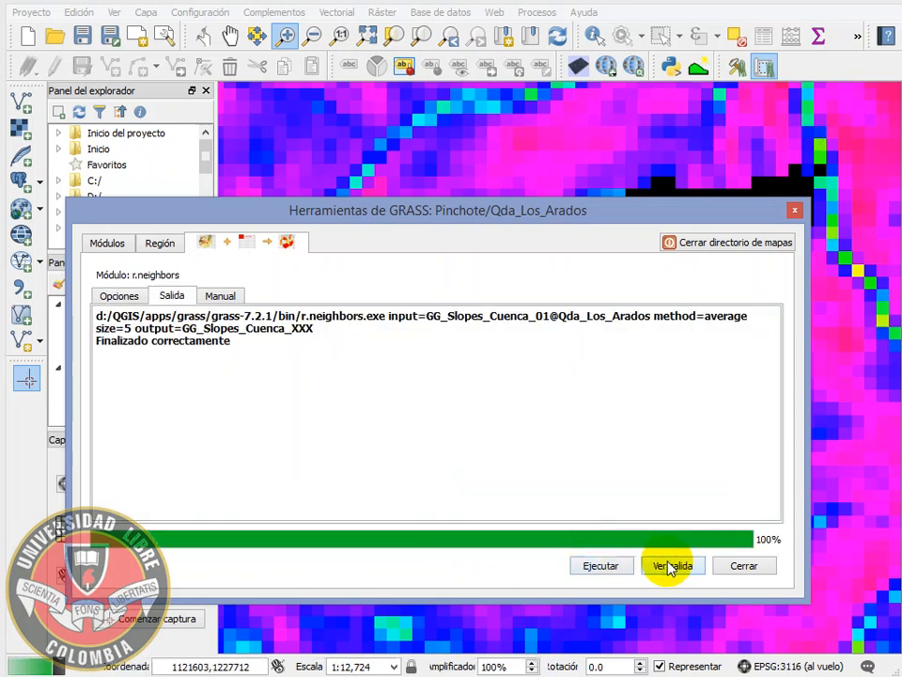
left_click(744, 567)
left_click(796, 211)
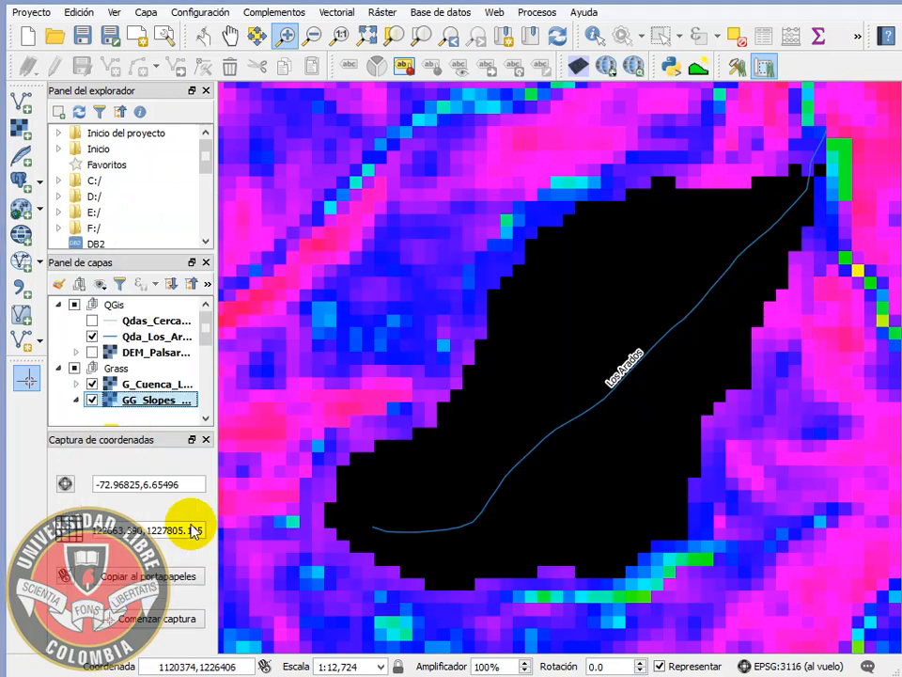
left_click(77, 399)
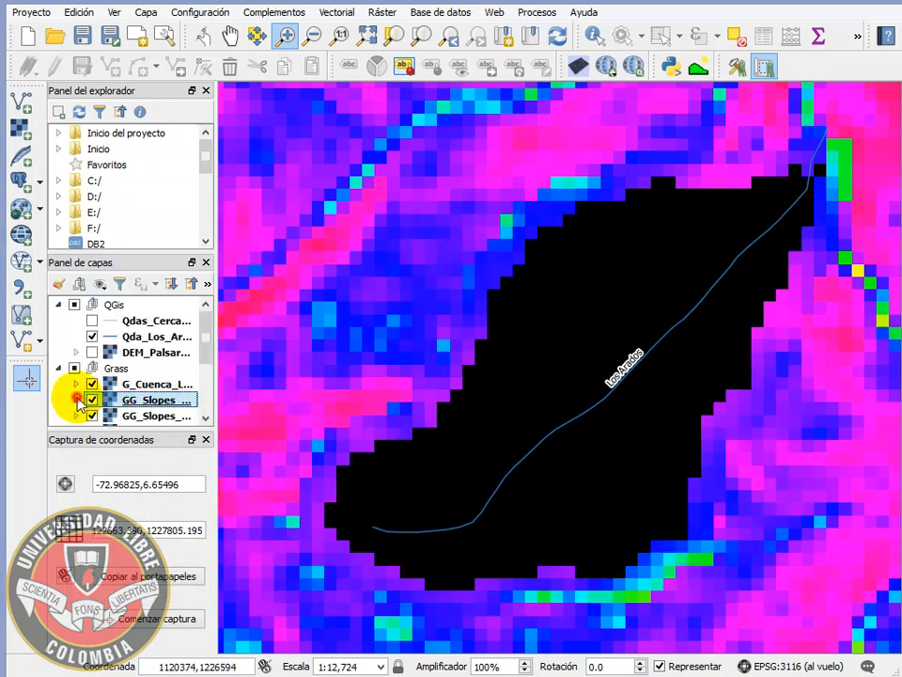
left_click(91, 416)
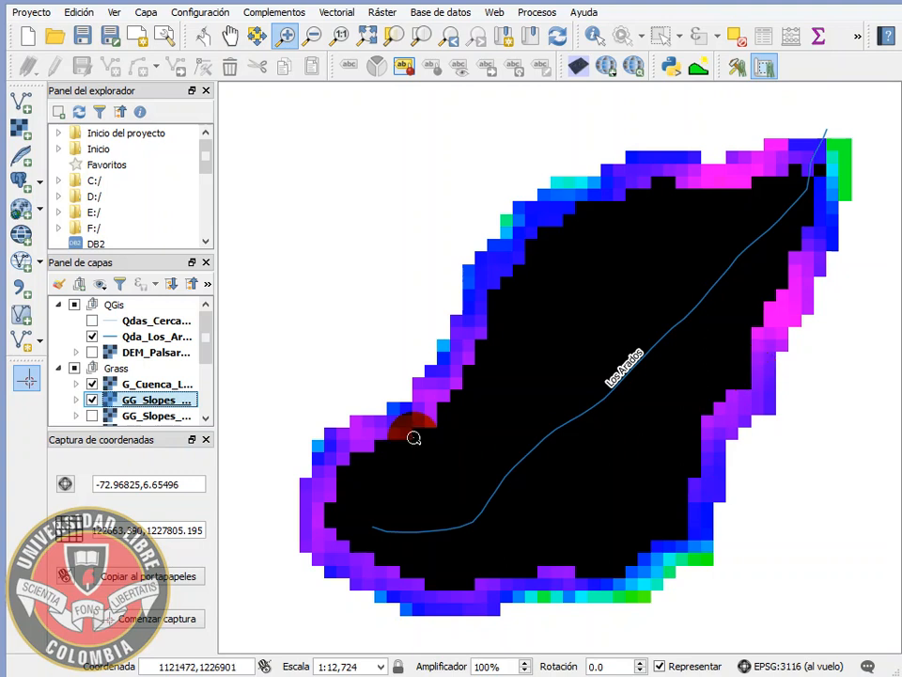
- Compare GG_Slopes_Cuenca_XXX with the G_Cuenca_Los_Arados_01 basin by toggling their visibility, leaving only the basin raster shown
left_click(91, 399)
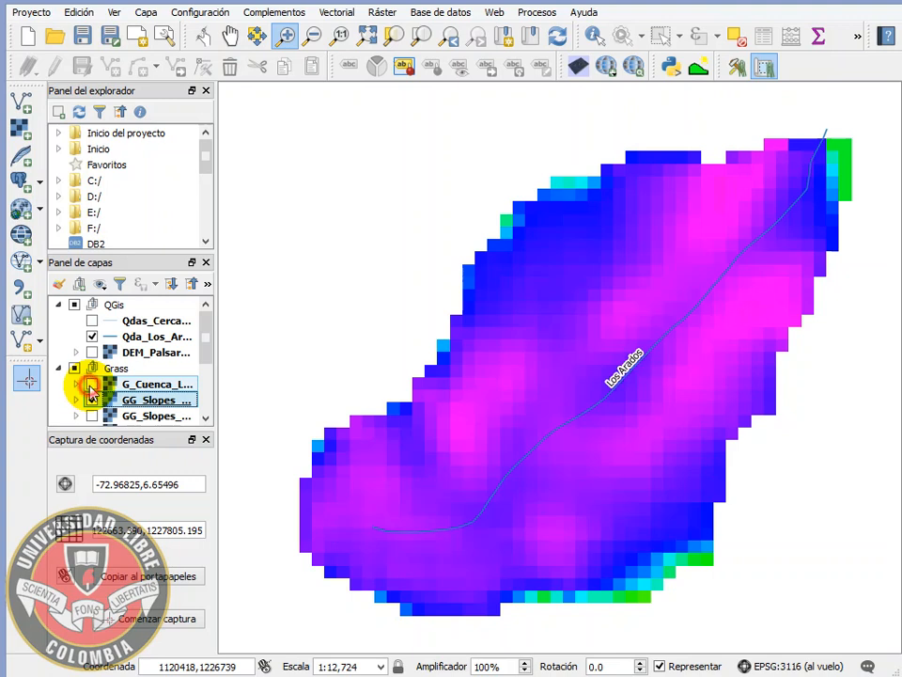
left_click(91, 400)
left_click(91, 399)
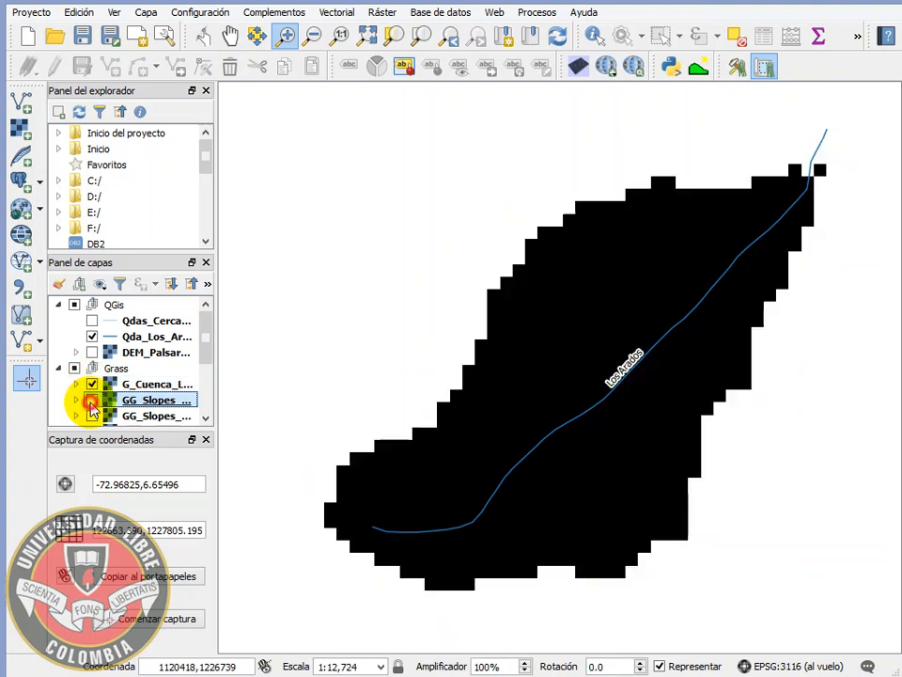
left_click(91, 400)
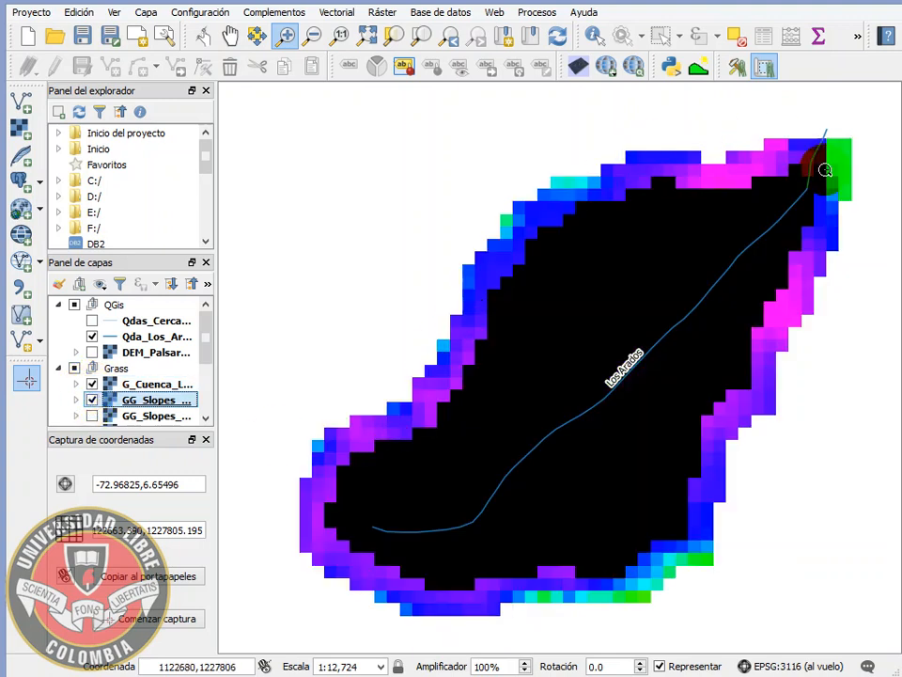
left_click(91, 400)
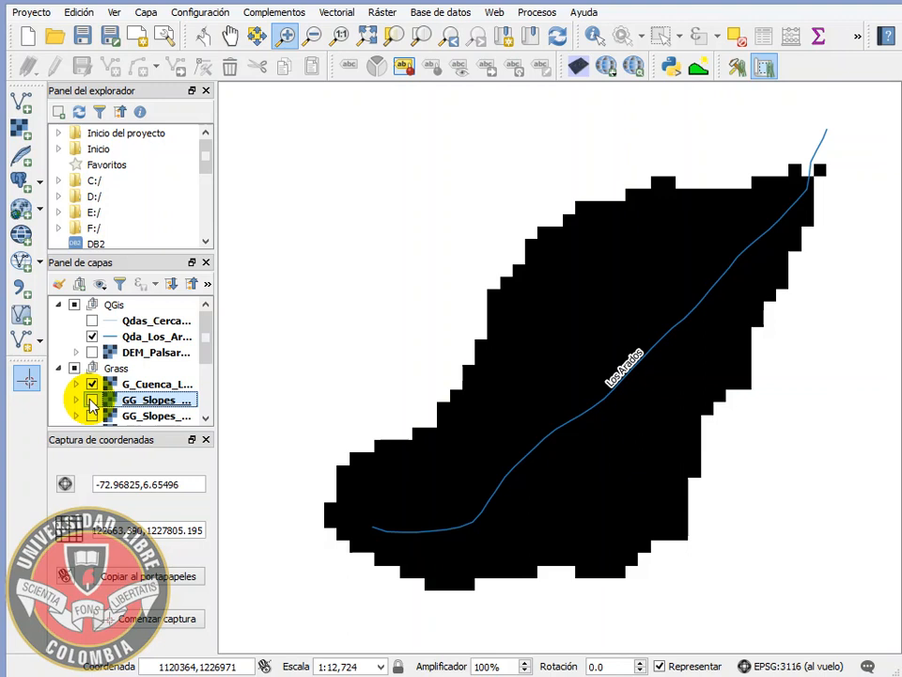
- Reopen the GRASS r.neighbors module with GG_Slopes_Cuenca_01 as input and Average as the neighborhood operation
left_click(736, 68)
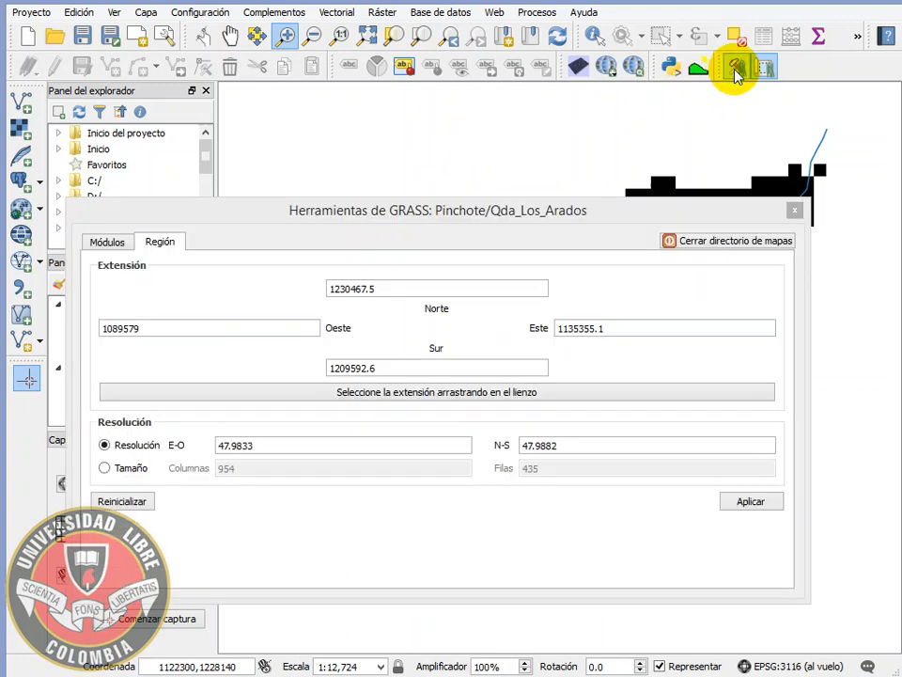
left_click(107, 242)
left_click(419, 353)
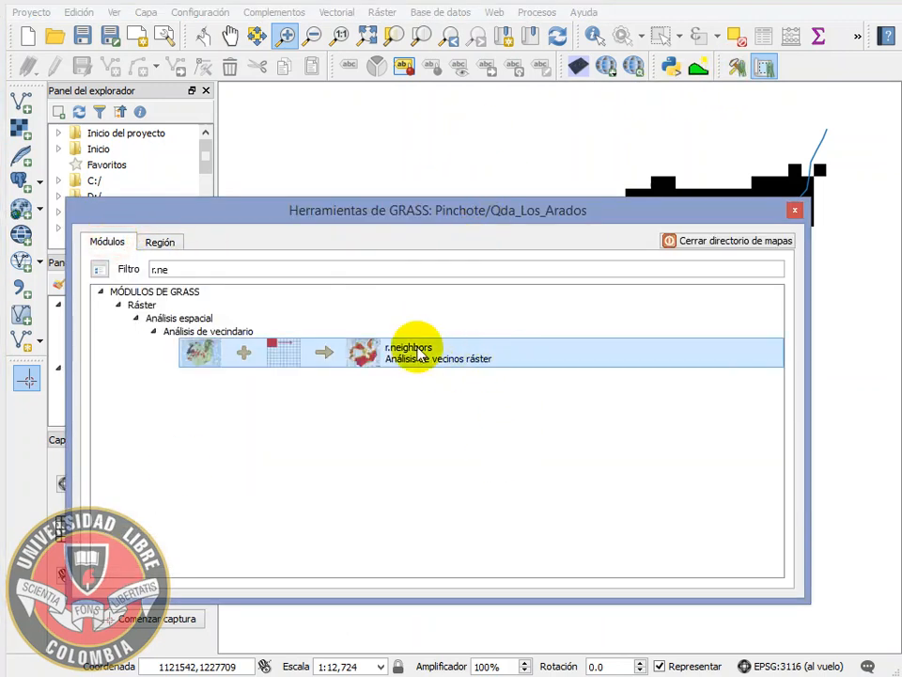
double_click(415, 351)
left_click(703, 354)
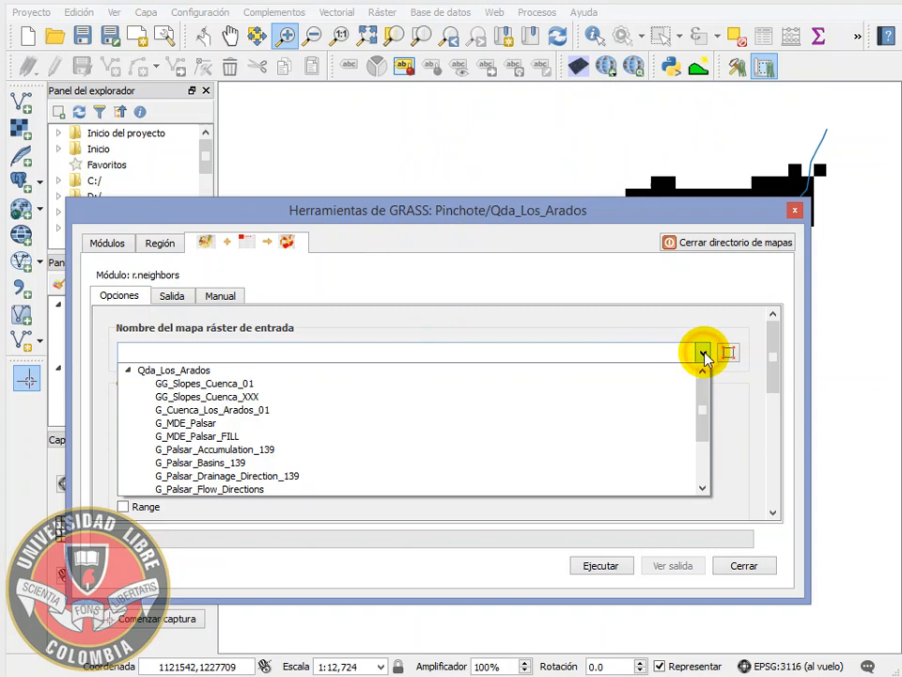
left_click(278, 385)
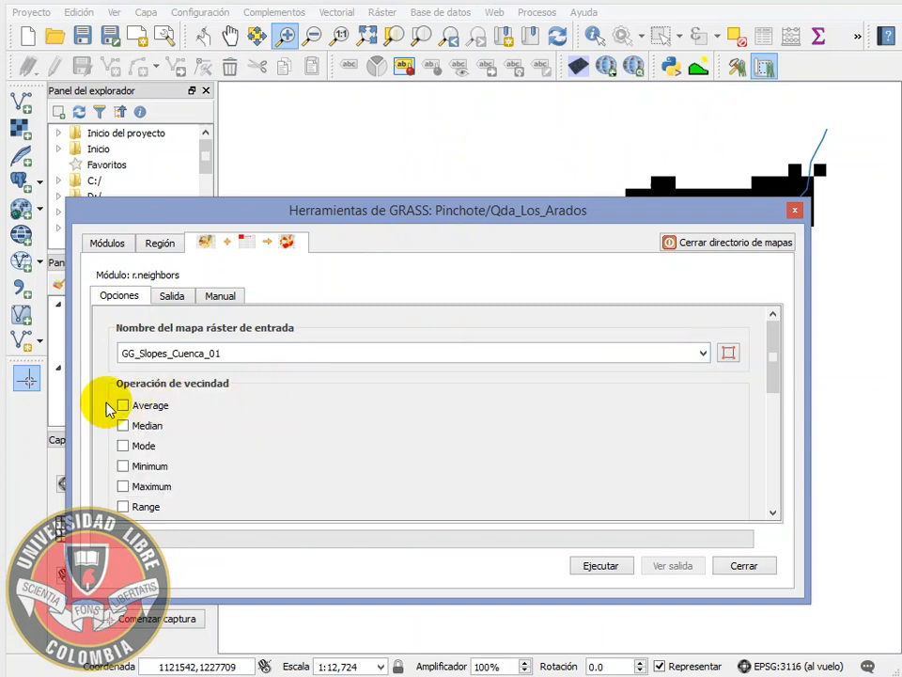
left_click(123, 406)
- Set the neighborhood size to 1, name the output raster GG_Slopes_Cuenca_OK and run the analysis
scroll(155, 423, "down", 6)
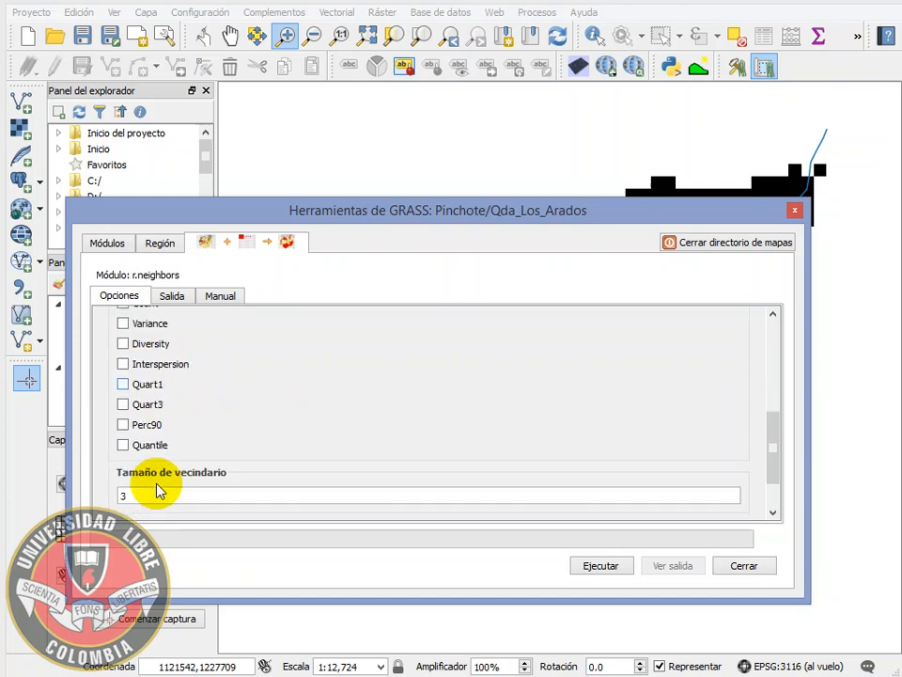
double_click(143, 494)
type("1")
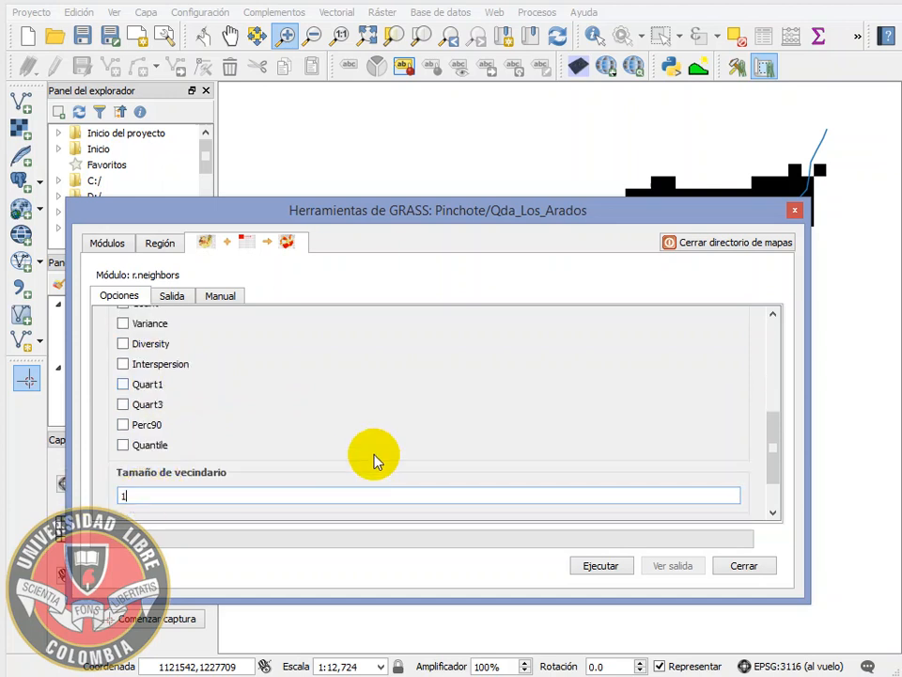
scroll(374, 459, "down", 1)
left_click(292, 486)
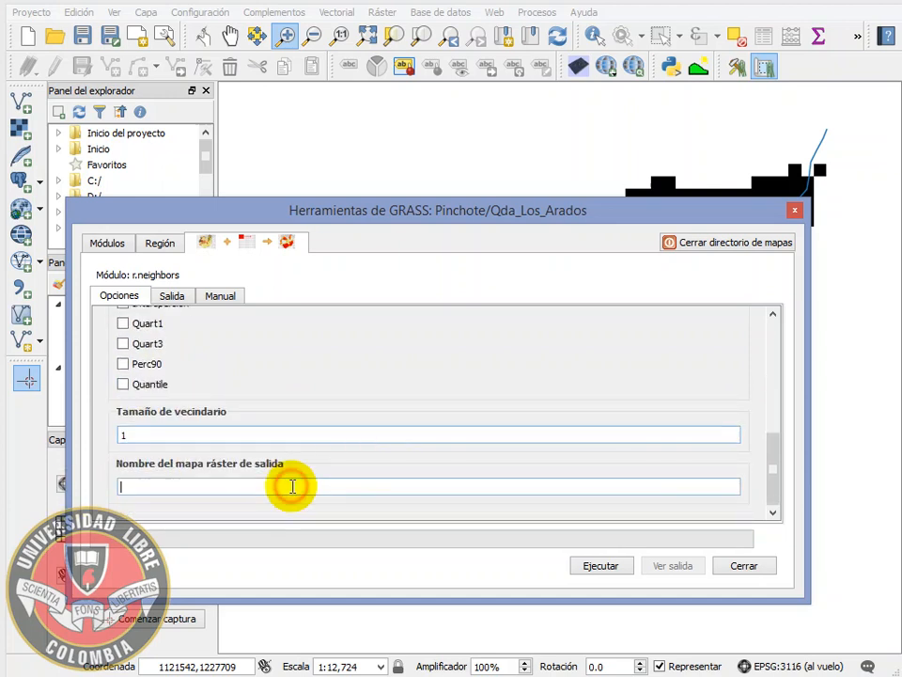
type("GG_Slopes_Cuenca_XXX")
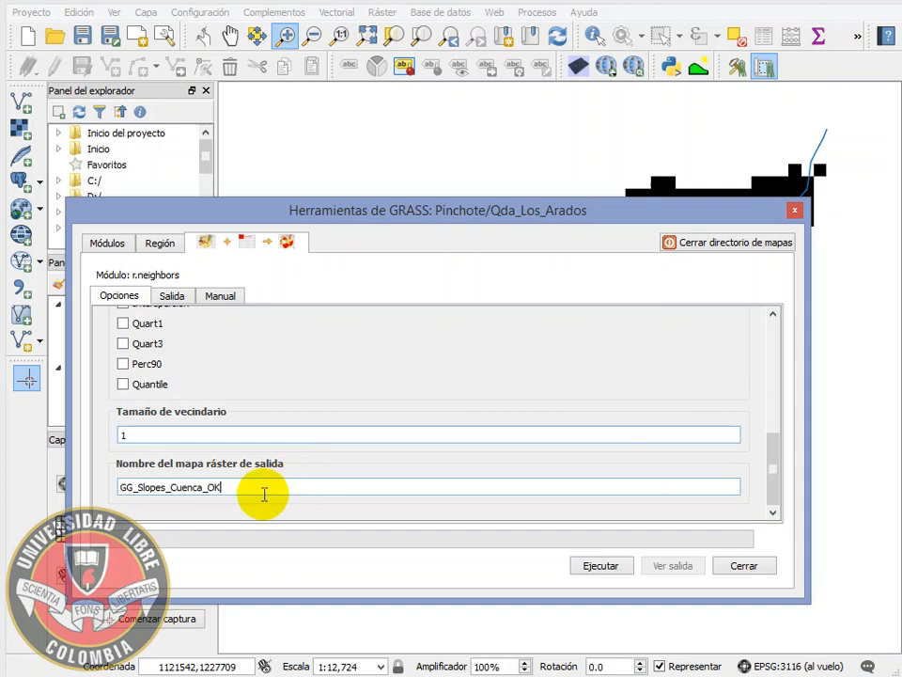
left_click(582, 567)
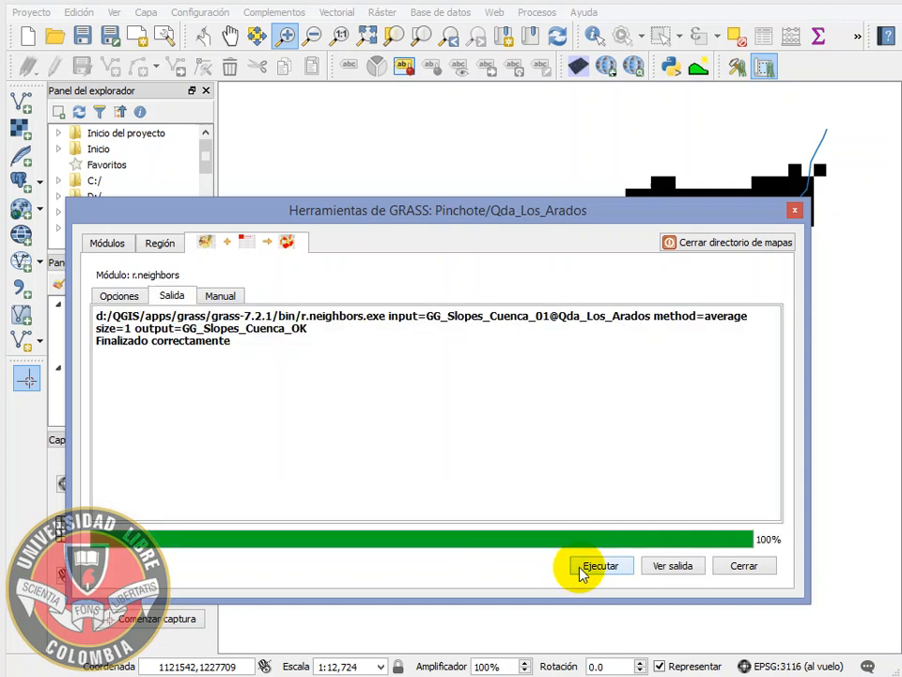
- Load GG_Slopes_Cuenca_OK into the map and place it above the G_Cuenca_Los_Arados_01 layer in the Grass group
left_click(671, 568)
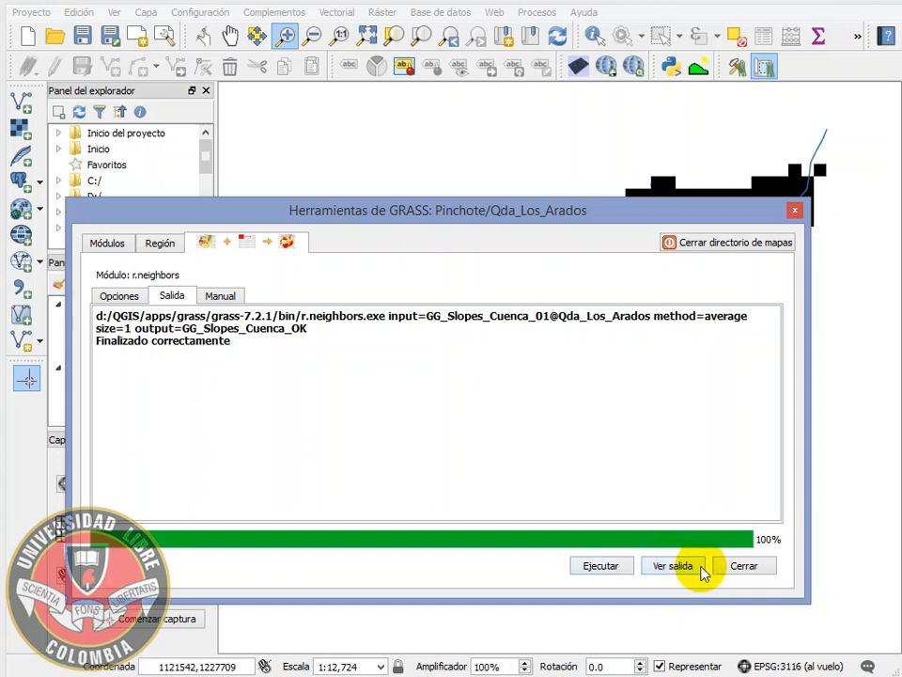
left_click(743, 568)
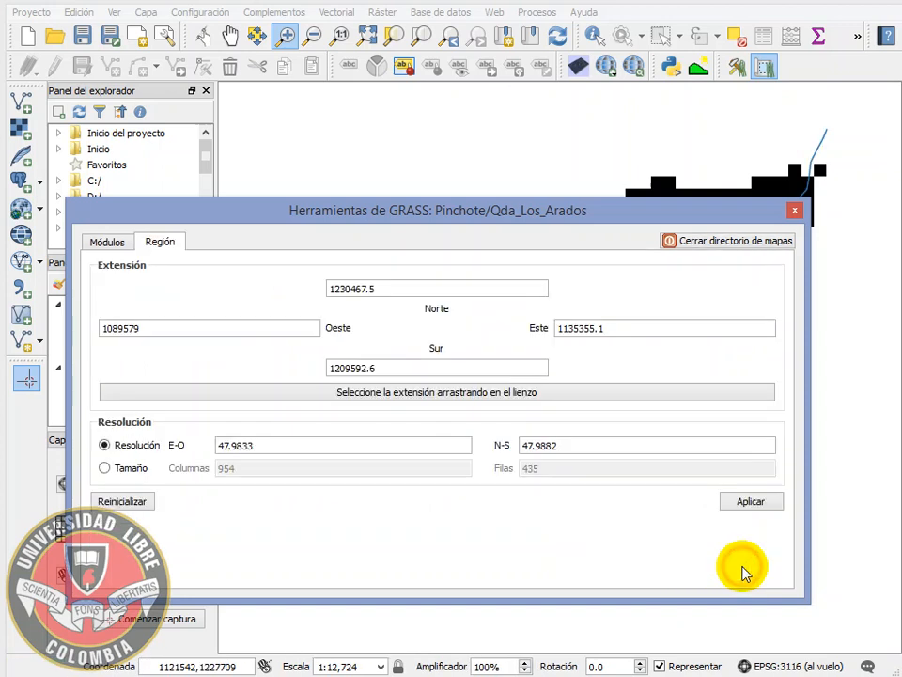
left_click(795, 209)
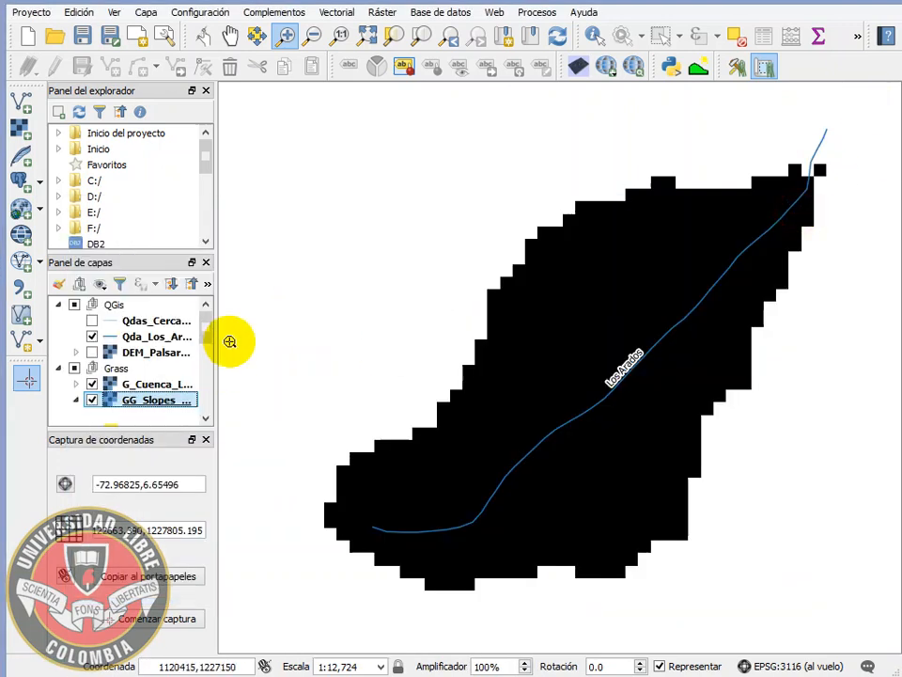
left_click(76, 400)
left_click_drag(136, 402, 100, 386)
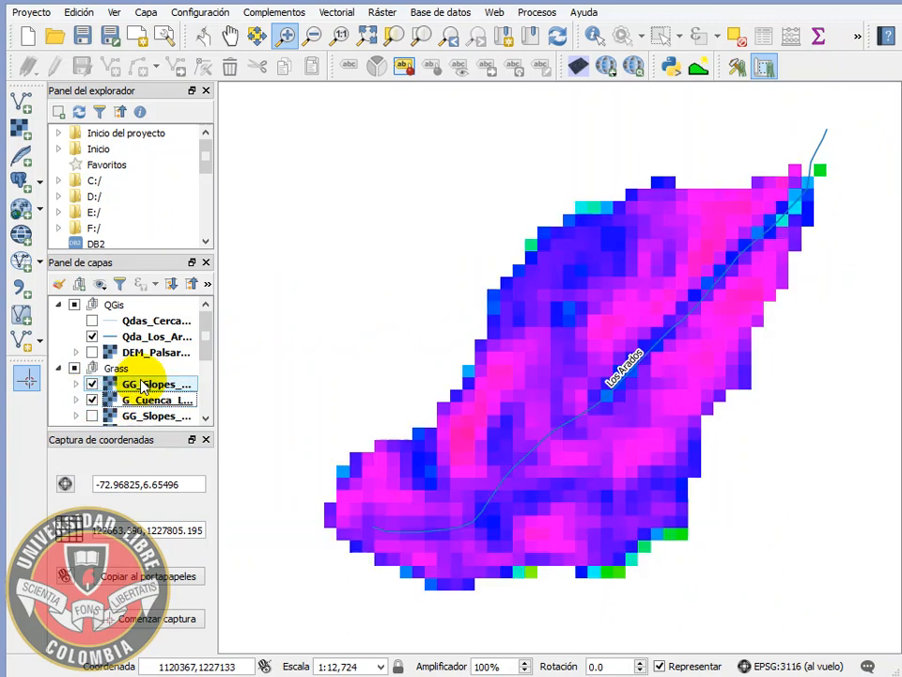
- Compare the GG_Slopes_Cuenca_OK extent with the basin raster beneath it by toggling the slope layer's visibility
left_click(93, 384)
left_click(93, 384)
left_click(93, 386)
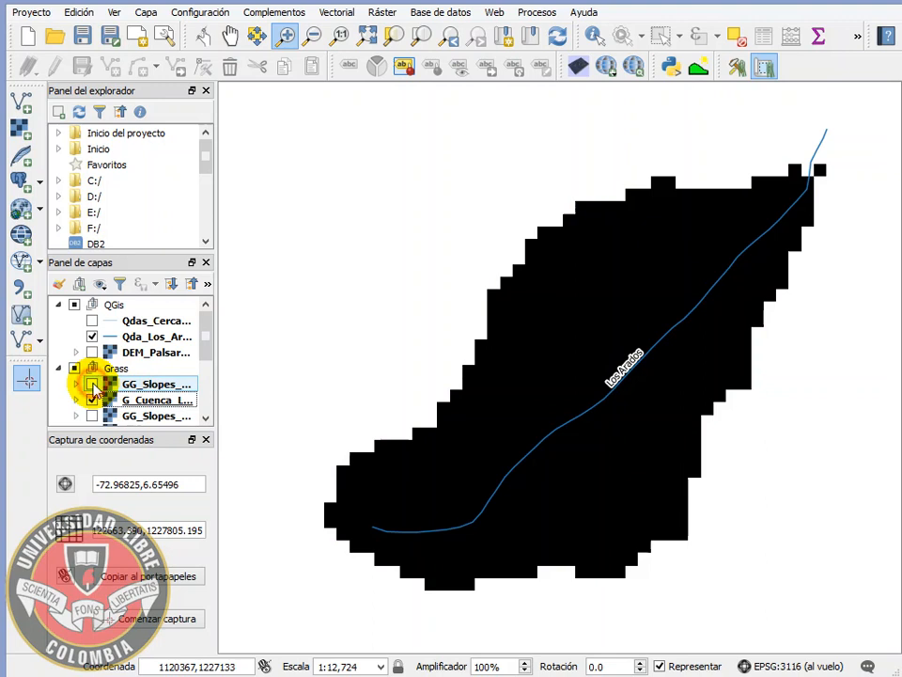
left_click(93, 386)
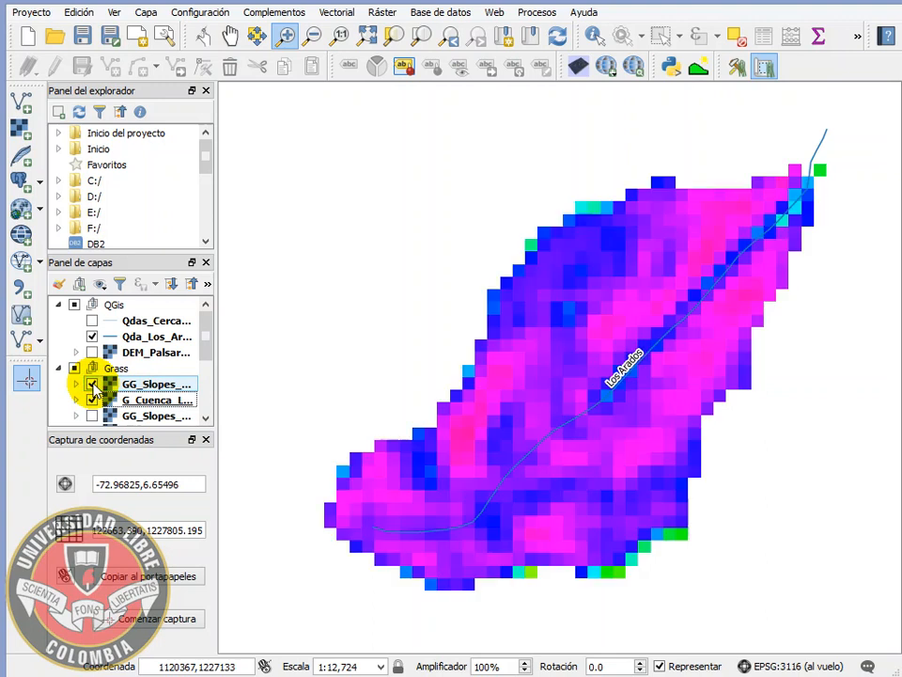
left_click(93, 385)
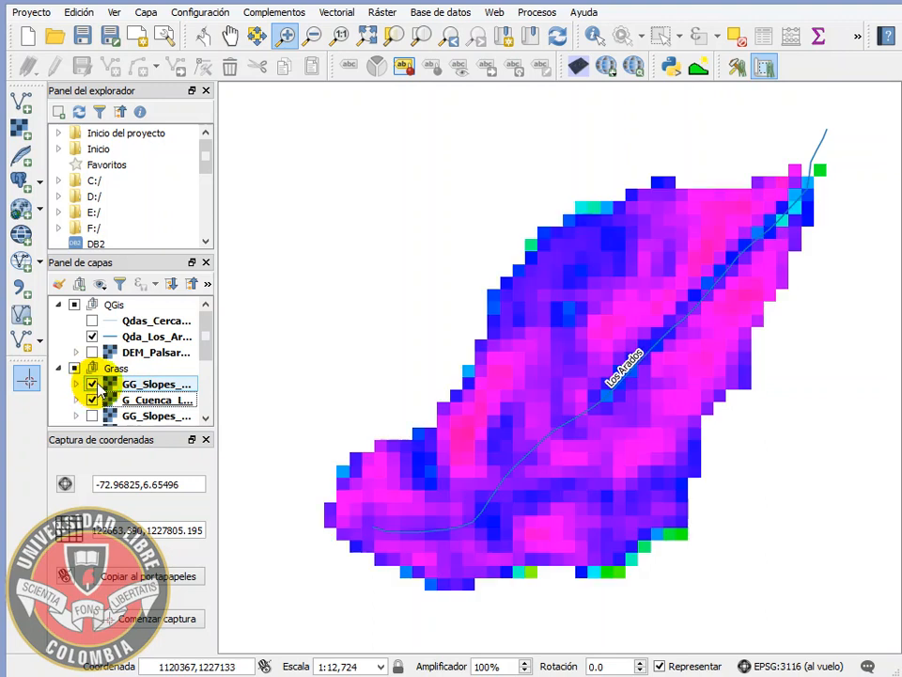
left_click(93, 384)
- Examine the color classes in the GG_Slopes_Cuenca_OK style properties against the map, and close the properties
left_click(141, 388)
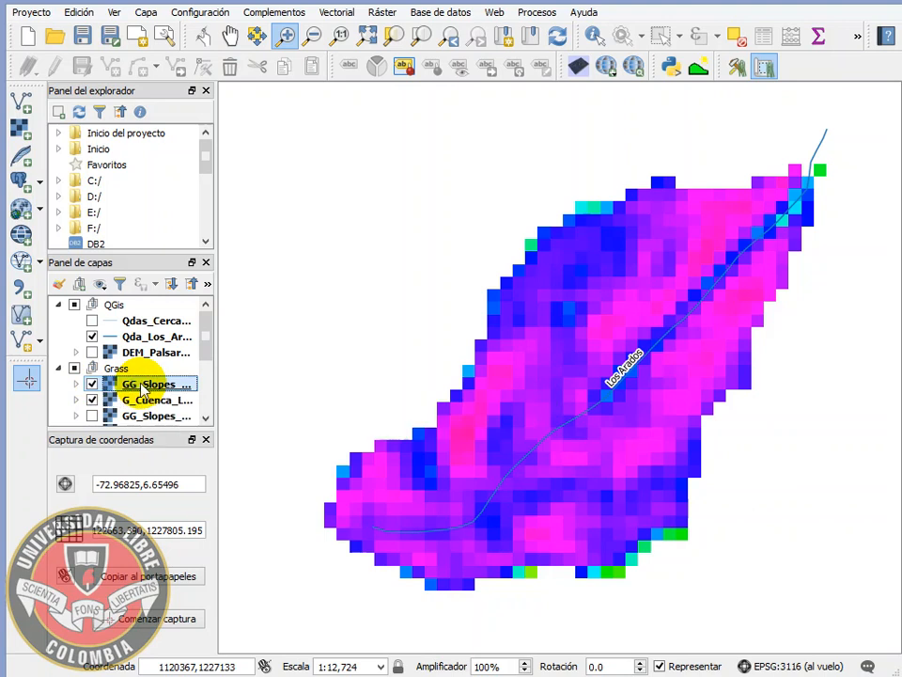
double_click(141, 384)
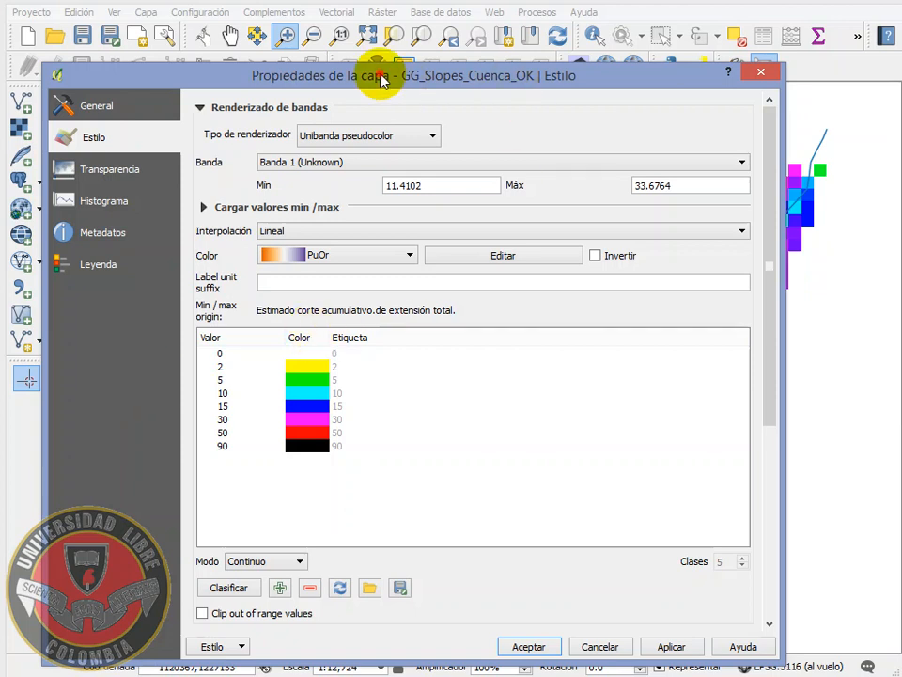
left_click_drag(377, 79, 901, 64)
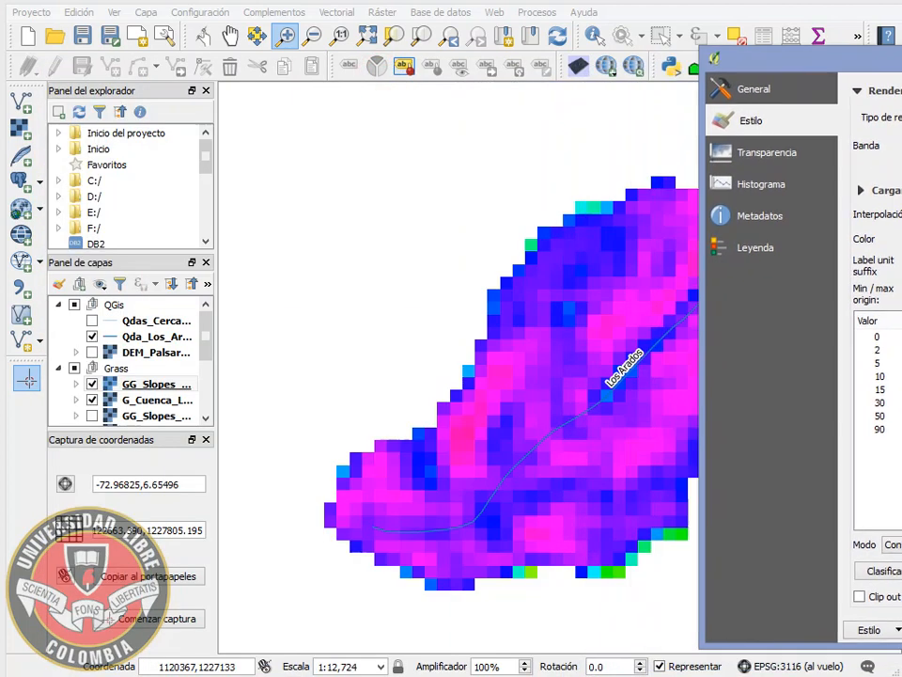
double_click(880, 350)
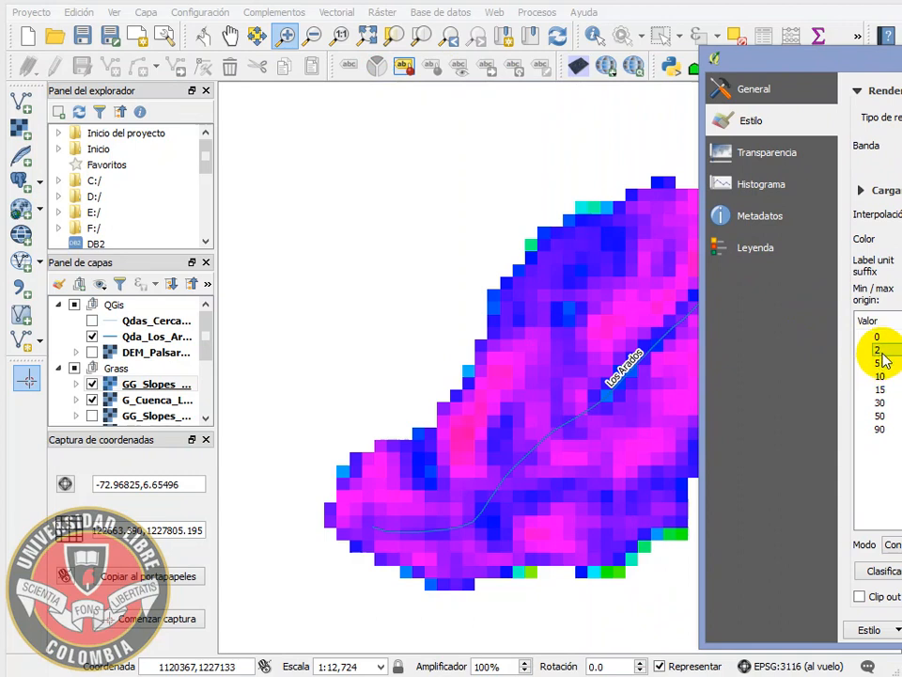
double_click(870, 377)
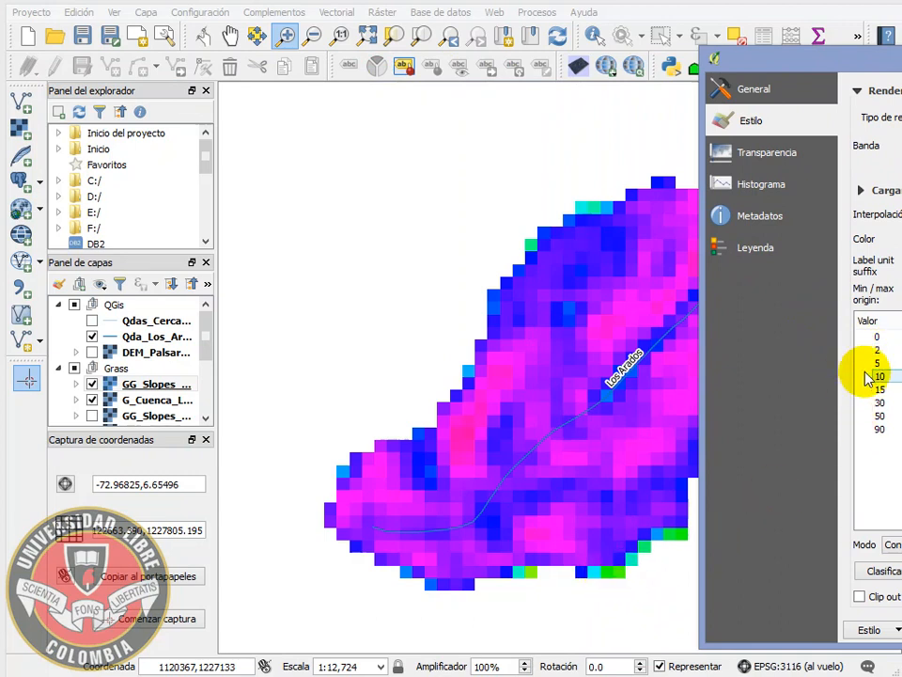
double_click(879, 366)
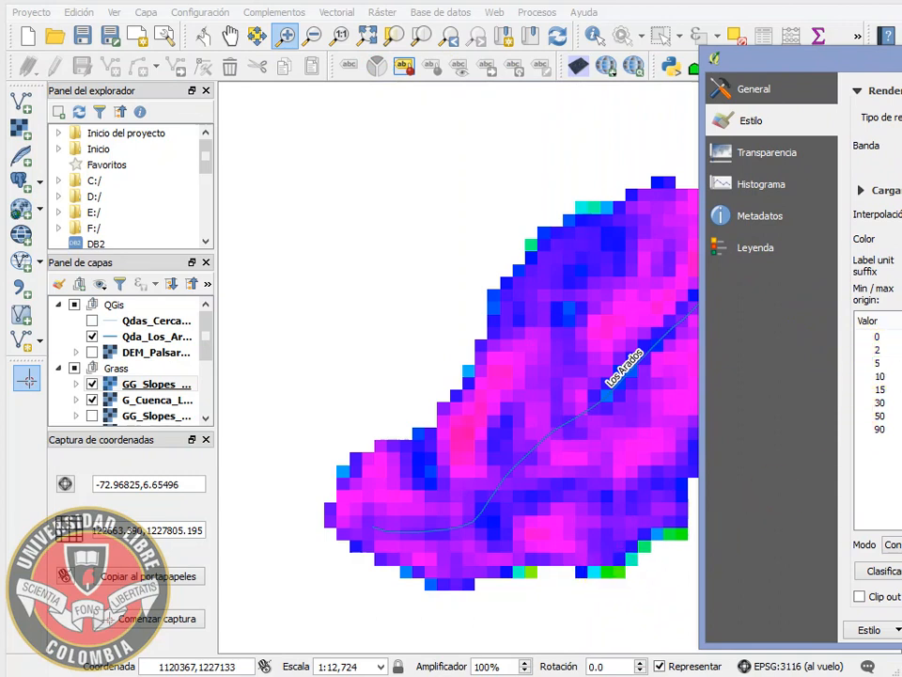
left_click_drag(898, 59, 587, 564)
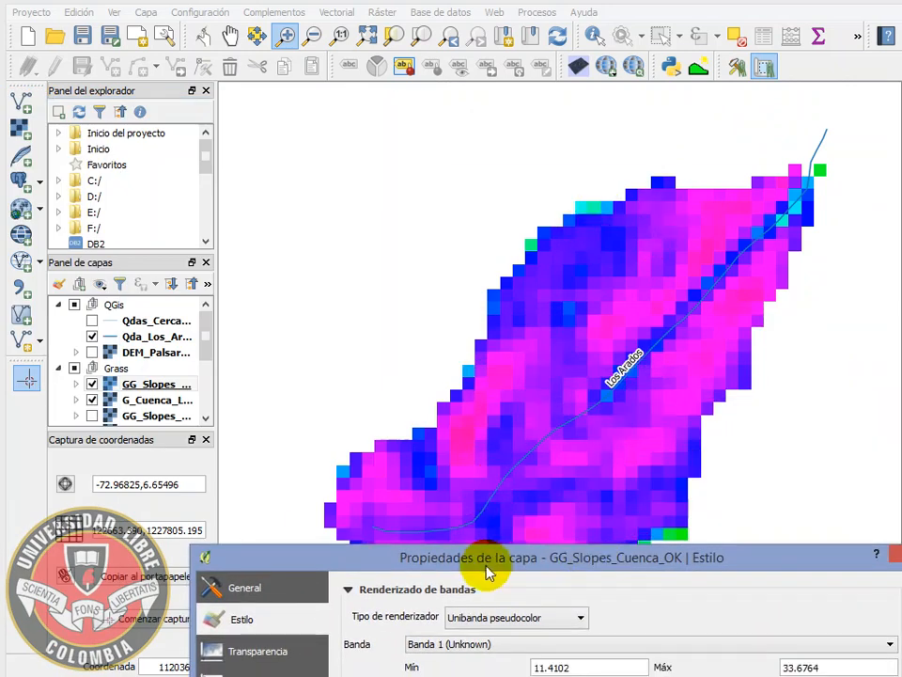
left_click_drag(487, 557, 463, 113)
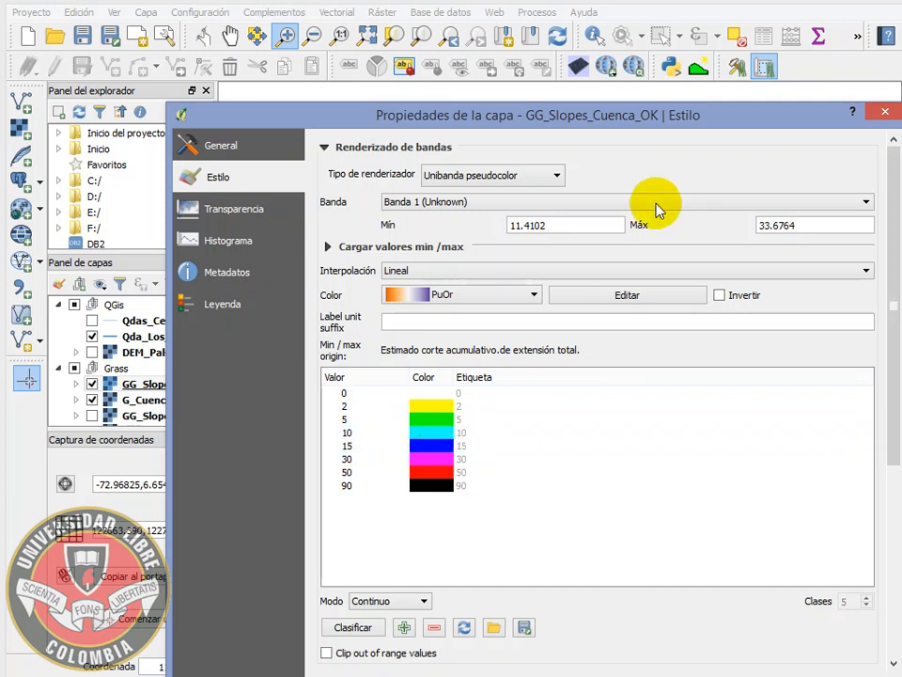
left_click(883, 113)
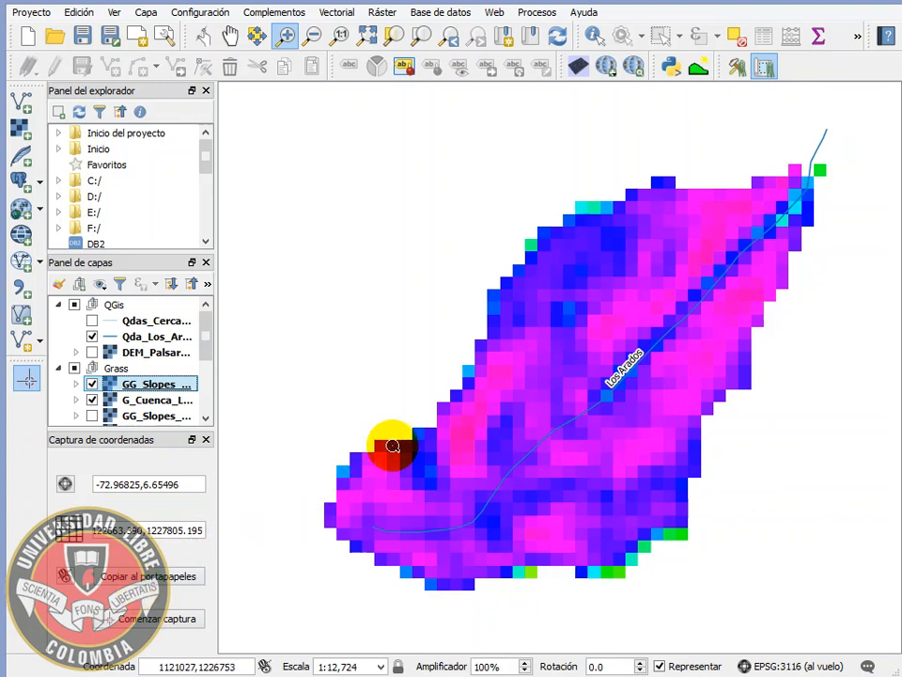
- Switch to the file manager to check the Pendientes.txt file in the Apoyos folder, and return to the map project
left_click(26, 675)
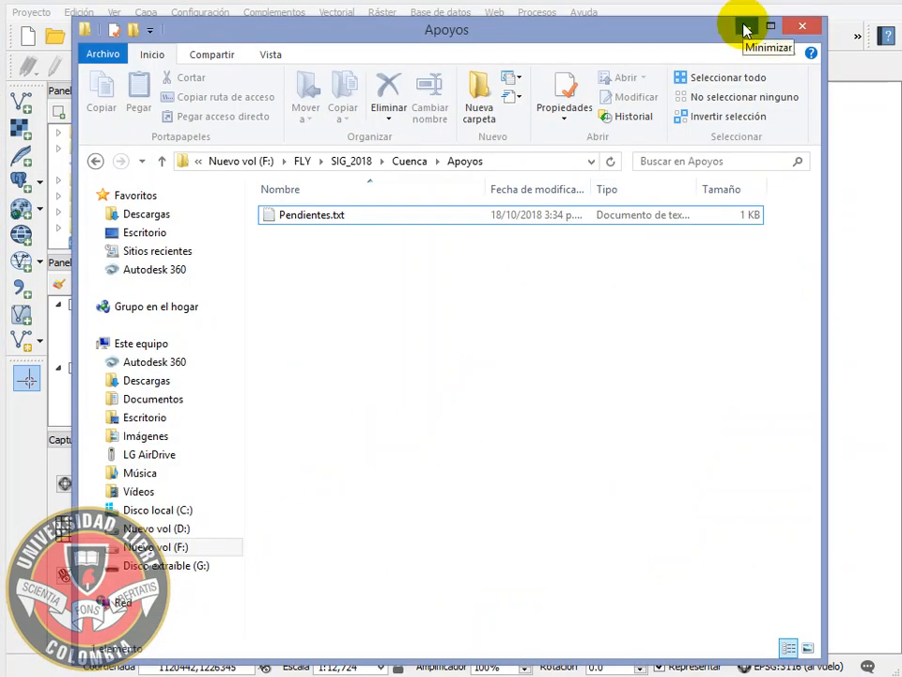
left_click(745, 28)
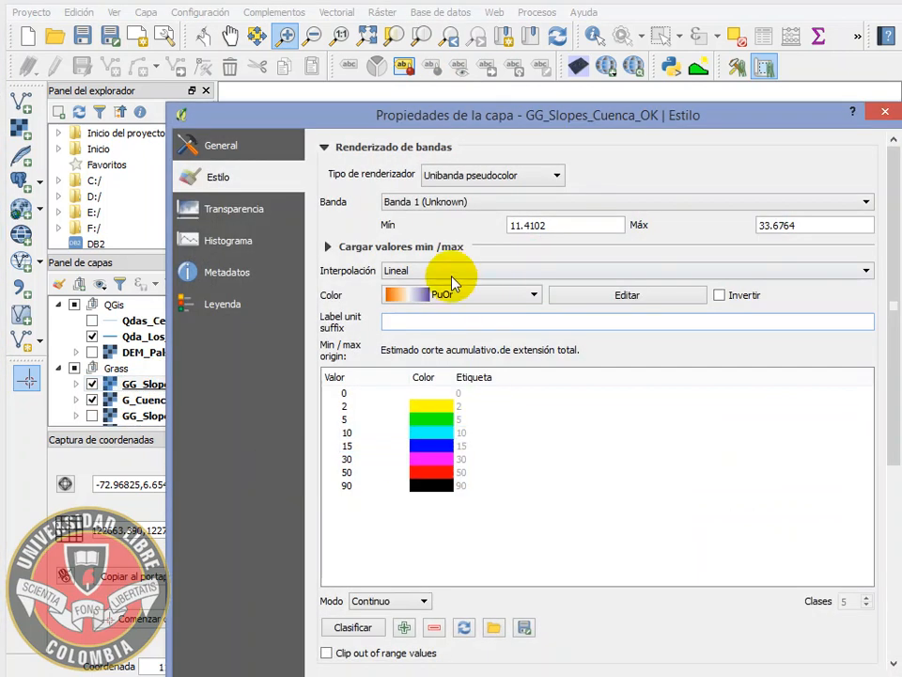
- Switch the GG_Slopes_Cuenca_OK color classification mode to Intervalo igual with 9 classes
left_click(355, 599)
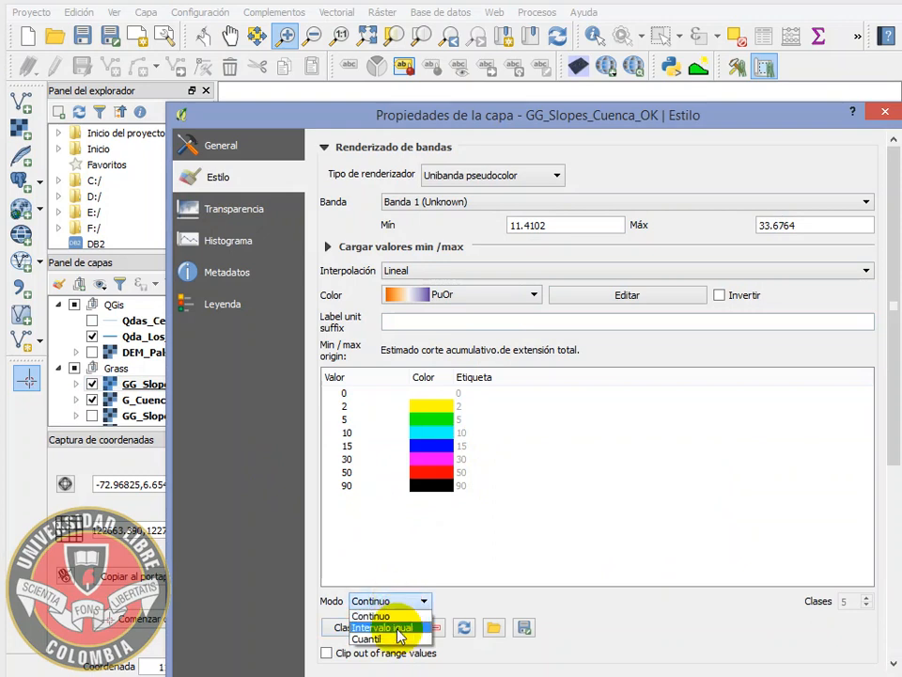
left_click(398, 628)
left_click(868, 598)
left_click(868, 597)
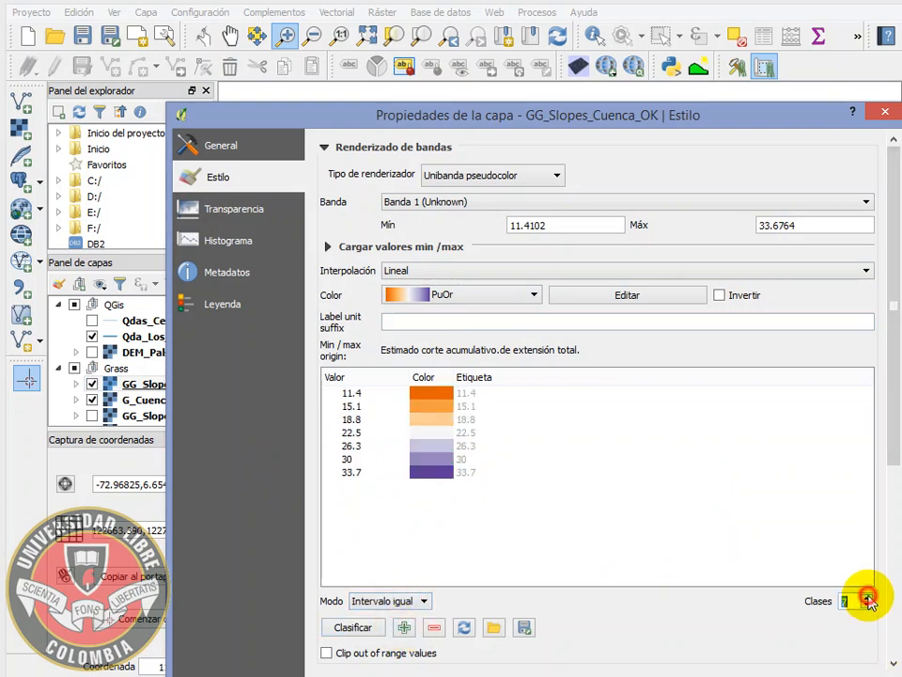
left_click(867, 598)
left_click(867, 598)
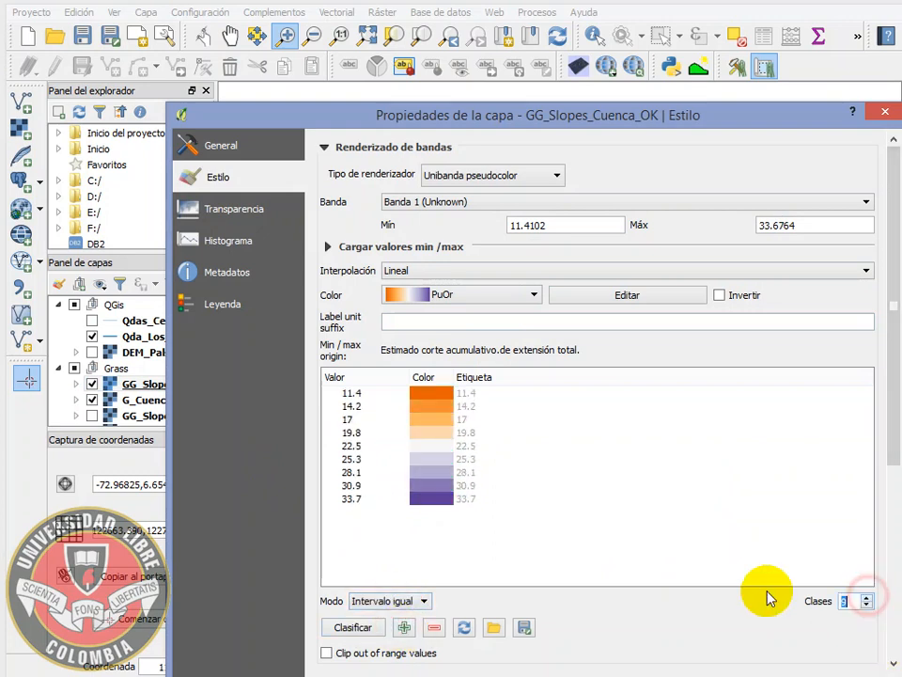
- Set the three highest class values of the slope raster to 90, 75 and 50
double_click(351, 501)
type("9")
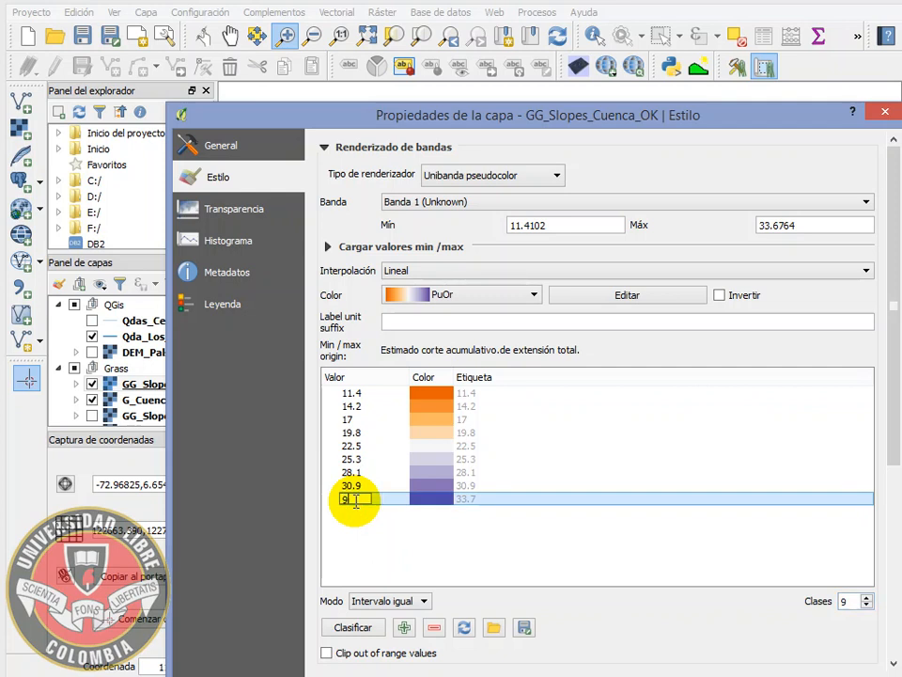
type("0")
double_click(350, 486)
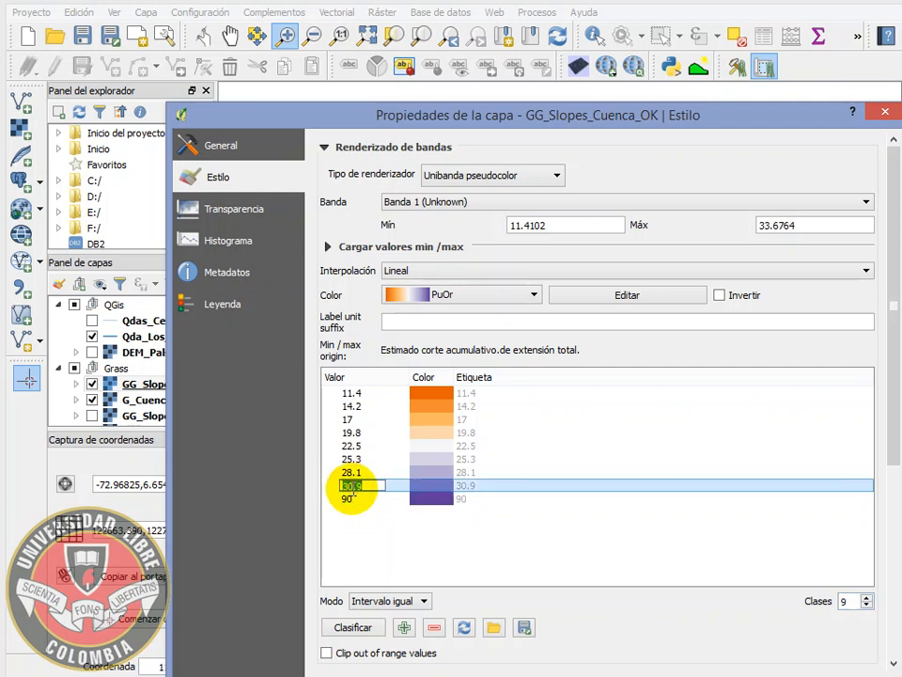
type("75")
key("Return")
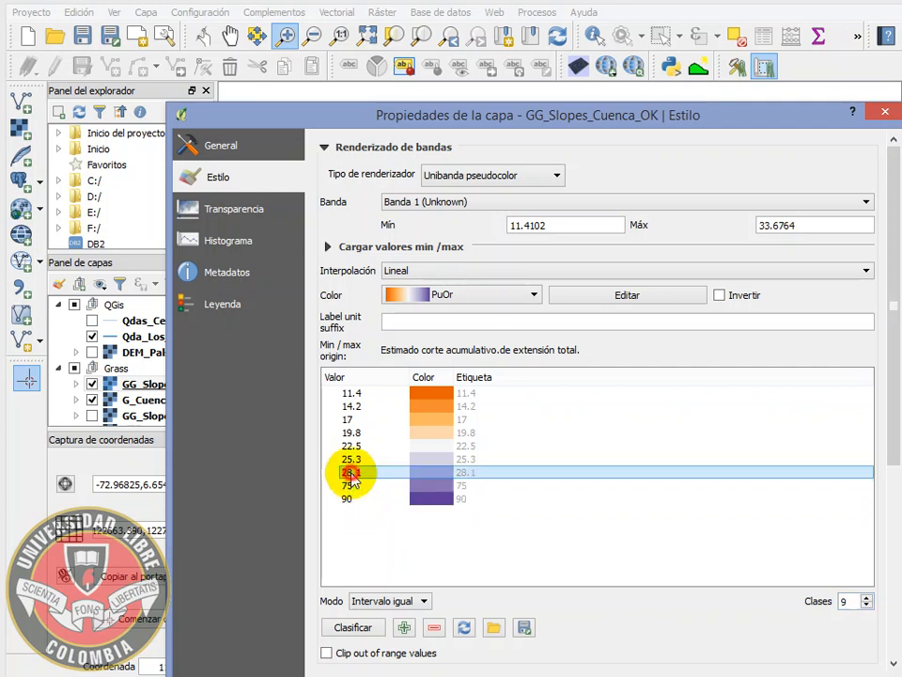
double_click(355, 478)
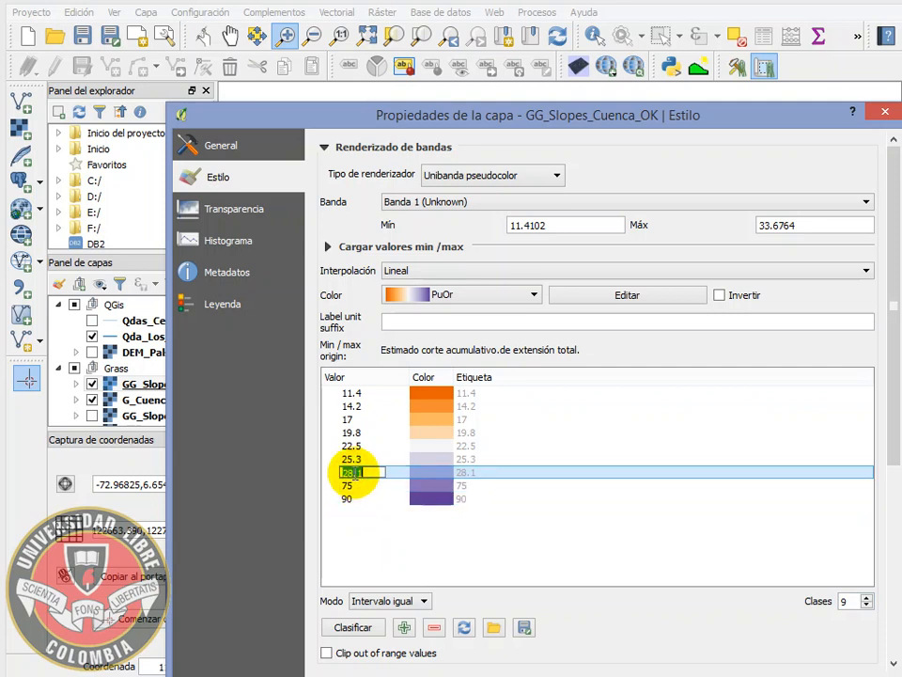
type("50")
- Set the 25.3, 22.5 and 19.8 class values to 35, 20 and 12
left_click(358, 460)
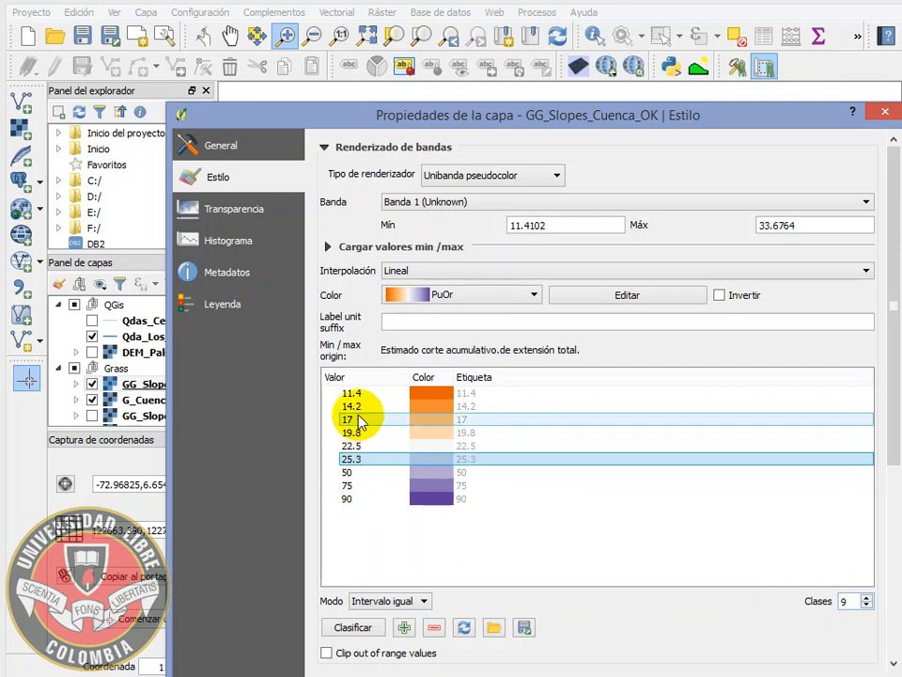
double_click(362, 460)
type("35")
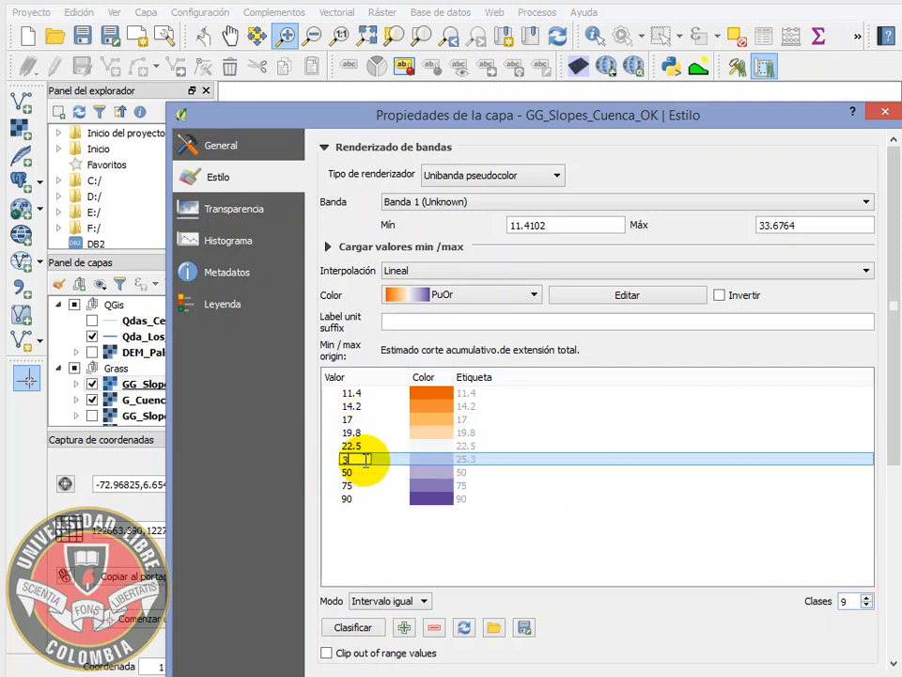
double_click(362, 446)
type("20")
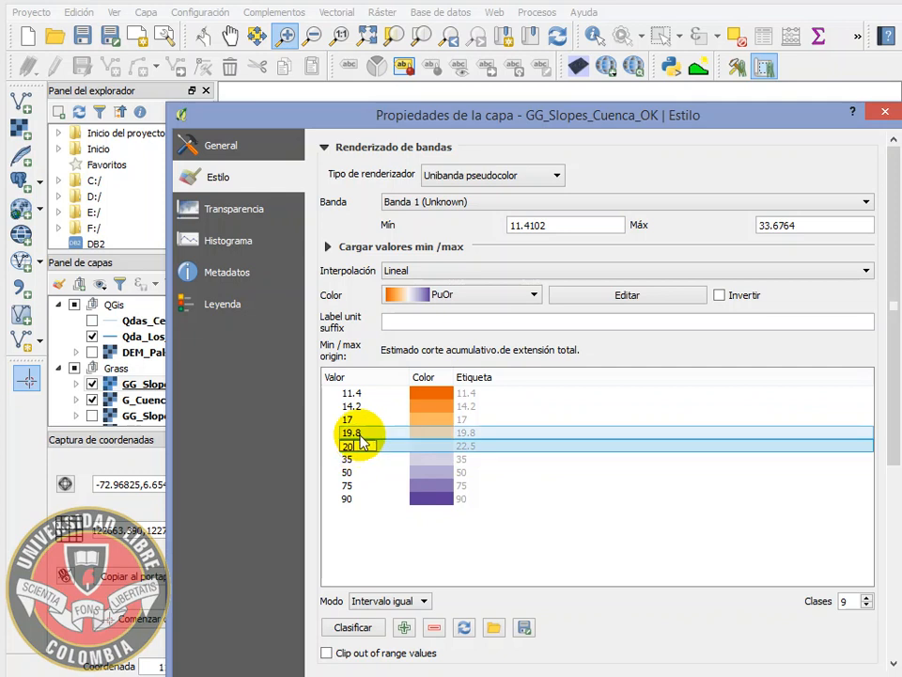
double_click(358, 433)
type("12")
key("Return")
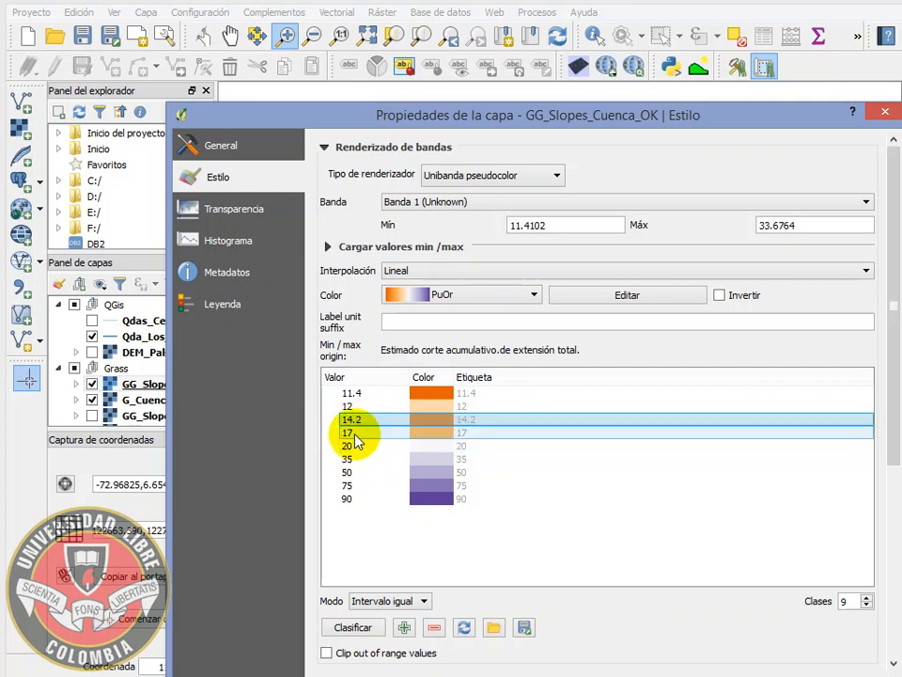
- Change the 17 and 14.2 class values to 12 each
double_click(357, 432)
type("12")
key("Return")
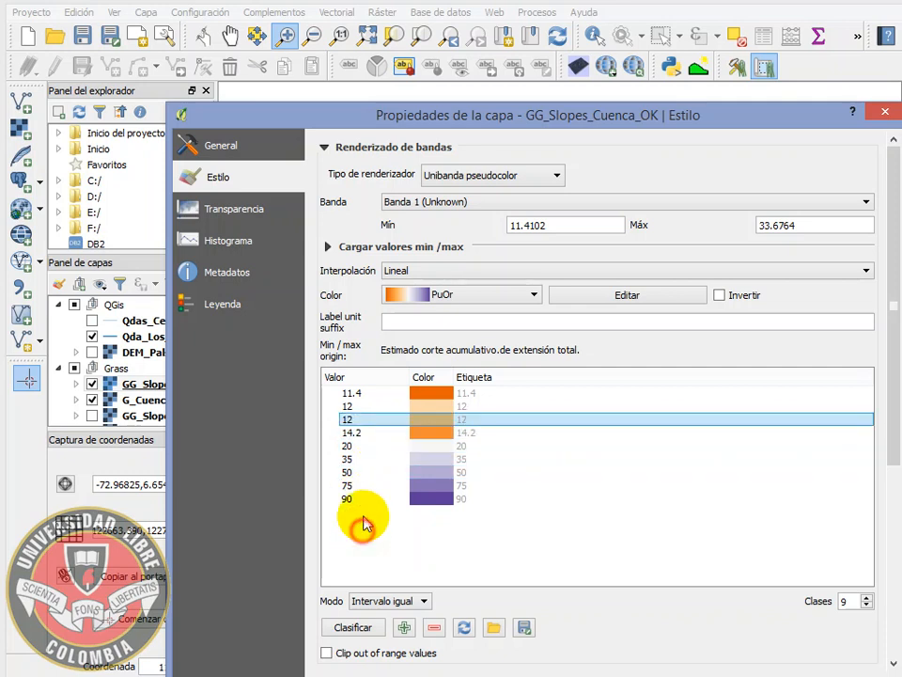
double_click(355, 433)
type("12")
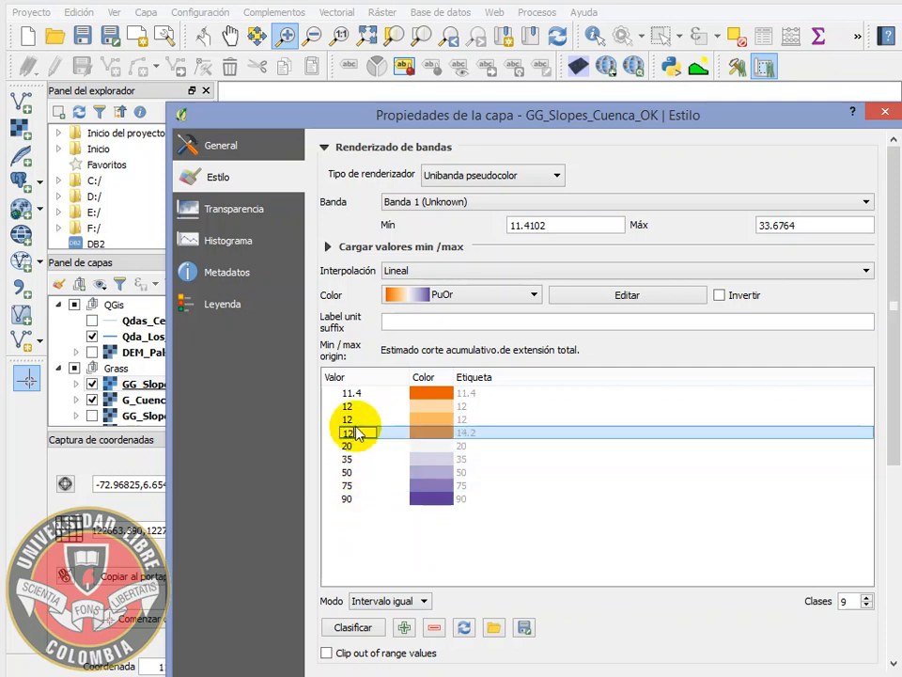
key("Return")
- Change two of the three duplicate 12 class values and the 11.4 class value to 7
double_click(356, 420)
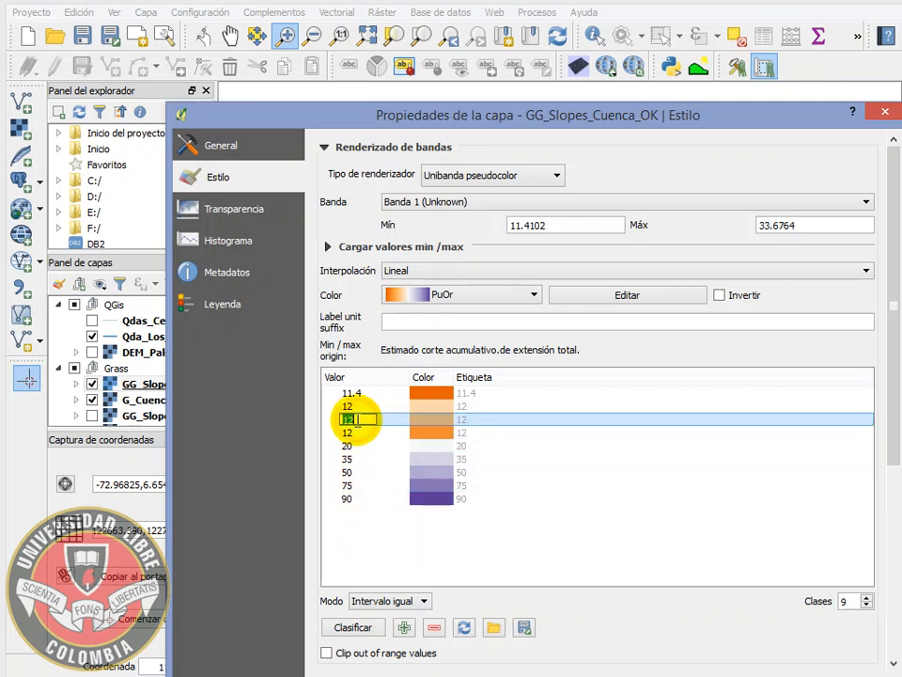
type("7")
key("Return")
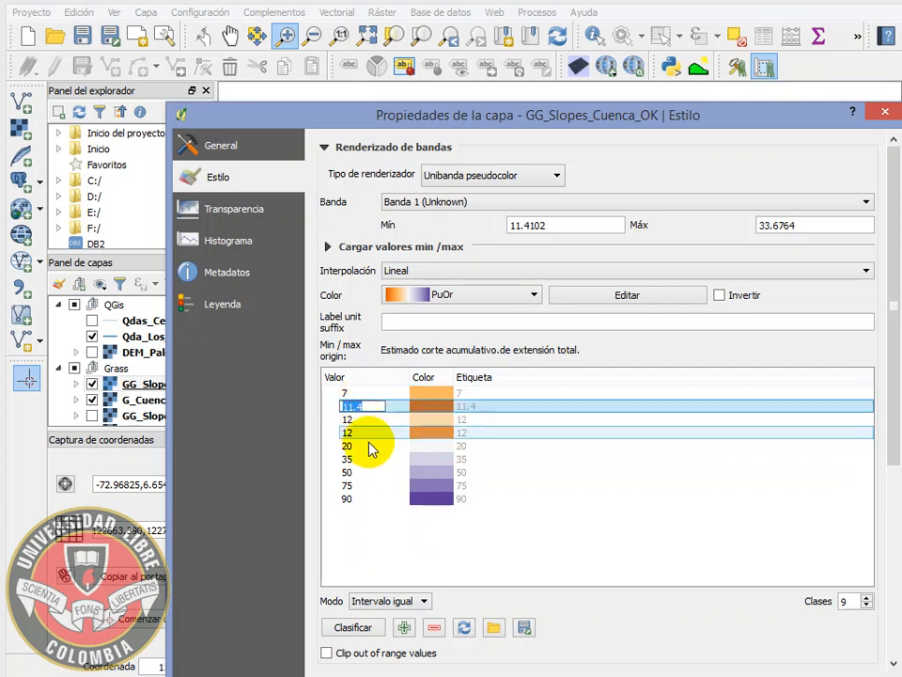
double_click(362, 420)
type("7")
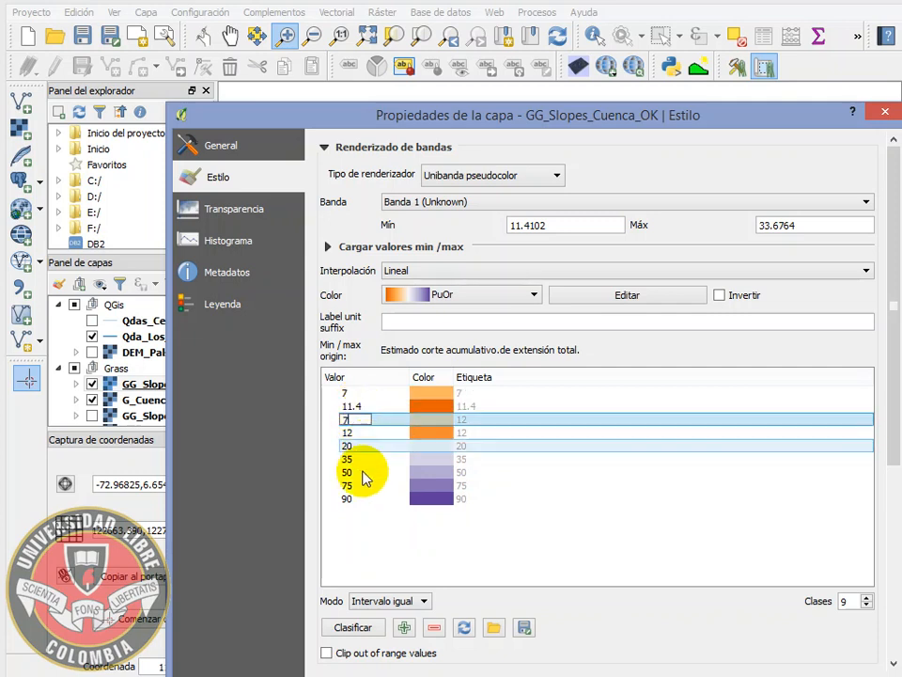
left_click(365, 535)
double_click(350, 420)
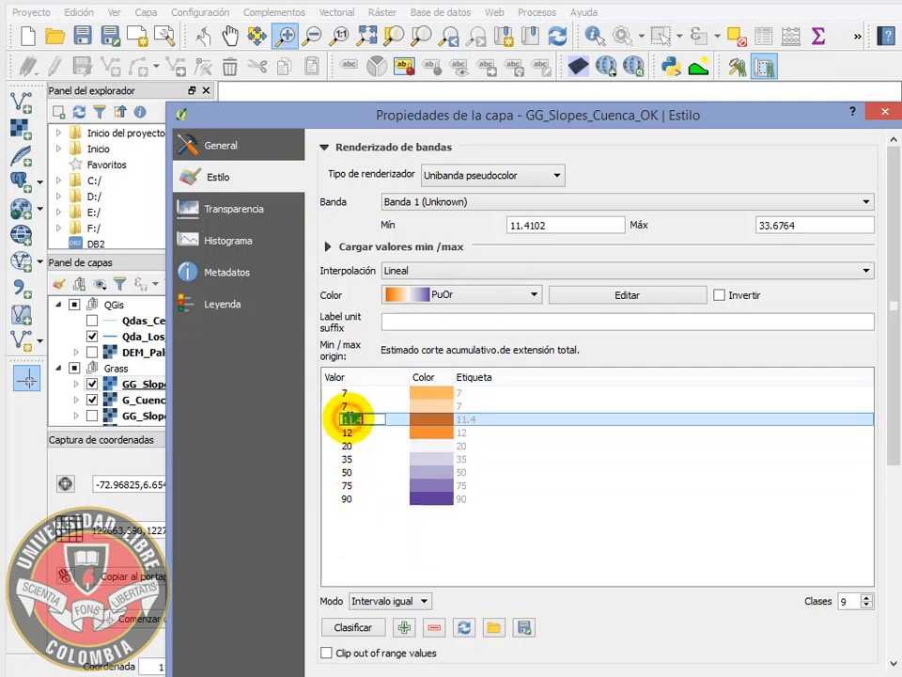
type("7")
- Enter 3 for the second class value and 0 for the first, and apply the style to the slope layer
double_click(356, 406)
type("3")
key("Return")
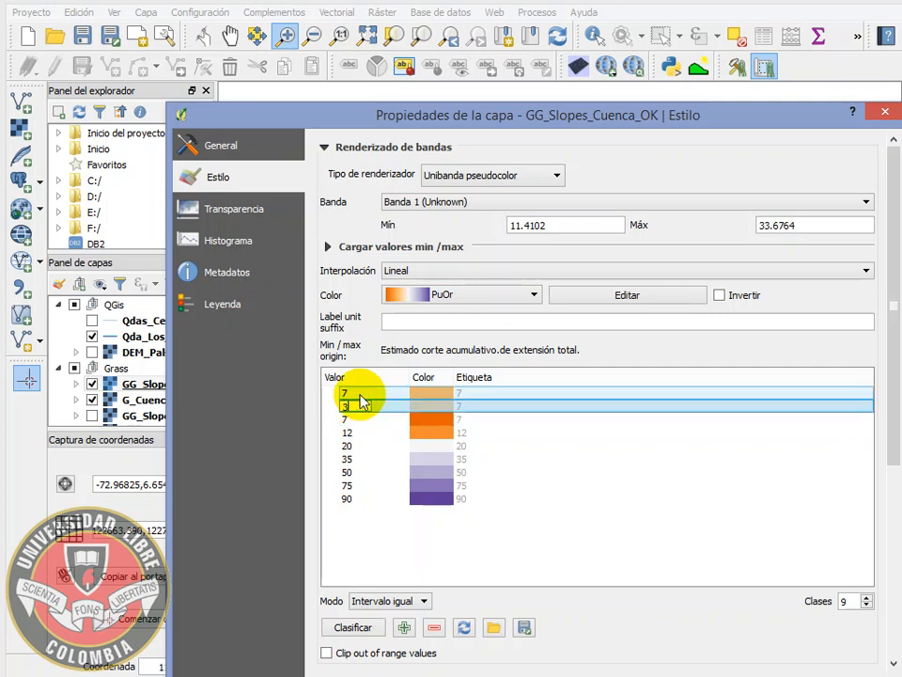
double_click(360, 392)
type("0")
left_click(403, 555)
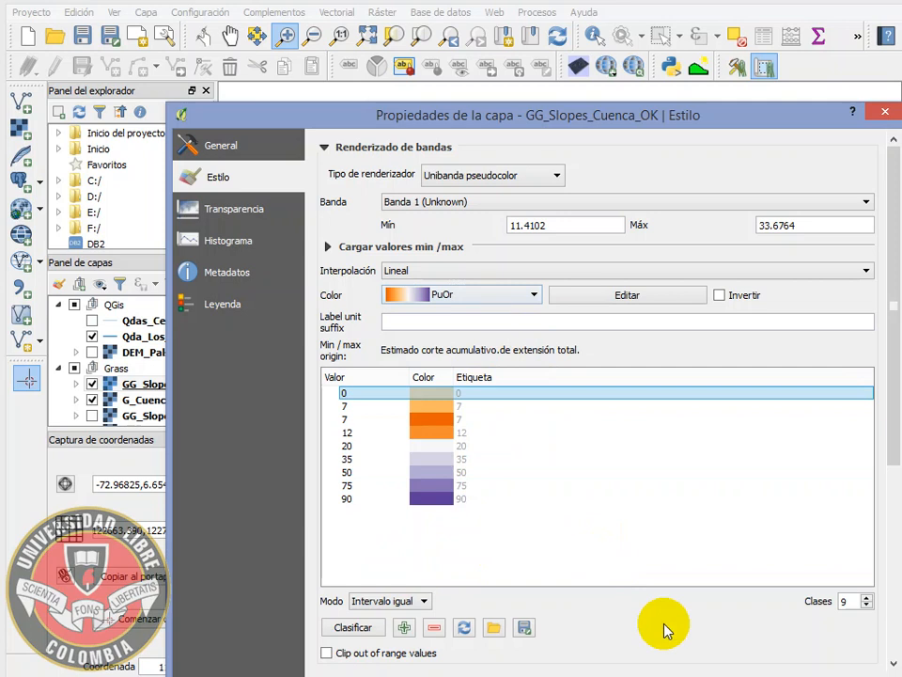
left_click(769, 674)
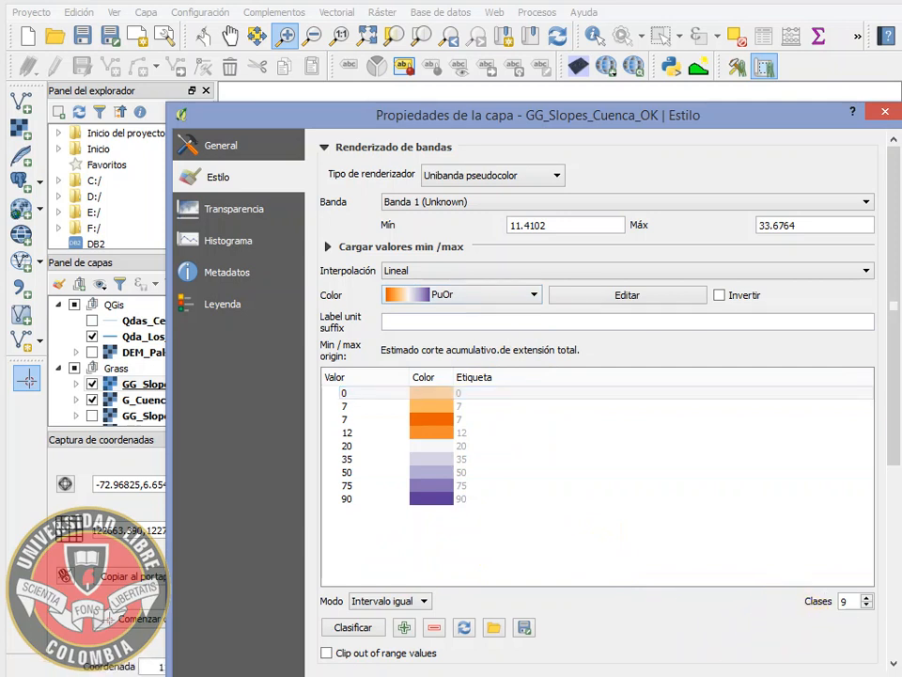
left_click(613, 674)
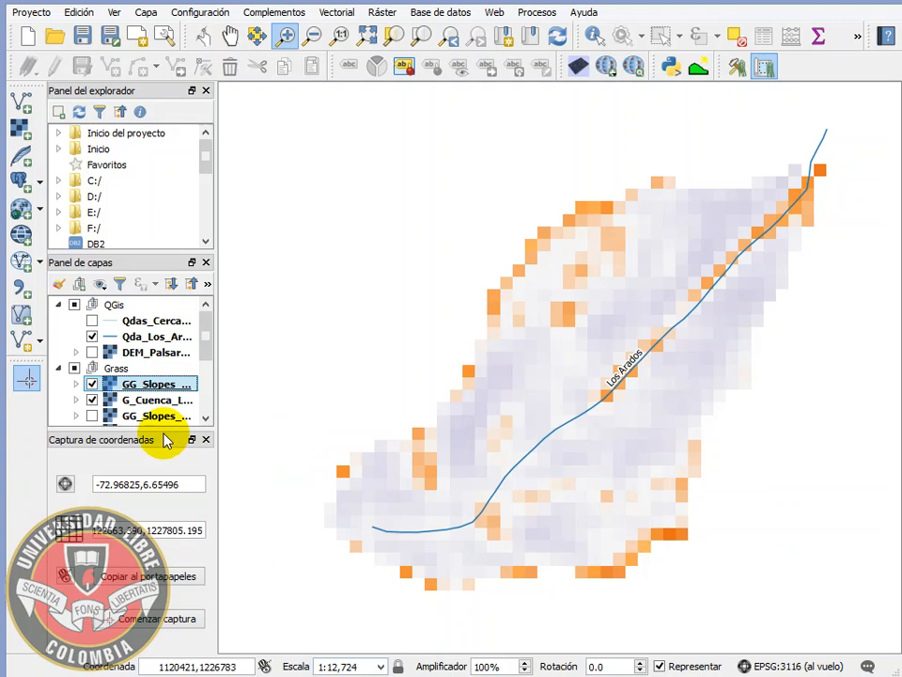
- Reopen the GG_Slopes_Cuenca_OK style properties, set the second class value to 3, and accept the changes
left_click(144, 385)
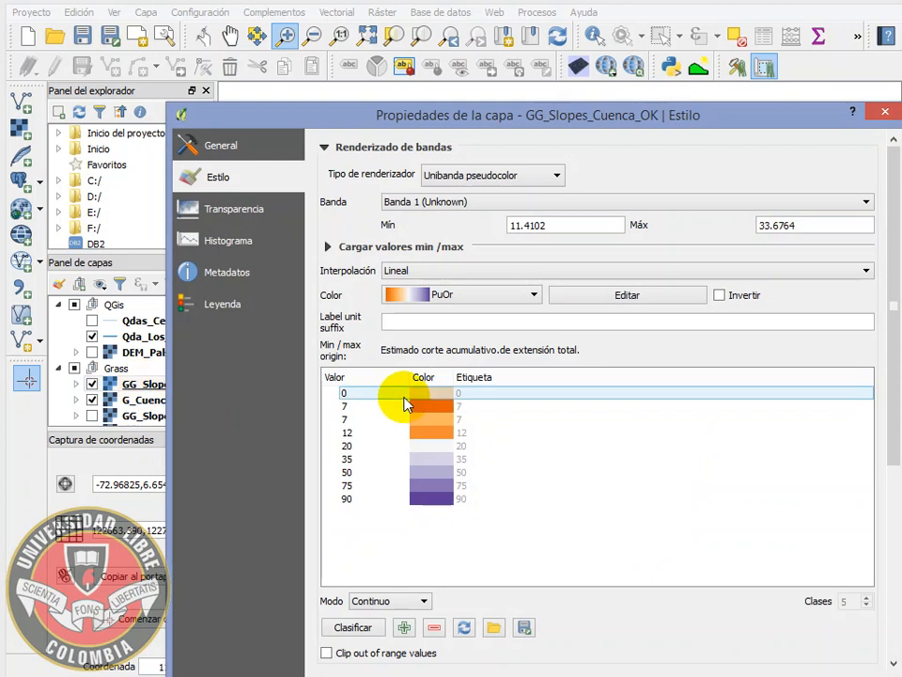
double_click(351, 406)
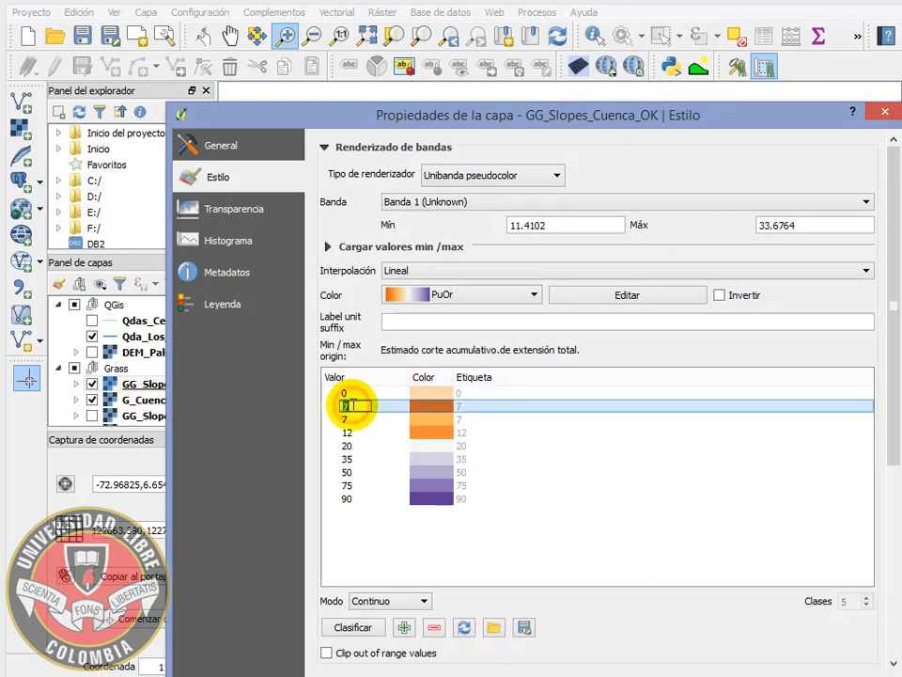
type("3")
left_click(355, 421)
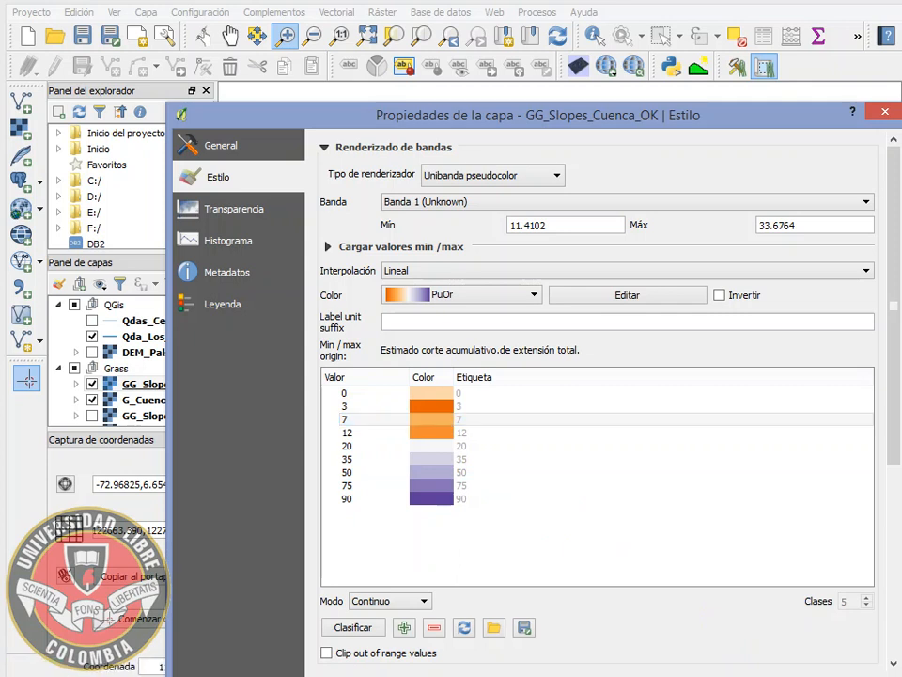
left_click(616, 676)
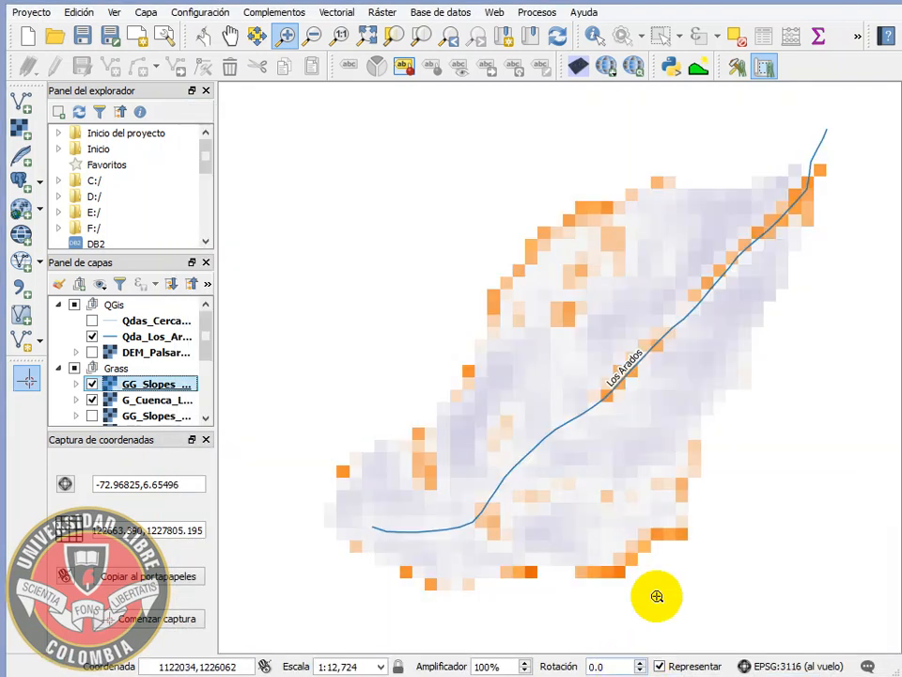
- Open Pendientes.txt from the Apoyos folder in the text editor and review the full list of slope reclassification rules
left_click(42, 676)
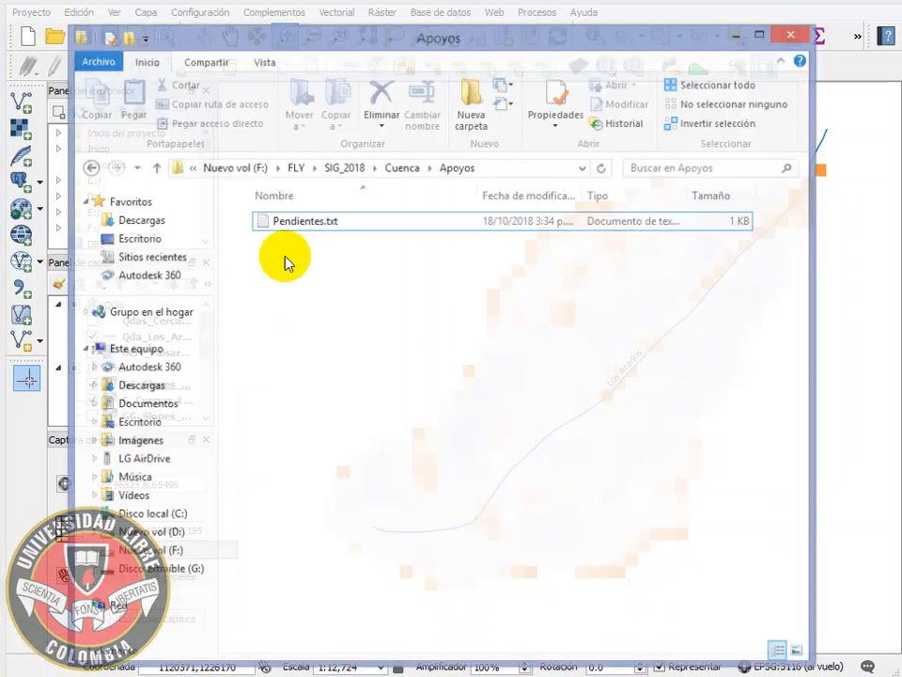
left_click(329, 215)
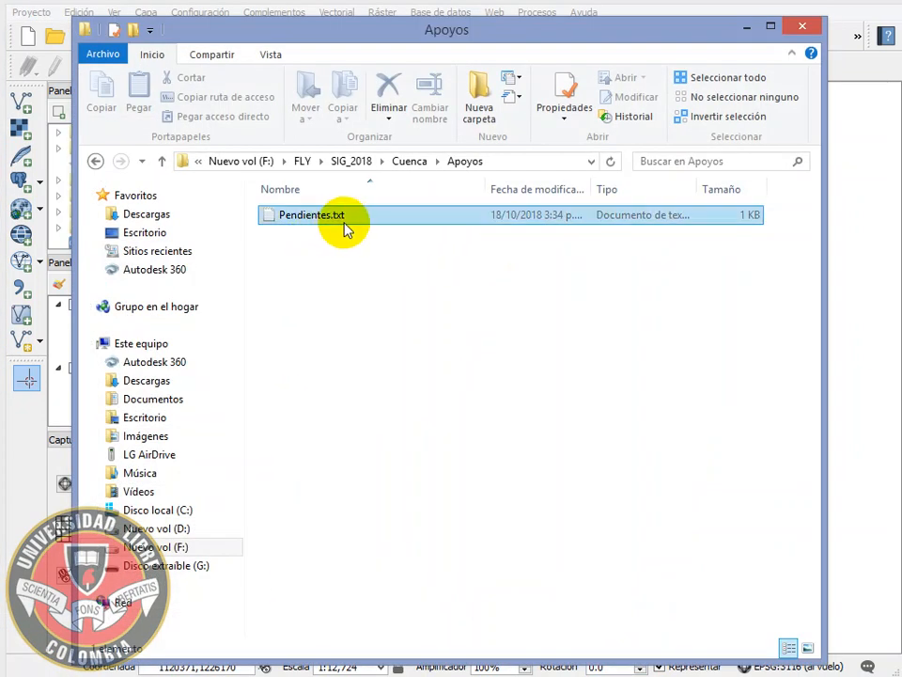
double_click(345, 224)
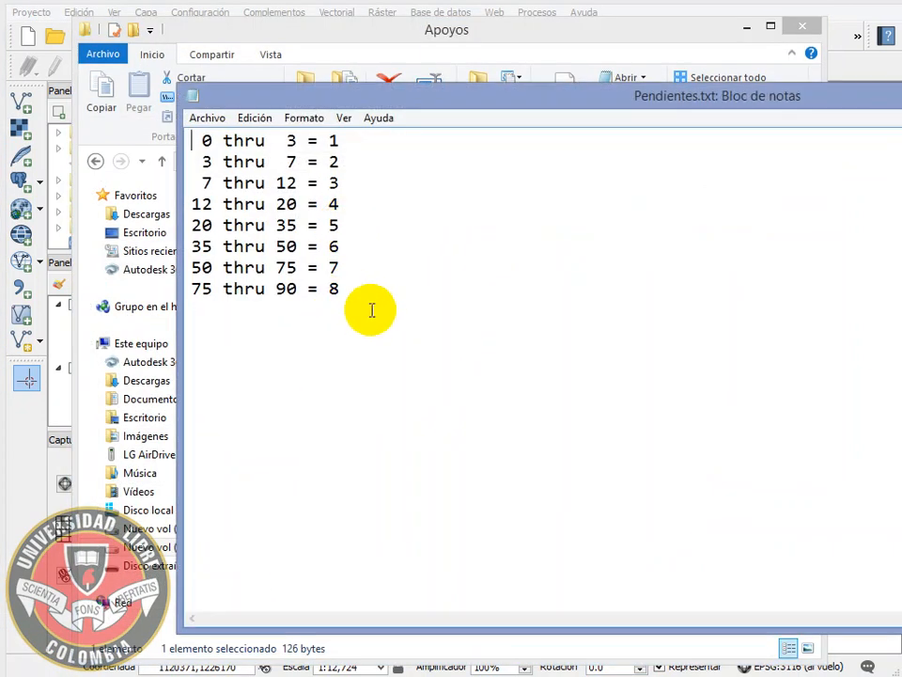
left_click_drag(192, 141, 382, 292)
left_click(192, 142)
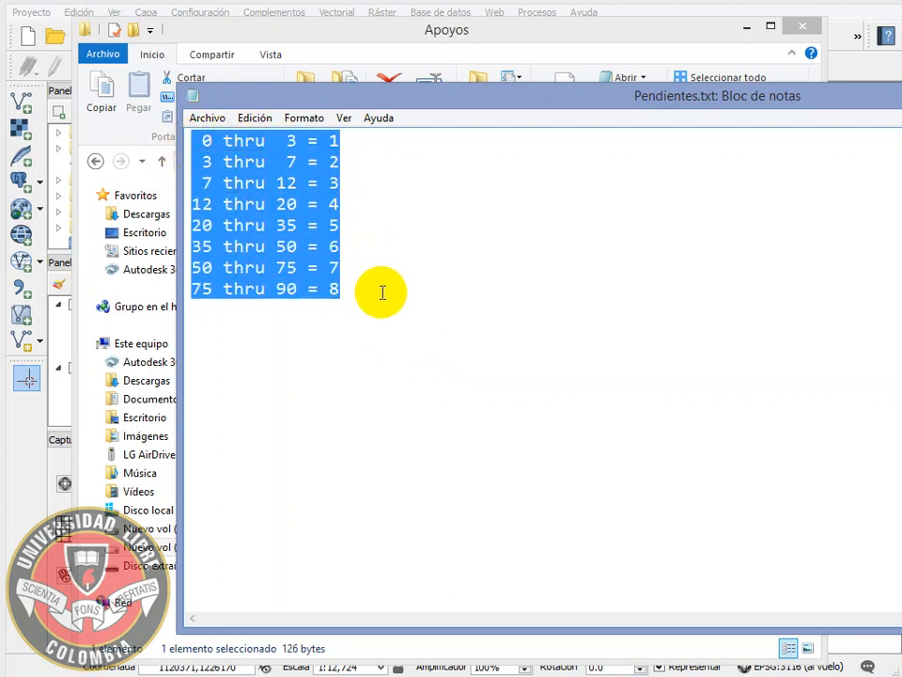
left_click(382, 310)
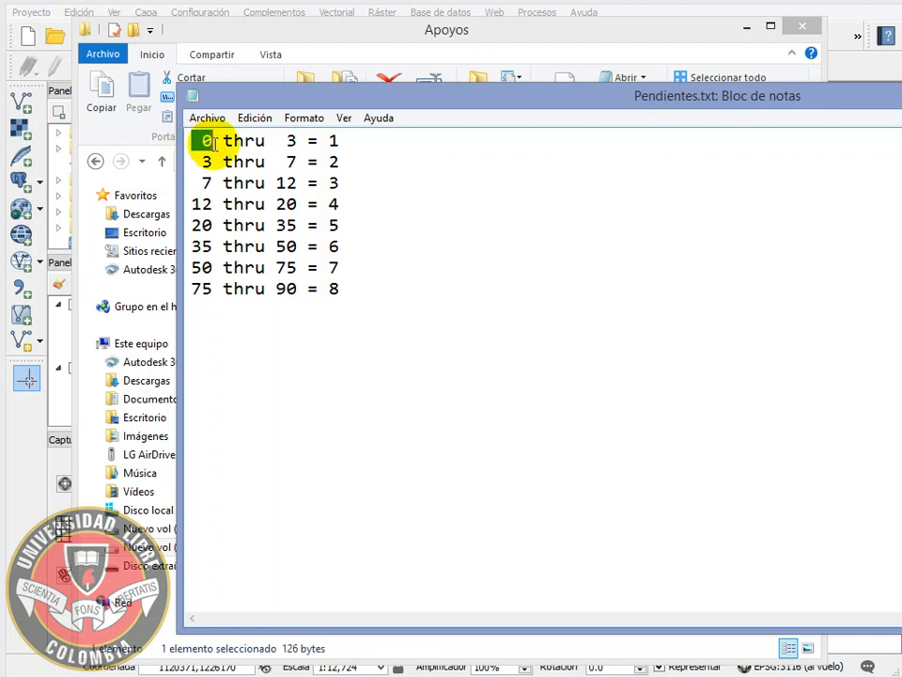
- Examine the range limits and category codes in the first three reclassification lines of Pendientes.txt
left_click_drag(214, 143, 356, 141)
left_click(359, 141)
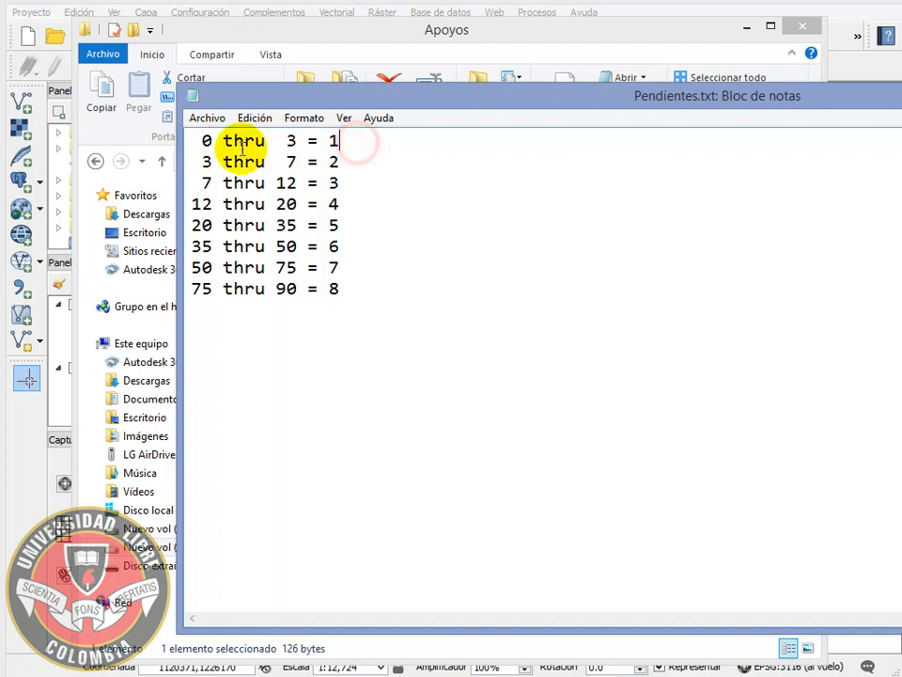
left_click_drag(187, 141, 358, 141)
left_click(358, 141)
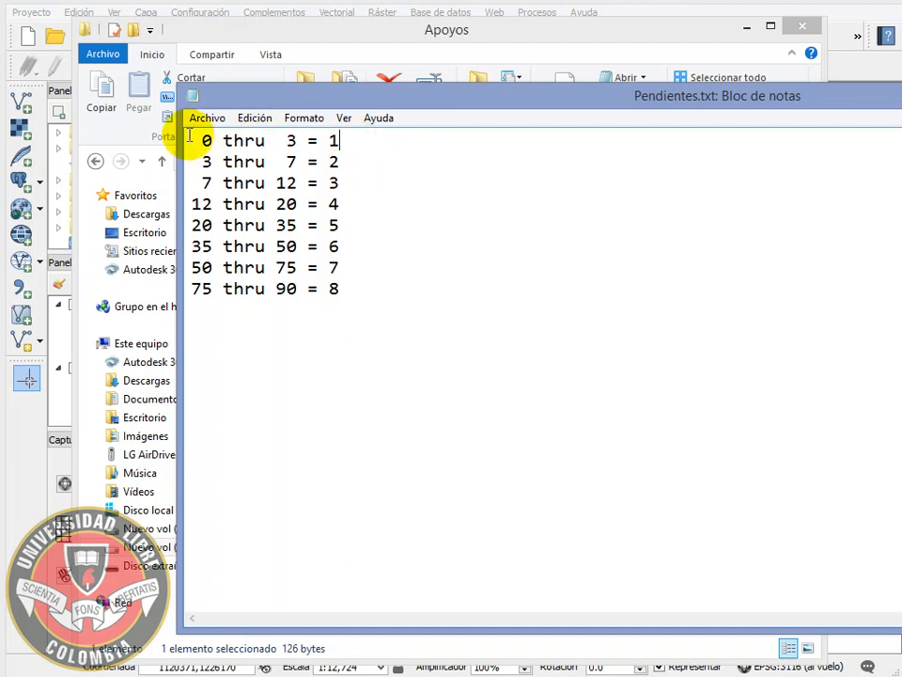
left_click(208, 161)
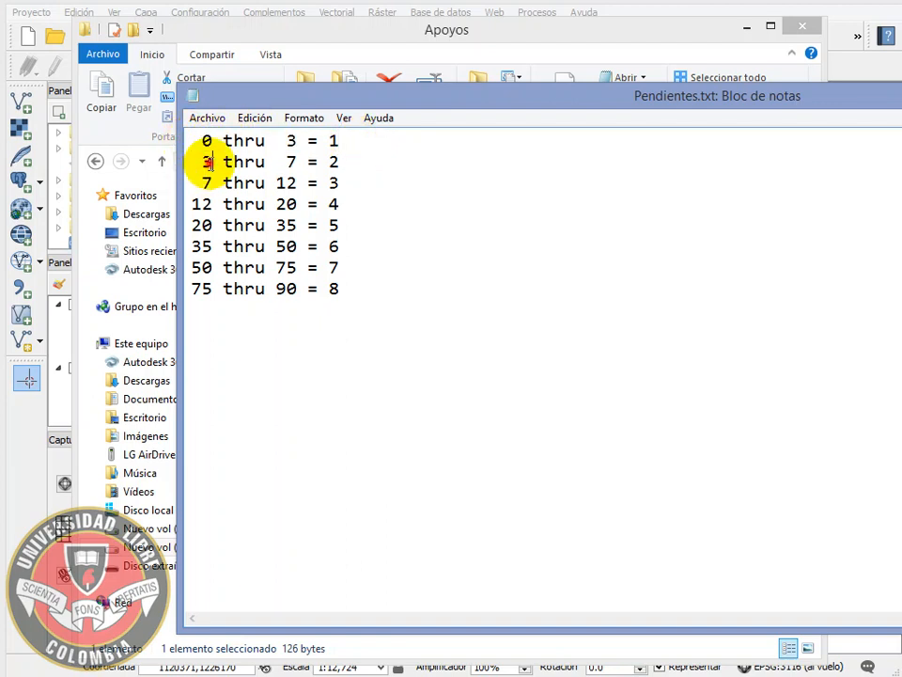
left_click(207, 183)
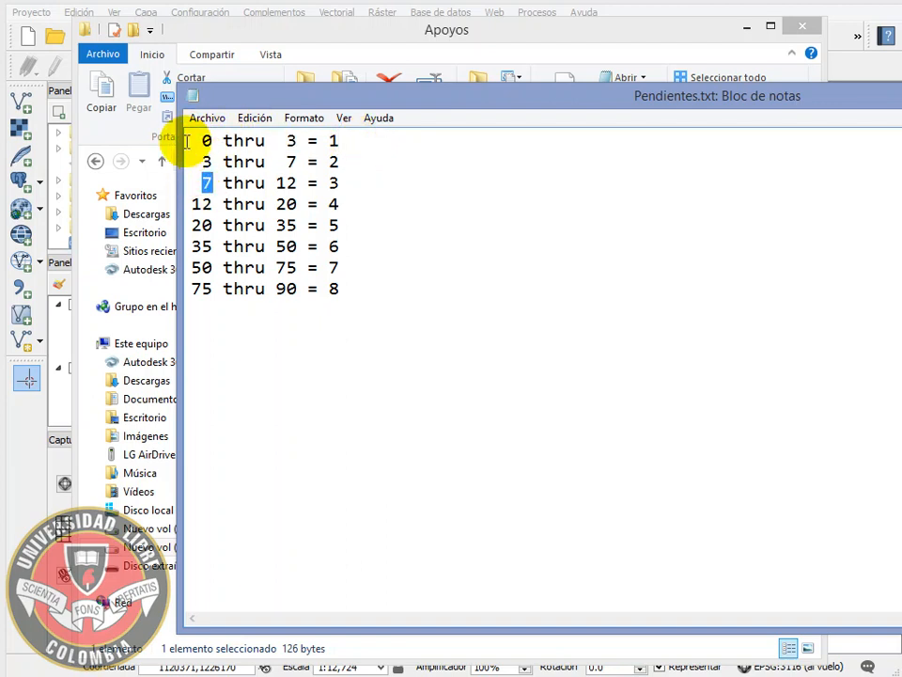
left_click(196, 141)
left_click(196, 162)
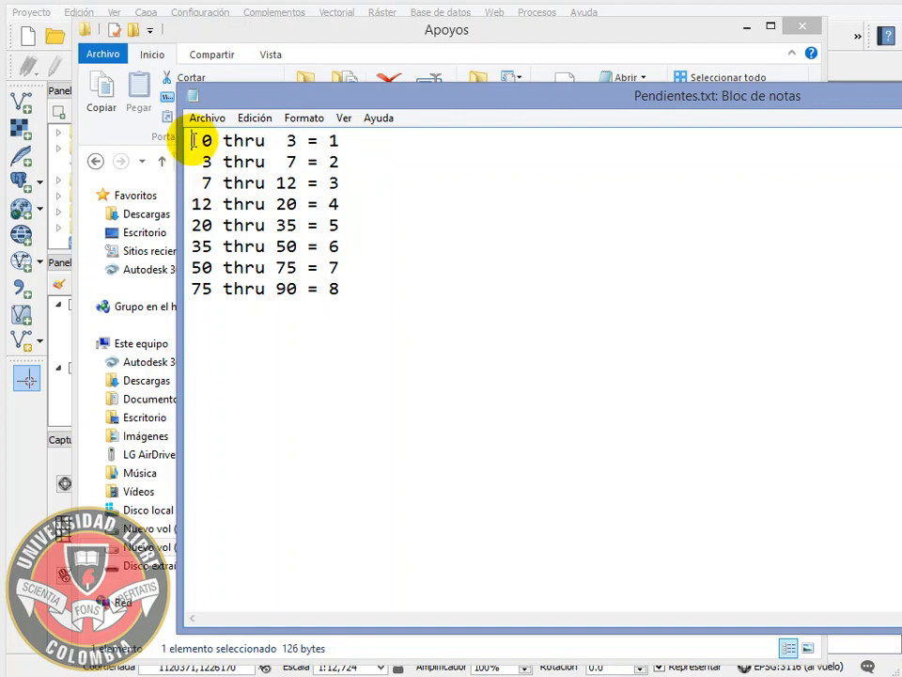
- Examine the slope range rules in Pendientes.txt line by line, from the first range to the last
left_click_drag(194, 141, 346, 141)
left_click(344, 139)
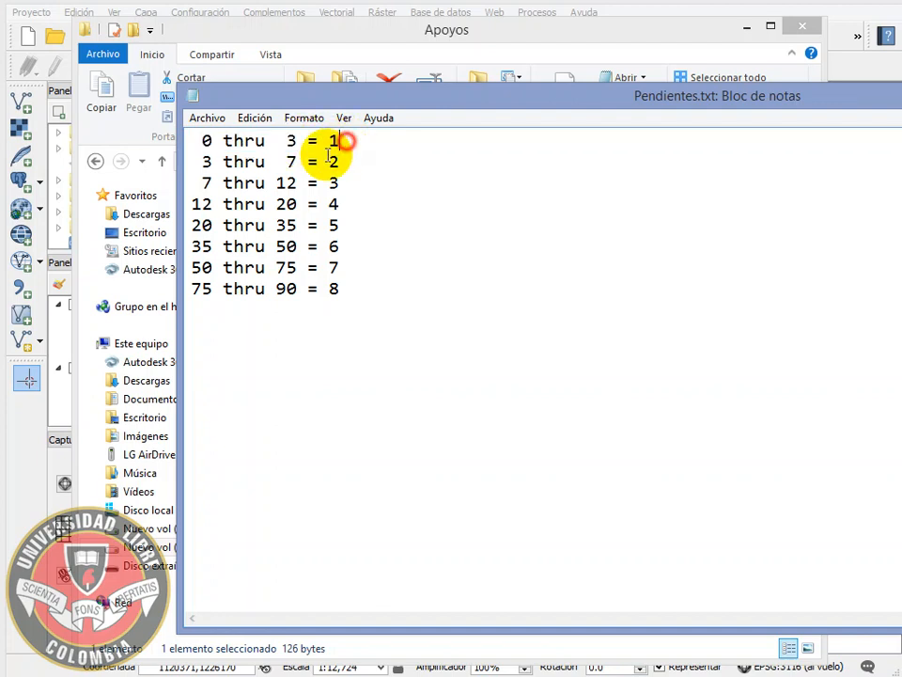
left_click_drag(189, 162, 342, 159)
left_click_drag(194, 182, 365, 184)
left_click_drag(192, 204, 347, 204)
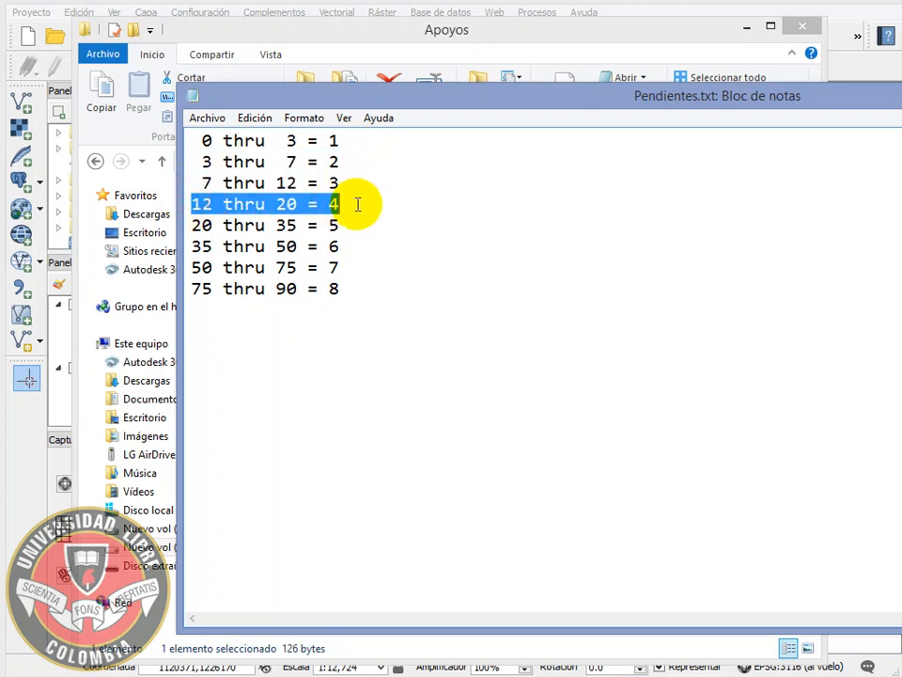
left_click(362, 293)
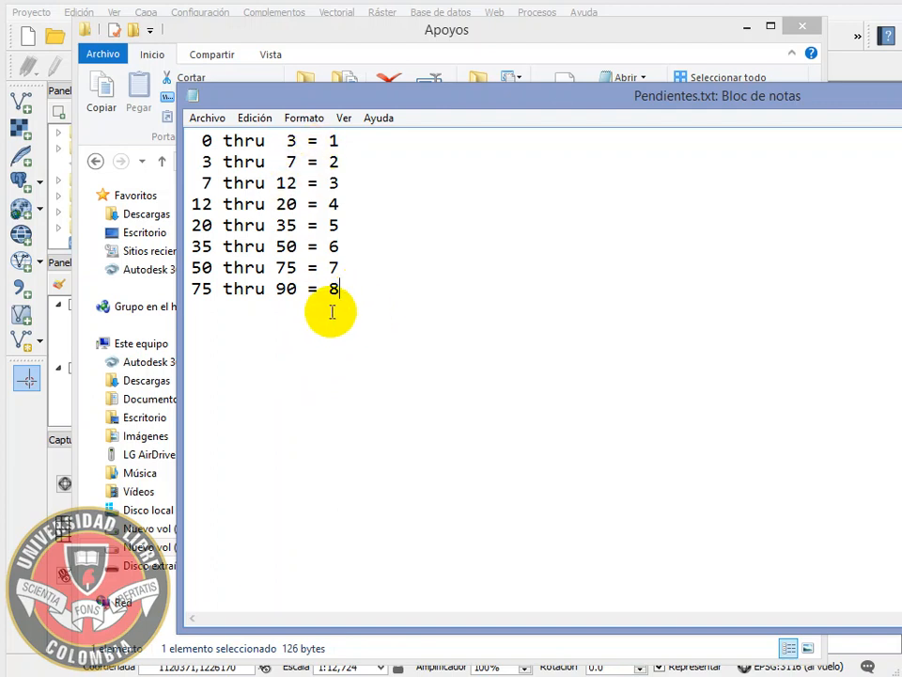
- Review the category codes 1 to 8 assigned to the slope ranges, then close Pendientes.txt and return to the QGIS map
left_click(331, 141)
double_click(332, 162)
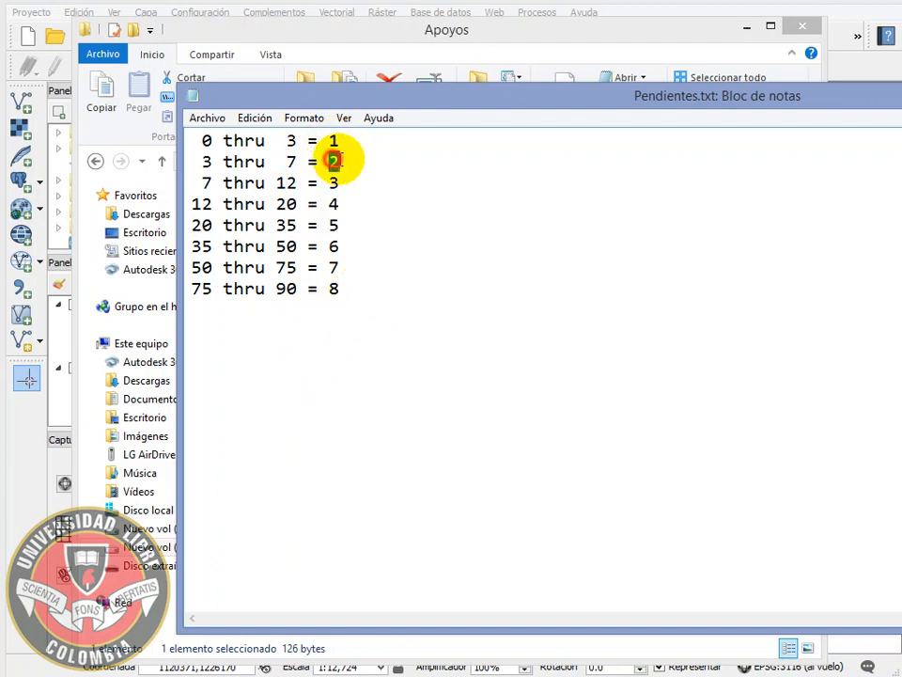
double_click(334, 182)
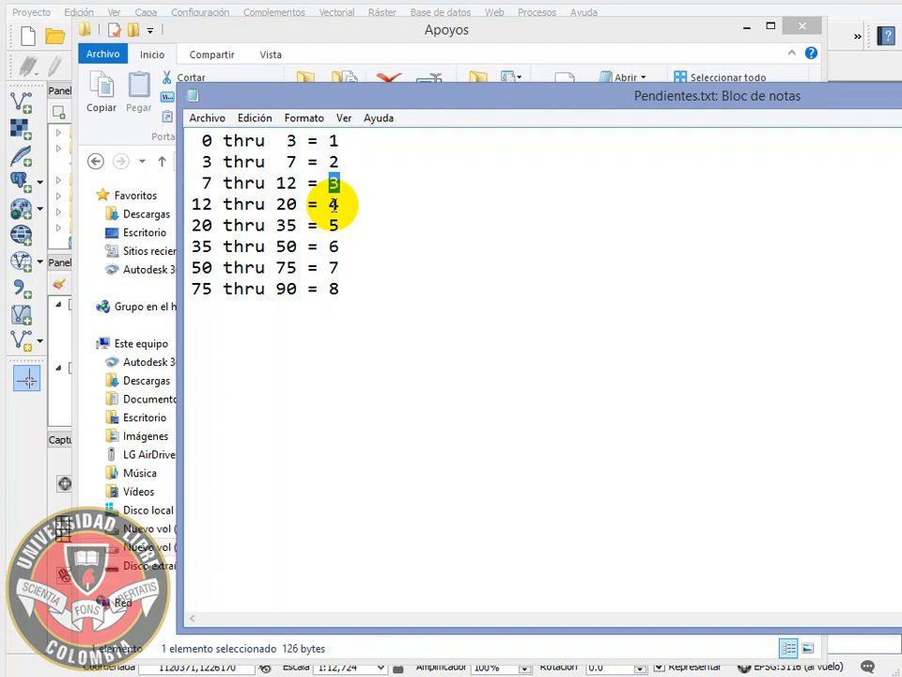
double_click(333, 204)
double_click(334, 225)
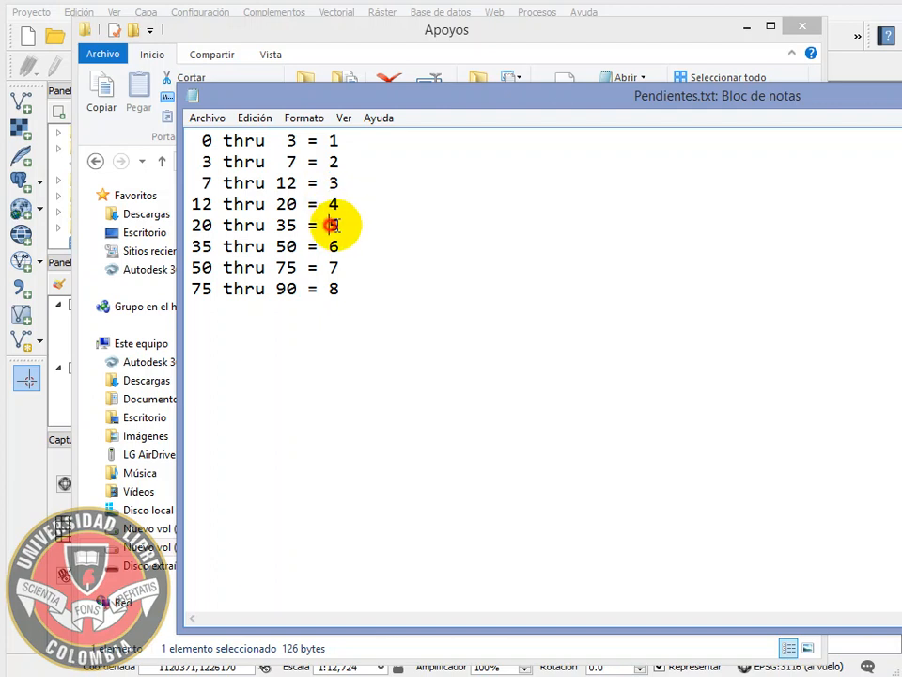
double_click(333, 246)
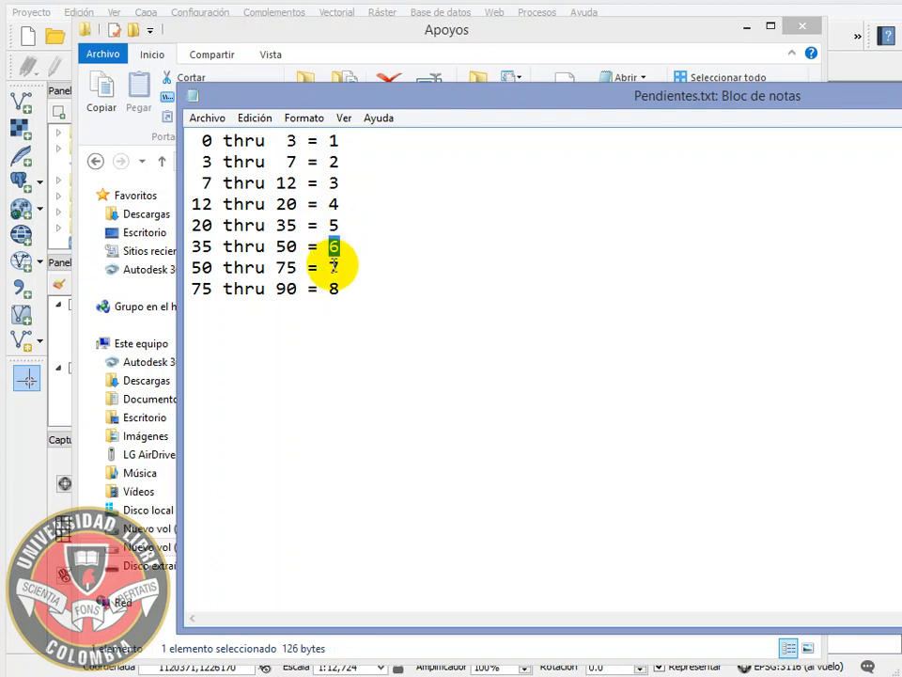
double_click(334, 267)
double_click(334, 288)
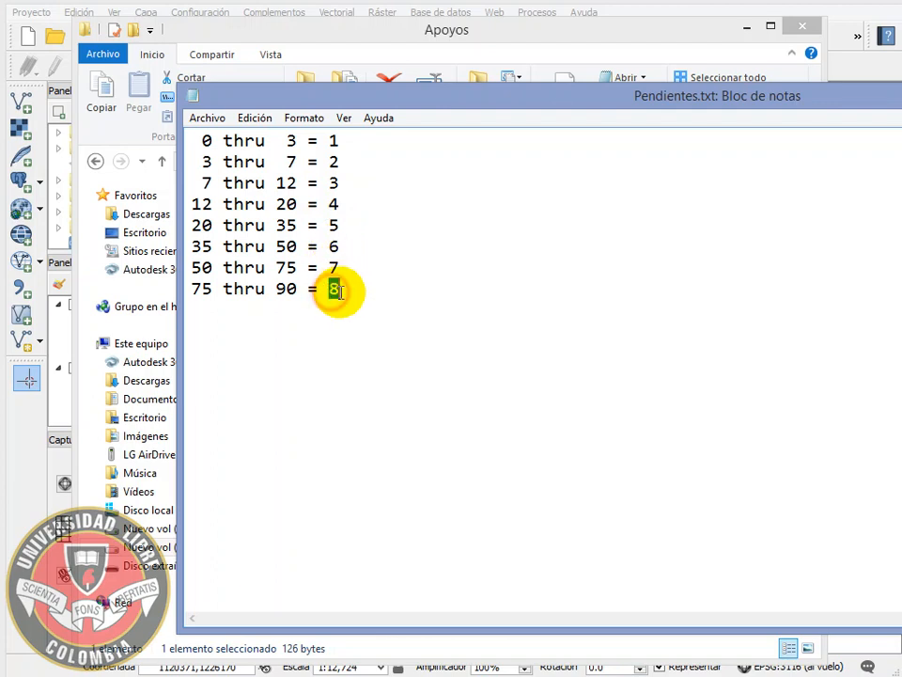
left_click(339, 290)
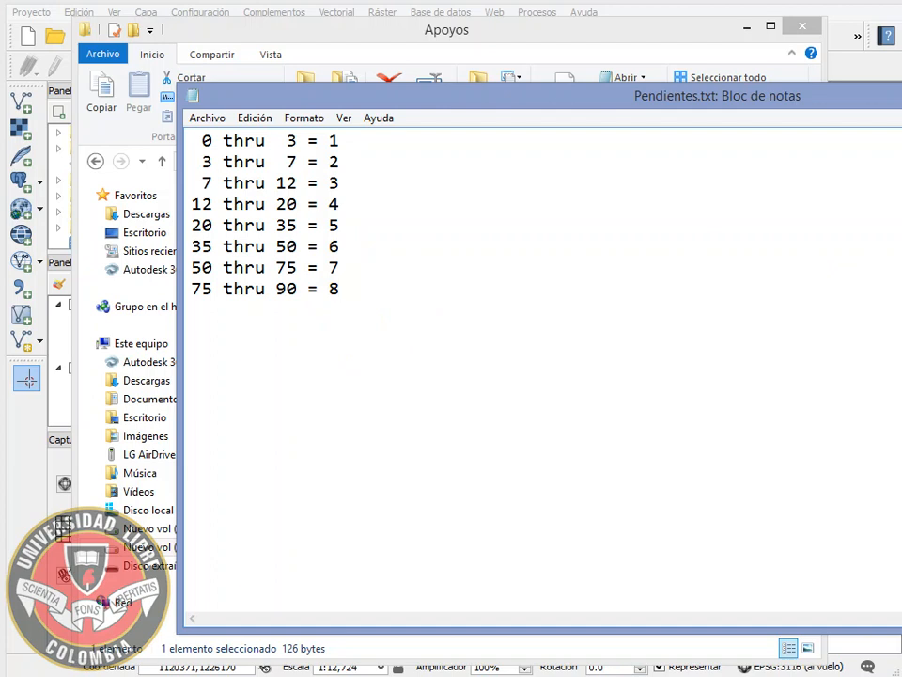
key("alt+F4")
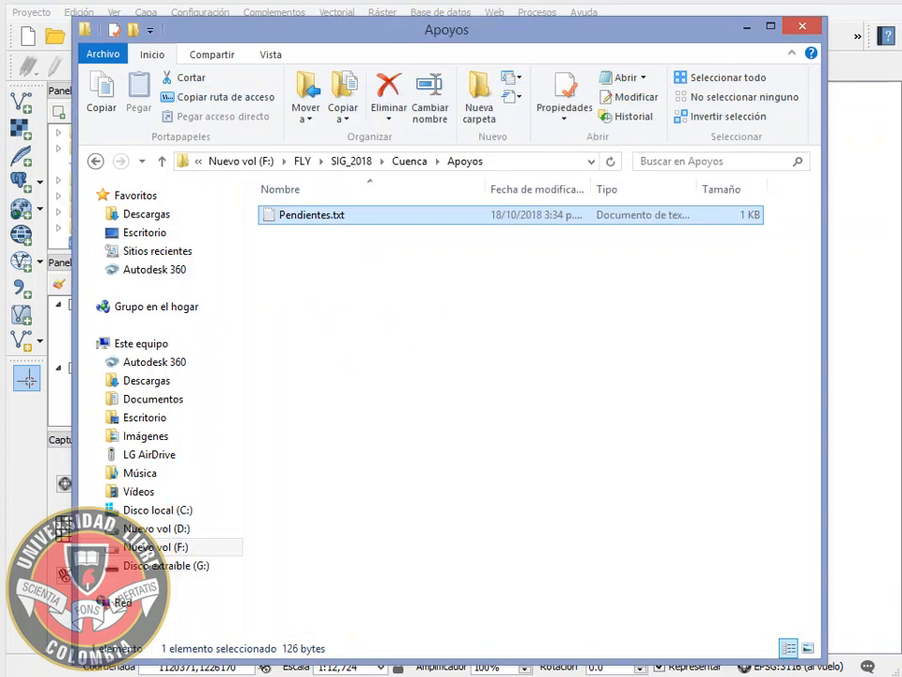
left_click(747, 25)
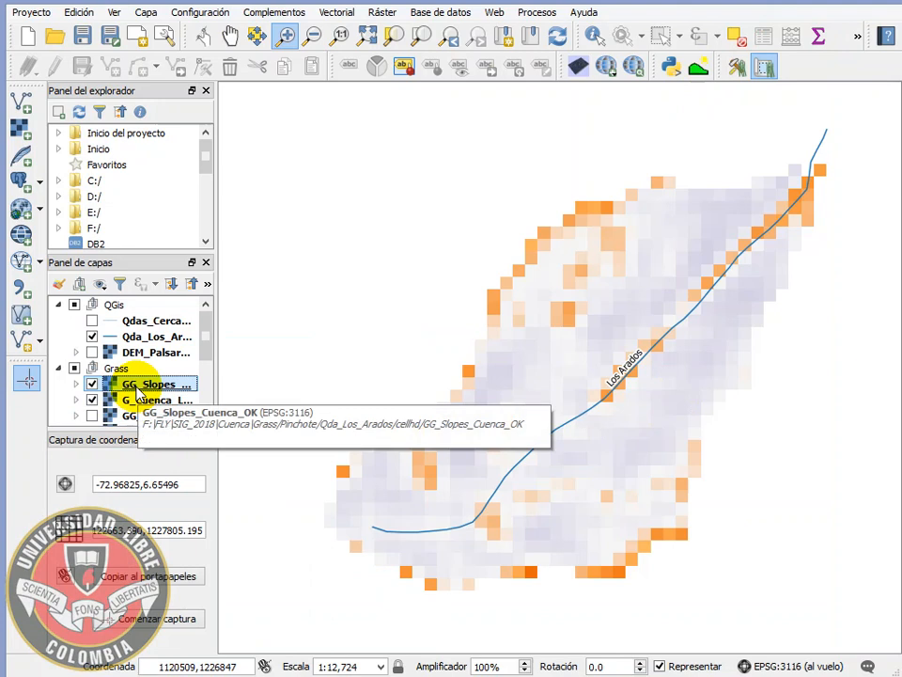
- Search the GRASS modules for the reclassification tools and open r.reclass
left_click(738, 68)
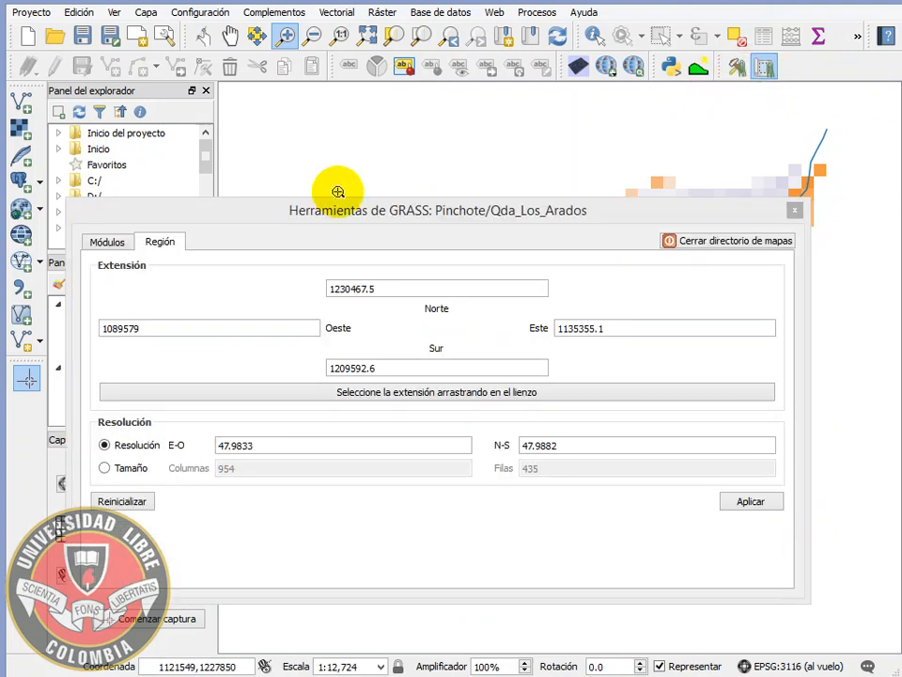
left_click(120, 240)
left_click(206, 268)
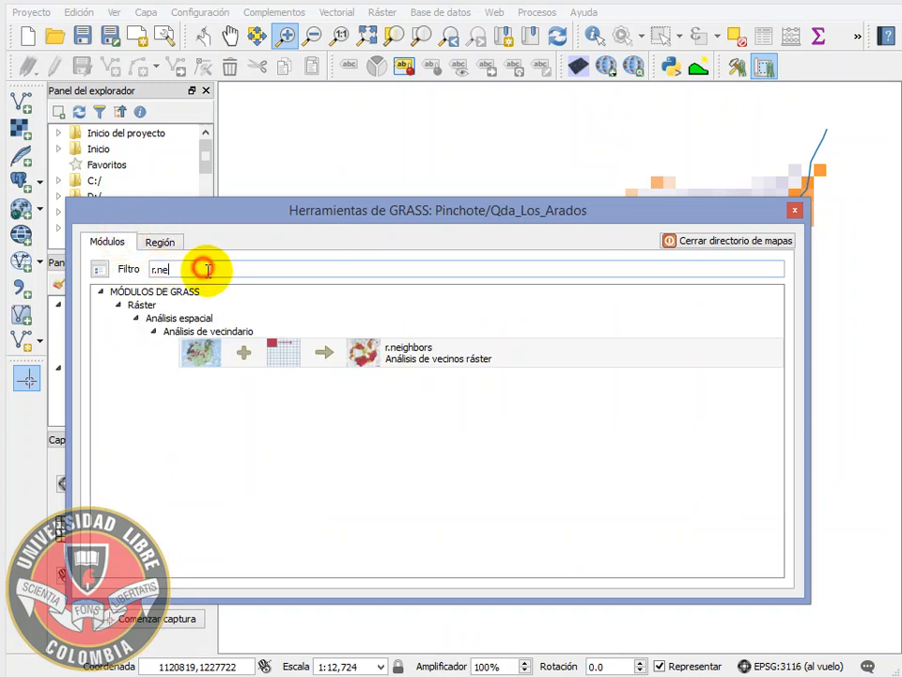
key("BackSpace")
key("BackSpace")
type("recla")
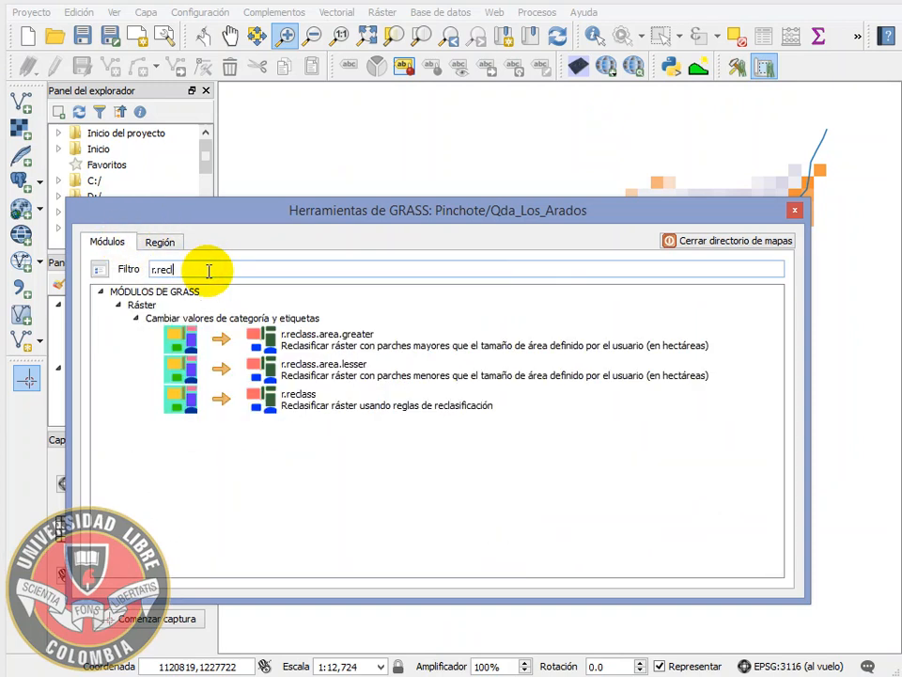
double_click(336, 406)
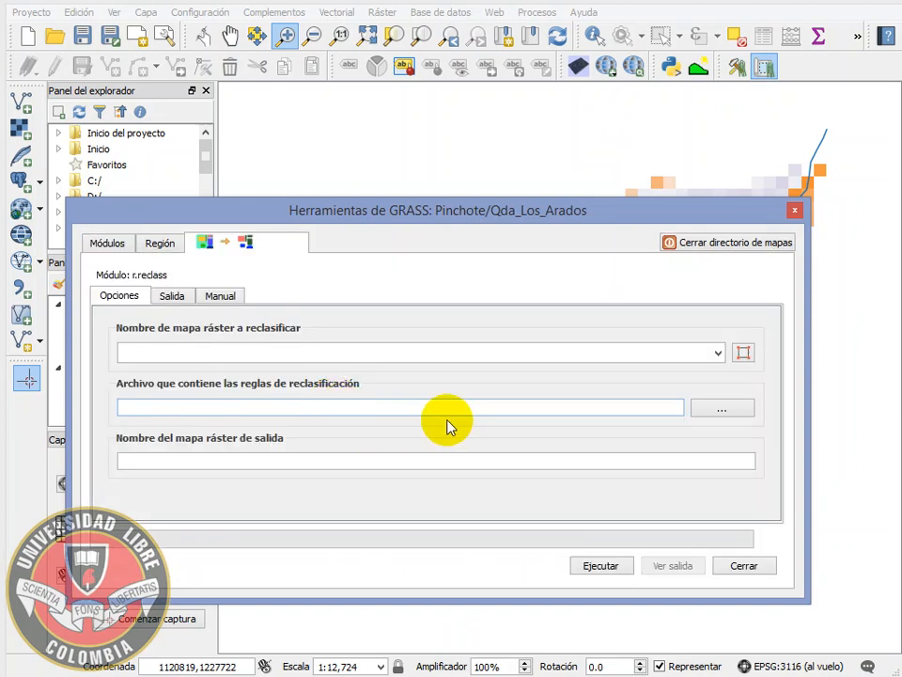
- Choose GG_Slopes_Cuenca_OK as the raster map to reclassify and copy its name
left_click(716, 355)
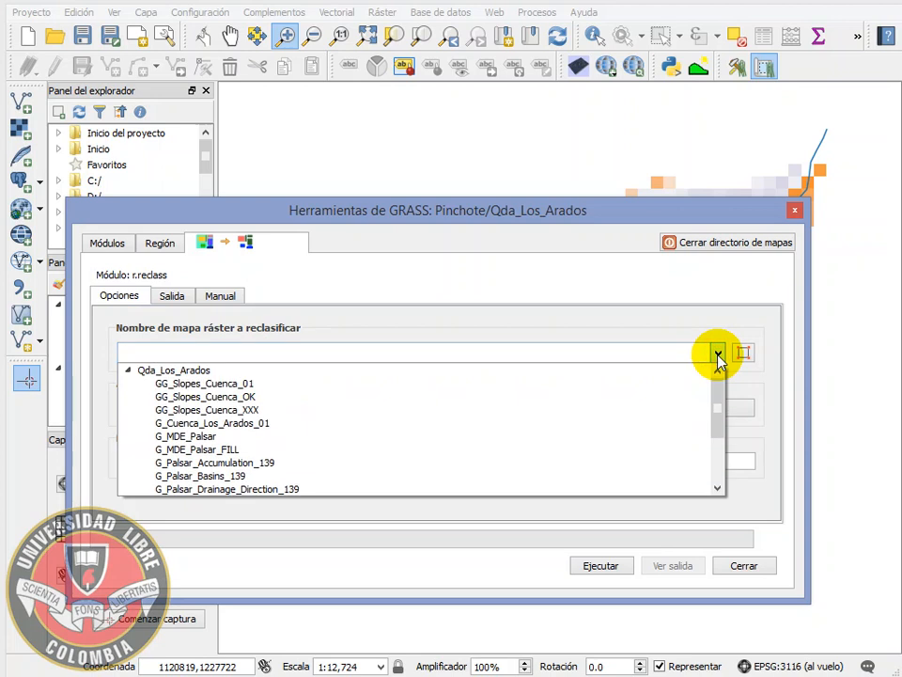
left_click(244, 397)
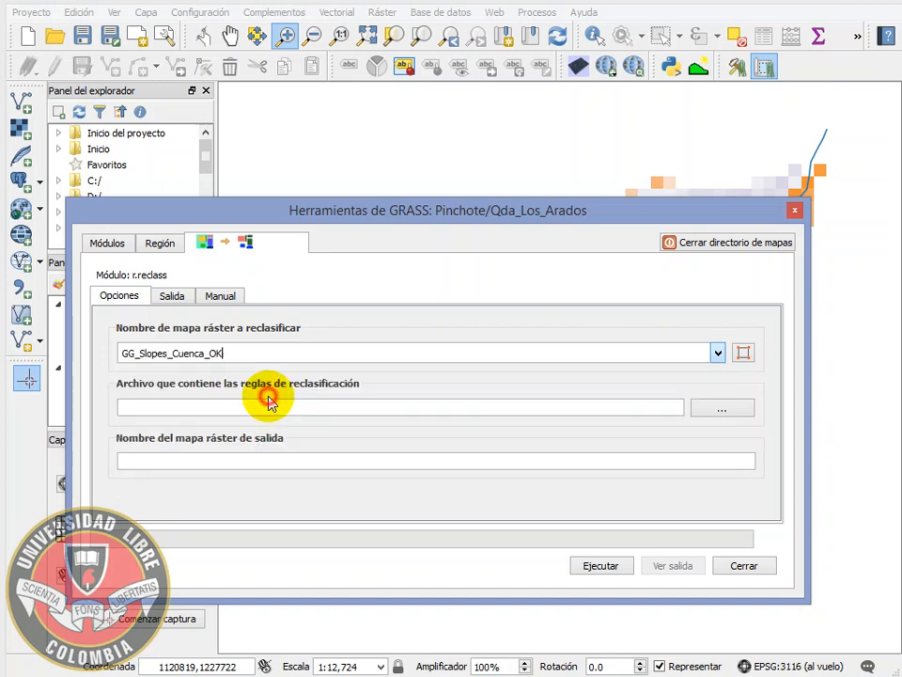
left_click_drag(246, 353, 77, 352)
key("ctrl+c")
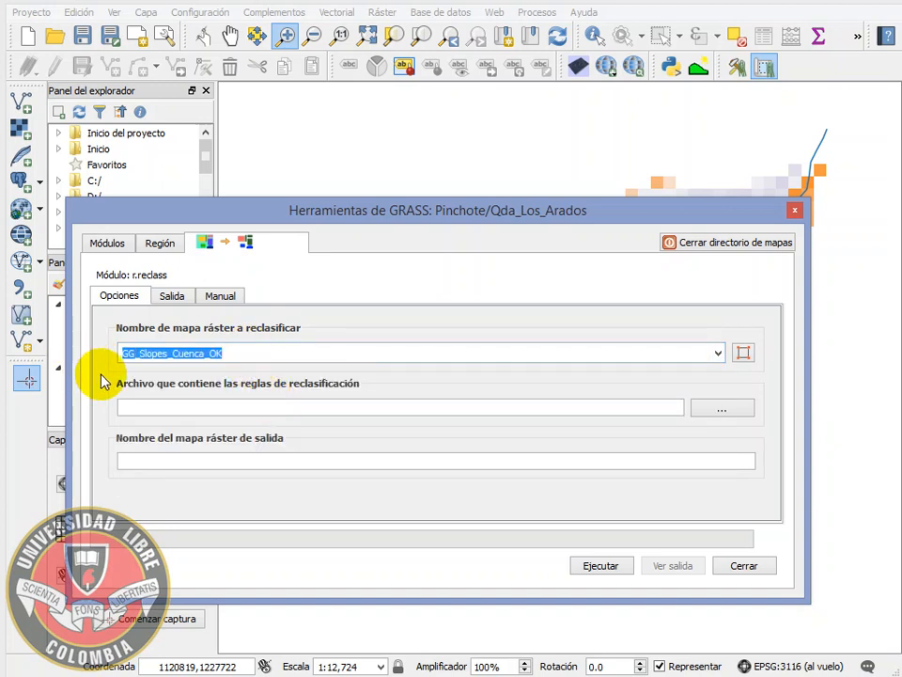
left_click(234, 389)
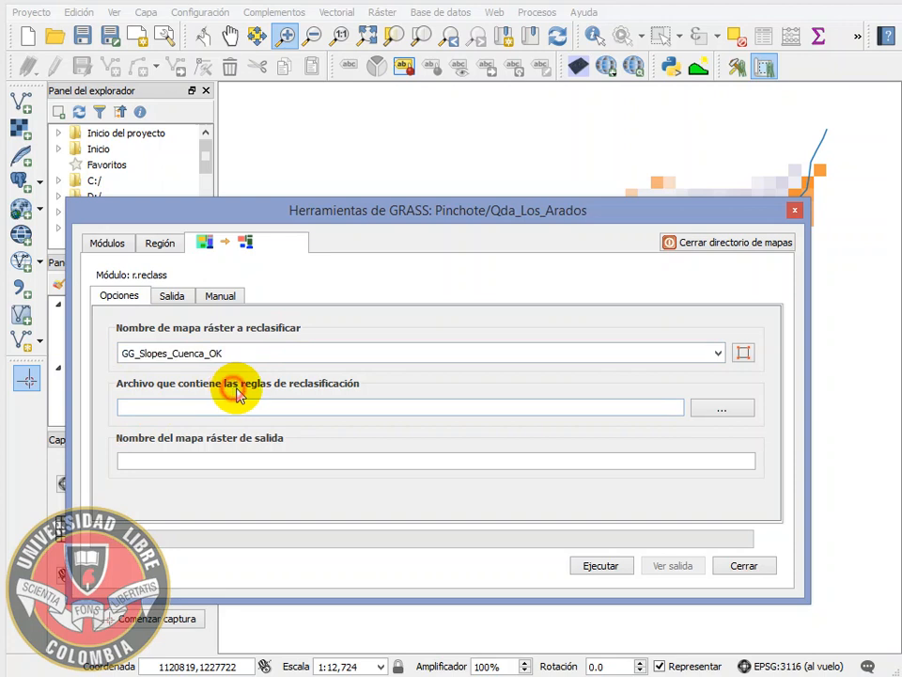
- Load Pendientes.txt from the Apoyos folder as the reclassification rules file
left_click(721, 411)
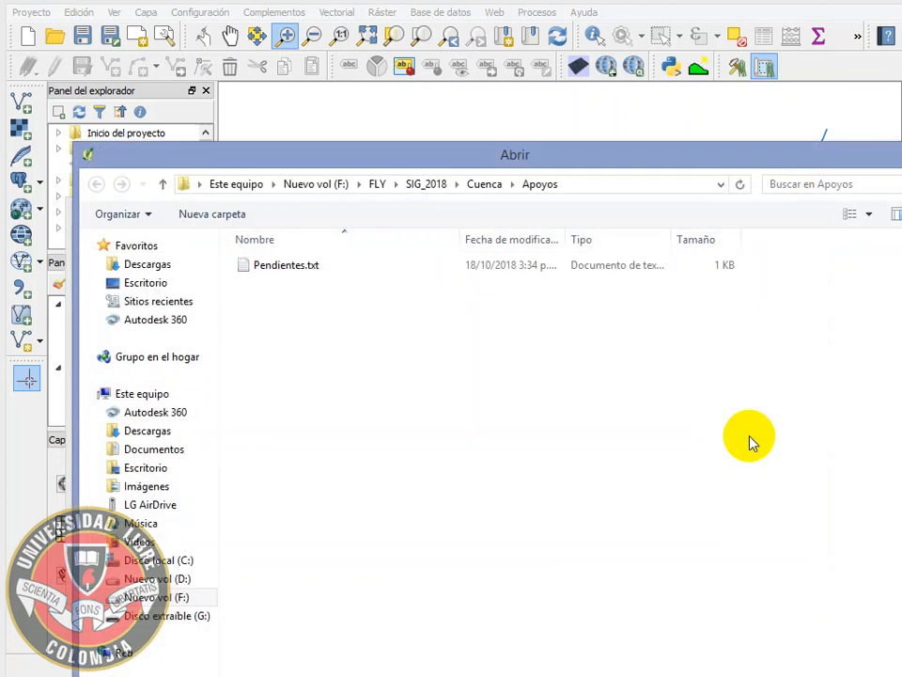
left_click(291, 266)
left_click(804, 676)
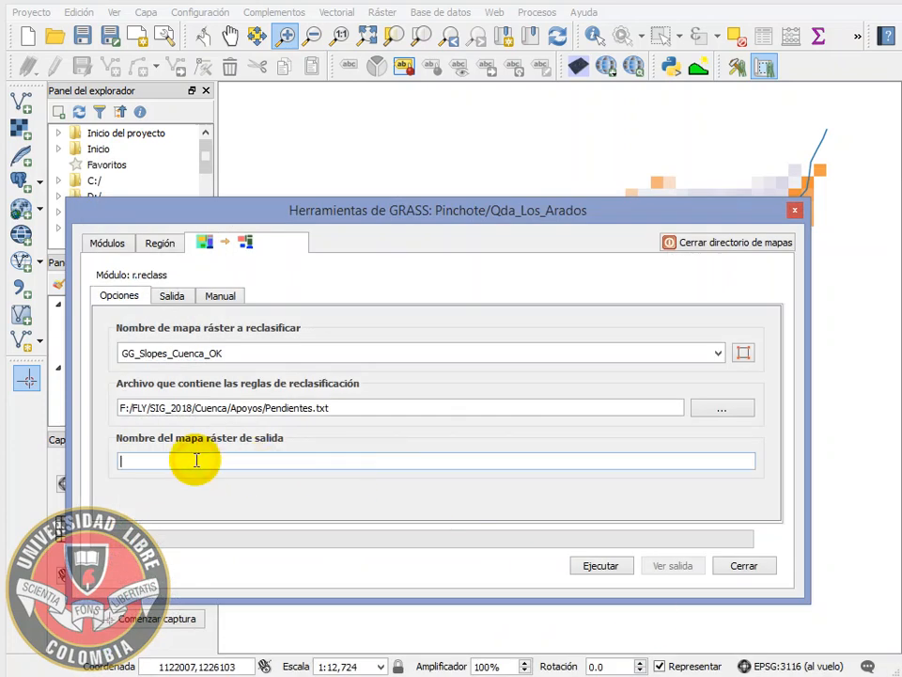
- Name the output raster map GG_Slopes_Cuenca_RECLASS, reusing the copied input name with a new suffix
key("ctrl+v")
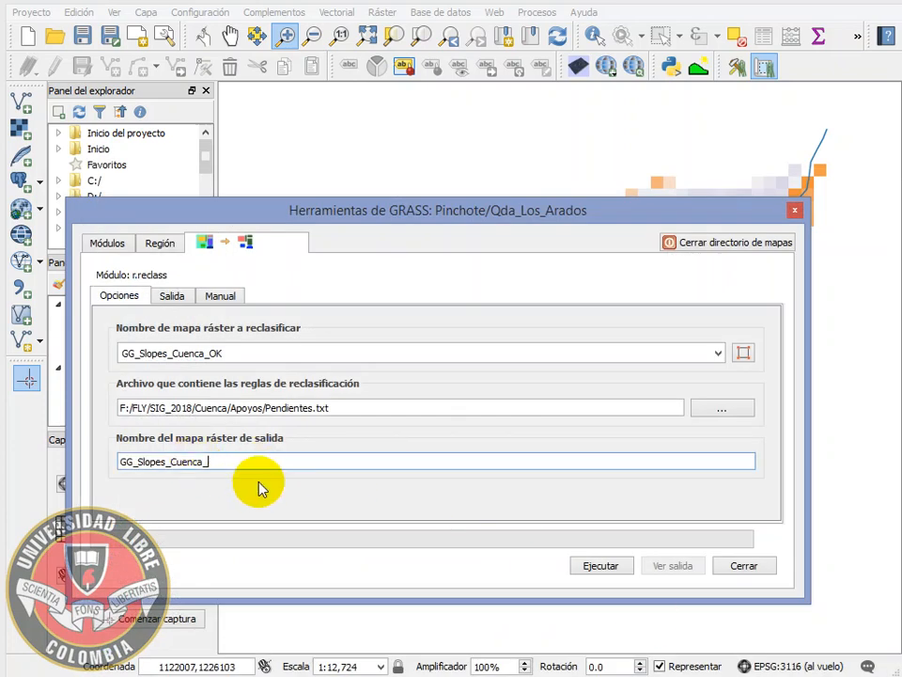
type("Recla")
key("BackSpace")
key("BackSpace")
key("BackSpace")
key("BackSpace")
key("BackSpace")
key("BackSpace")
type("ECLASS")
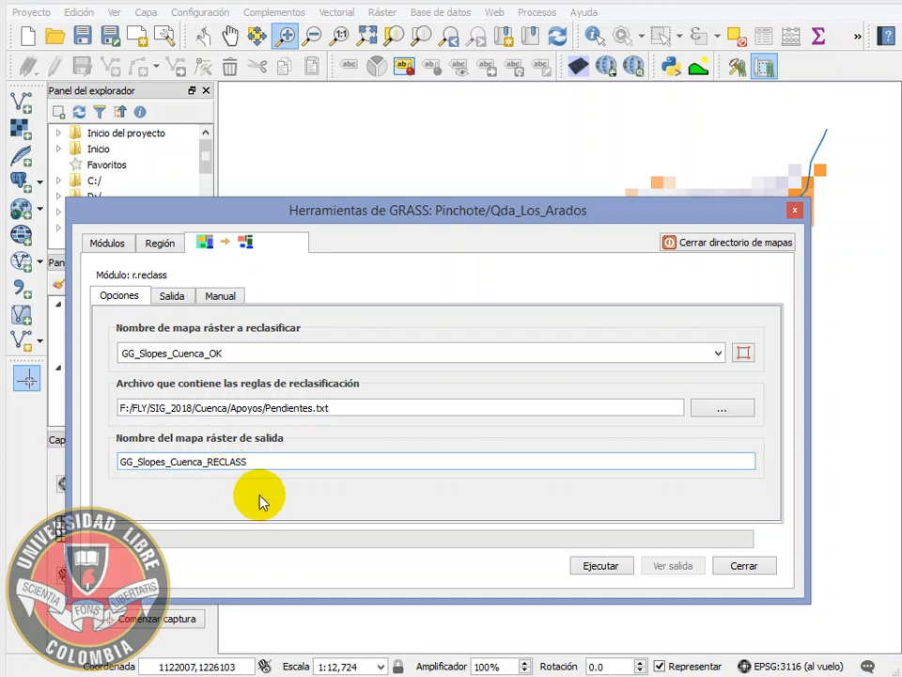
- Run the reclassification and add its output raster to the map, closing the GRASS tools
left_click(603, 568)
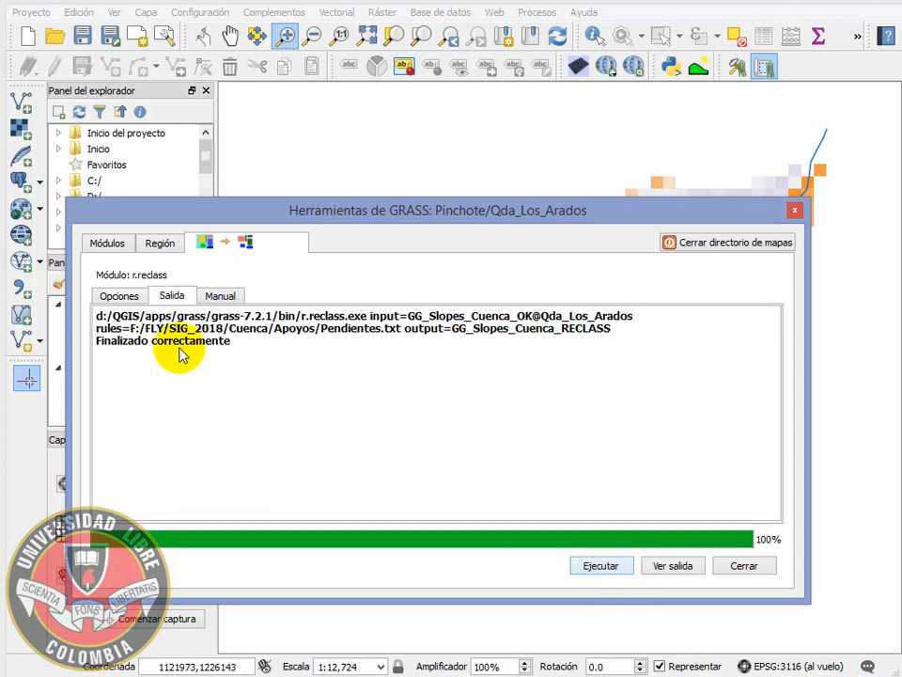
left_click(669, 569)
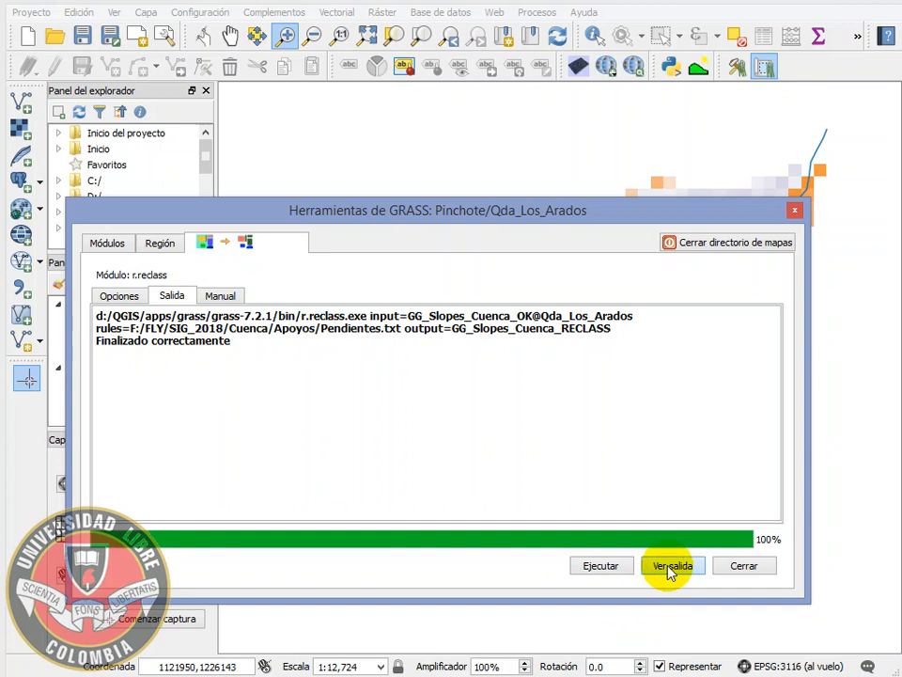
left_click(744, 565)
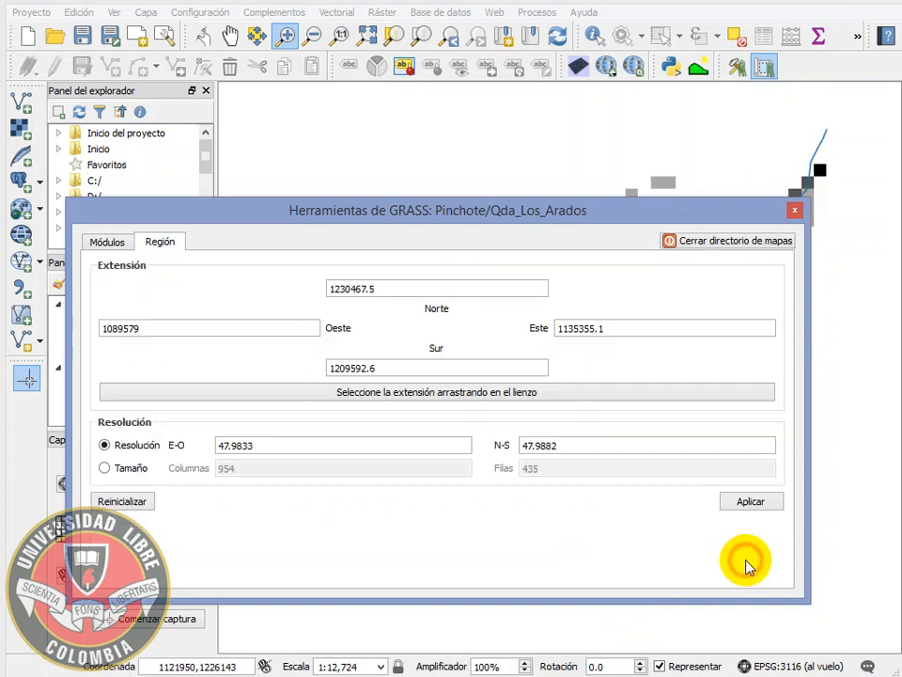
left_click(795, 211)
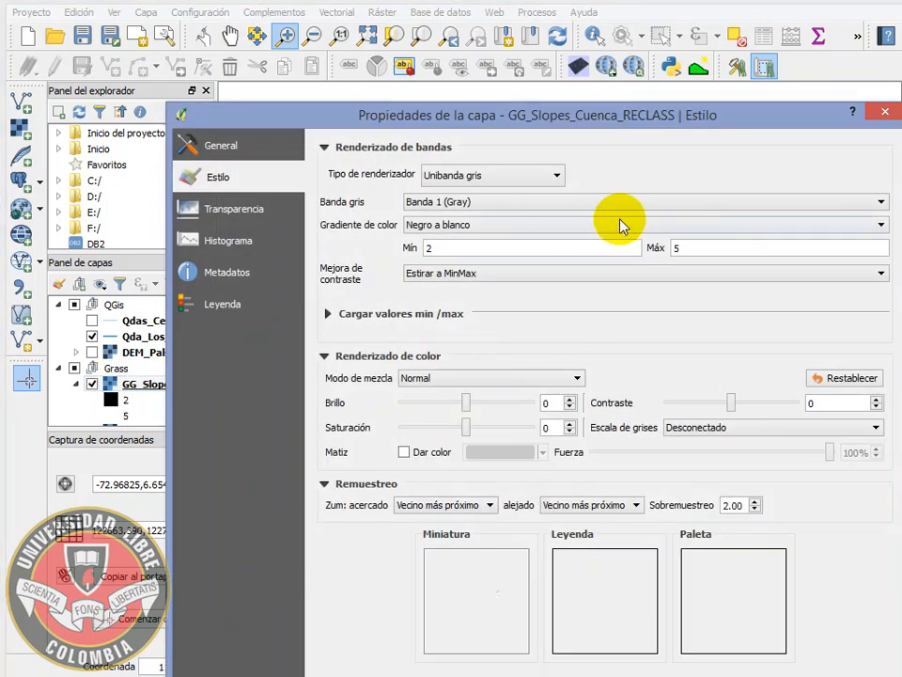
- Reopen Pendientes.txt beside the GG_Slopes_Cuenca_RECLASS style properties and compare its rules with the layer's minimum and maximum categories
left_click(38, 673)
left_click(35, 660)
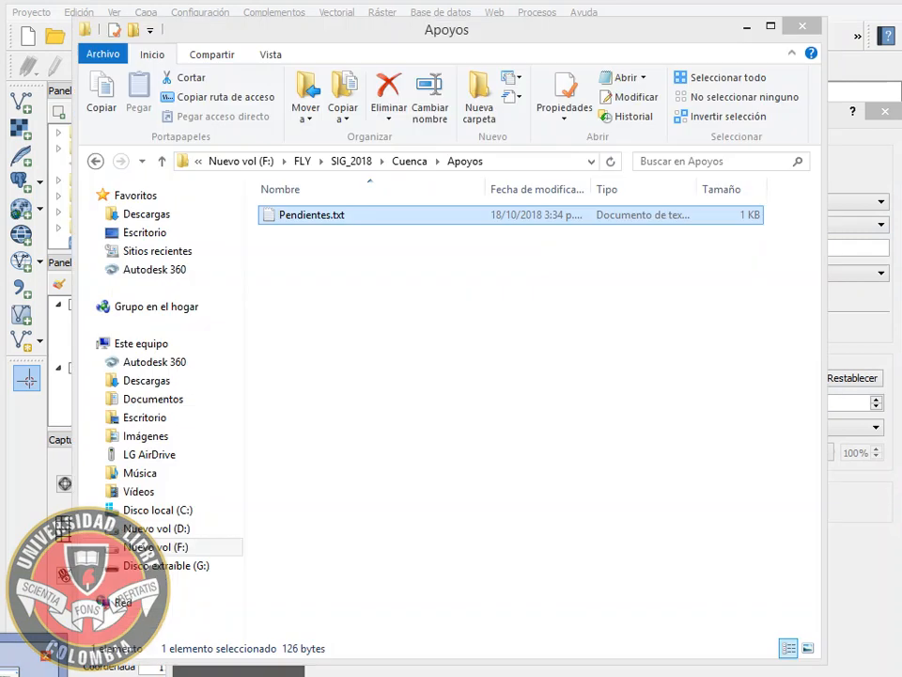
double_click(340, 220)
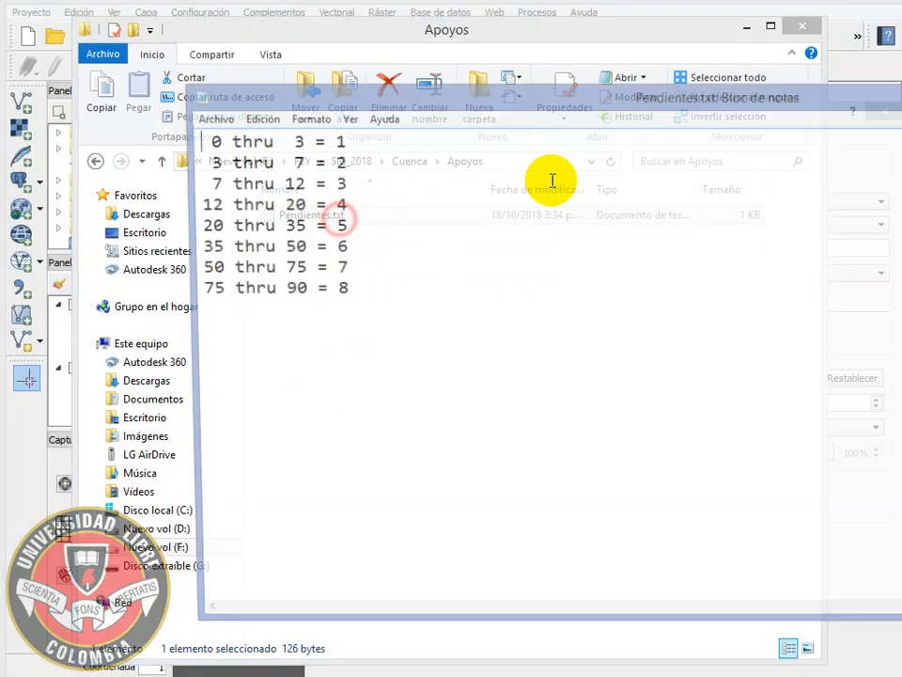
left_click(745, 30)
left_click_drag(604, 94, 664, 341)
double_click(399, 395)
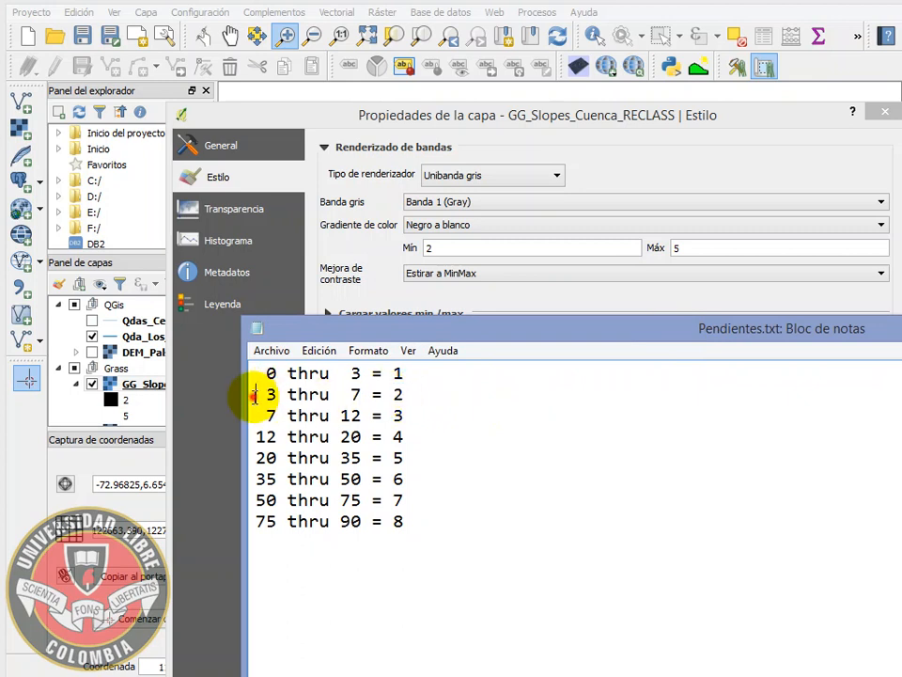
left_click_drag(254, 395, 366, 395)
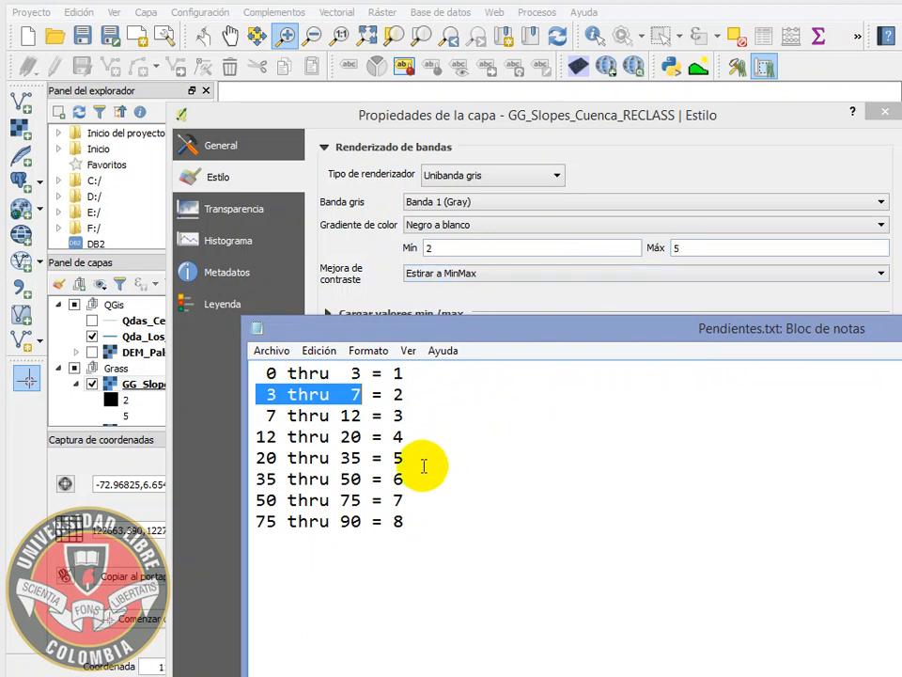
left_click_drag(406, 458, 297, 437)
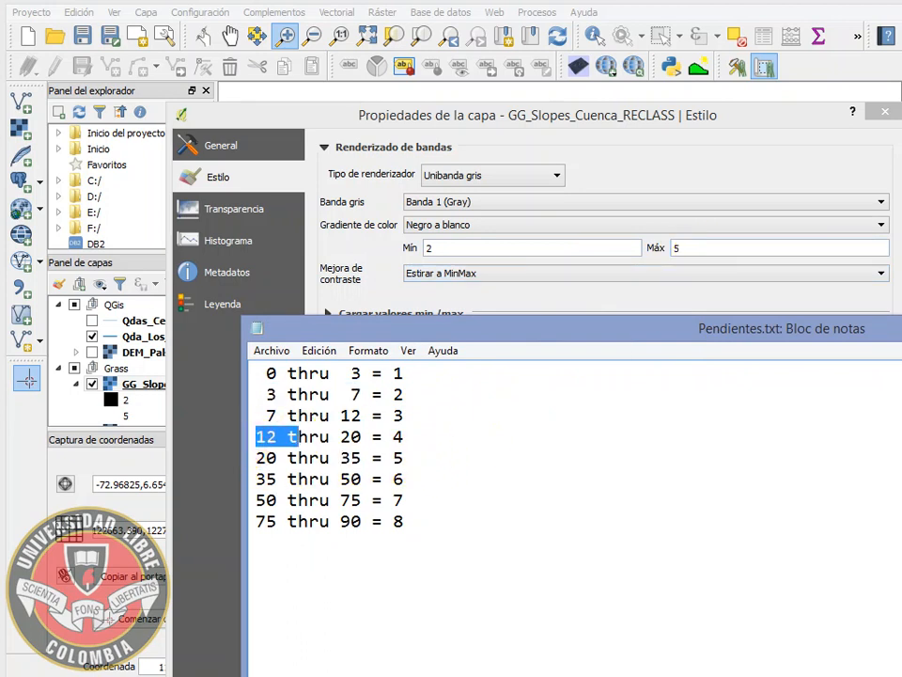
key("super+Down")
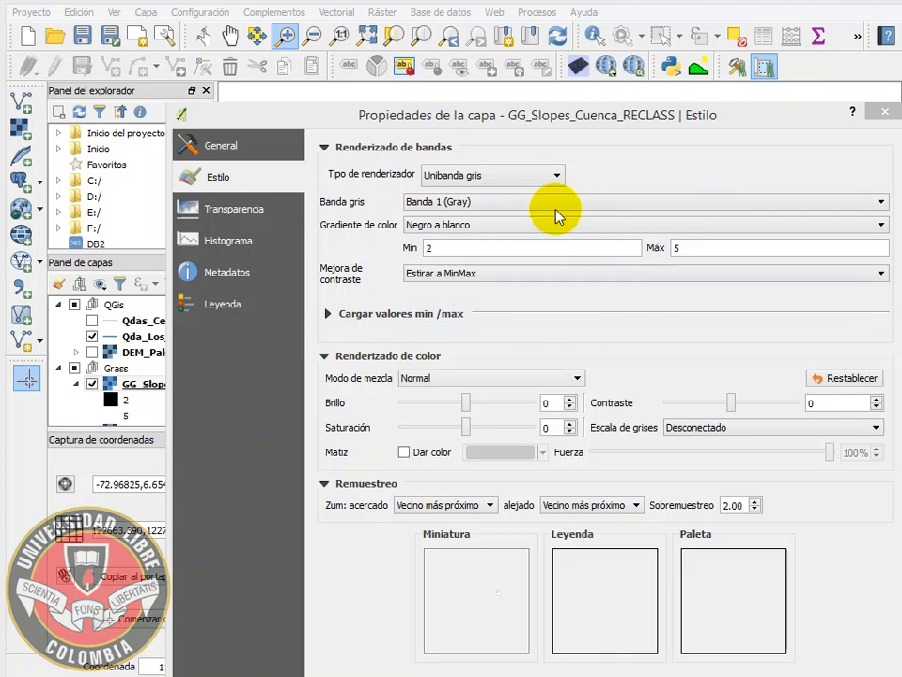
- Render GG_Slopes_Cuenca_RECLASS as single-band pseudocolor (Unibanda pseudocolor) with the color ramp inverted
left_click_drag(568, 122, 509, 50)
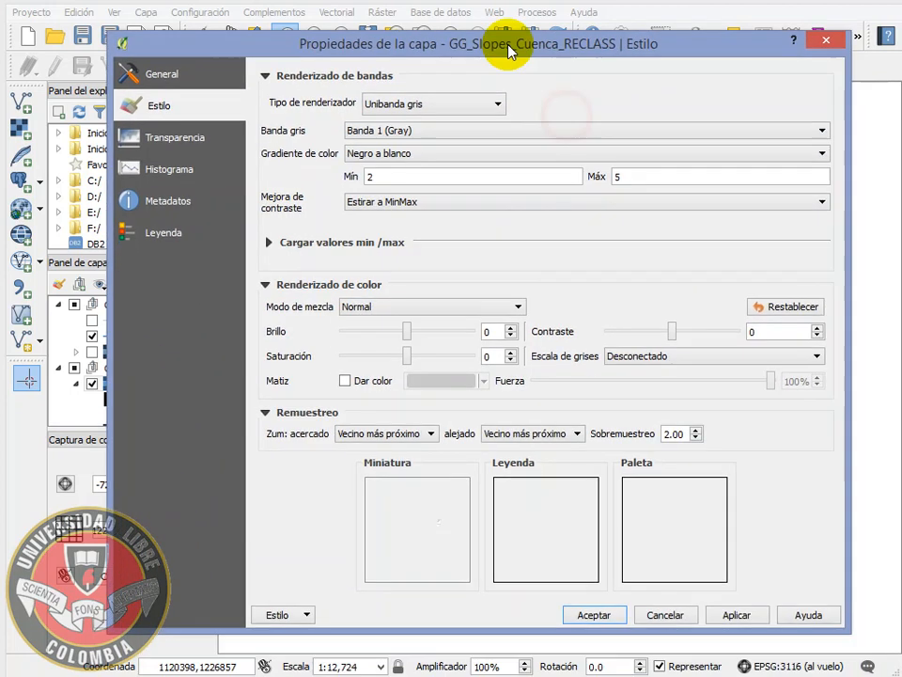
left_click(497, 107)
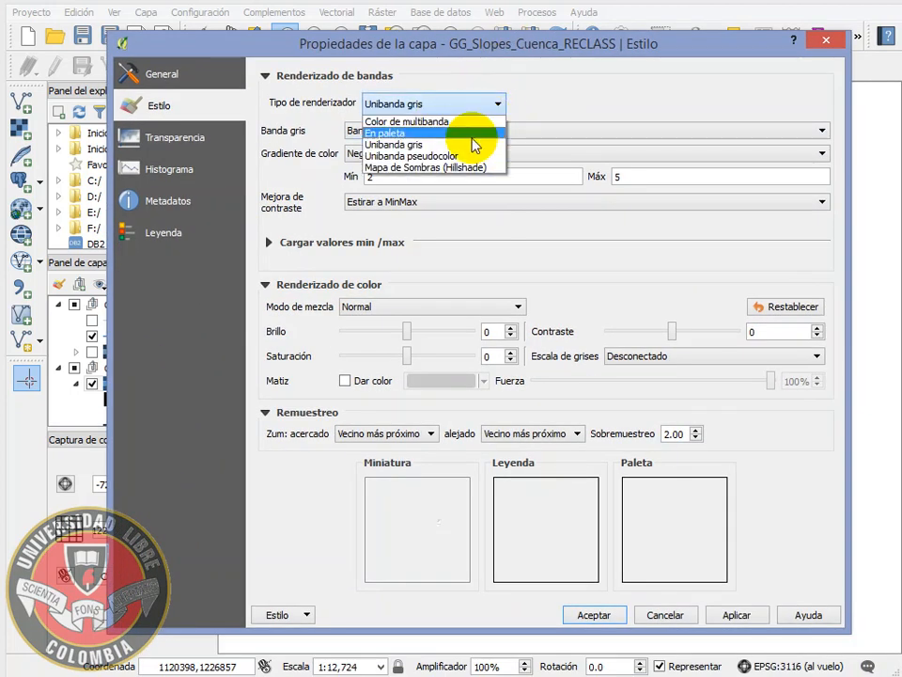
left_click(462, 158)
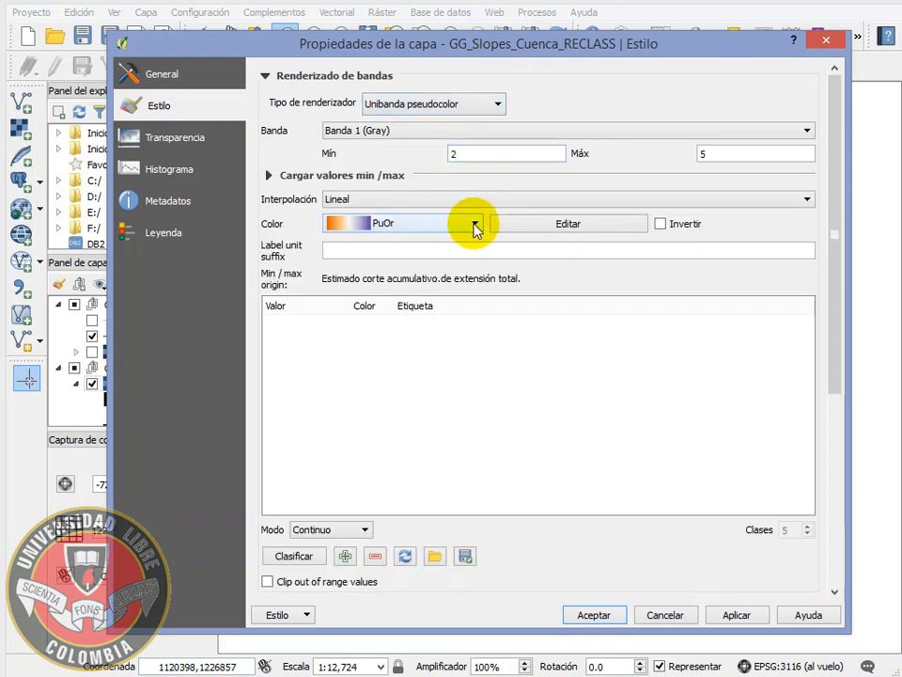
left_click(660, 224)
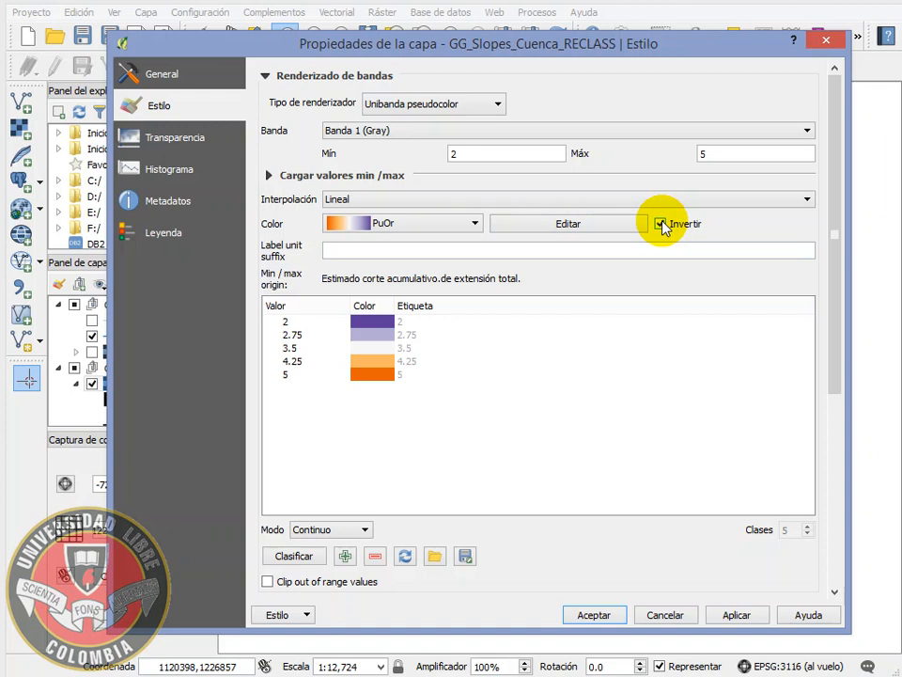
- Choose the RdYlGn color ramp for the reclassified slope raster
left_click(475, 224)
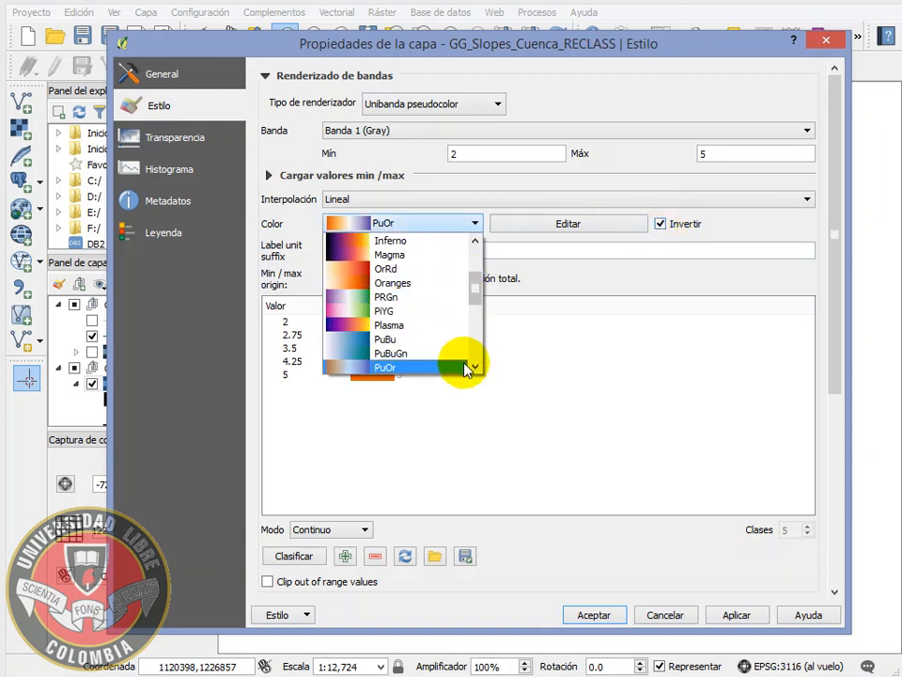
left_click(484, 295)
left_click(474, 224)
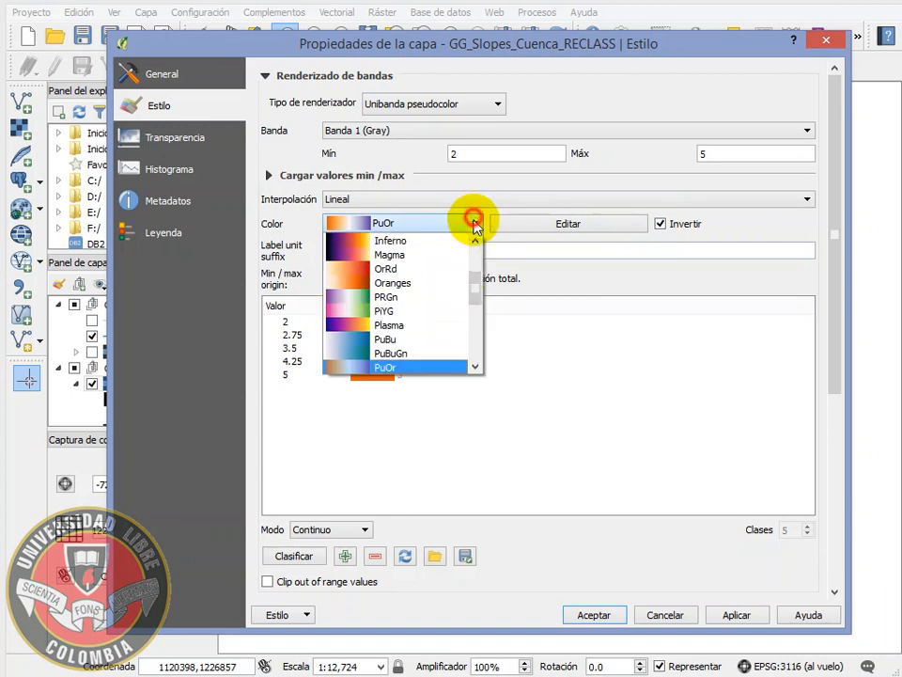
left_click_drag(476, 276, 475, 324)
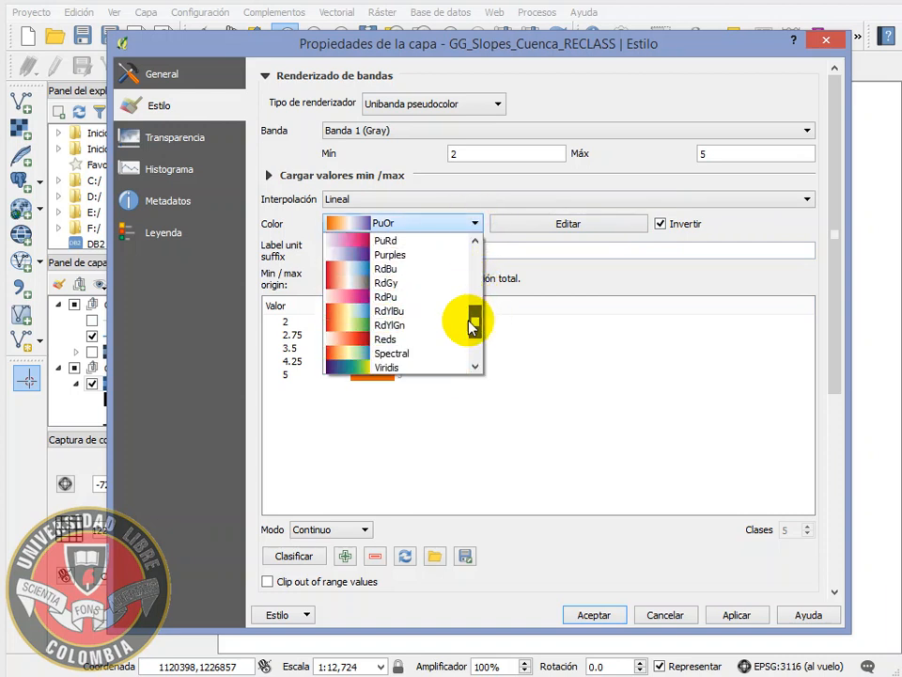
left_click(393, 324)
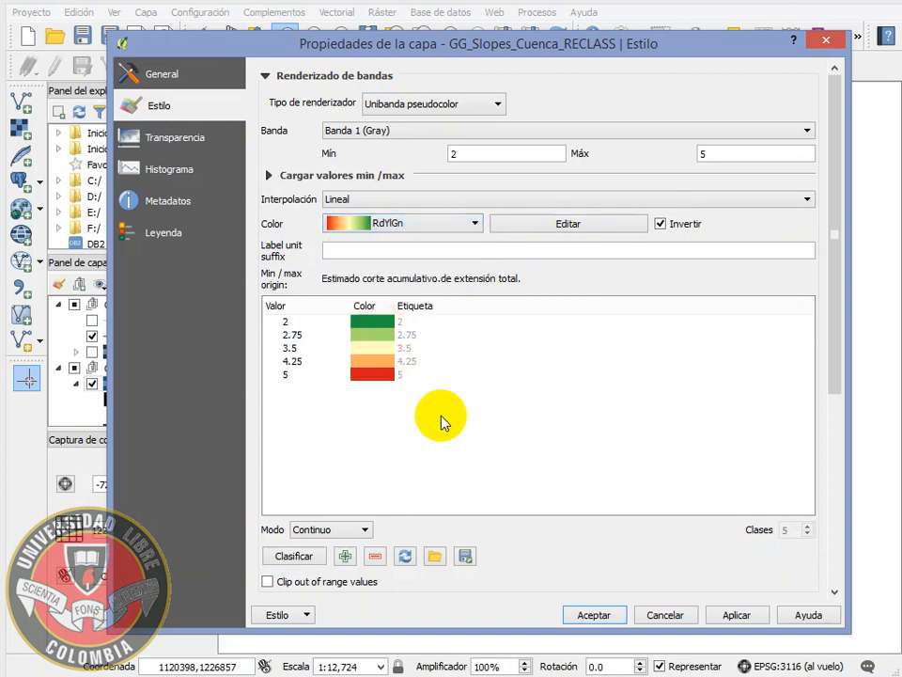
- Classify the reclassified raster by equal interval (Intervalo igual) with 4 classes
left_click(319, 532)
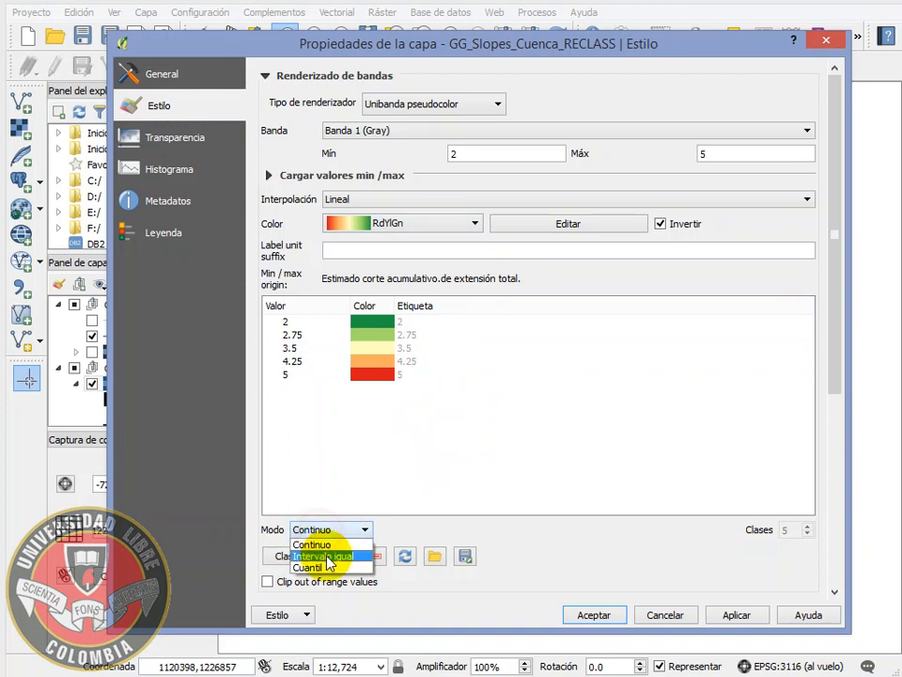
left_click(355, 557)
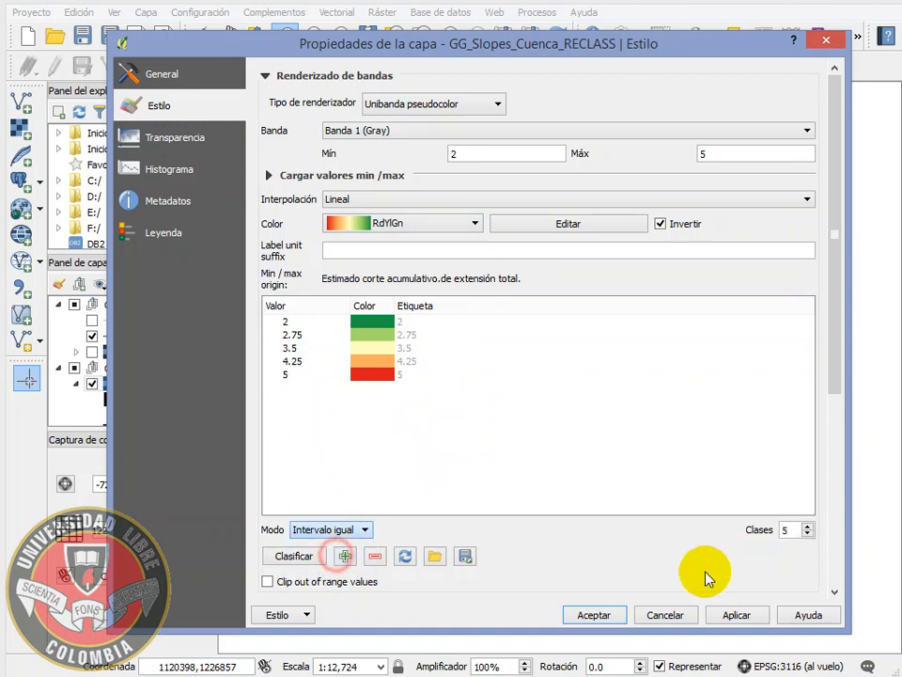
left_click(807, 534)
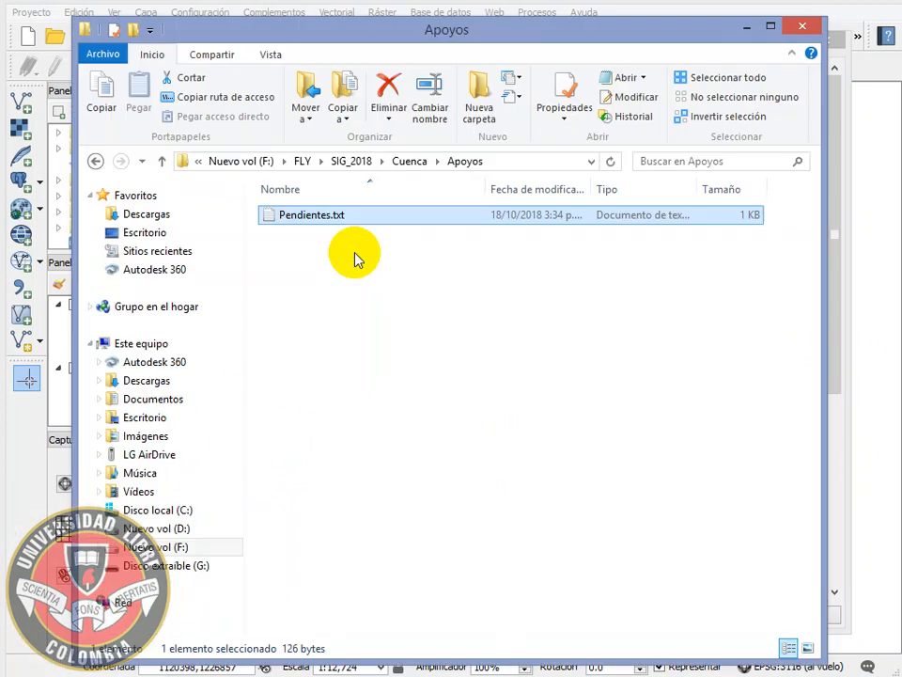
- Reopen Pendientes.txt to check its category numbers against the style classes, and return to the layer properties
double_click(367, 215)
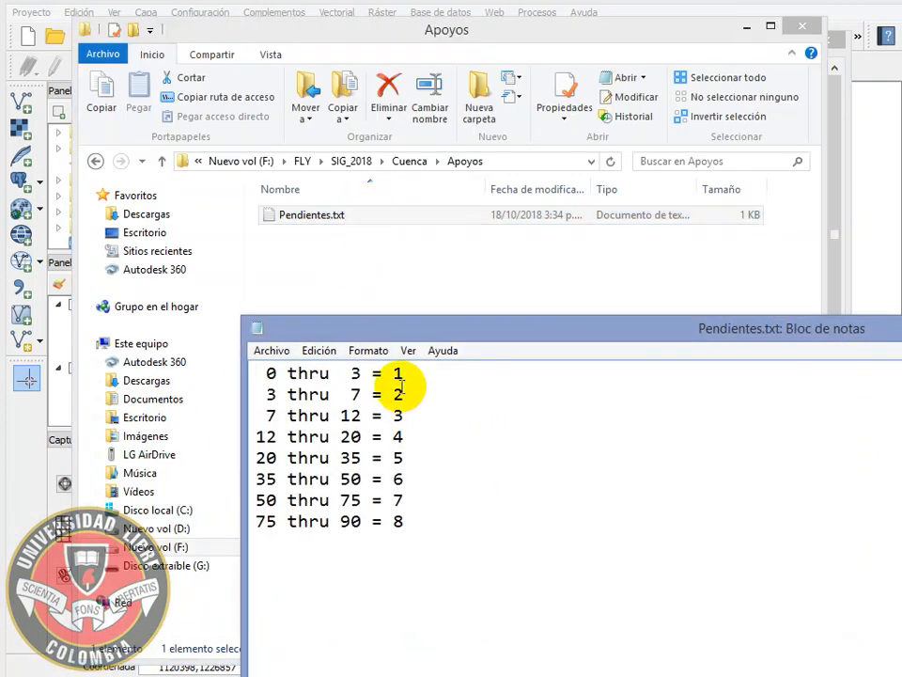
left_click_drag(404, 394, 400, 481)
left_click(400, 476)
double_click(402, 459)
double_click(400, 437)
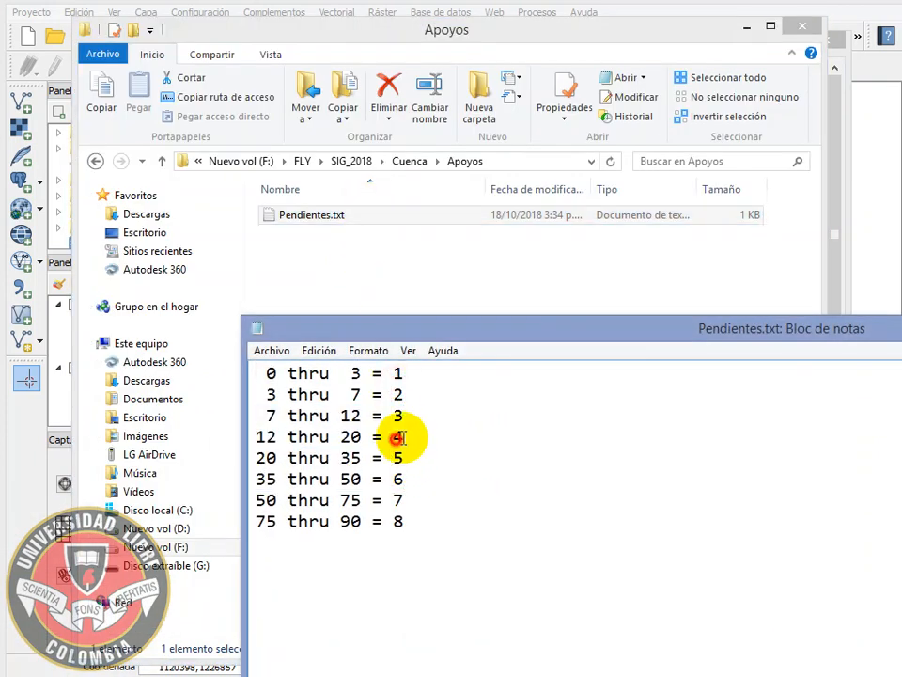
left_click(403, 414)
key("alt+F4")
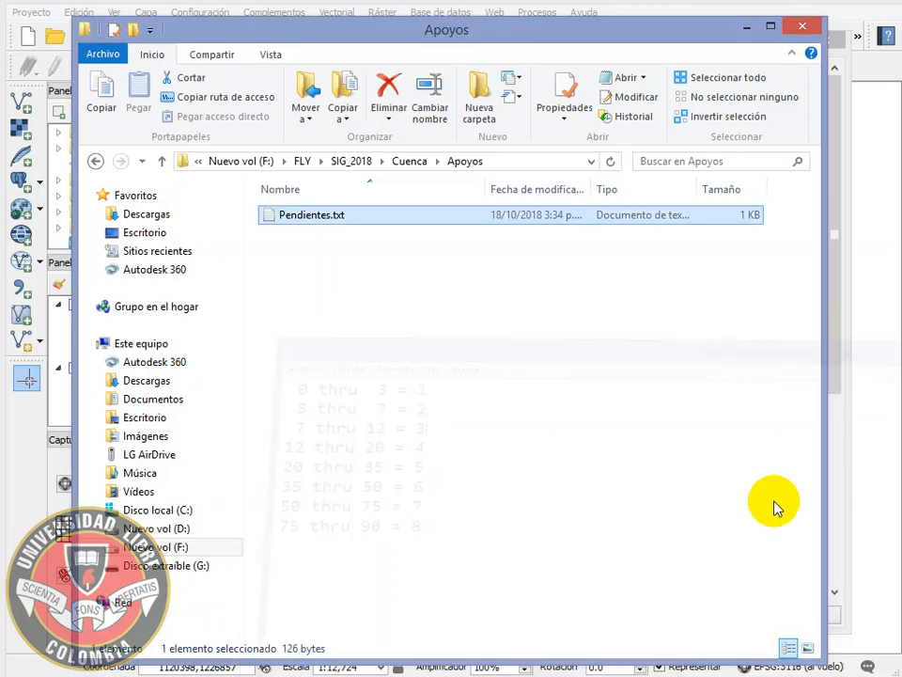
left_click(748, 29)
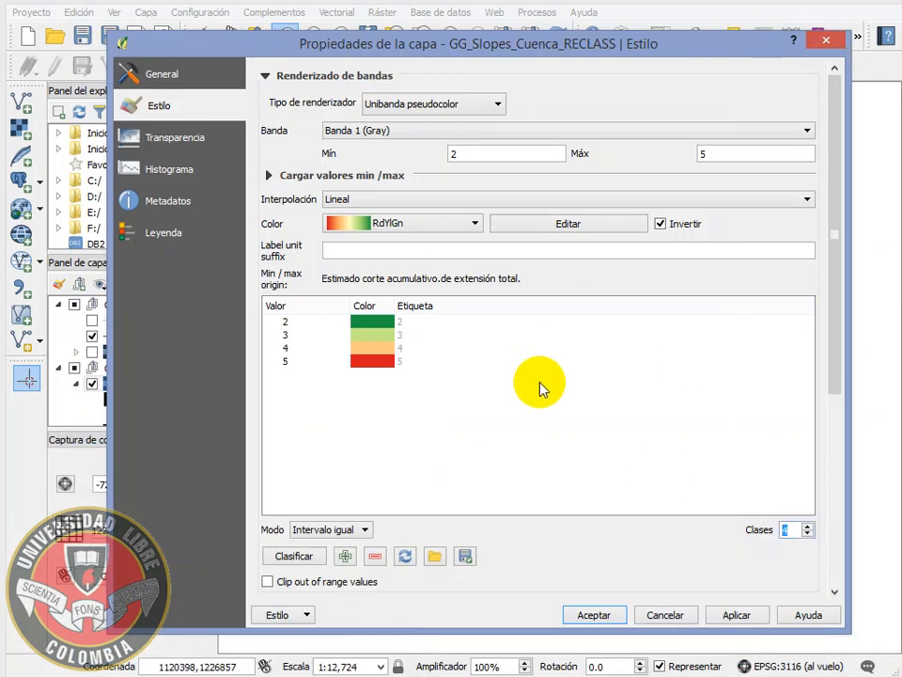
- Apply and accept the pseudocolor style, and collapse the reclassified layer's legend
left_click(738, 618)
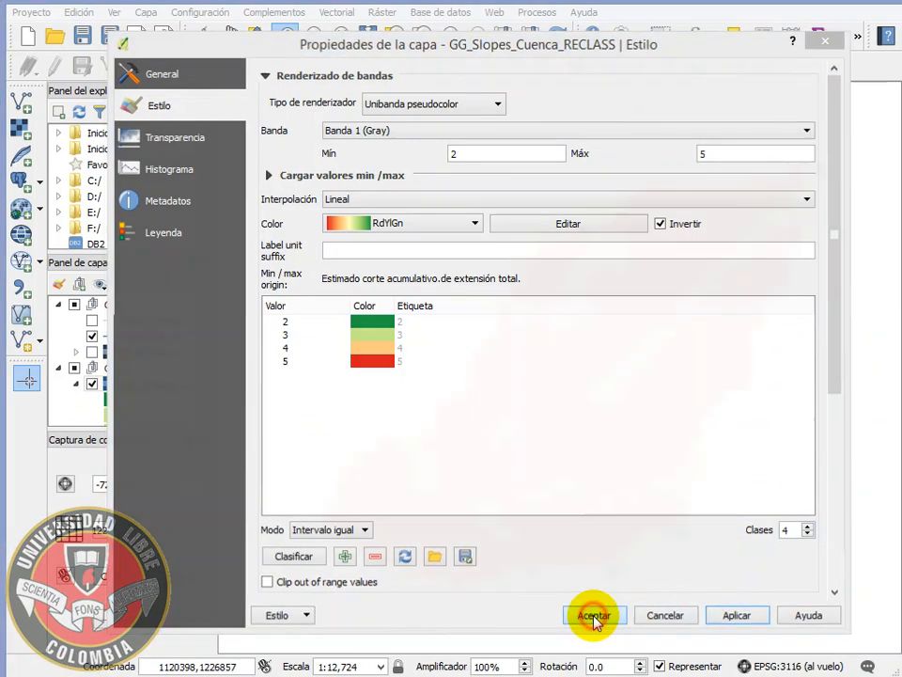
left_click(594, 616)
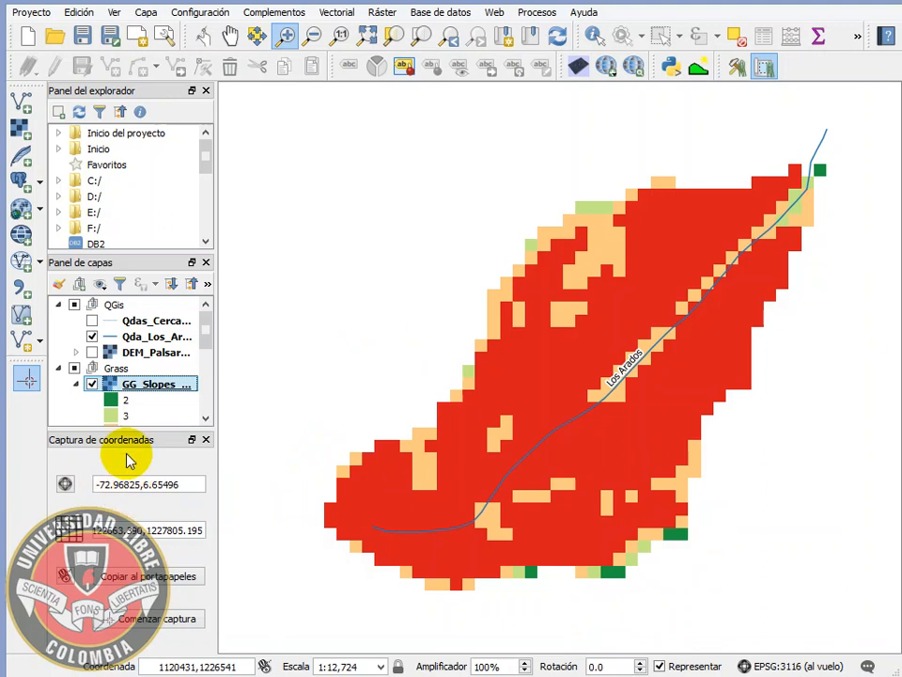
left_click(76, 384)
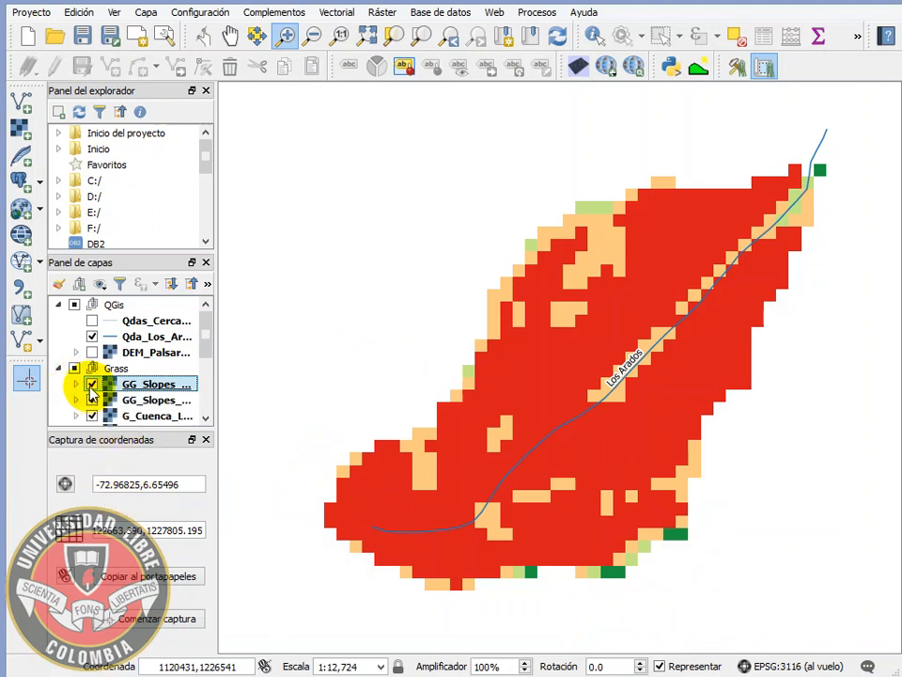
- Hide the reclassified layer to view the original slopes, identify a cell value in the middle of the basin, and close the results
left_click(91, 385)
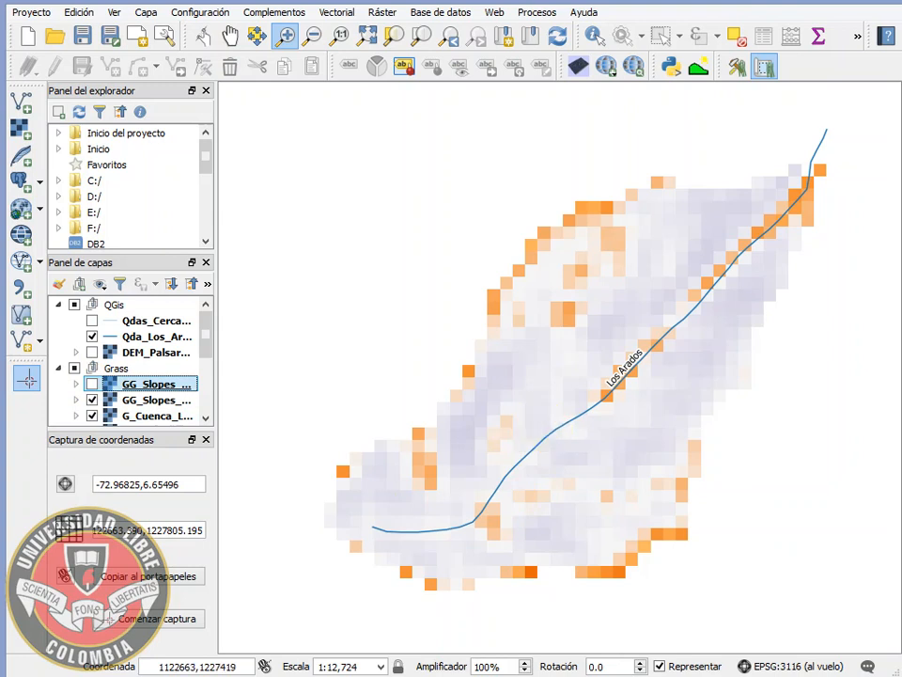
left_click(595, 35)
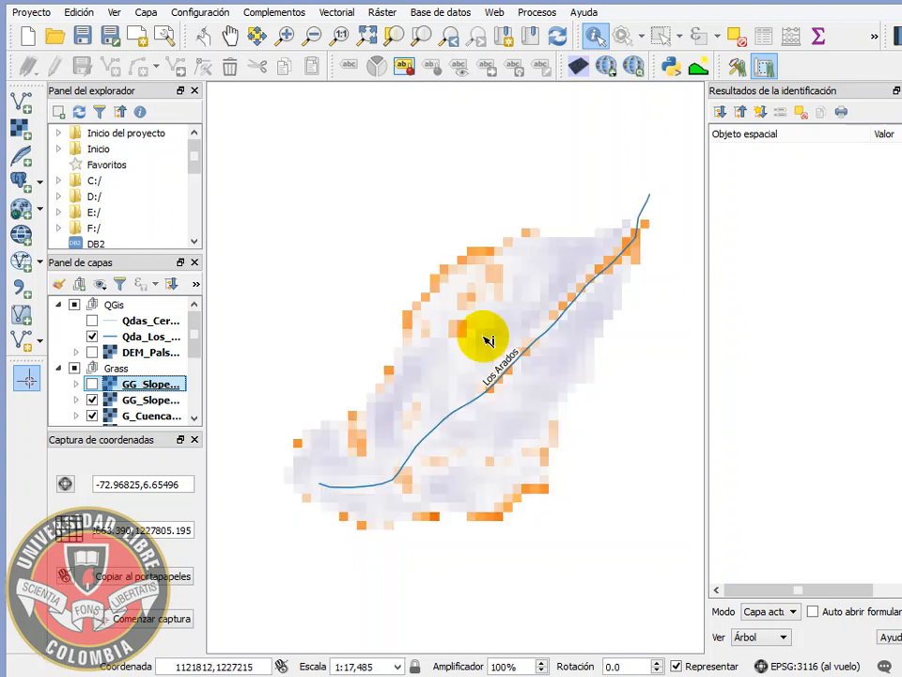
left_click(483, 340)
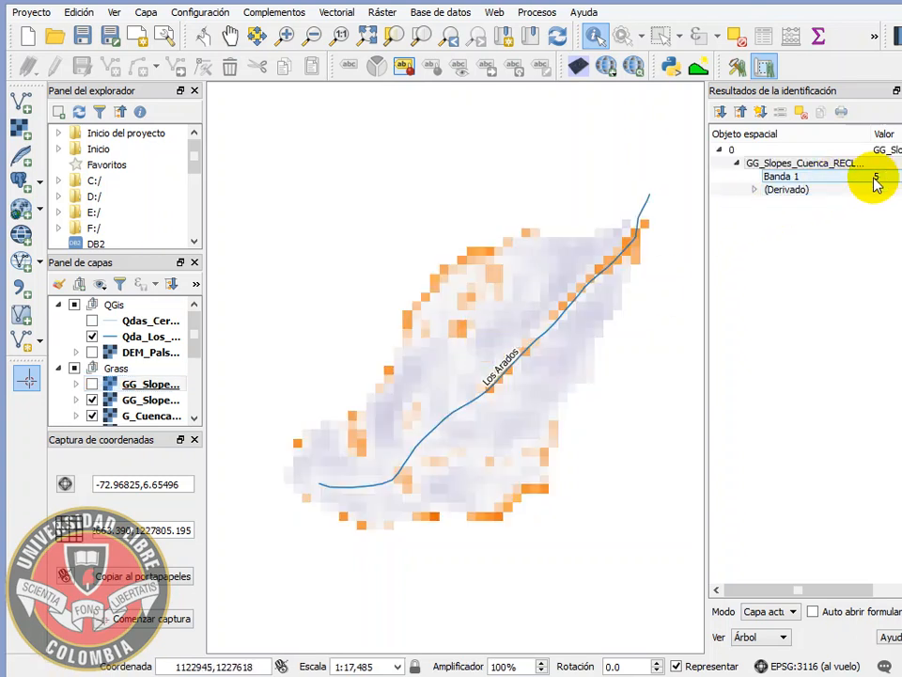
left_click_drag(820, 589, 800, 584)
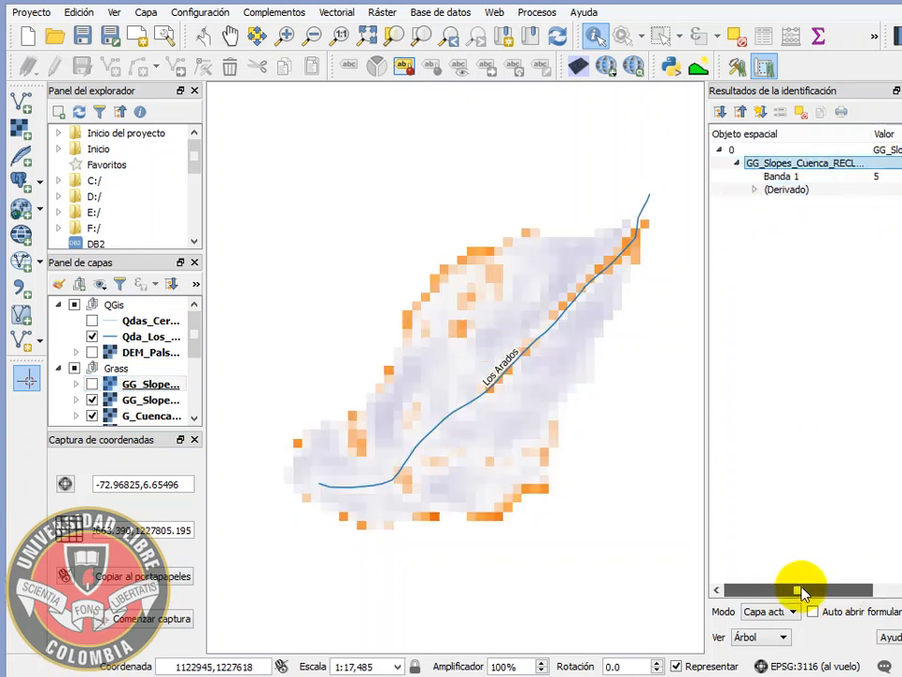
left_click(901, 90)
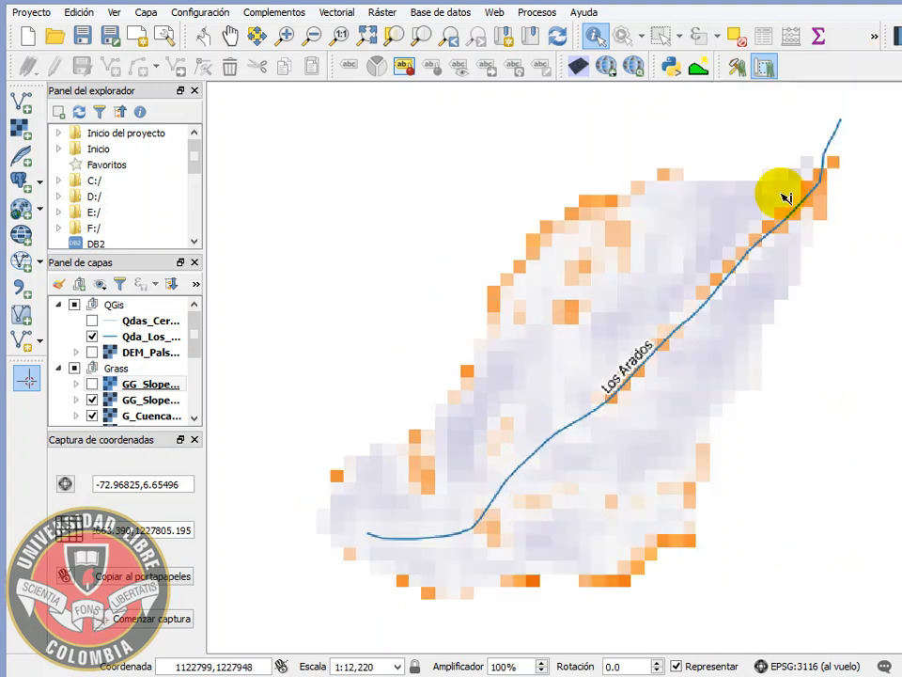
- Hide the original clipped slope layer and show the reclassified slope layer again
left_click(92, 401)
left_click(92, 403)
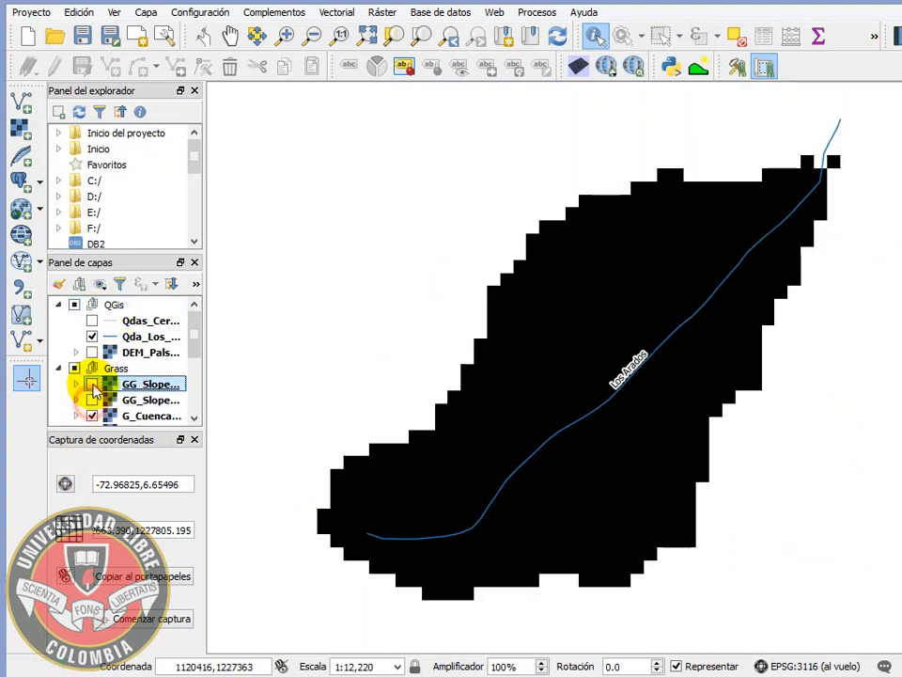
left_click(92, 386)
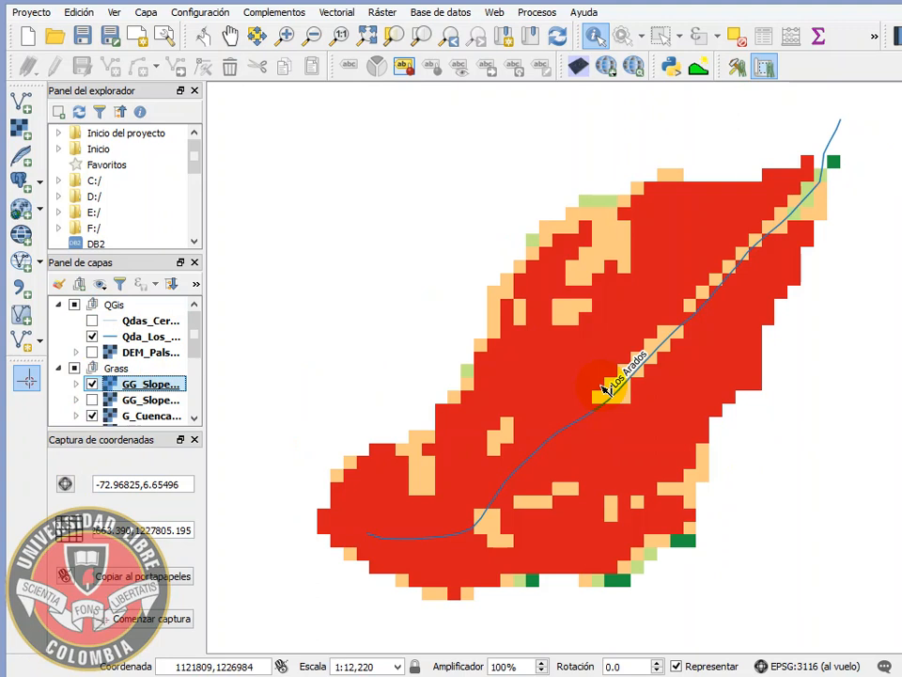
left_click(568, 354)
scroll(568, 353, "down", 1)
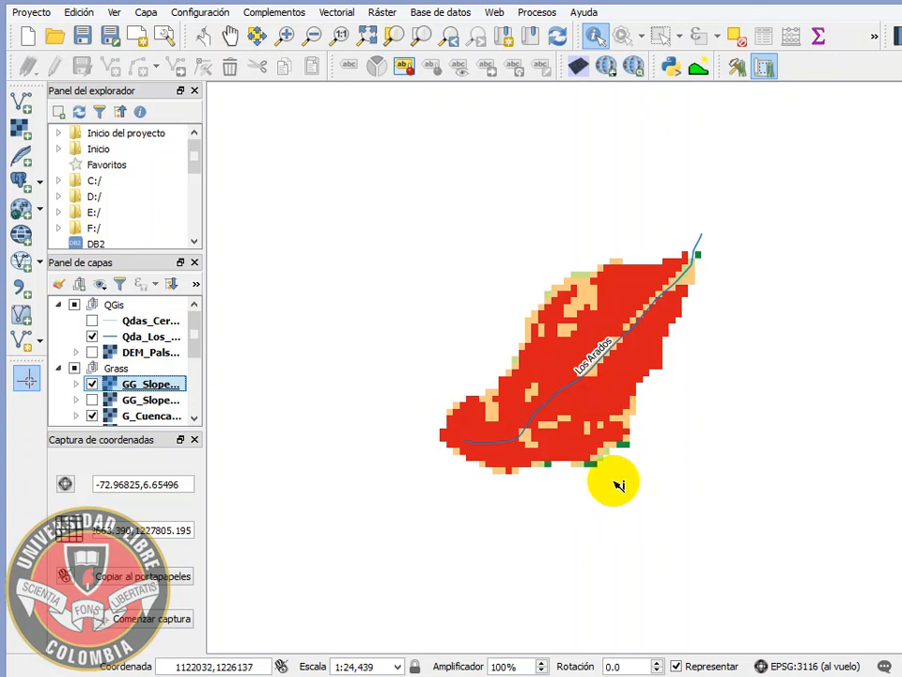
- Generate a Qgis2threejs 3D view of the map canvas over DEM_Palsar_Magna_Bogota, allowing the blocked page content
left_click(580, 67)
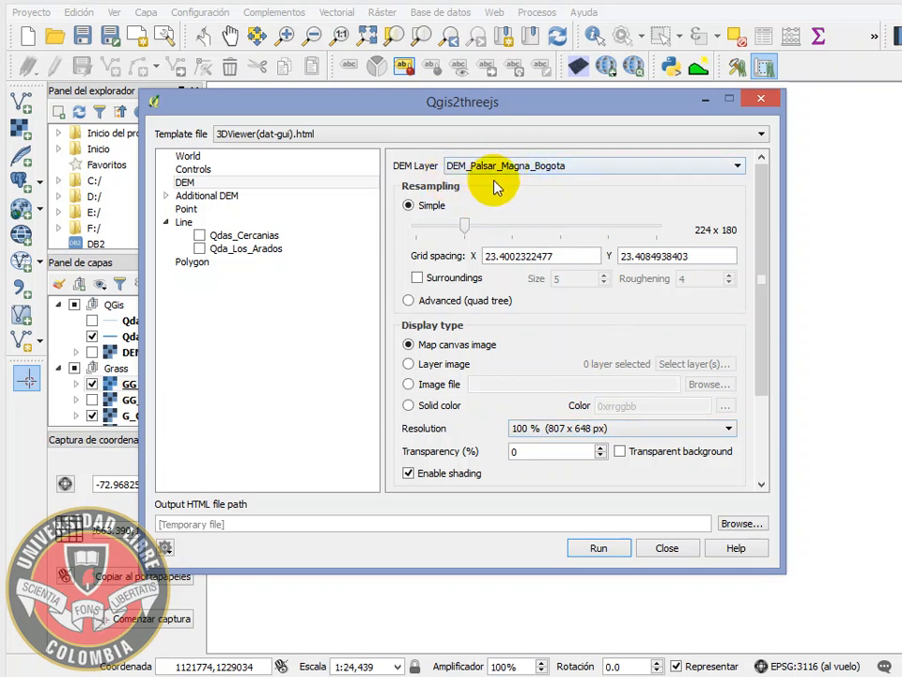
left_click(606, 547)
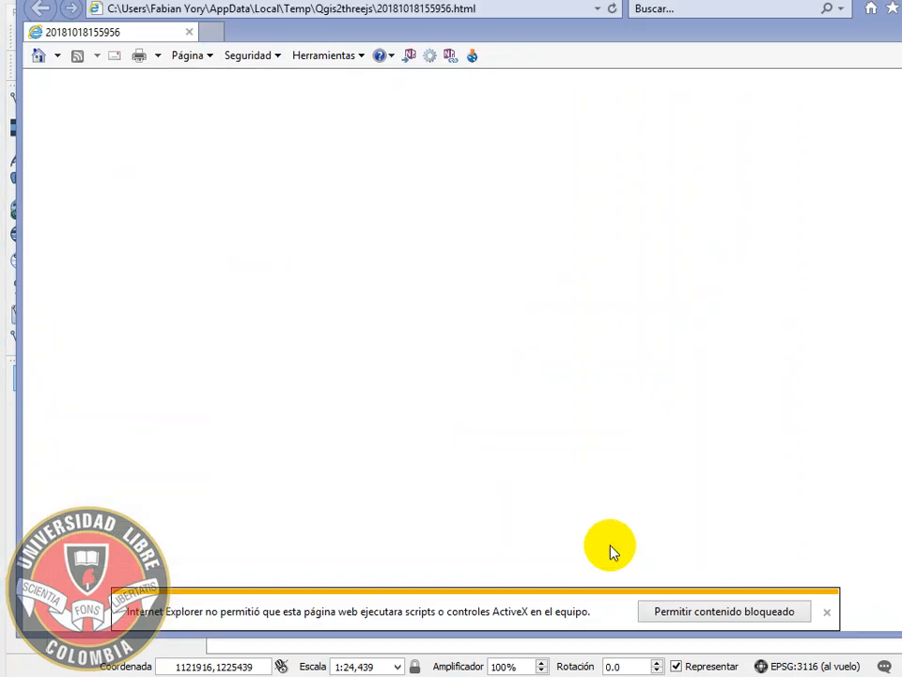
left_click(681, 616)
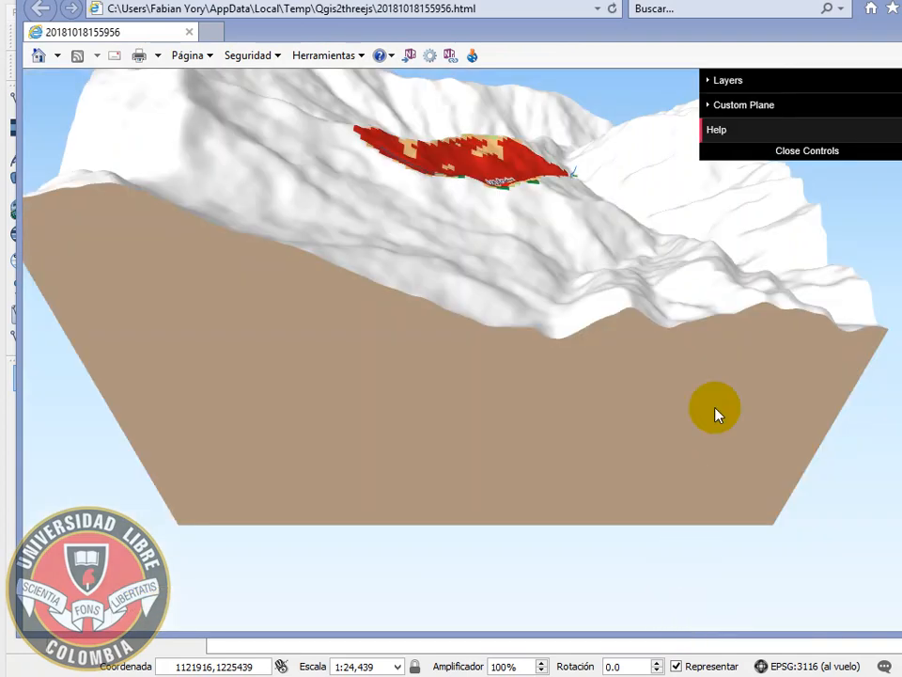
- Examine the reclassified Los Arados basin from several angles on the 3D terrain model, and close the viewer
left_click_drag(726, 399, 419, 437)
left_click_drag(594, 421, 508, 321)
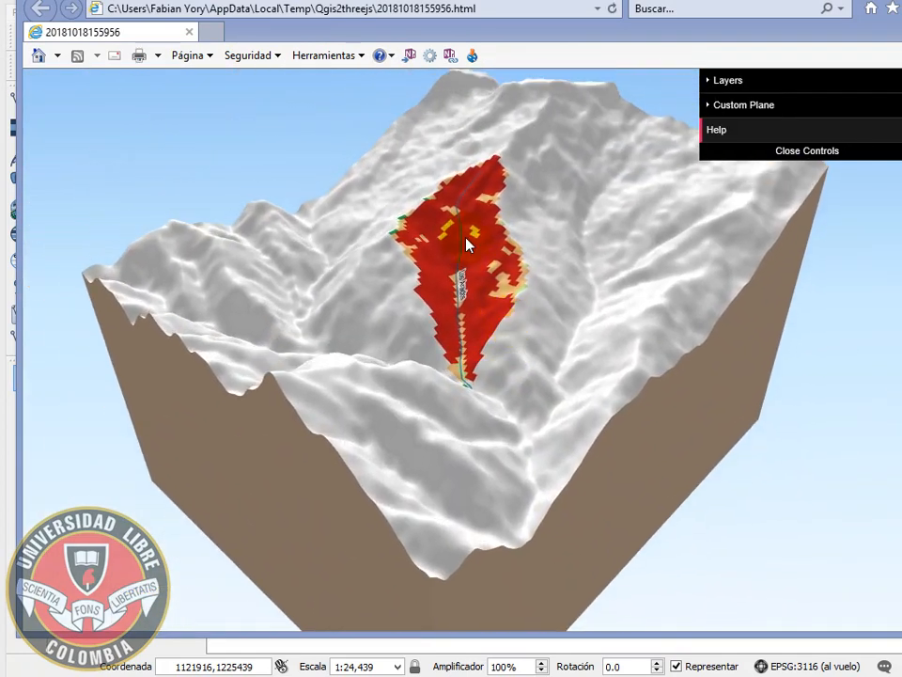
scroll(466, 244, "up", 5)
scroll(464, 281, "up", 2)
left_click_drag(482, 272, 503, 322)
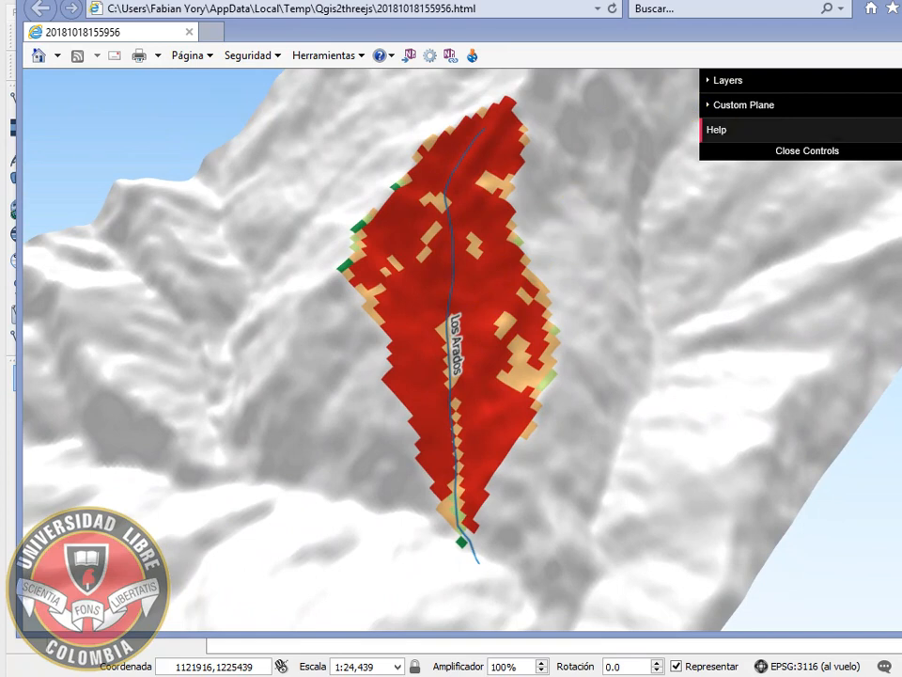
left_click(900, 1)
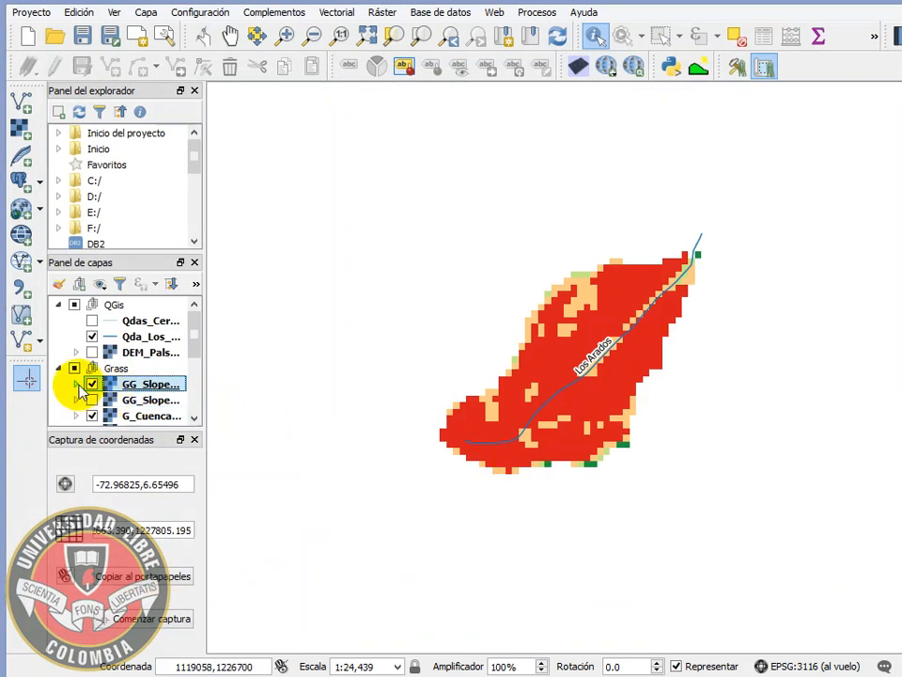
- Expand the reclassified slope layer's legend, check the slope range of category 5 in Pendientes.txt, and return to the map
left_click(78, 385)
scroll(141, 408, "down", 1)
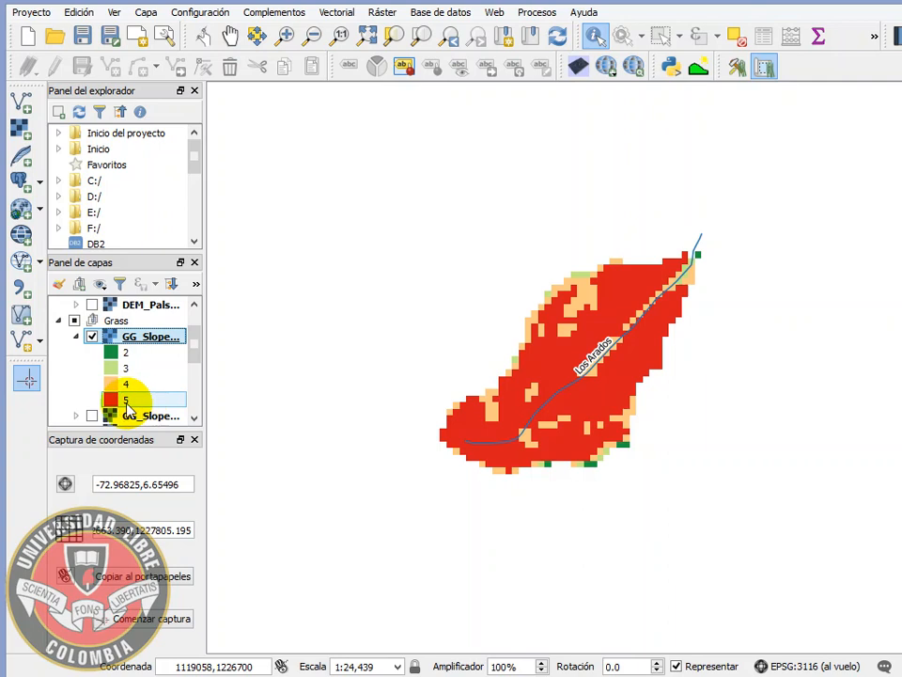
left_click(127, 402)
left_click(34, 676)
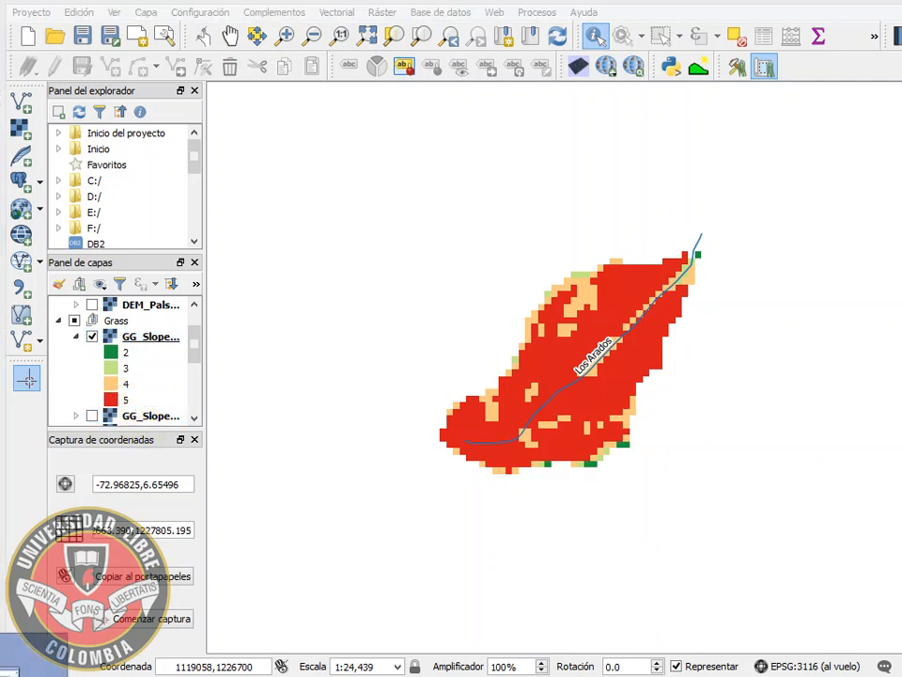
left_click(35, 670)
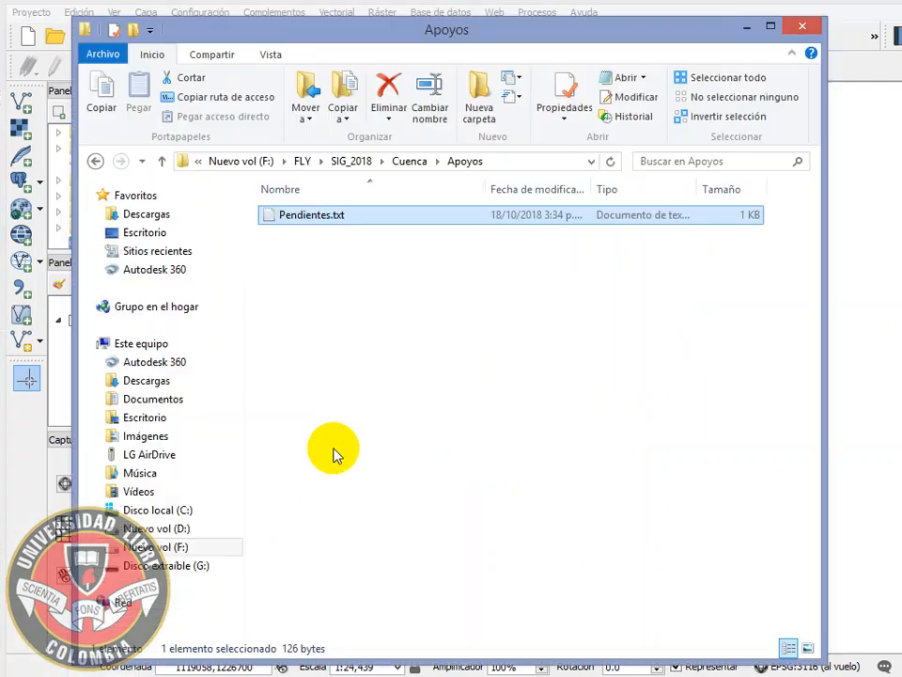
double_click(379, 216)
left_click_drag(406, 457, 255, 457)
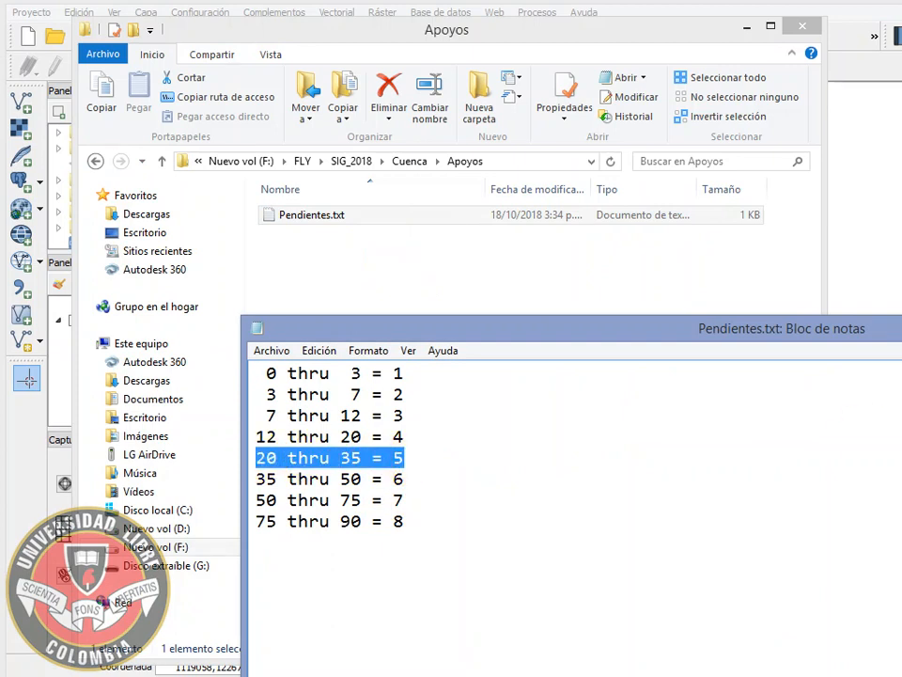
key("alt+F4")
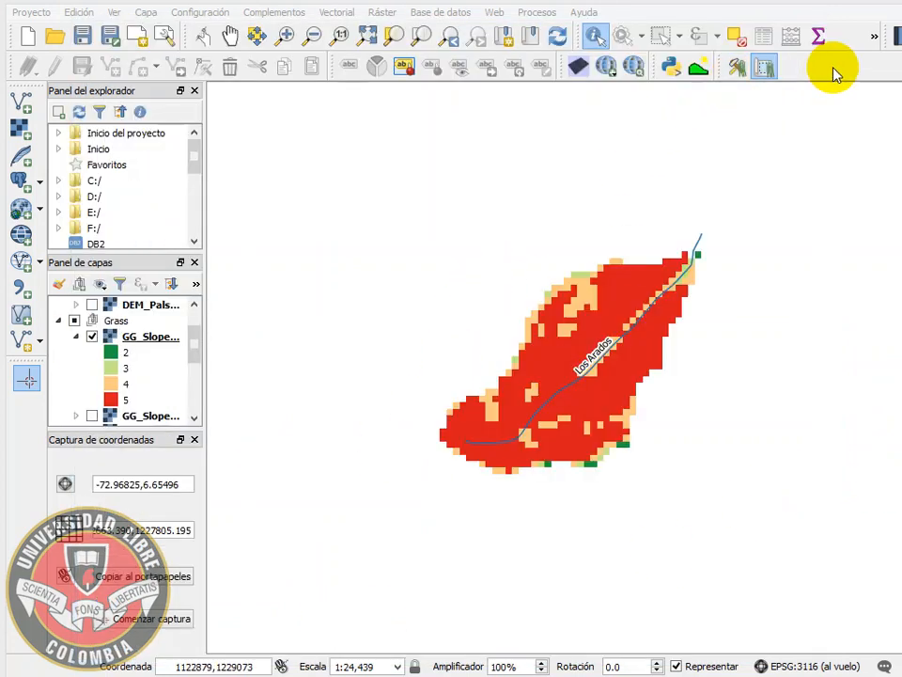
left_click(834, 68)
- Open the GRASS r.stats module and select GG_Slopes_Cuenca_RECLASS as the raster map to report on
left_click(739, 69)
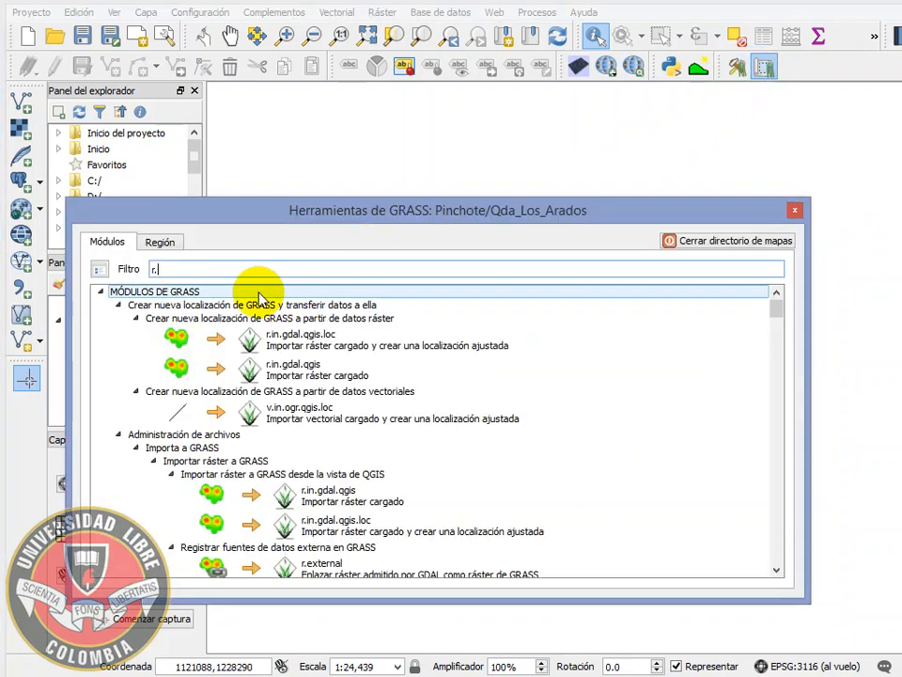
left_click(218, 268)
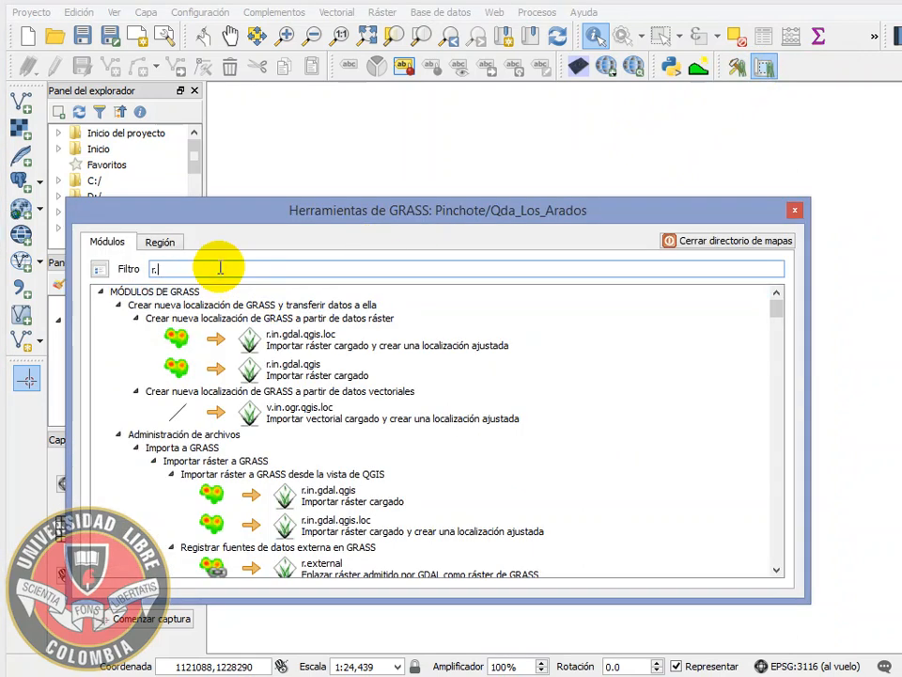
type("r.stat")
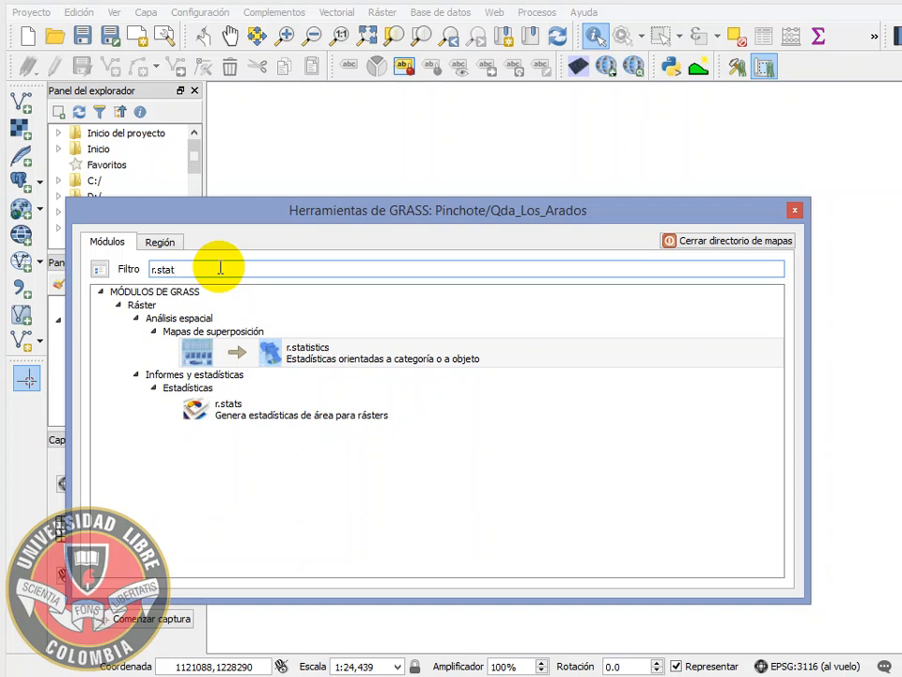
double_click(313, 417)
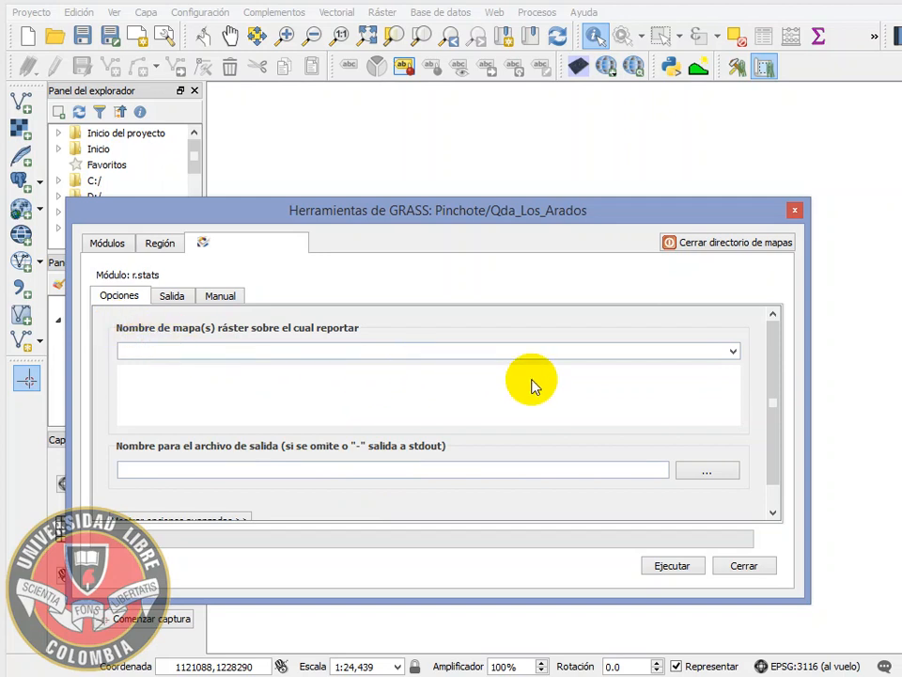
left_click(732, 350)
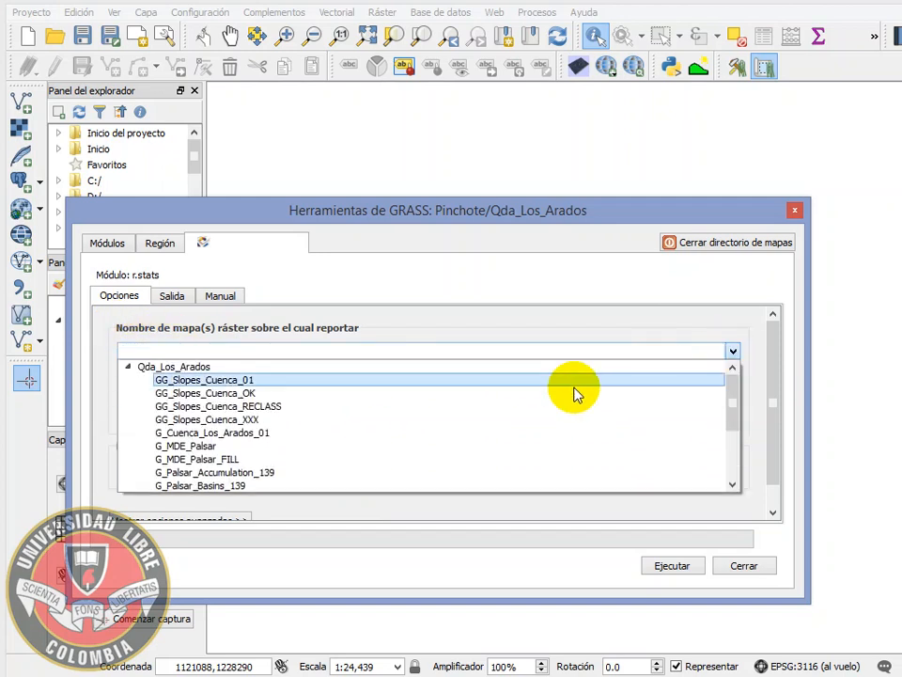
left_click(254, 405)
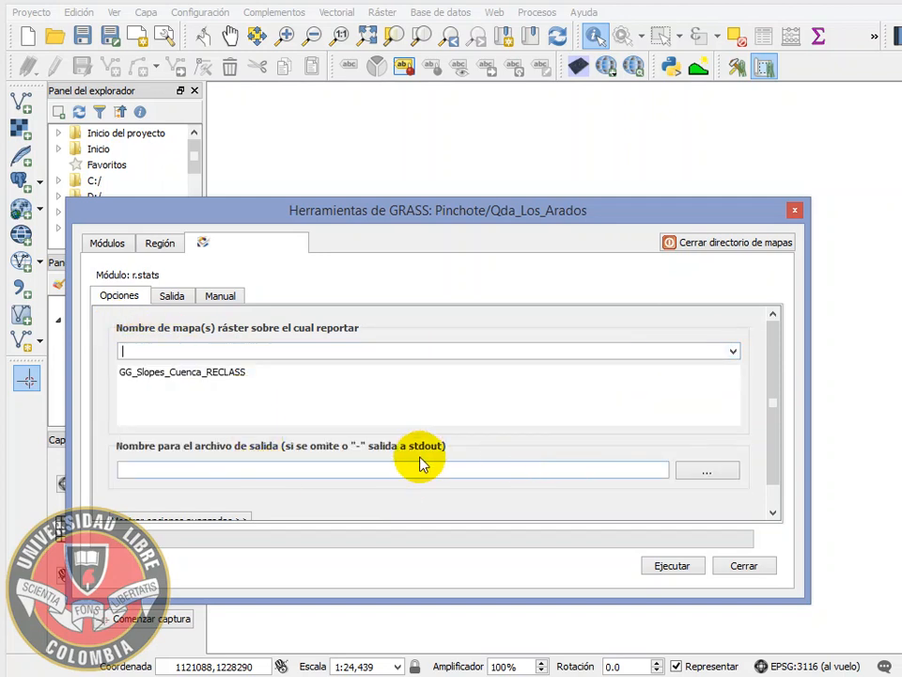
- Set the r.stats output file to Pendientes_01.txt in the Cuenca/Apoyos folder
left_click(700, 470)
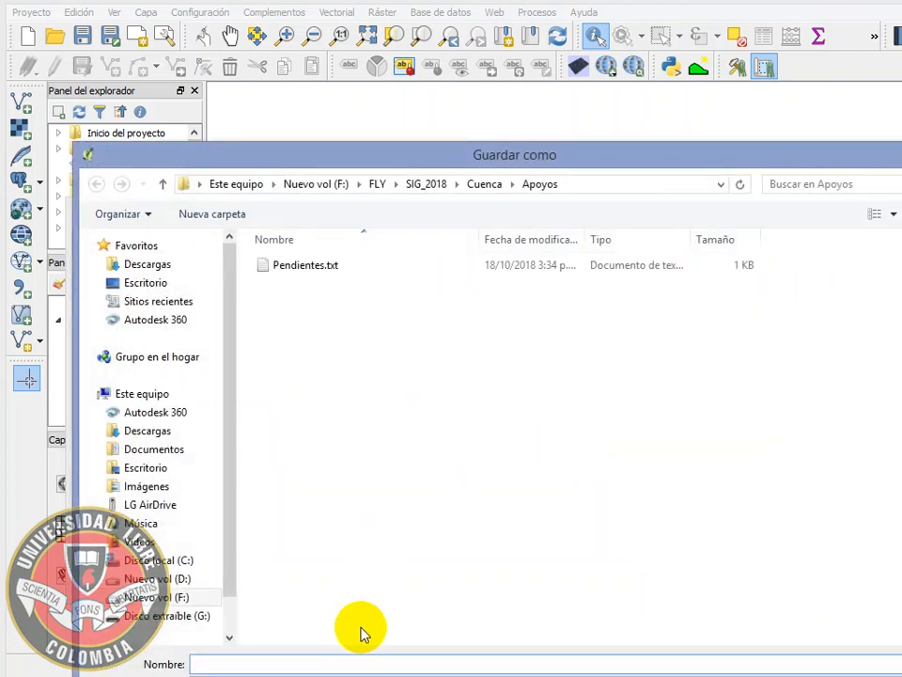
type("Pen")
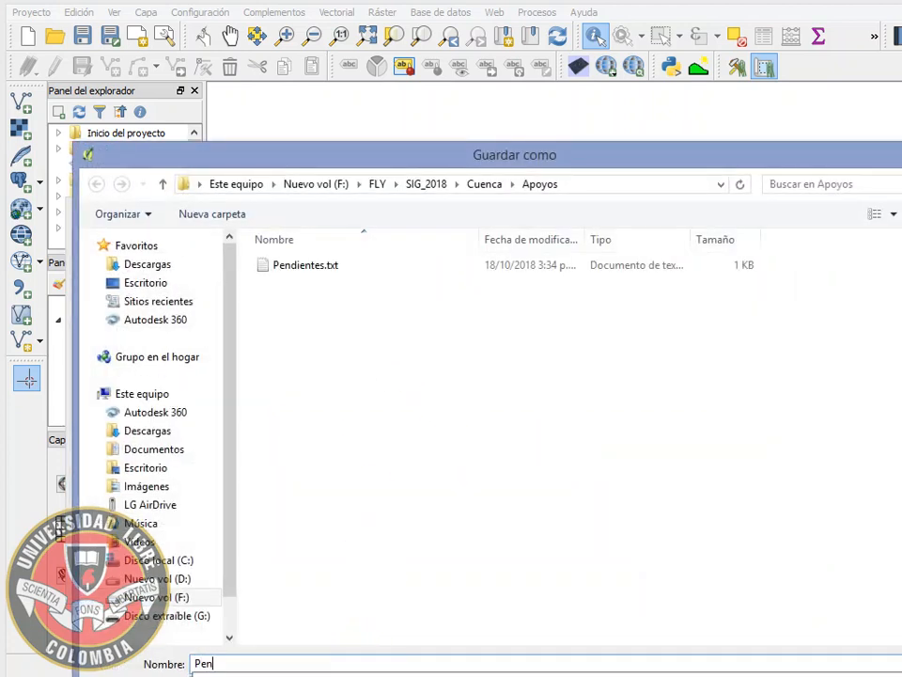
type("dientes_01.txt")
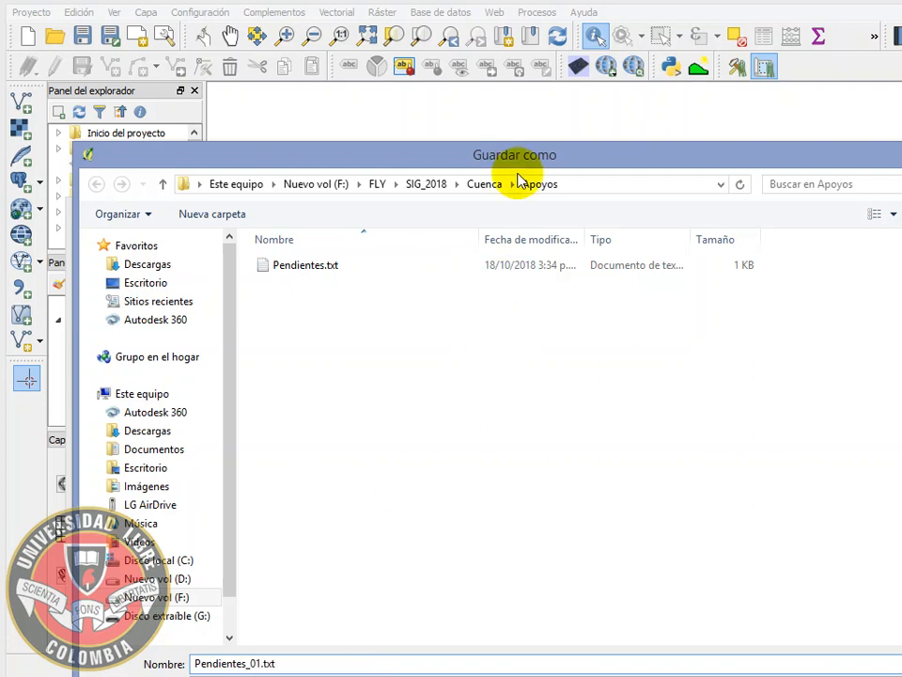
left_click_drag(513, 155, 512, 67)
left_click(801, 666)
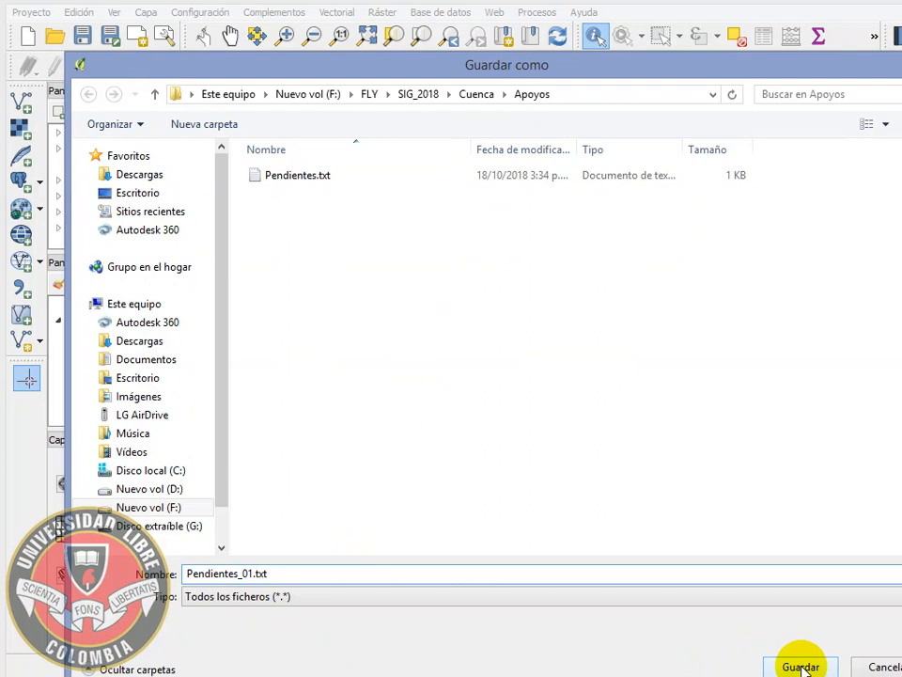
left_click(800, 667)
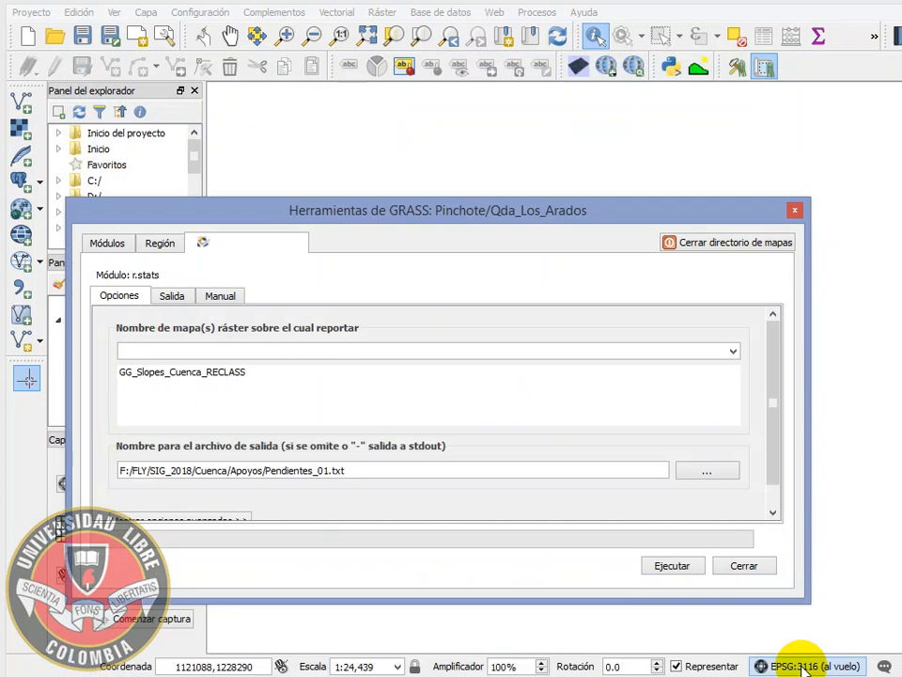
left_click(237, 374)
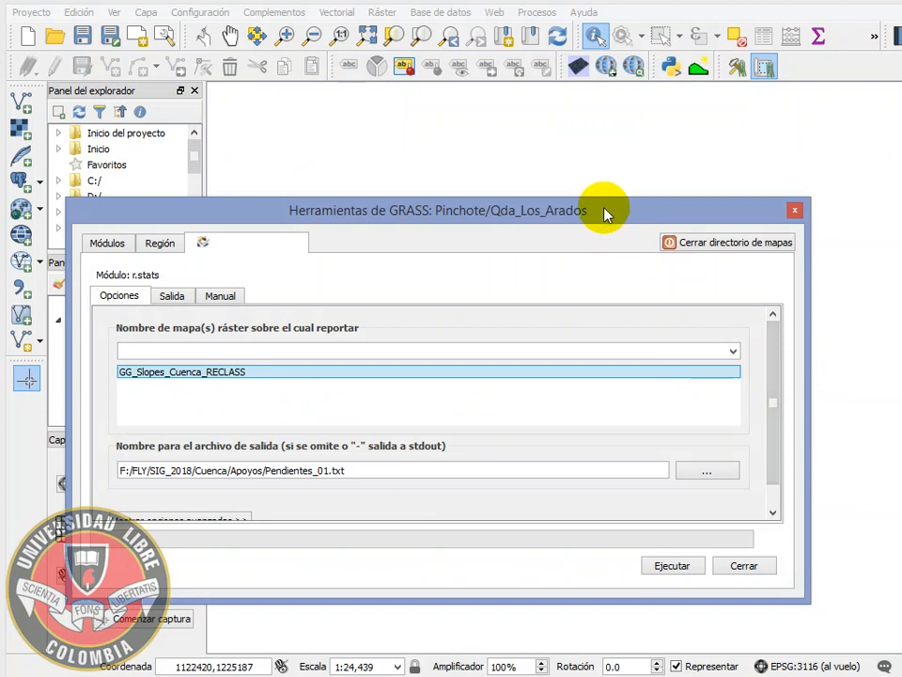
left_click_drag(606, 213, 606, 125)
double_click(606, 125)
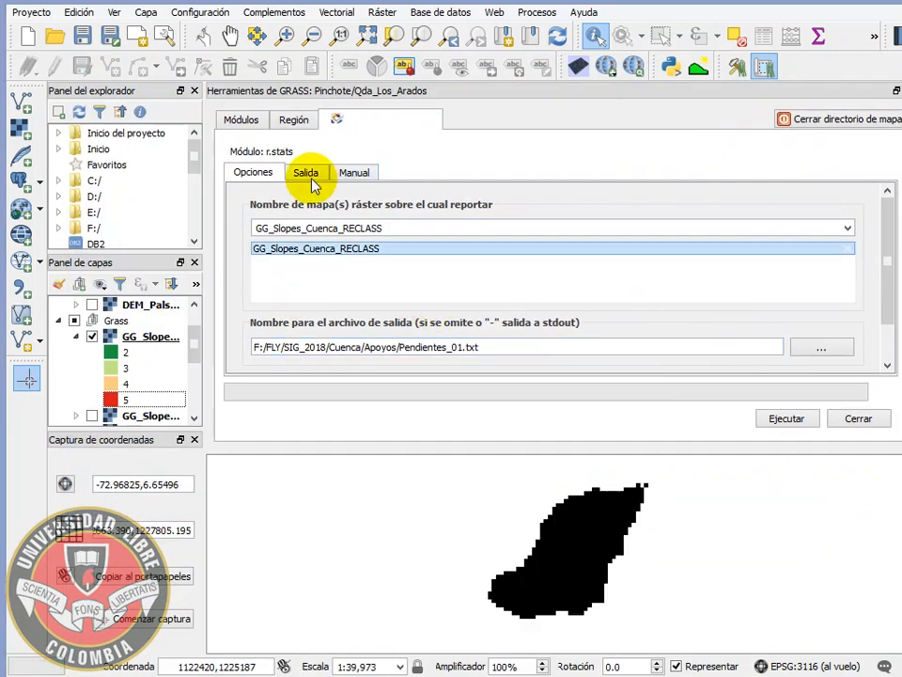
left_click_drag(421, 92, 414, 179)
- Show the advanced r.stats options and enable total area in square metres, approximate percentages, and category labels
left_click(758, 383)
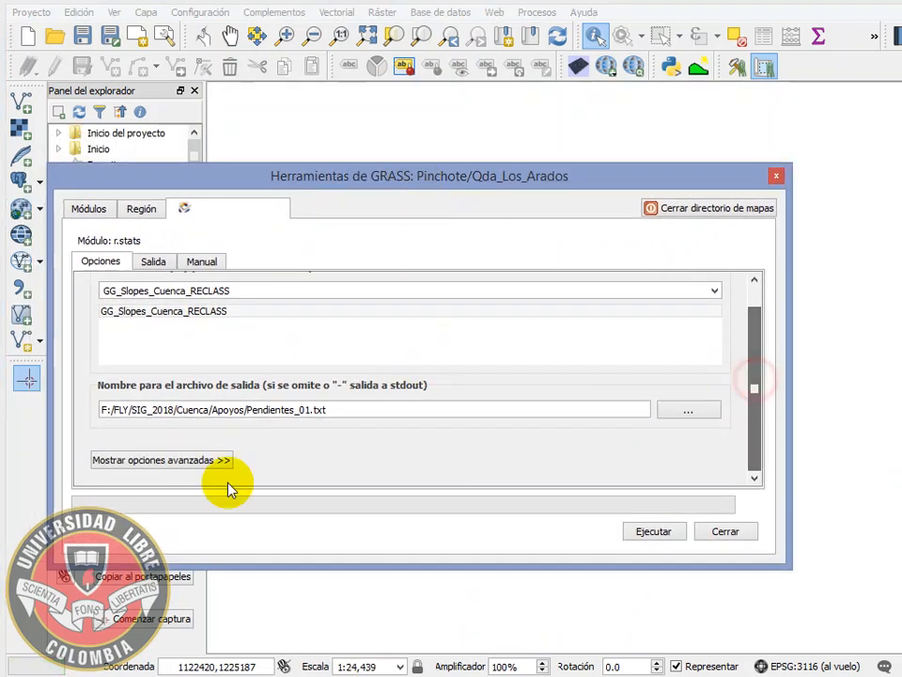
left_click(164, 466)
scroll(241, 461, "down", 2)
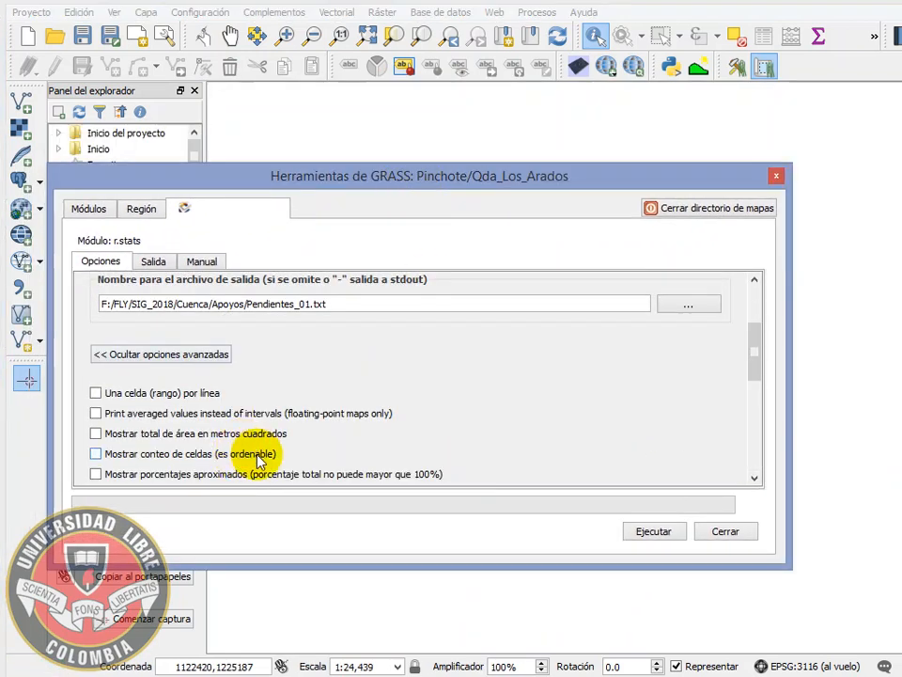
scroll(263, 416, "down", 1)
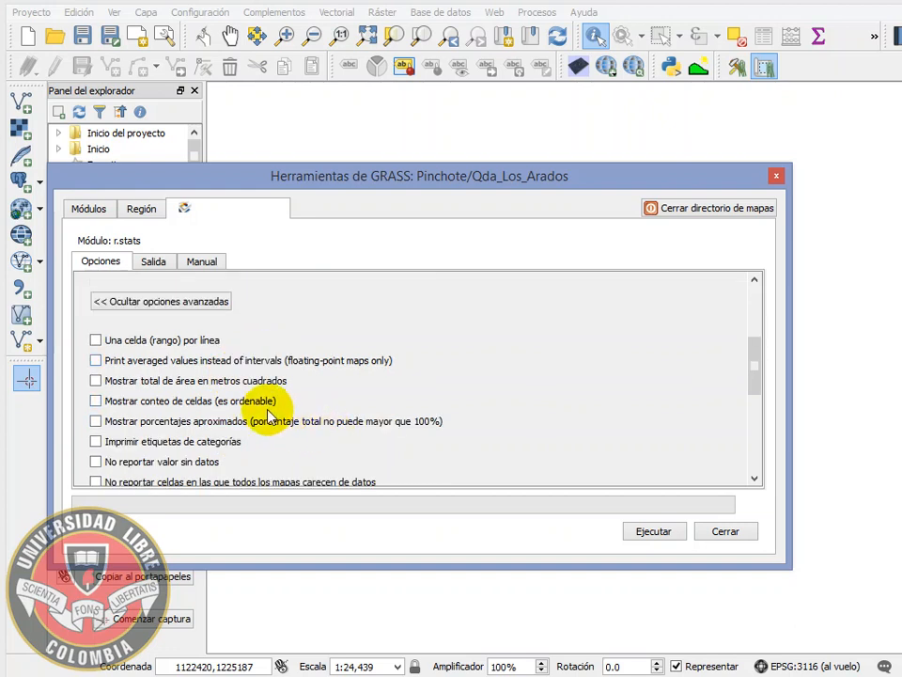
left_click(228, 381)
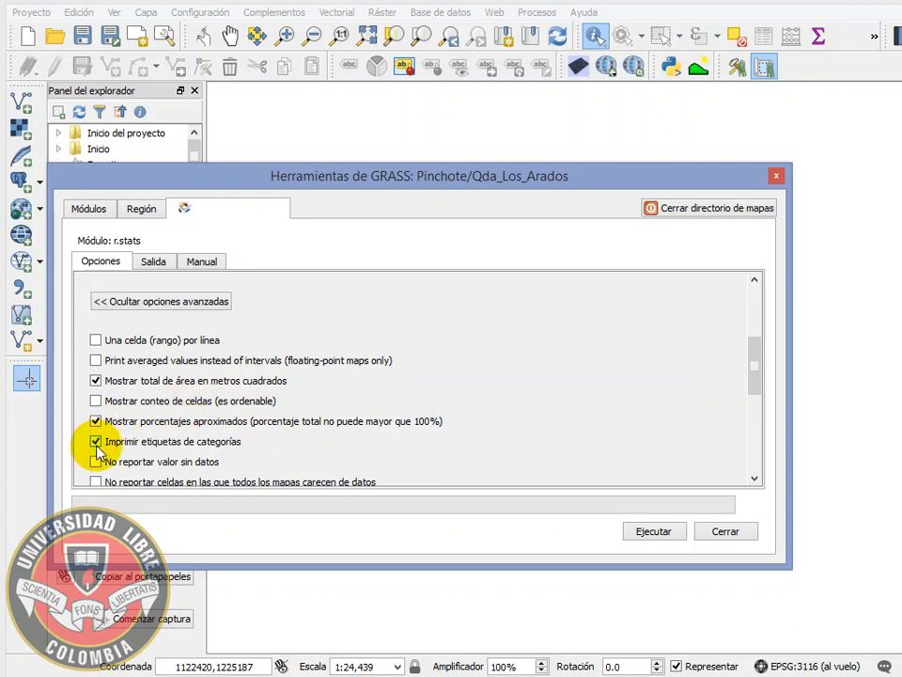
- Keep the remaining r.stats options at their defaults and run the statistics report
left_click_drag(755, 363, 759, 414)
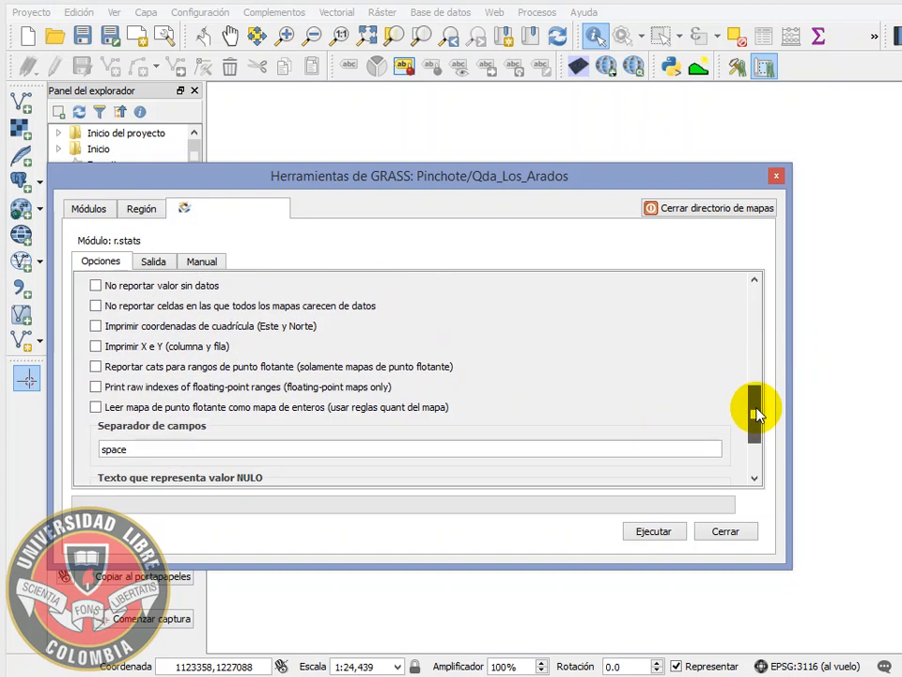
left_click_drag(759, 413, 763, 449)
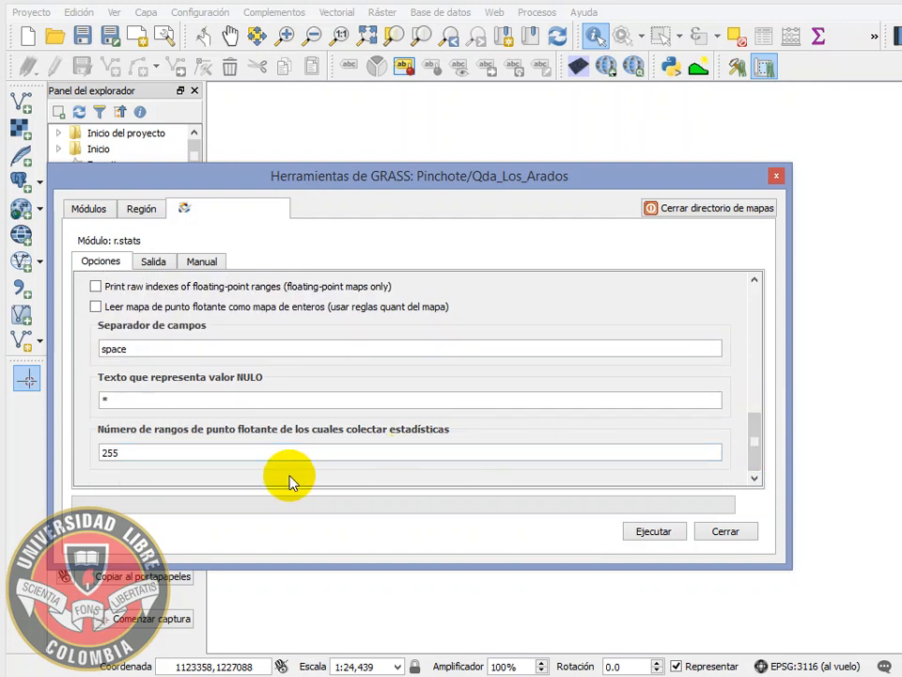
left_click(656, 533)
left_click(185, 312)
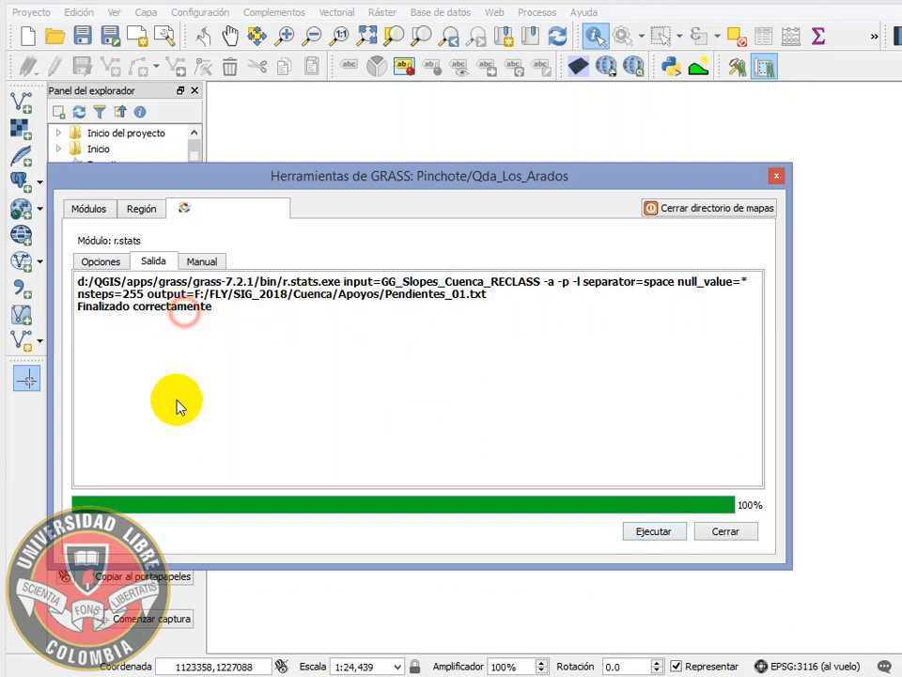
- Open the generated report Pendientes_01.txt from the Apoyos folder and reposition it to keep the file list accessible
left_click(33, 675)
left_click(33, 666)
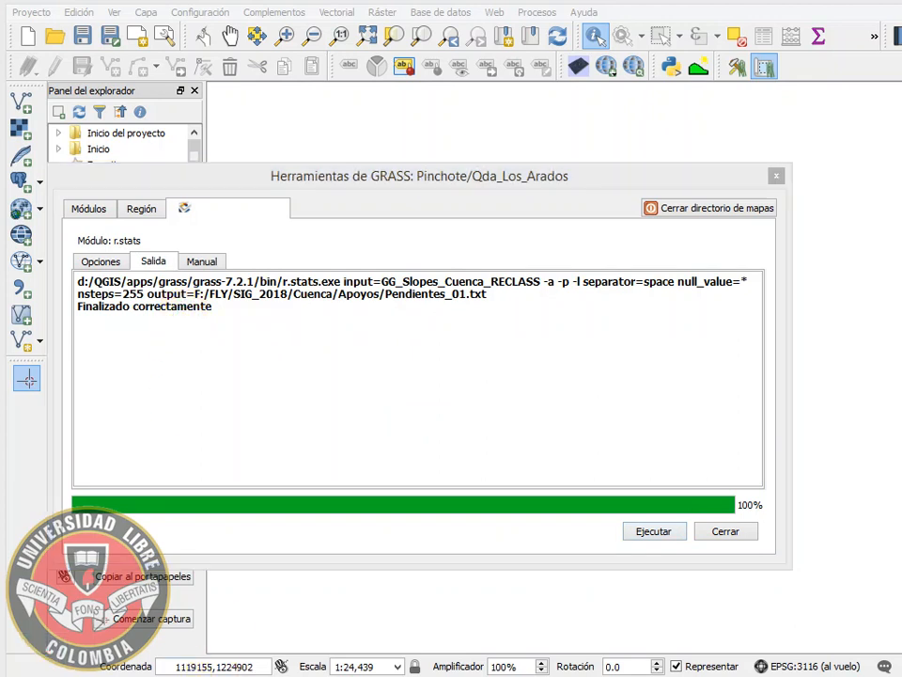
left_click(331, 236)
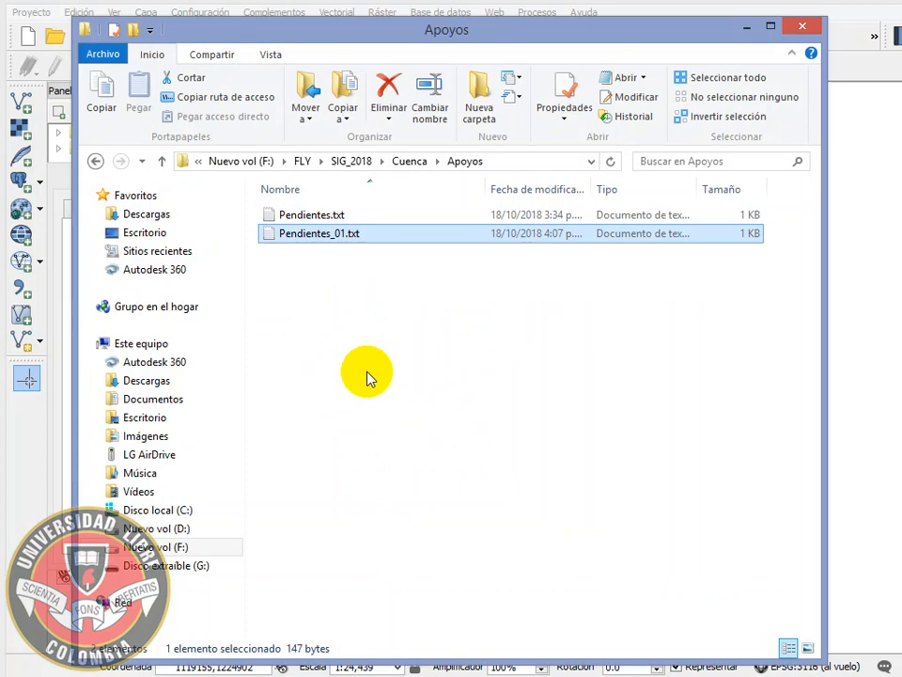
double_click(328, 243)
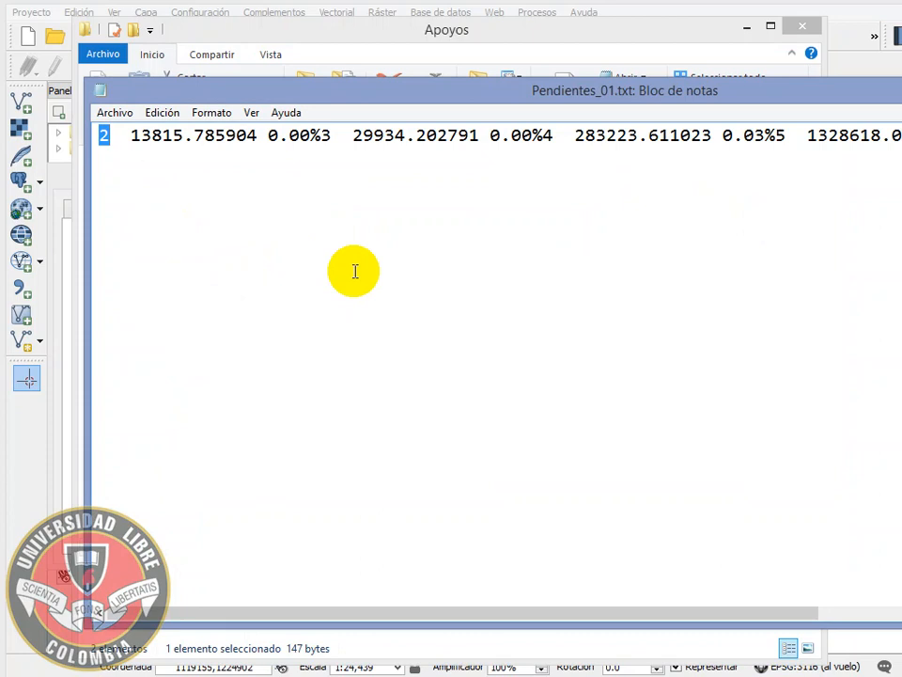
left_click_drag(388, 94, 423, 288)
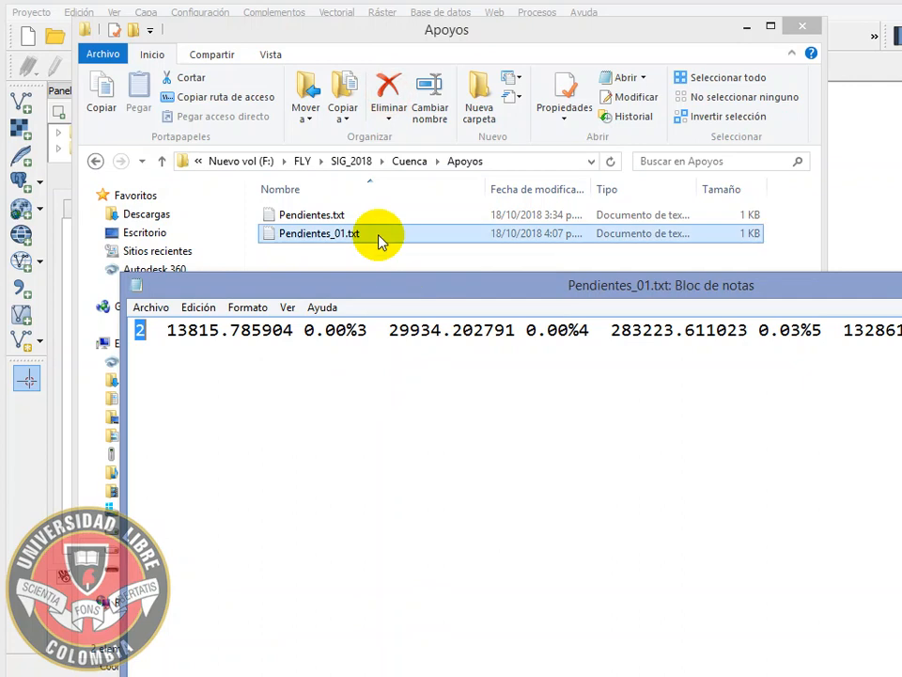
- Open Pendientes.txt, check the slope range assigned to category 2, and close the file
double_click(346, 217)
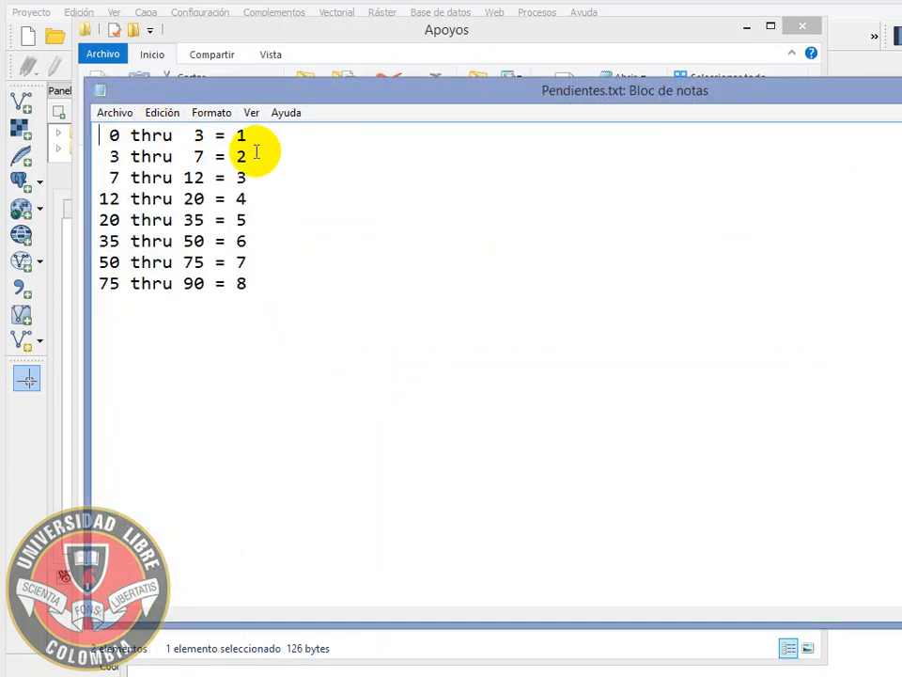
left_click_drag(252, 154, 101, 156)
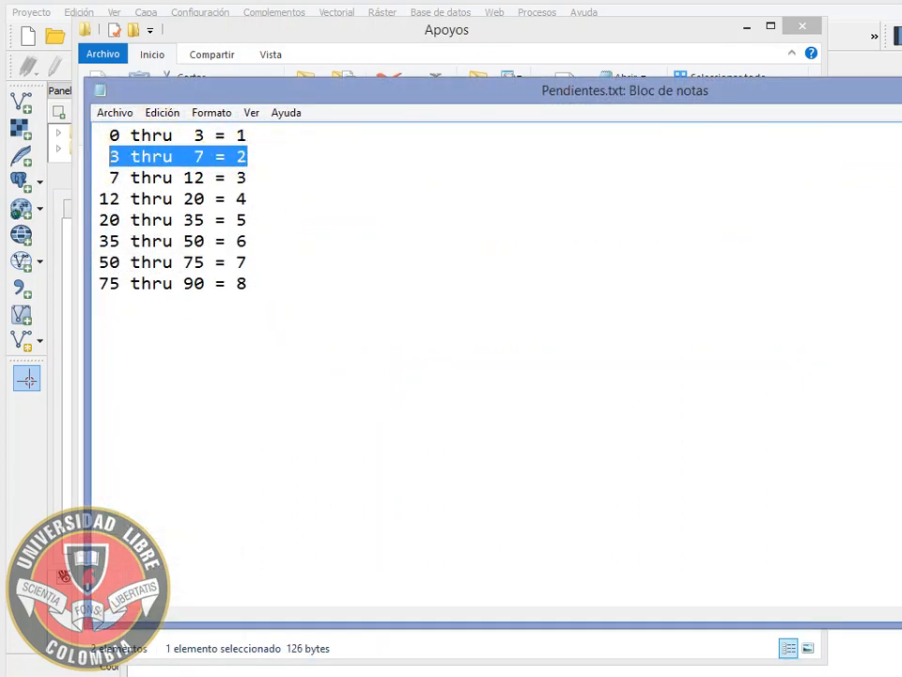
key("alt+F4")
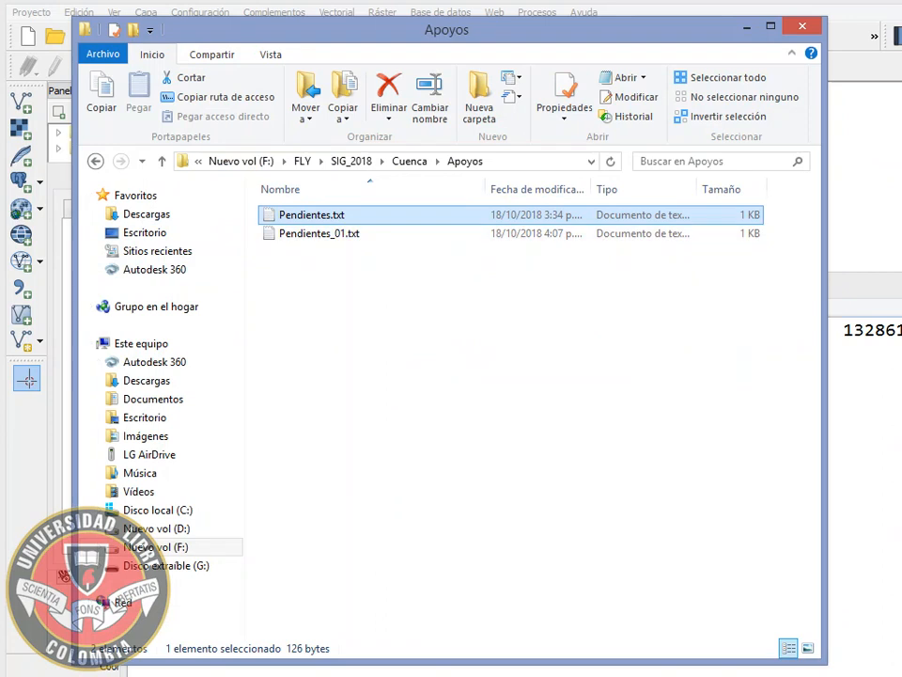
- Bring the Pendientes_01.txt report to the front and highlight the area value reported for category 2
left_click(849, 444)
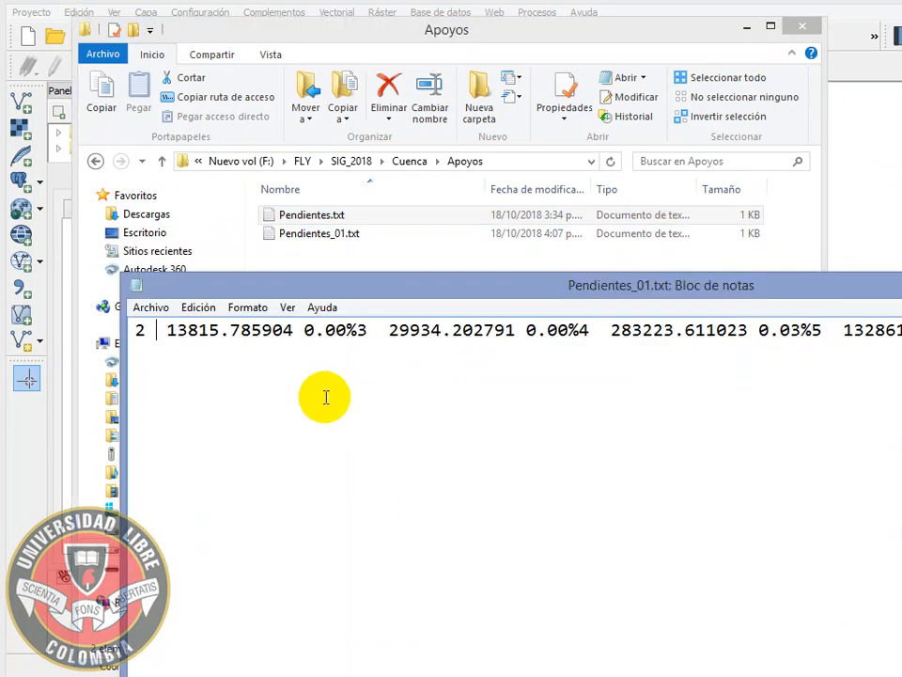
key("shift+Right")
key("shift+Right")
key("shift+Right")
key("shift+Right")
key("shift+Right")
key("shift+Right")
key("shift+Right")
key("shift+Right")
key("shift+Right")
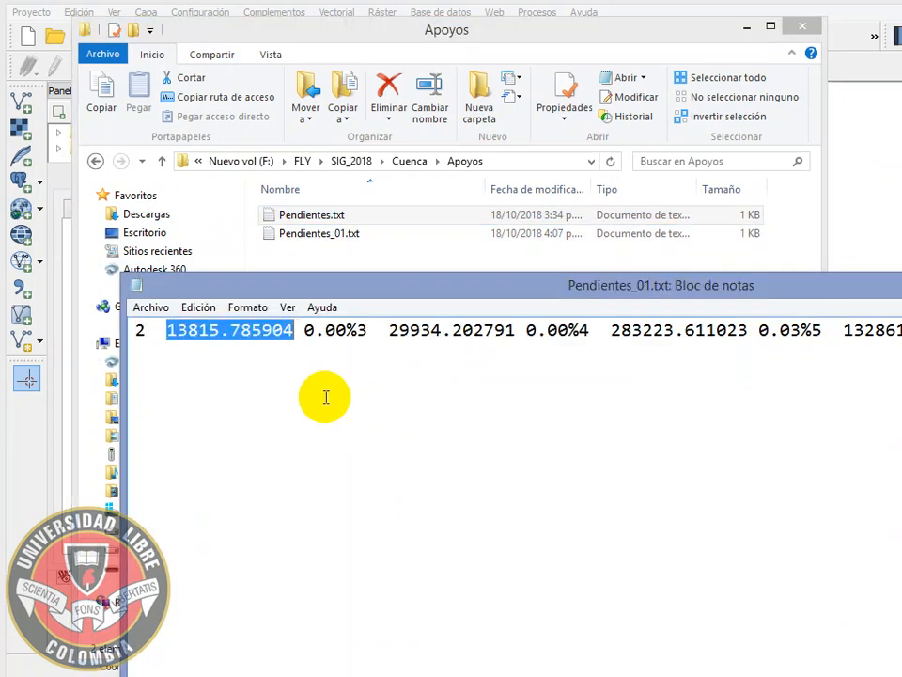
- Split the report into separate lines so that categories 3 to 6 and the no data entry each start a new line
key("Right")
key("Right")
key("Right")
key("Right")
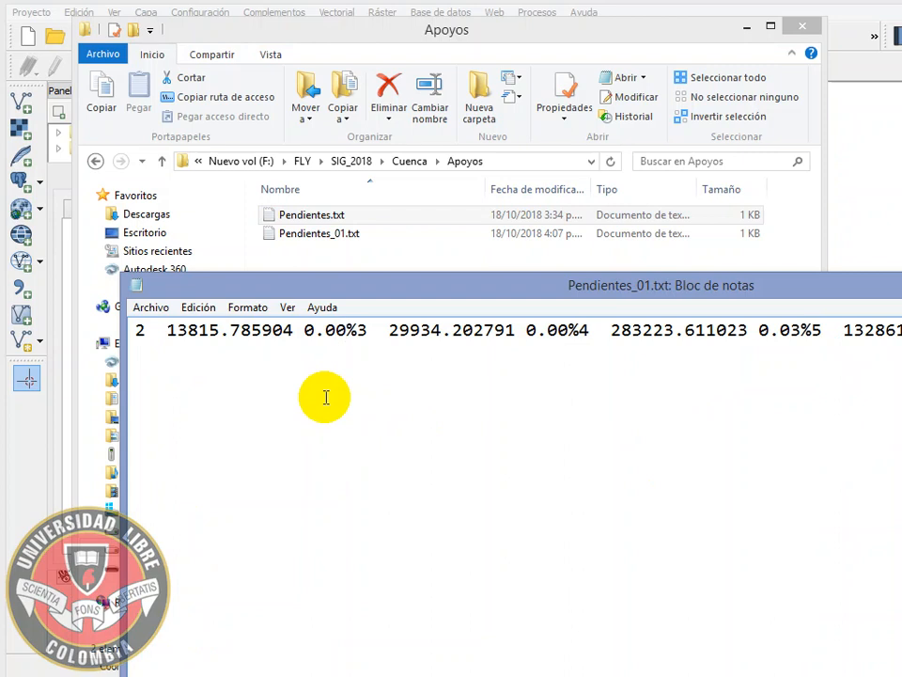
key("Return")
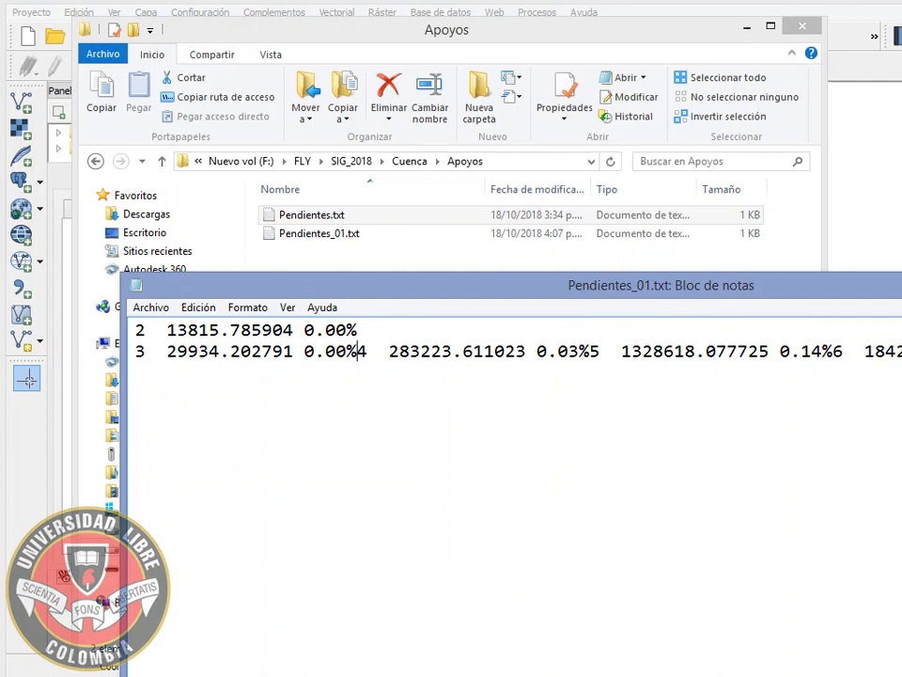
key("Return")
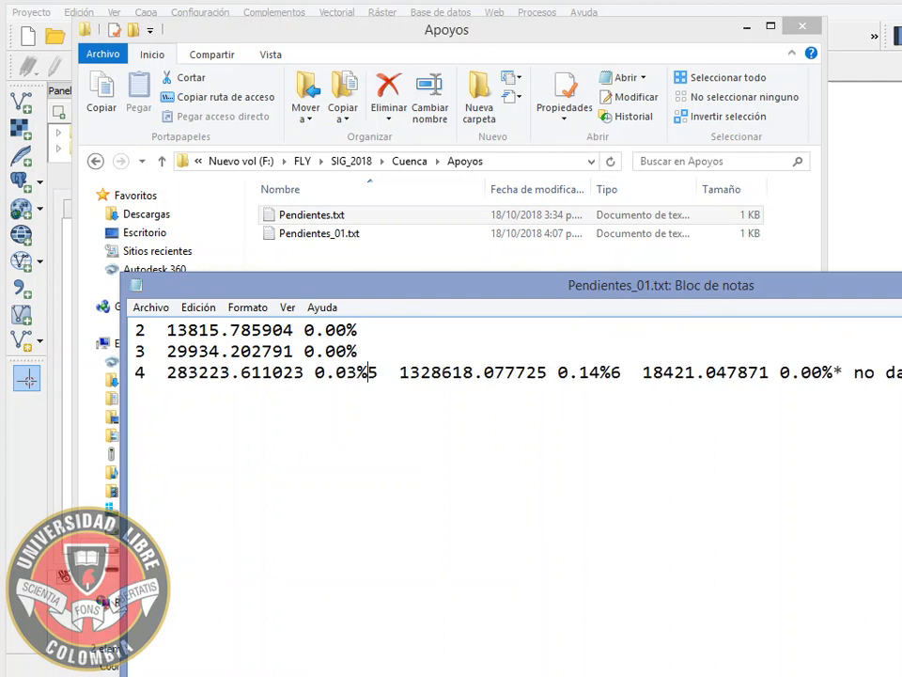
key("Return")
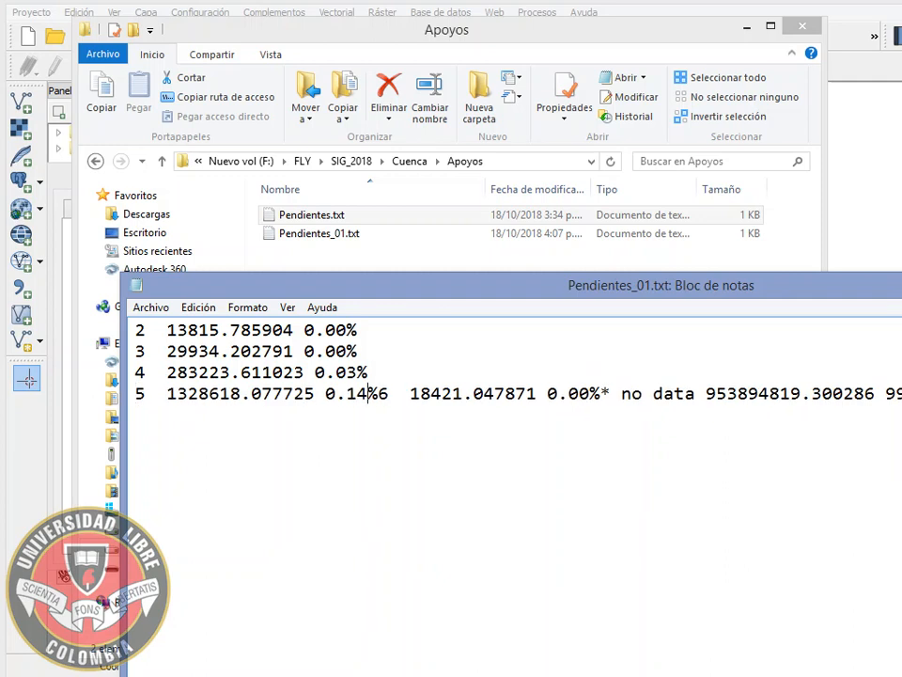
key("Return")
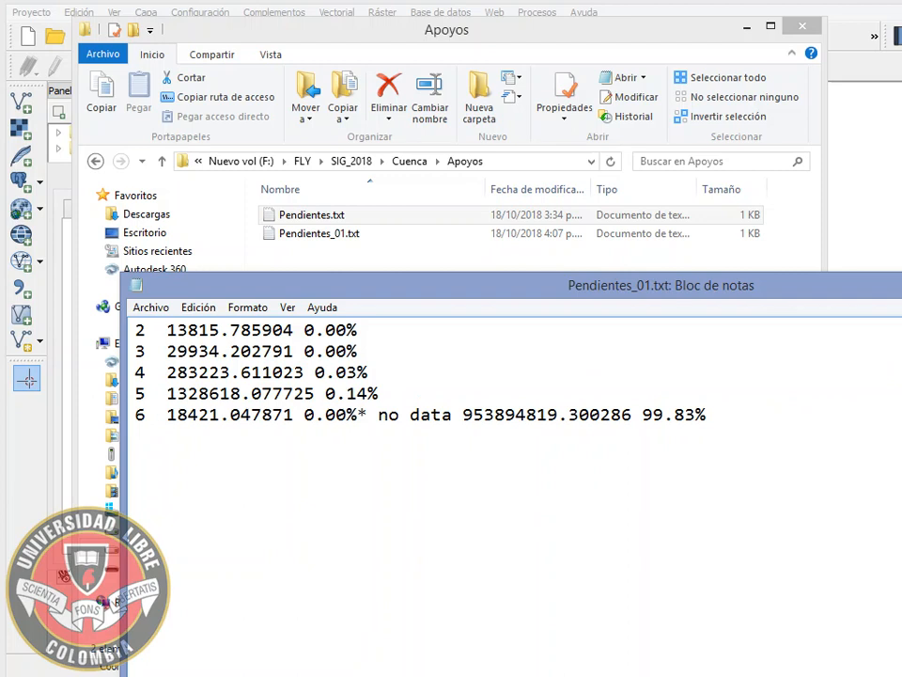
key("Return")
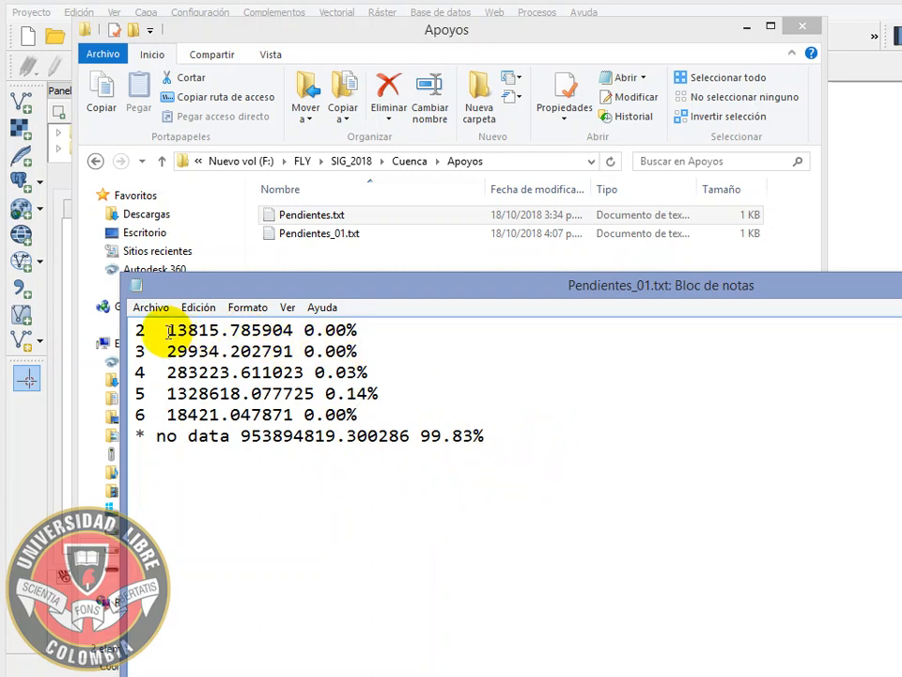
- Examine the area value of category 2 and the no data row in the reformatted report
left_click_drag(166, 330, 294, 330)
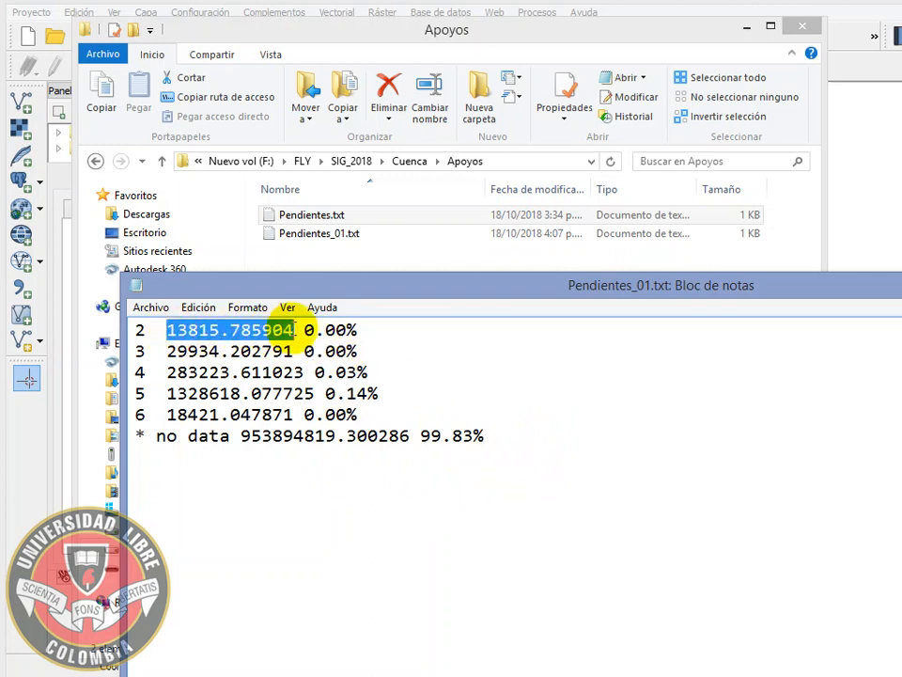
mouse_move(134, 436)
left_mouse_down()
mouse_move(498, 438)
mouse_move(495, 431)
mouse_move(141, 436)
left_mouse_up()
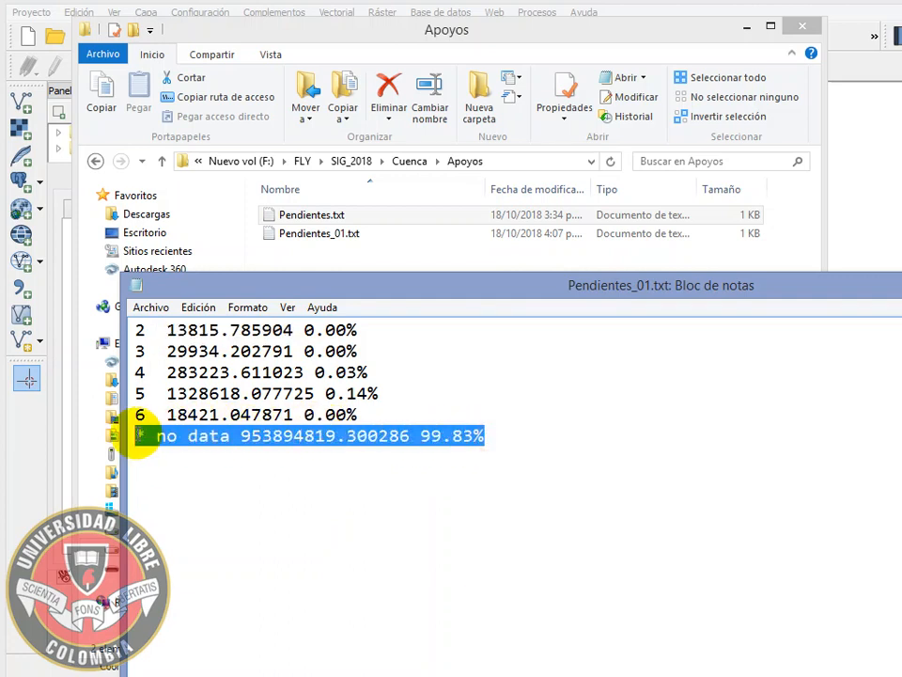
left_click(138, 434)
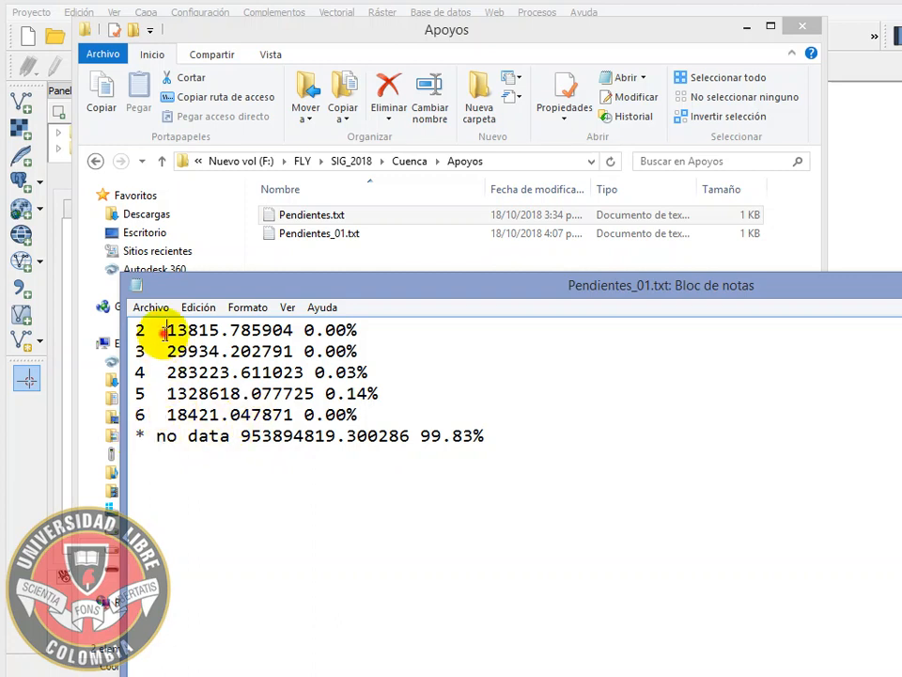
left_click_drag(165, 330, 287, 330)
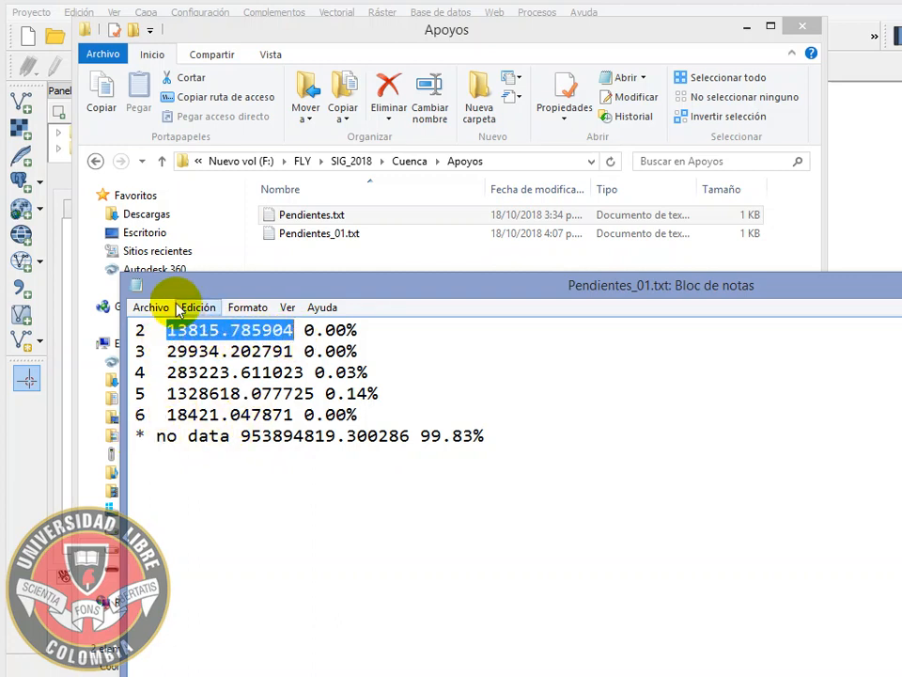
- Save the reformatted Pendientes_01.txt report and close it
left_click(150, 307)
left_click(175, 367)
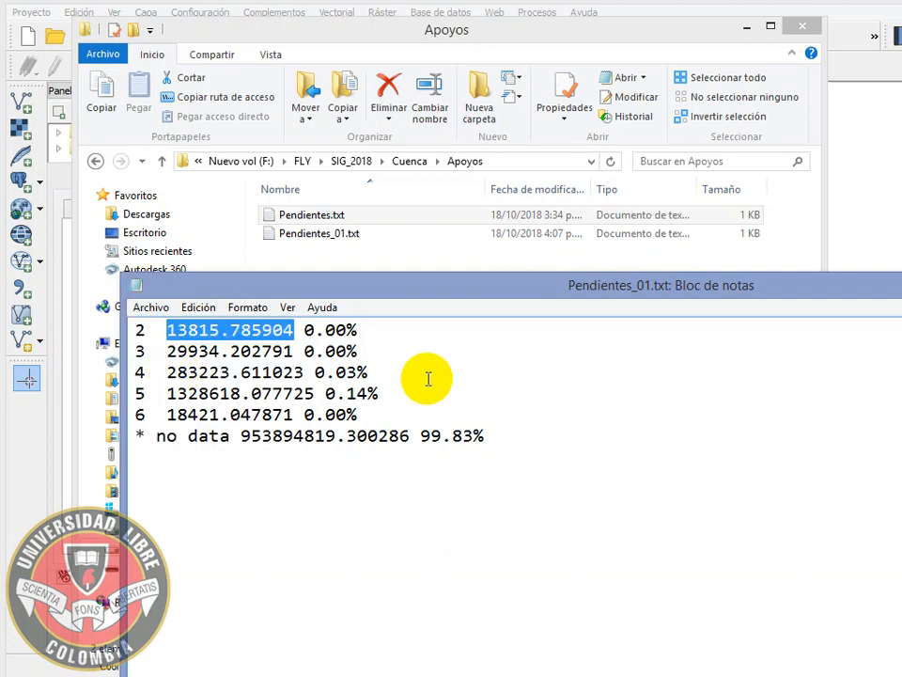
left_click(423, 374)
left_click(512, 432)
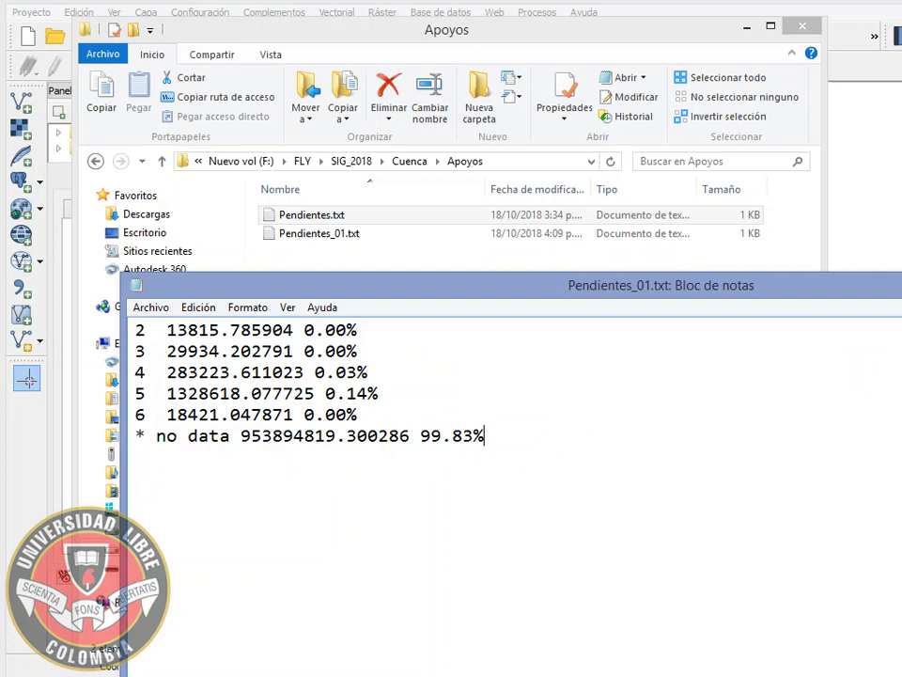
key("alt+F4")
- Minimize the Apoyos folder window, then close the r.stats module and return to the GRASS module list
left_click(747, 27)
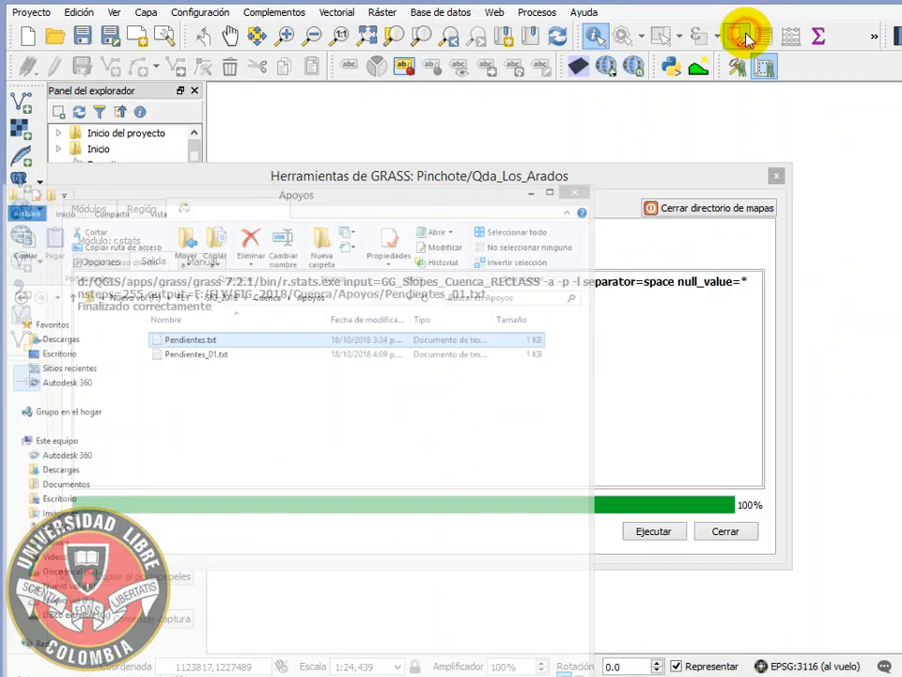
left_click(722, 532)
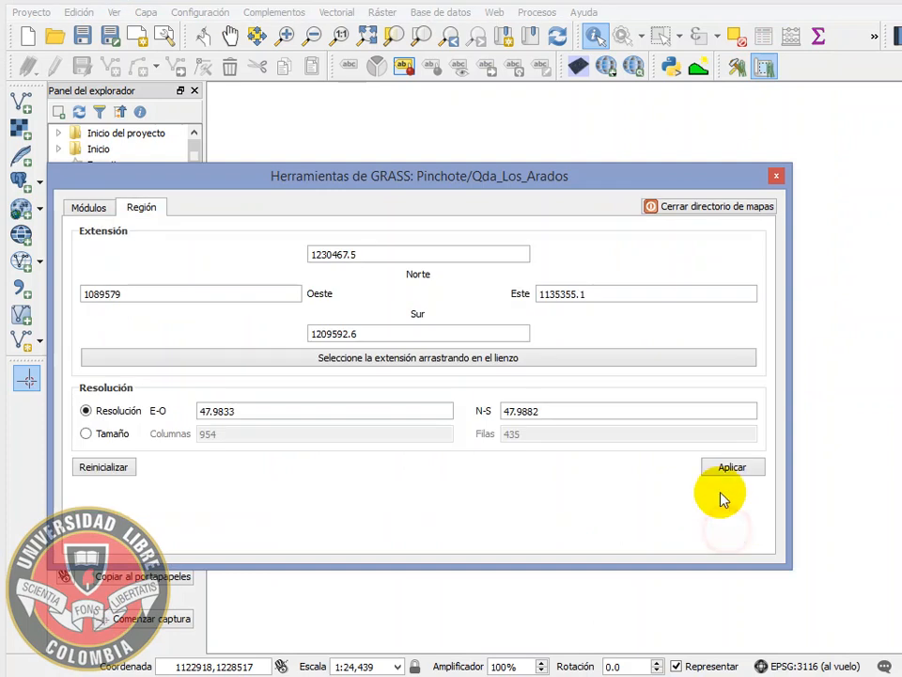
left_click(89, 207)
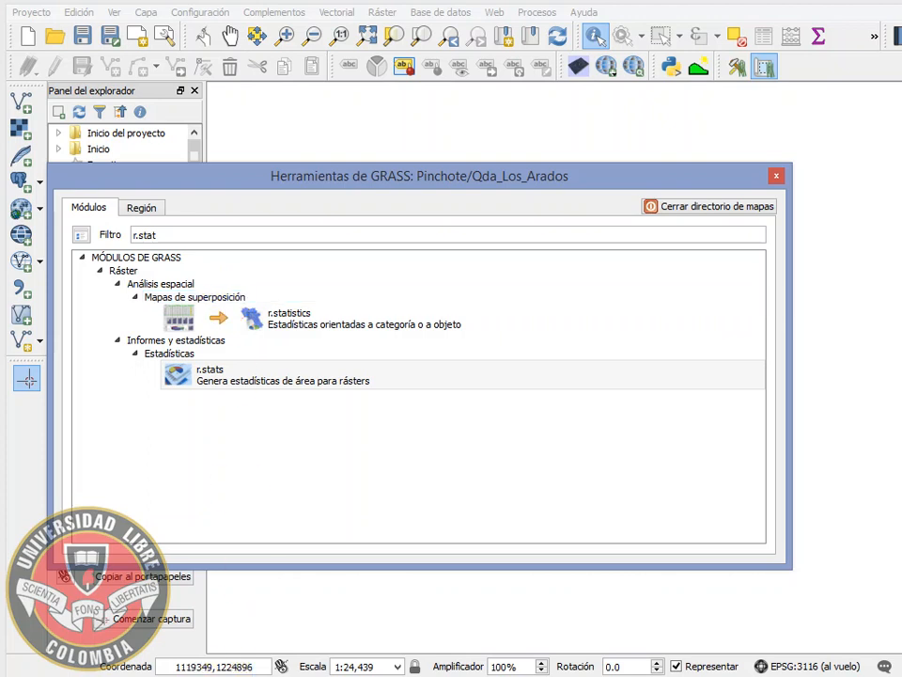
- Open Pendientes.txt from the Apoyos folder, review the slope ranges assigned to categories 1 to 4, and close the file
left_click(28, 675)
left_click(34, 664)
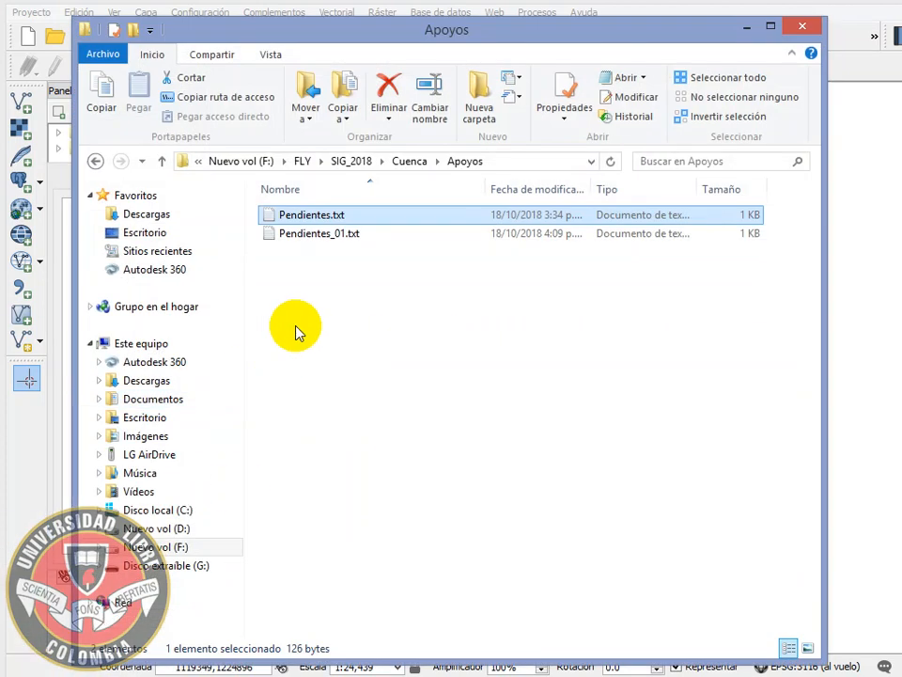
double_click(328, 215)
left_click(274, 330)
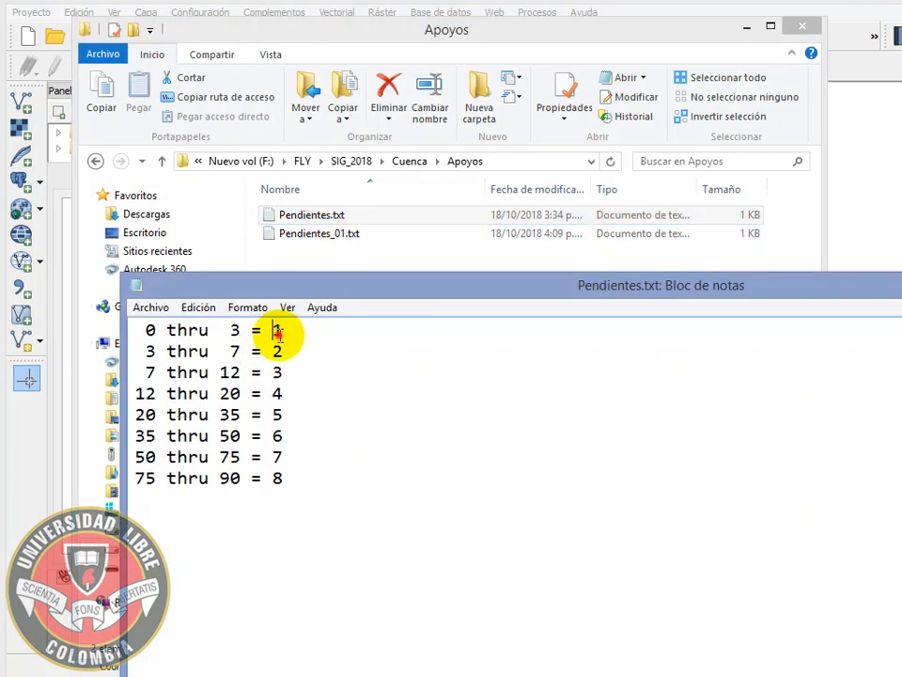
left_click_drag(241, 352, 130, 346)
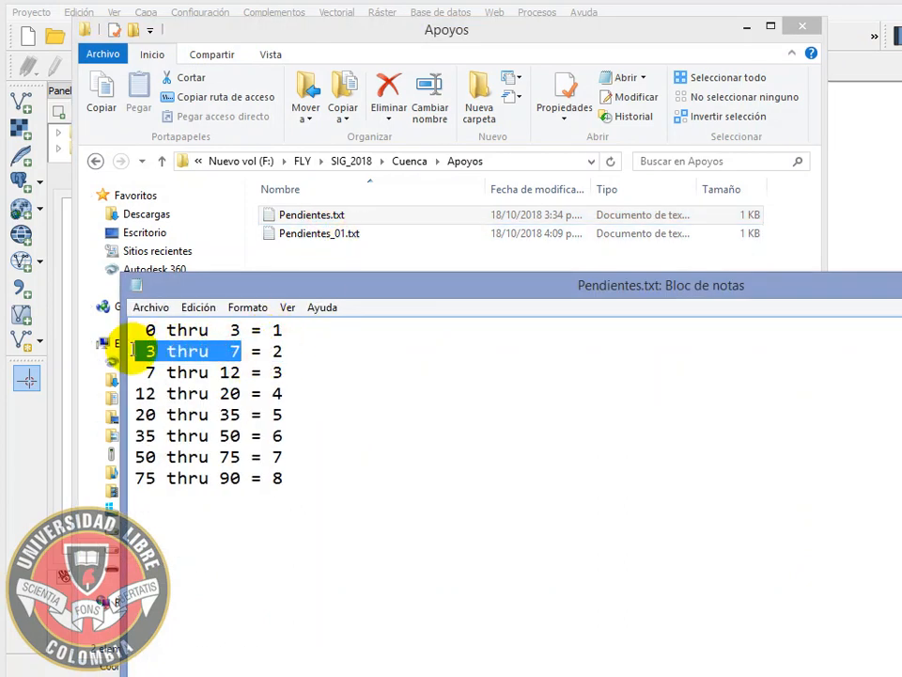
double_click(277, 372)
double_click(277, 392)
left_click_drag(131, 393, 235, 393)
key("alt+F4")
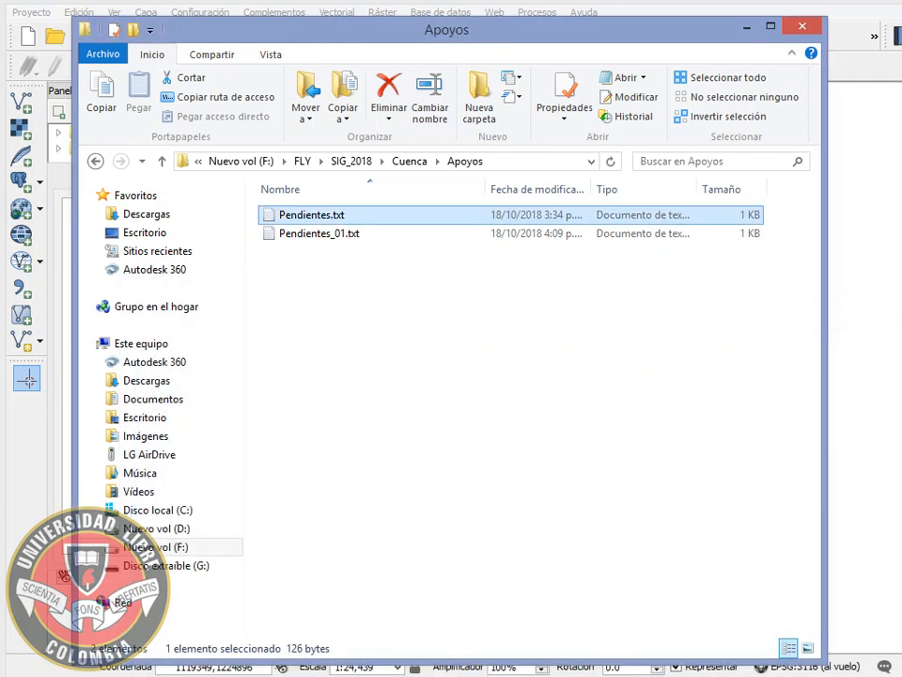
left_click(461, 310)
left_click(749, 28)
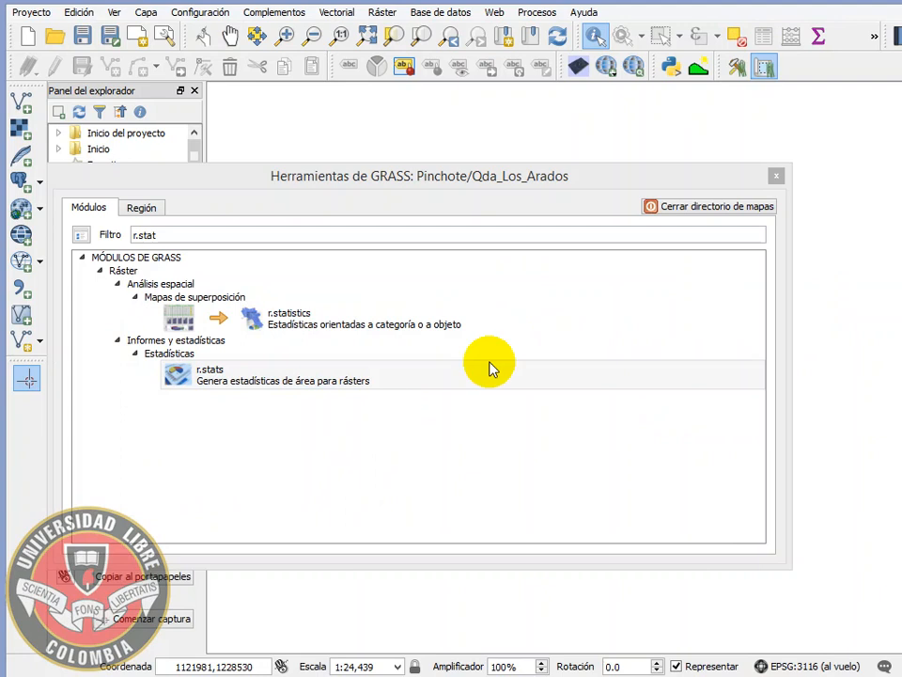
- Filter the GRASS modules by r.to and open r.to.vect.area to convert a raster into vector areas
left_click(181, 238)
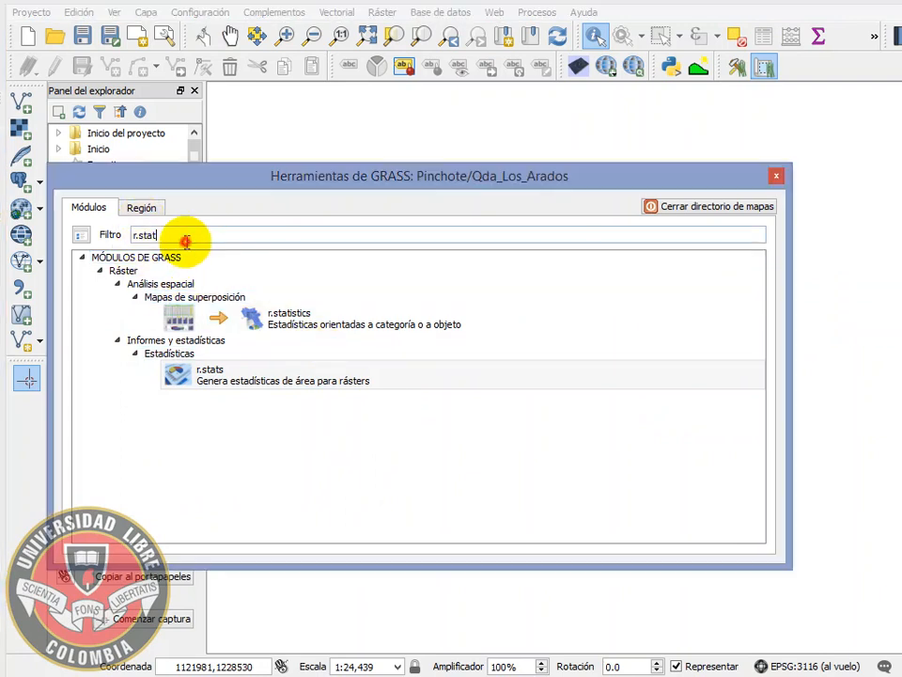
key("BackSpace")
key("BackSpace")
key("BackSpace")
key("BackSpace")
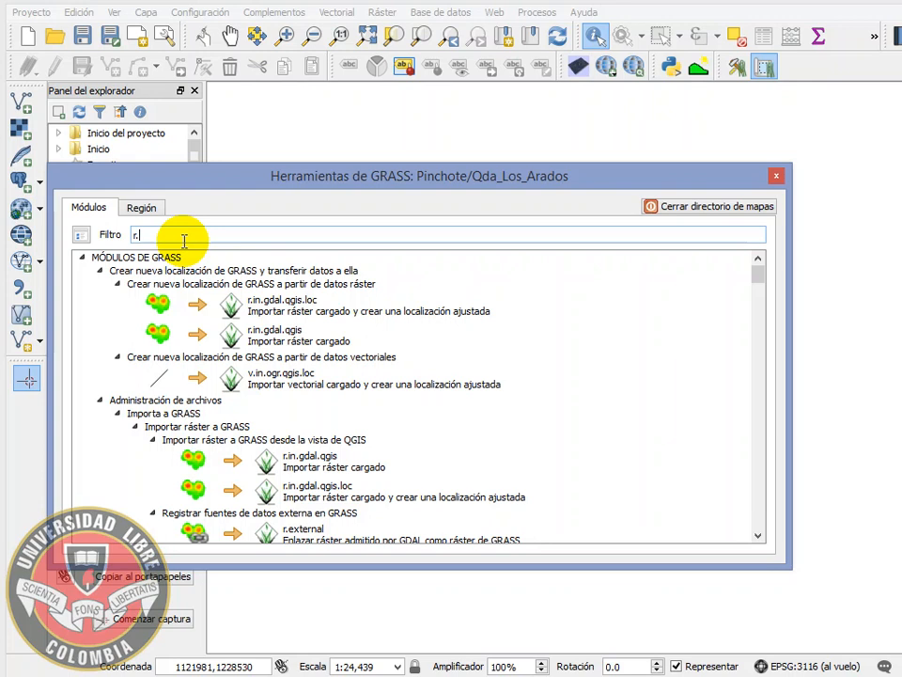
type("to")
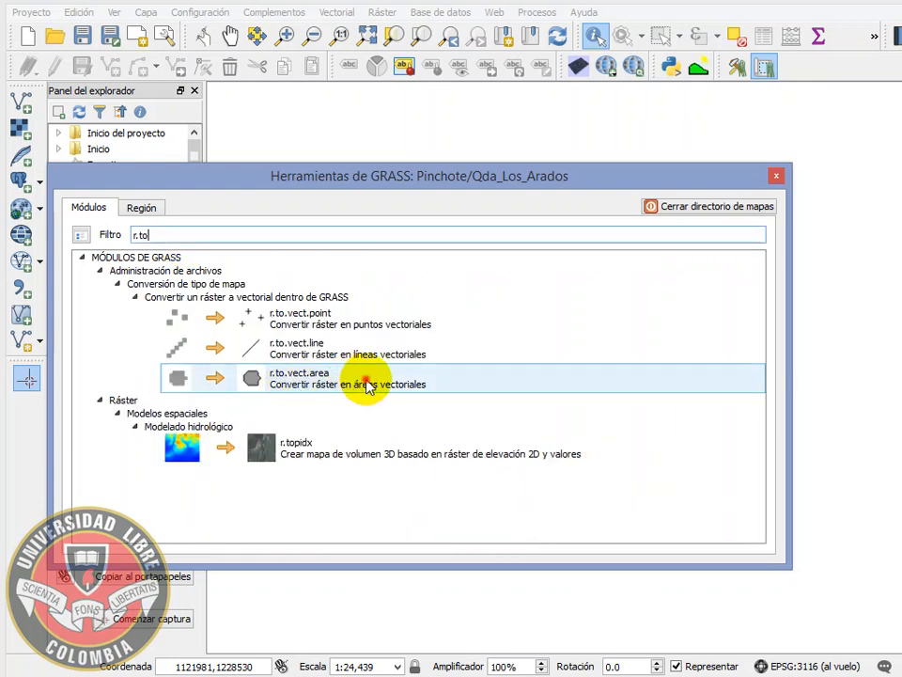
double_click(368, 383)
- Set GG_Slopes_Cuenca_RECLASS as the input raster and name the output vector map VV_Slopes_Cuenca
left_click(700, 319)
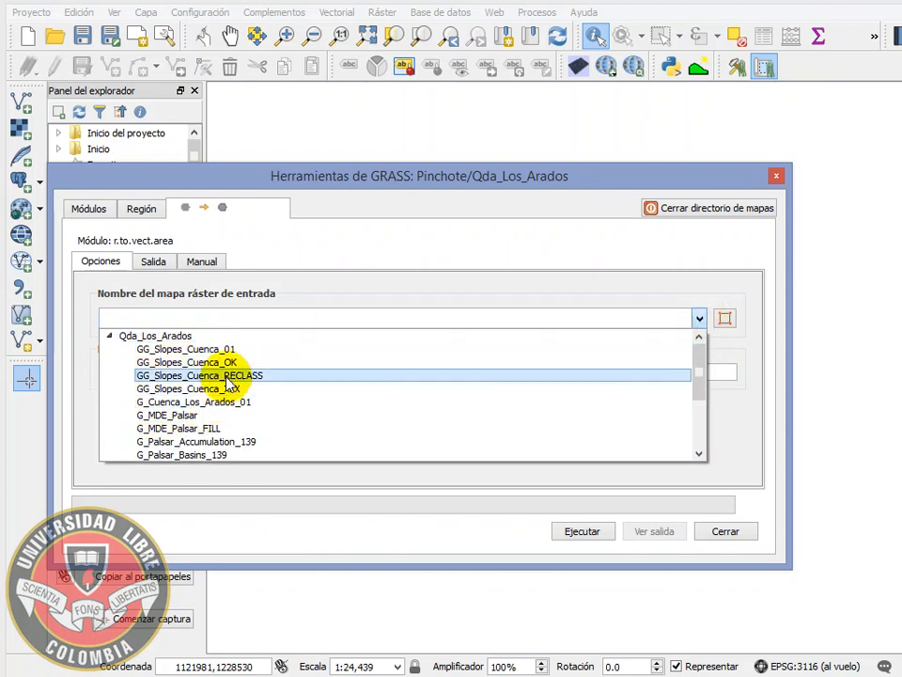
left_click(245, 376)
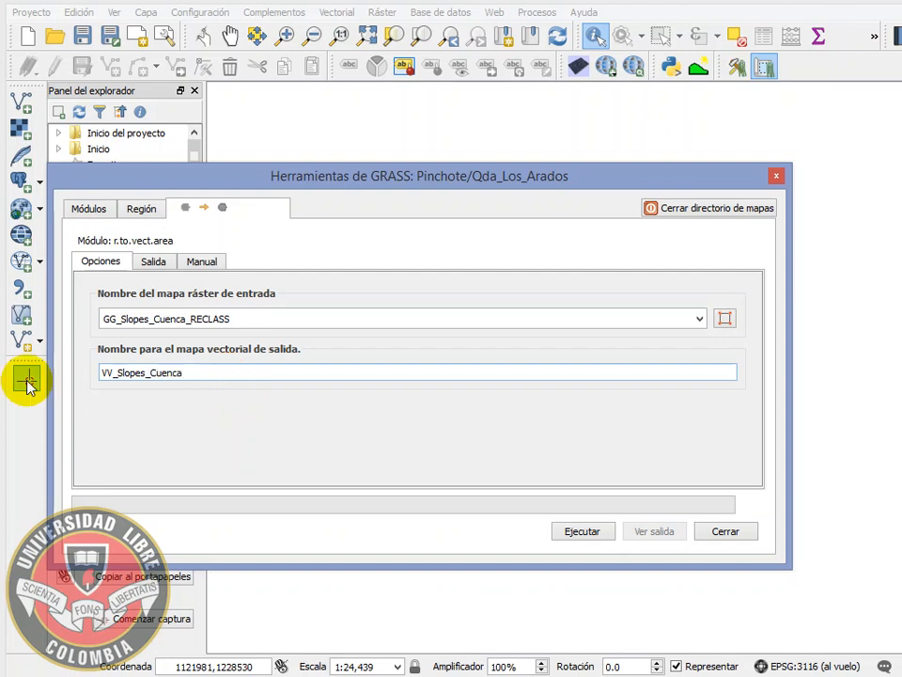
left_click_drag(99, 372, 114, 373)
left_click(258, 376)
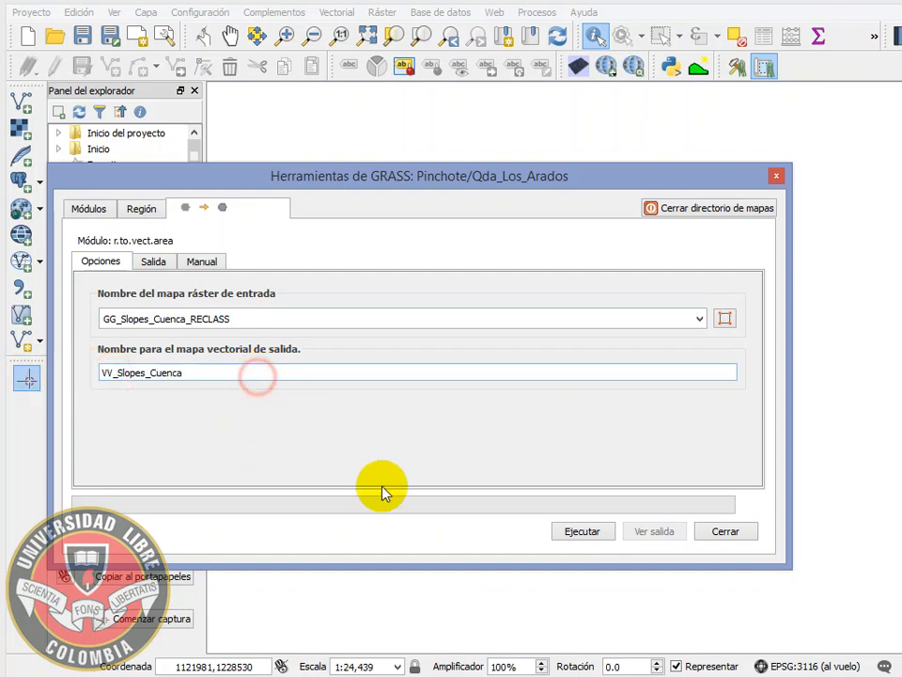
- Run r.to.vect.area to convert GG_Slopes_Cuenca_RECLASS into the vector map VV_Slopes_Cuenca, add it to the map and close the GRASS tools
left_click(577, 534)
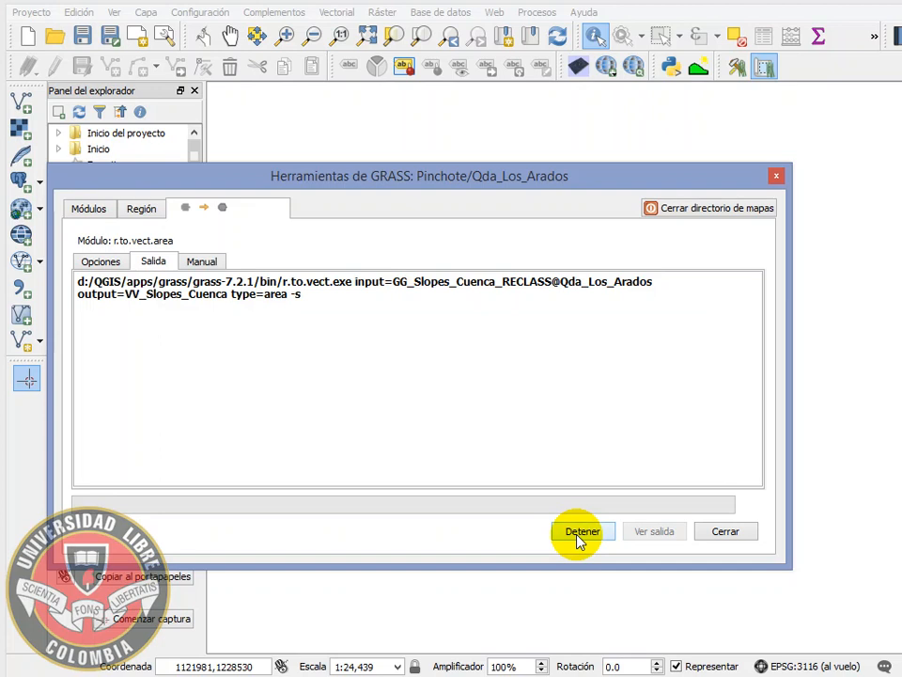
left_click(653, 534)
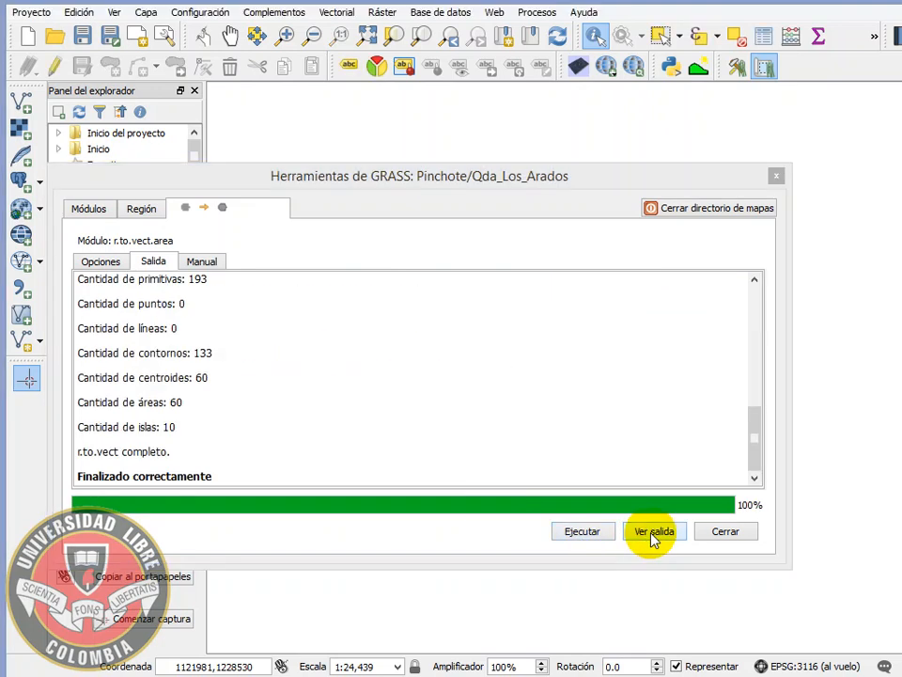
left_click(725, 533)
left_click(776, 177)
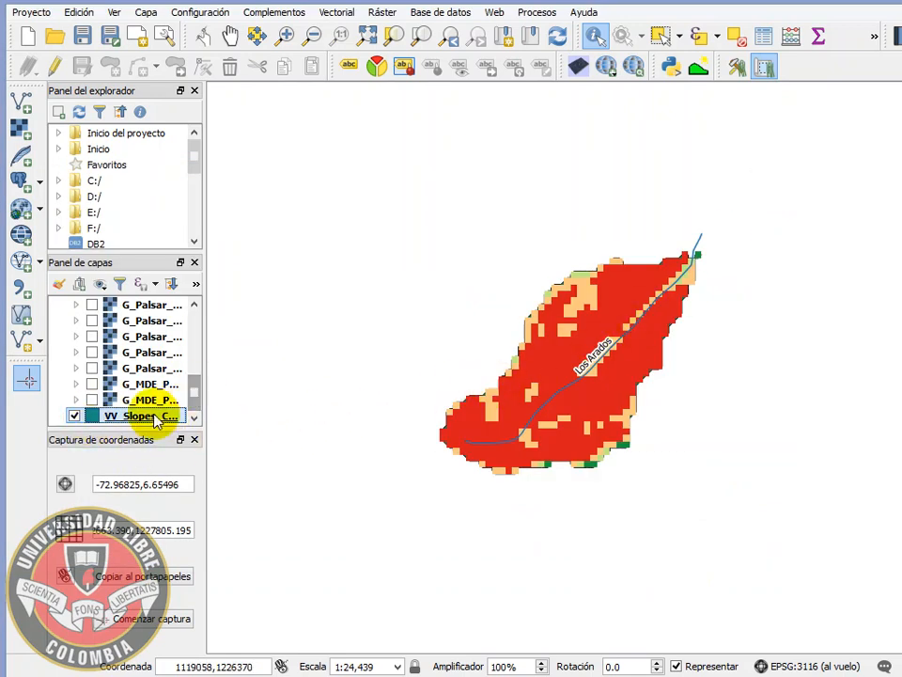
- Move the VV_Slopes_Cuenca layer up inside the Grass group to directly below the reclassified slopes raster
left_click_drag(160, 412, 153, 318)
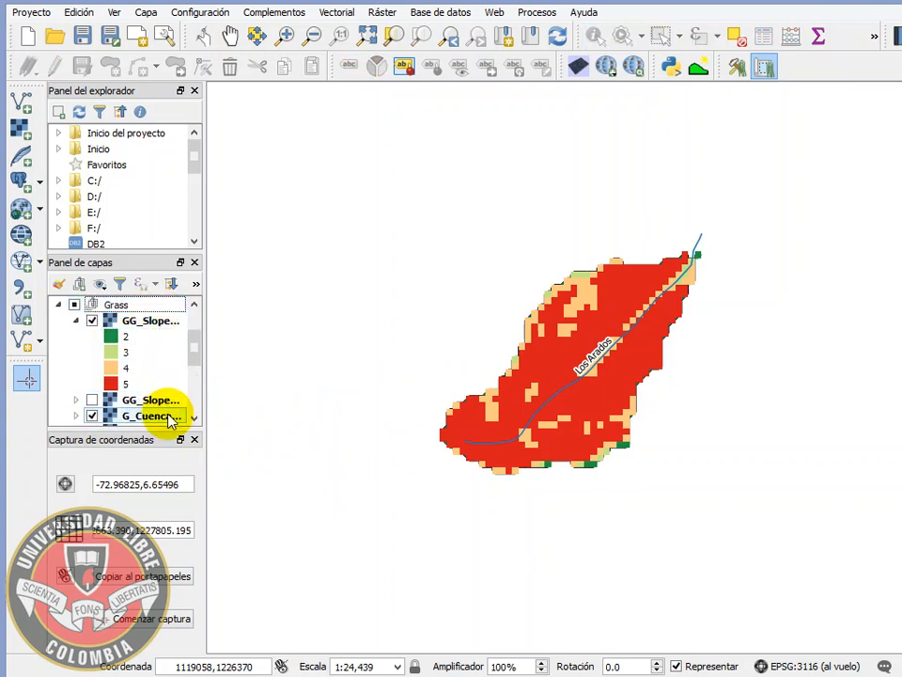
scroll(157, 402, "up", 2)
scroll(155, 406, "down", 1)
scroll(154, 406, "down", 2)
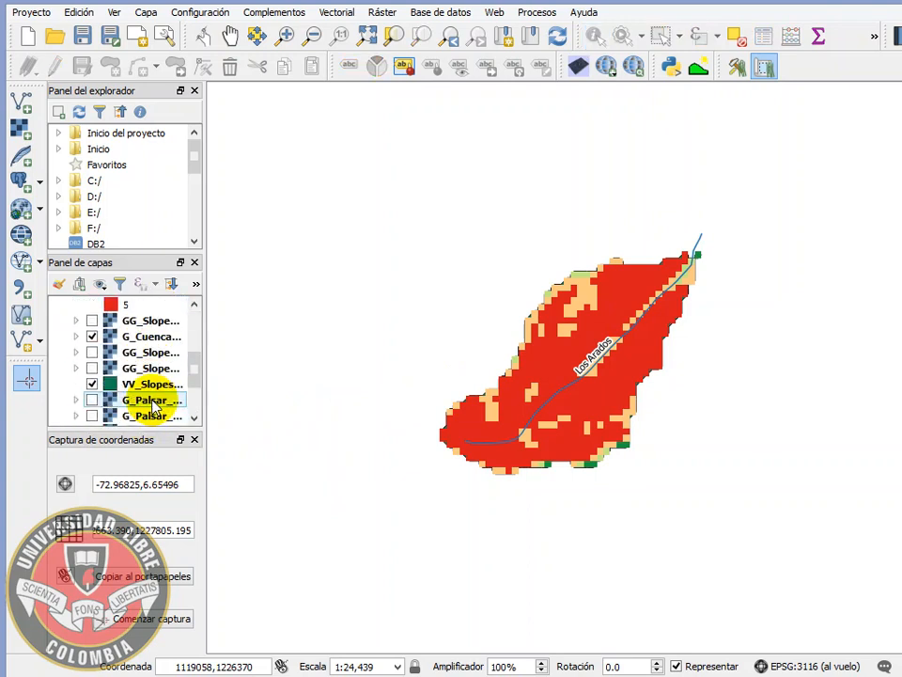
left_click_drag(157, 386, 154, 316)
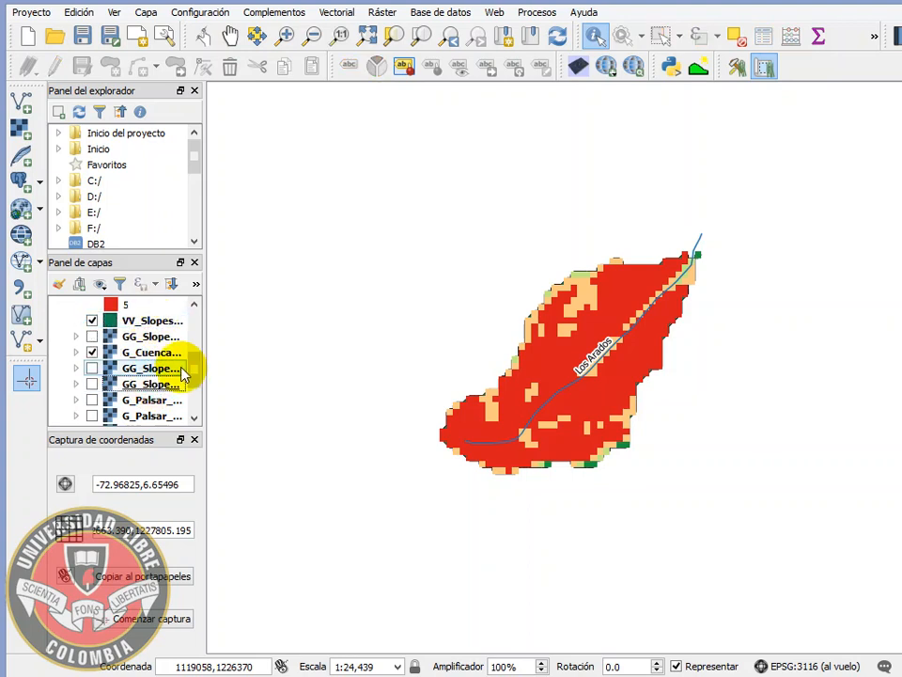
- Collapse and hide the reclassified slopes raster, and place the VV_Slopes_Cuenca layer first in the Grass group, leaving it selected
left_click_drag(194, 370, 194, 347)
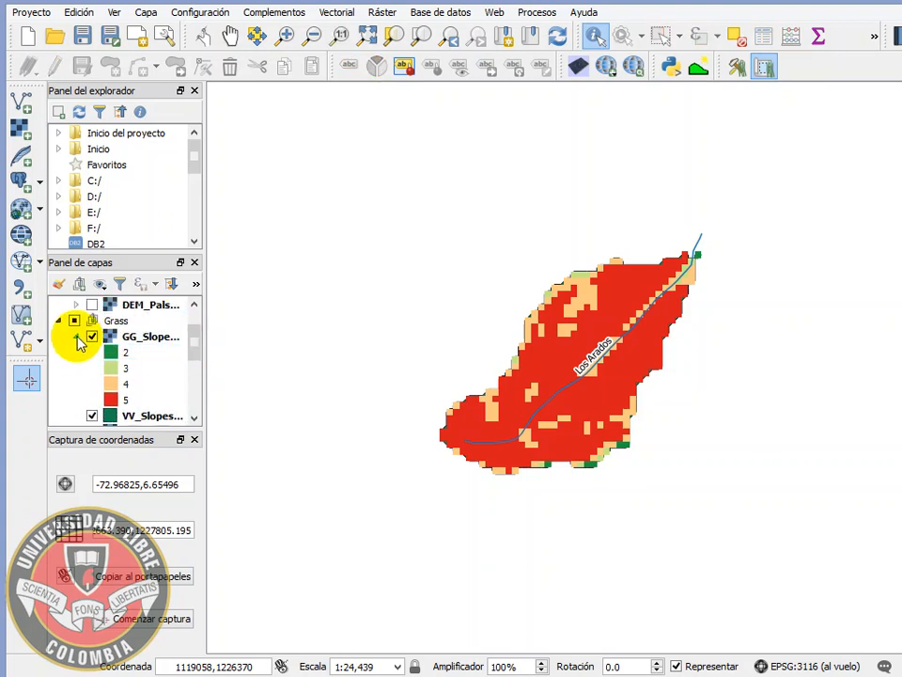
left_click(76, 335)
left_click(91, 336)
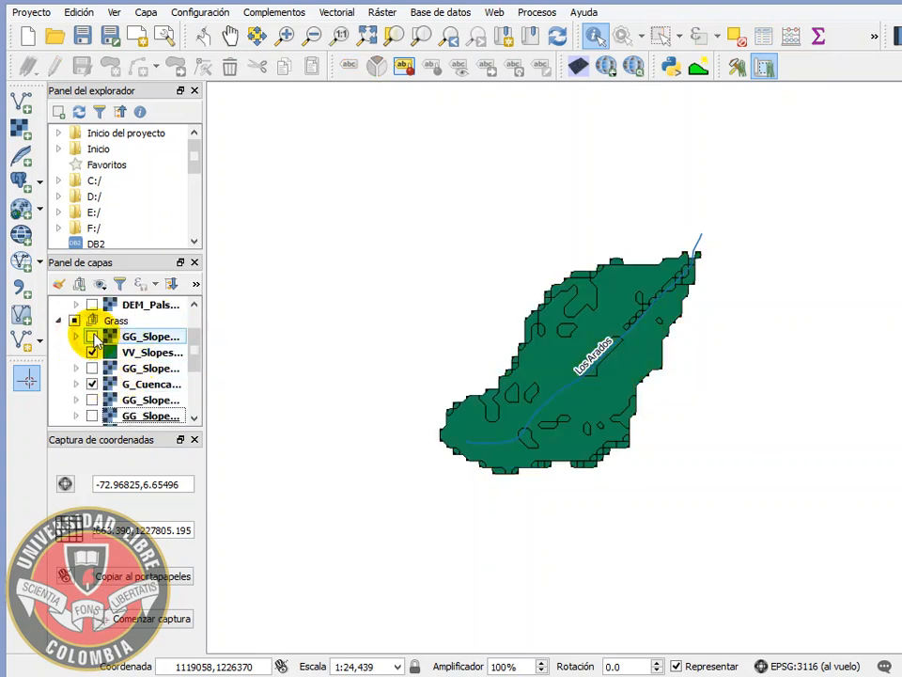
left_click_drag(146, 353, 143, 336)
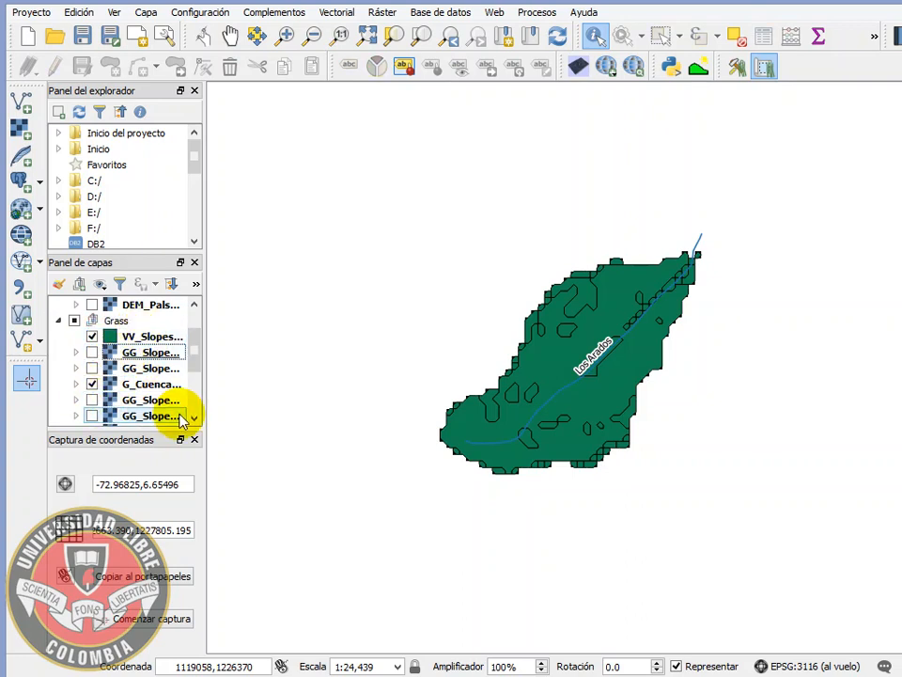
left_click(162, 337)
left_click(156, 353)
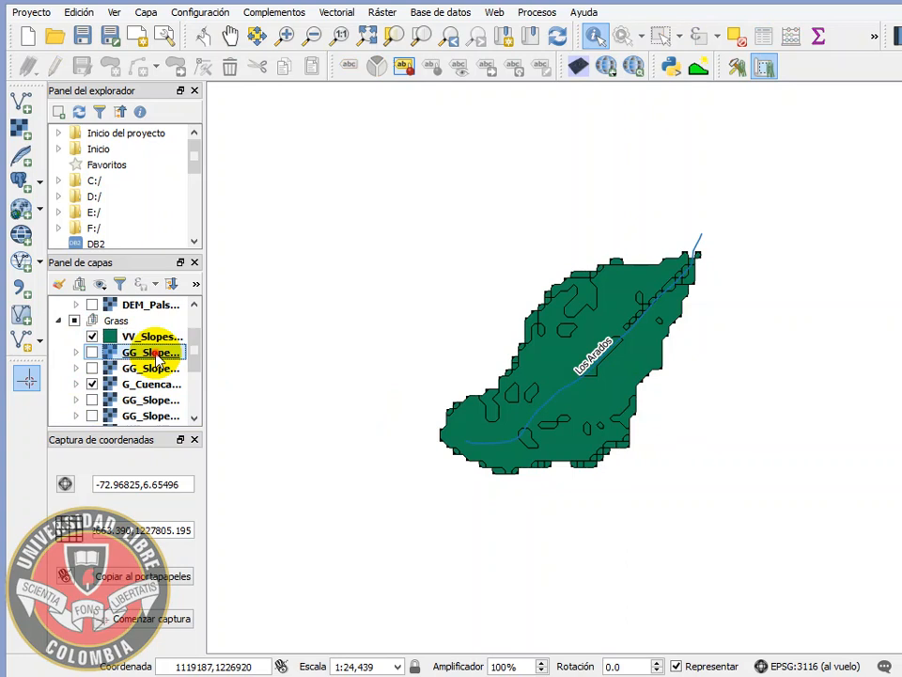
left_click(162, 337)
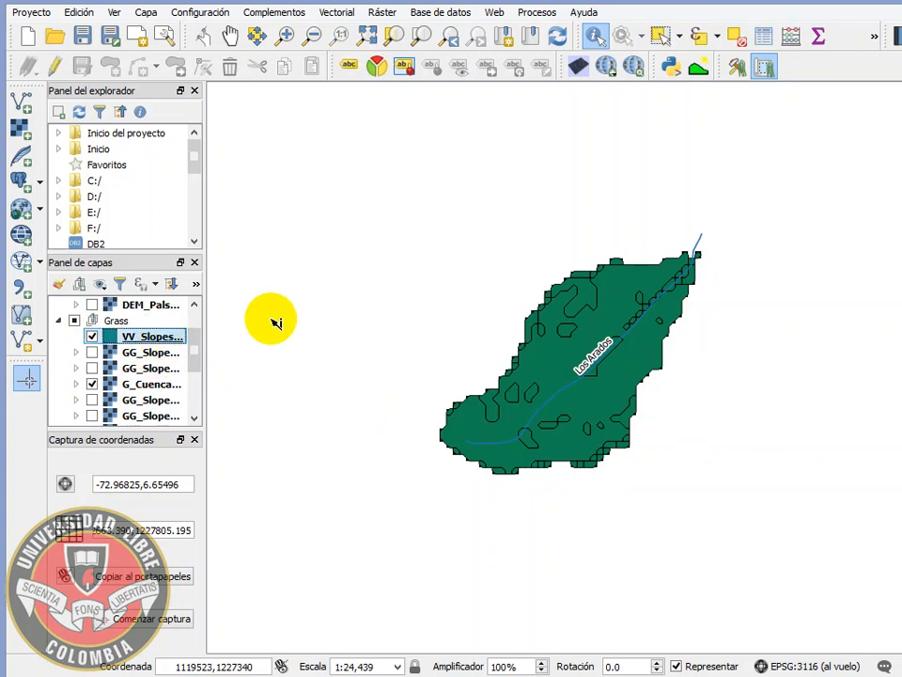
- Filter the GRASS modules by "v.out" and open the v.out.ogr vector export module
left_click(736, 67)
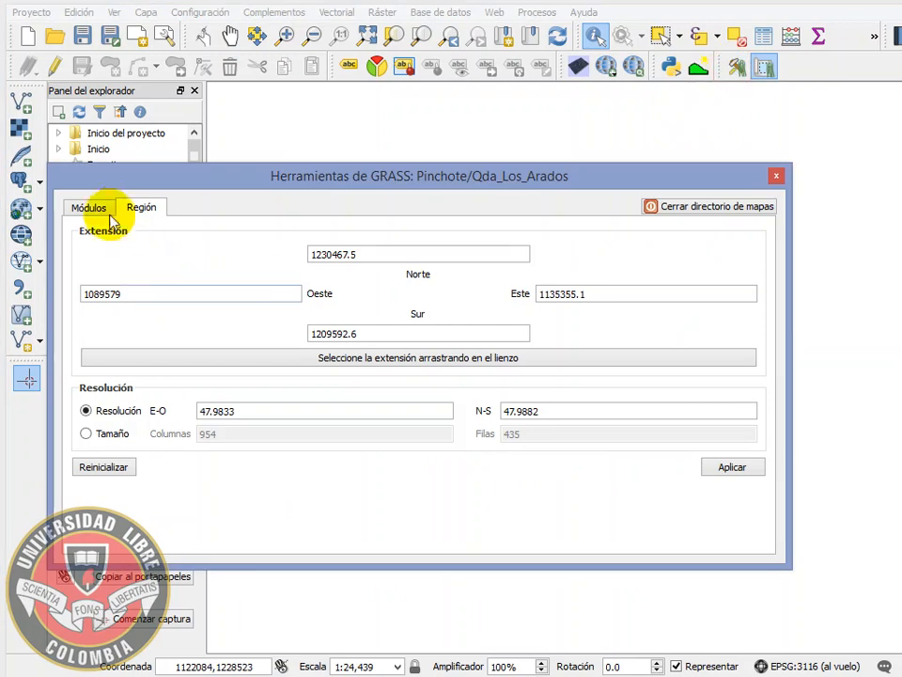
left_click(88, 207)
left_click_drag(192, 236, 81, 235)
type("v.out")
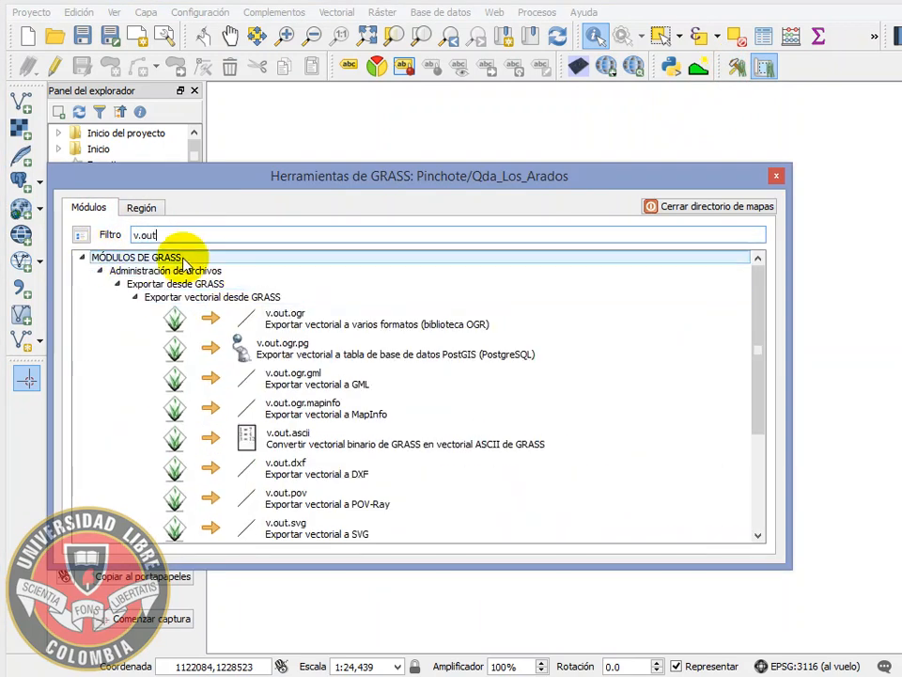
double_click(318, 325)
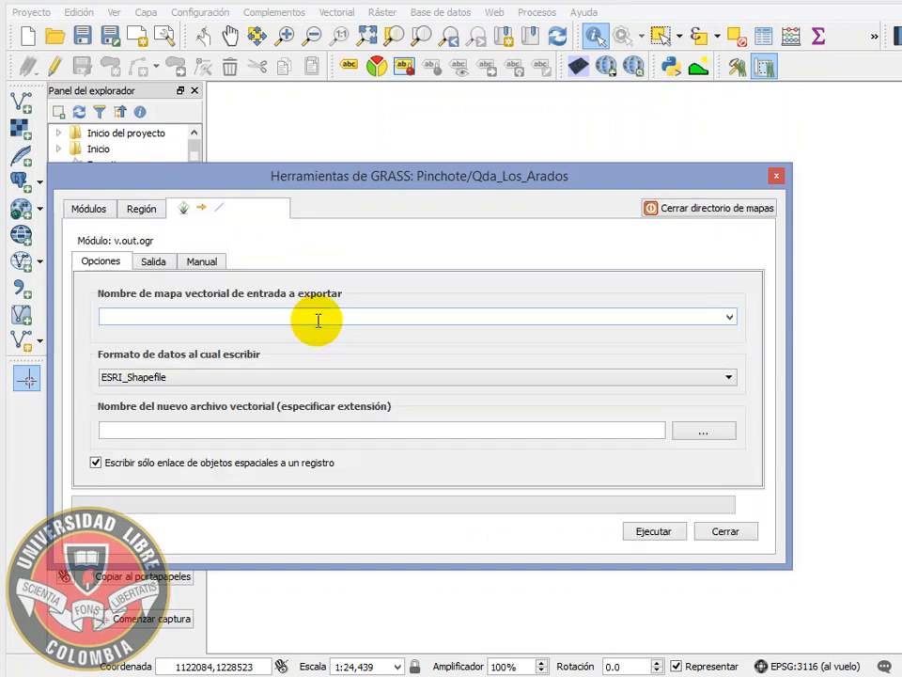
- Choose VV_Slopes_Cuenca as the vector map to export and exclude its centroids so only areas are written
left_click(730, 319)
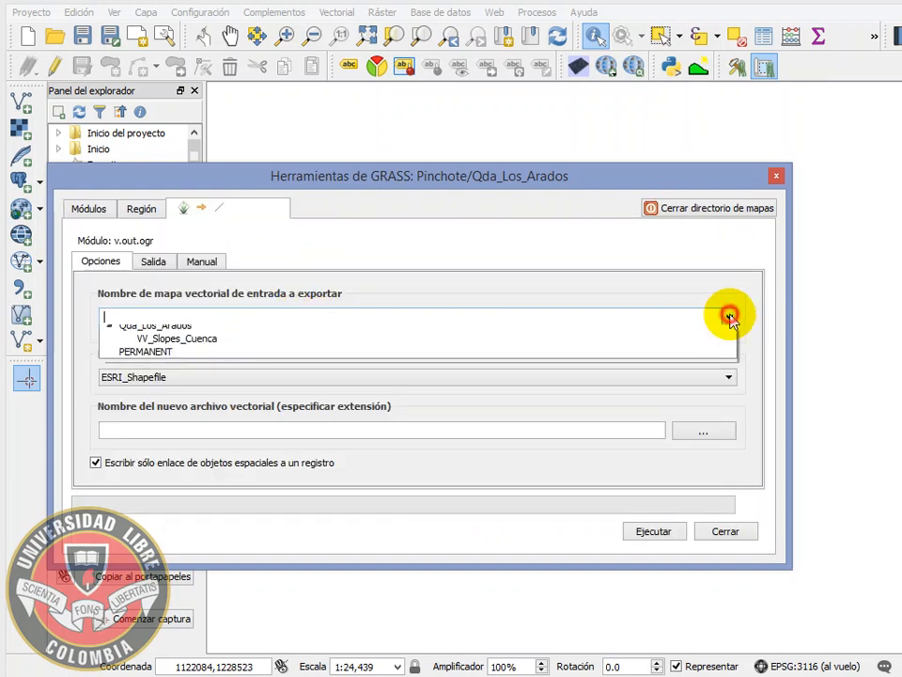
left_click(209, 340)
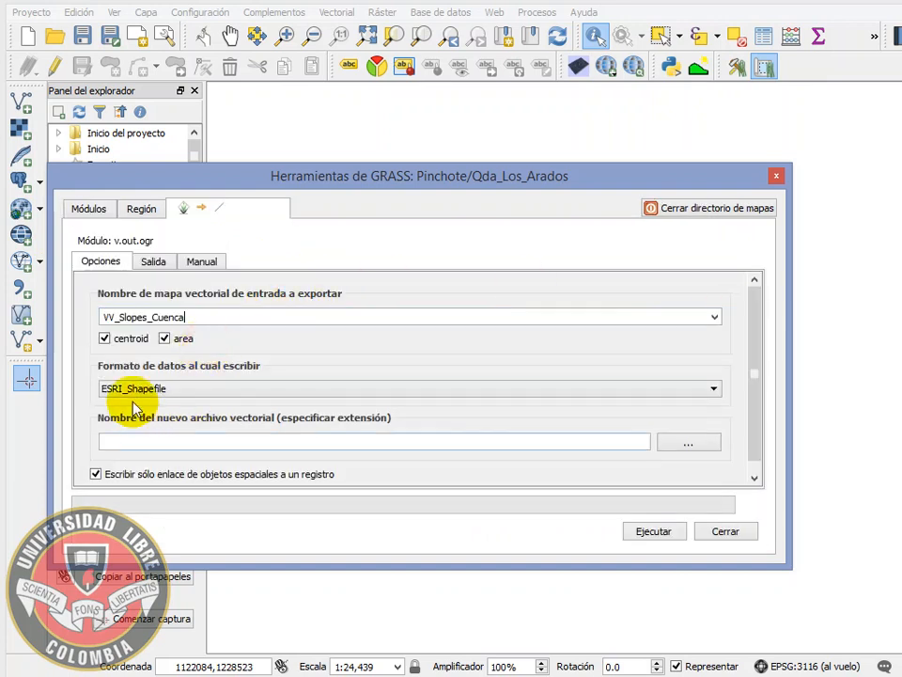
left_click(106, 339)
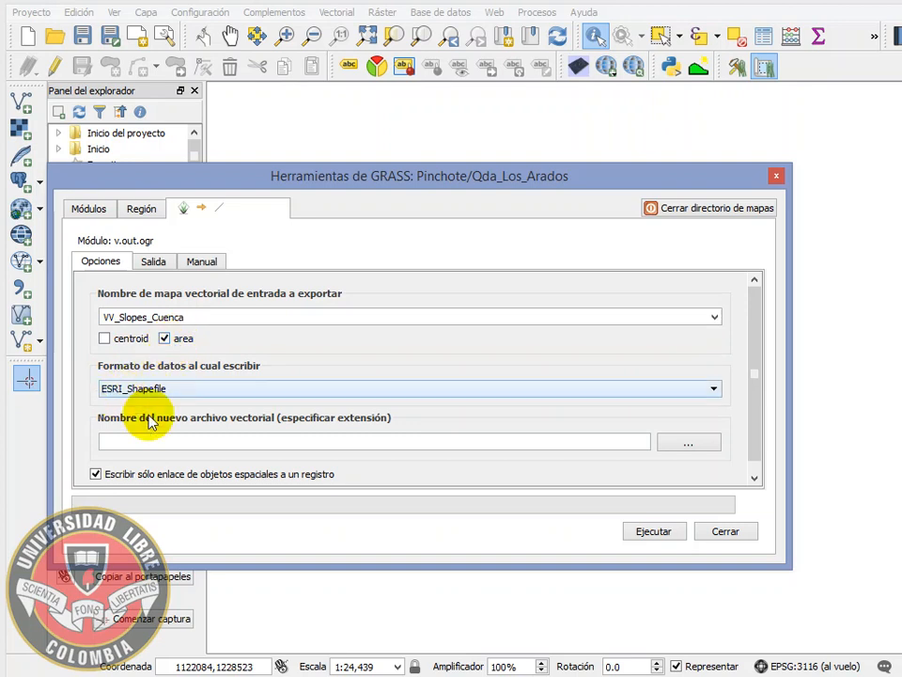
- Set the export file to Pendientes_Cuenca_Los_Arados.shp in the Cuenca/Shape folder
left_click(689, 443)
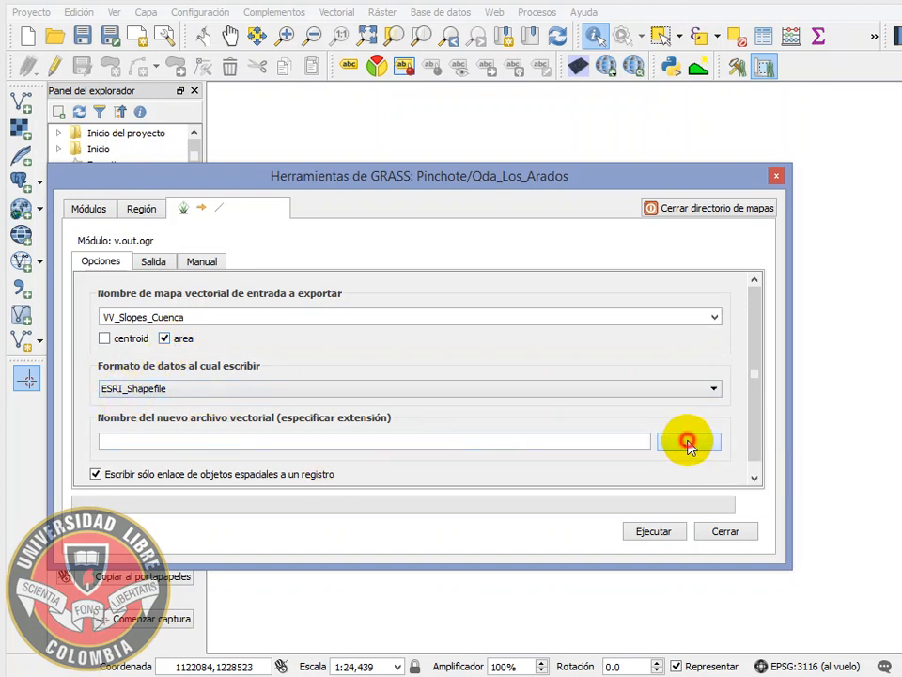
left_click(466, 181)
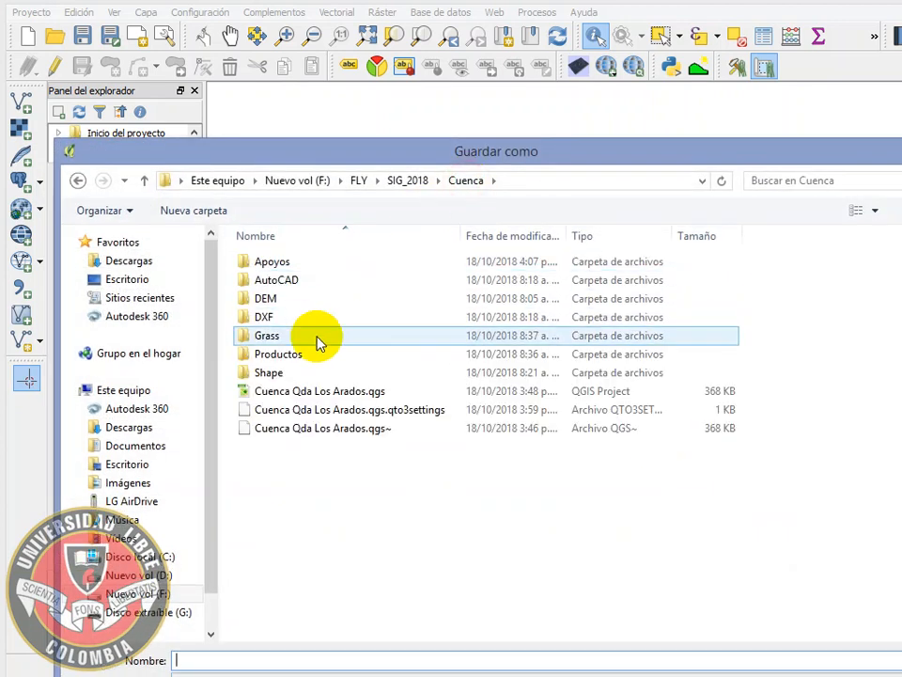
double_click(237, 374)
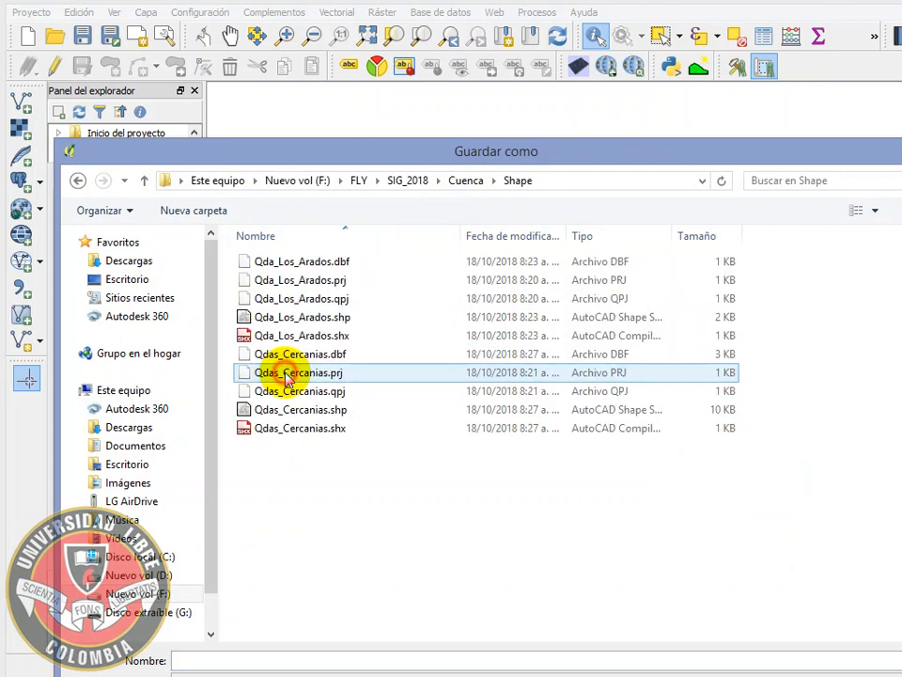
left_click(283, 661)
type("Pendientes_Cuenca_Los_Arados.shp")
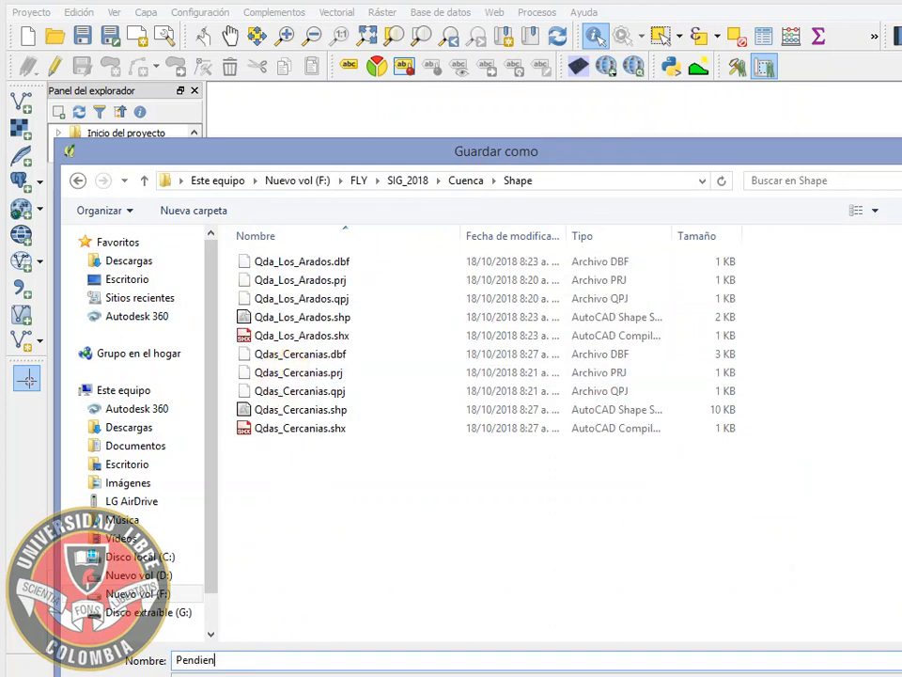
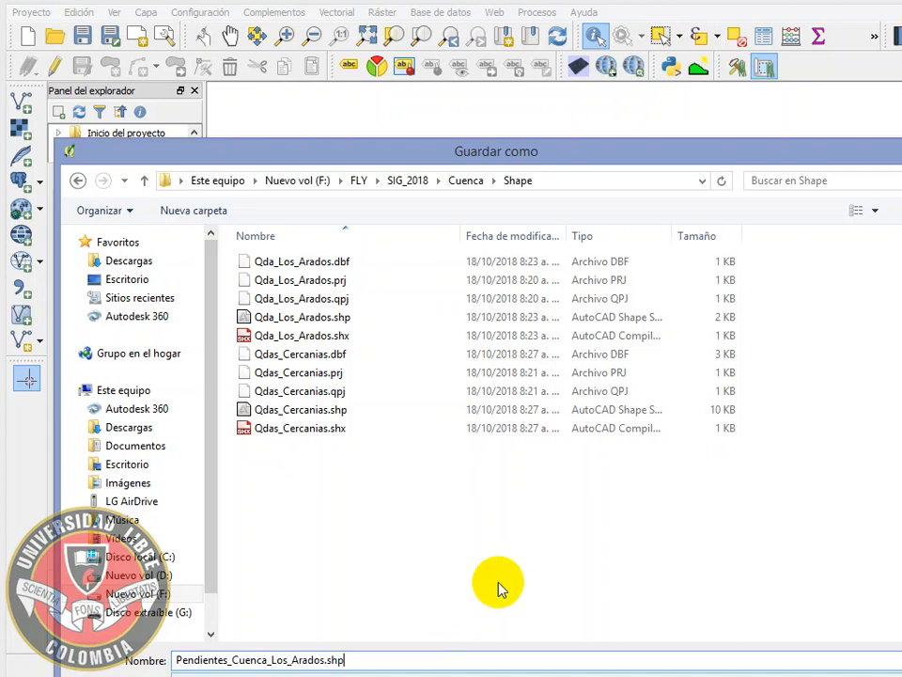
left_click_drag(288, 153, 284, 59)
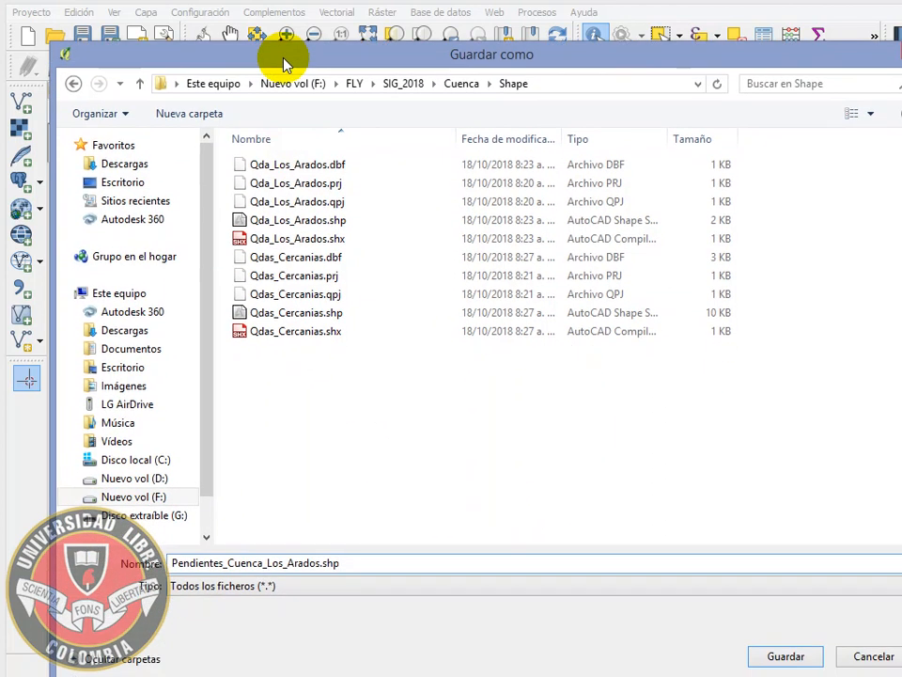
left_click(784, 656)
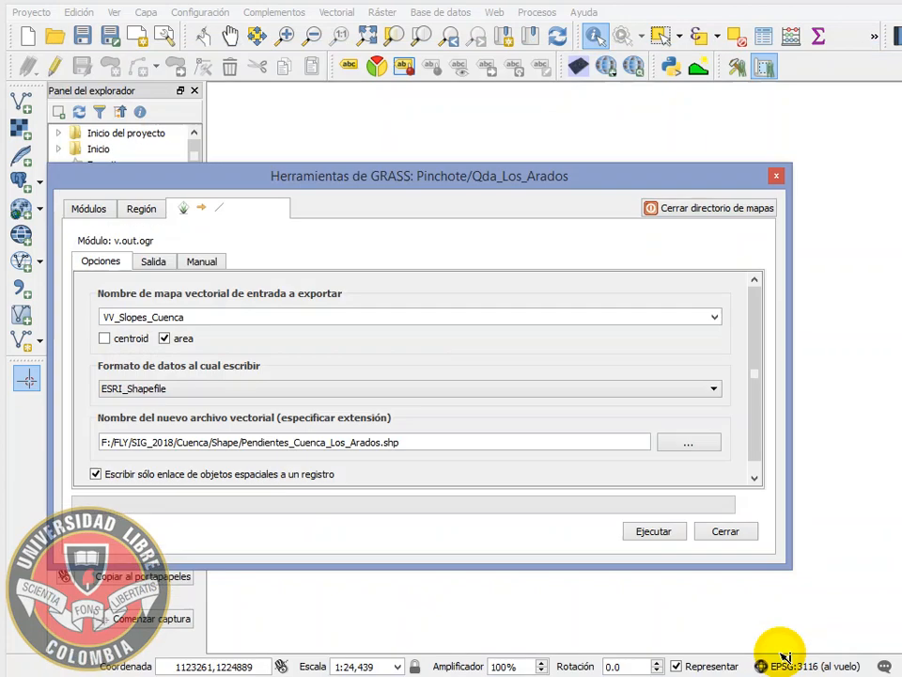
- Run the v.out.ogr export to shapefile, and close the module and the GRASS tools
left_click(653, 532)
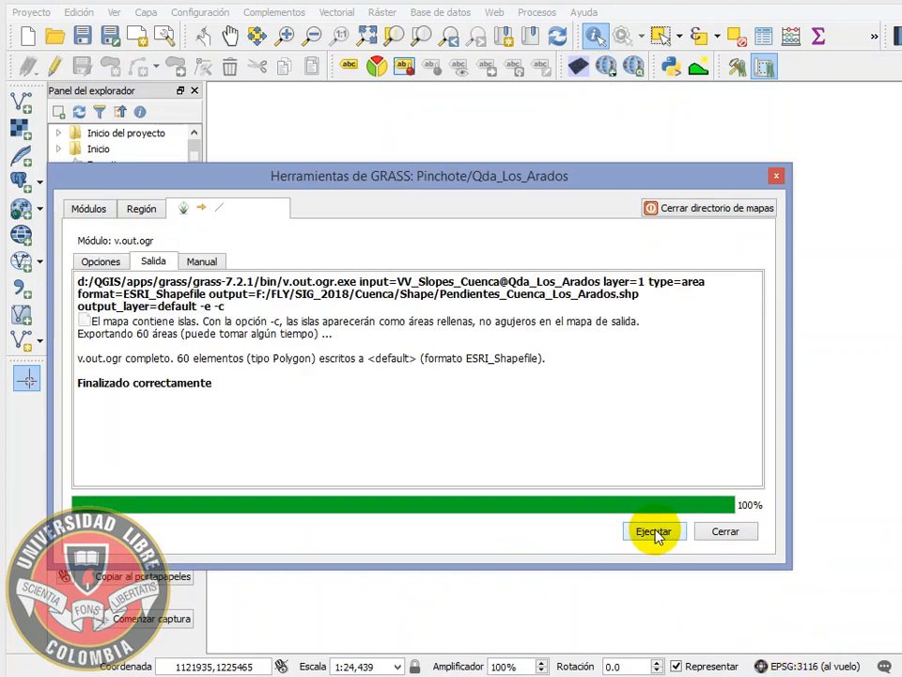
left_click(724, 532)
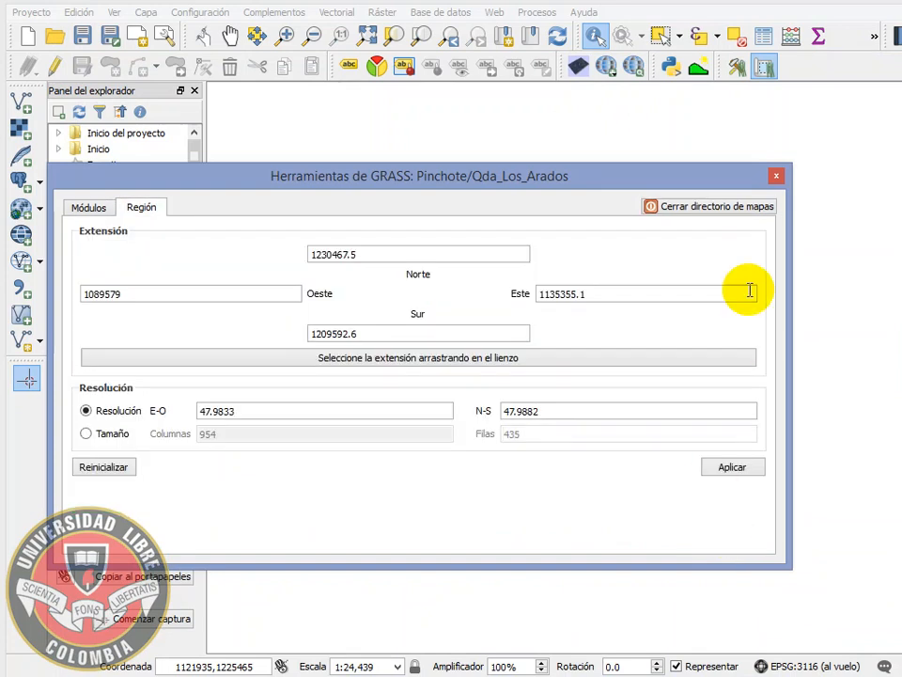
left_click(777, 176)
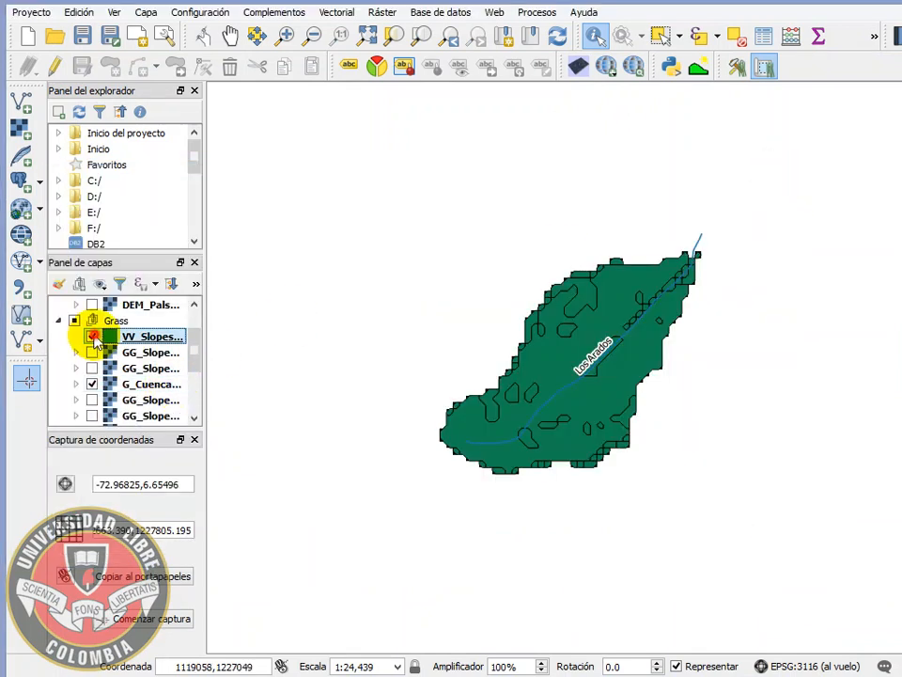
- Hide the VV_Slopes_Cuenca layer, collapse the Grass group and make the QGis group the active one
left_click(91, 336)
left_click(59, 320)
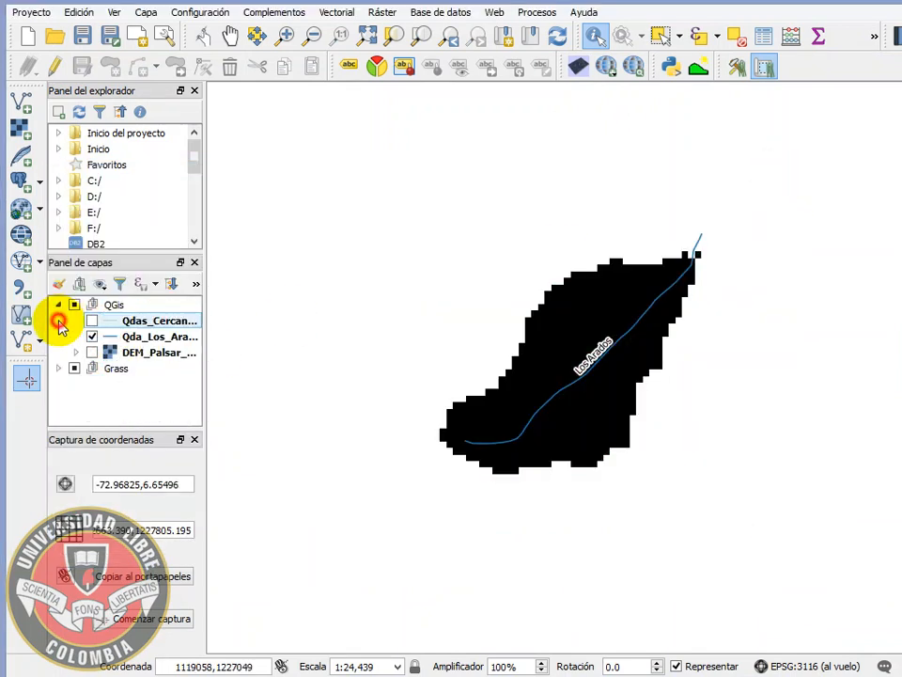
left_click(76, 303)
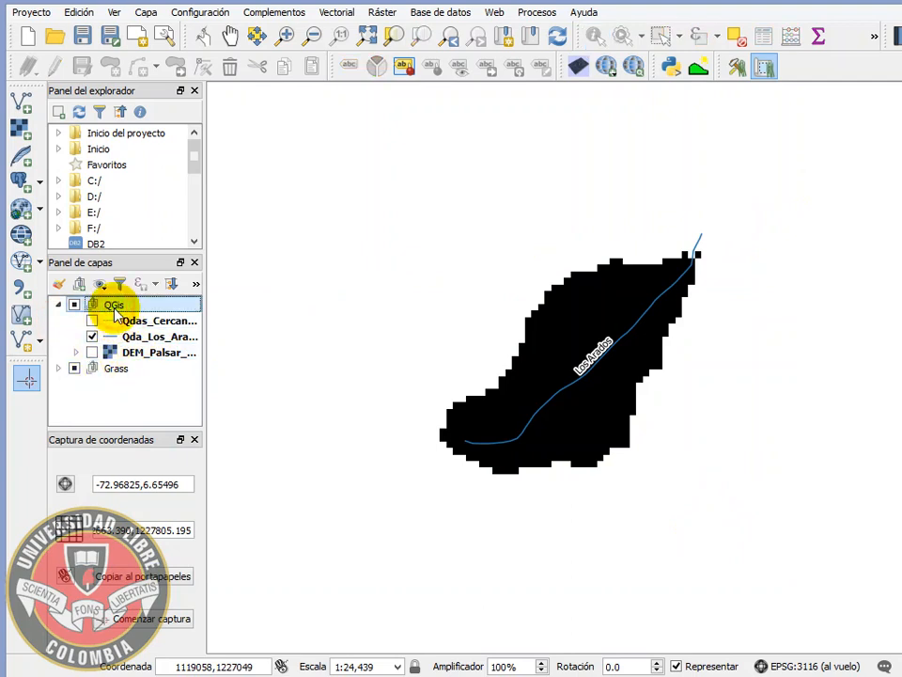
- Add the Pendientes_Cuenca_Los_Arados shapefile from the project's Shape folder to the QGis layer group
left_click(59, 133)
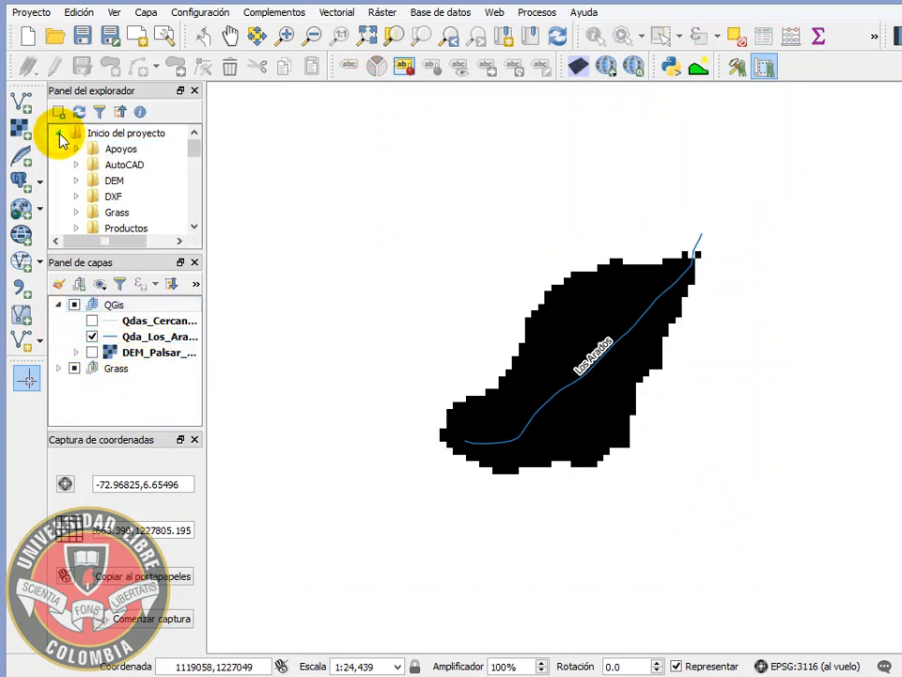
left_click(197, 225)
left_click(197, 226)
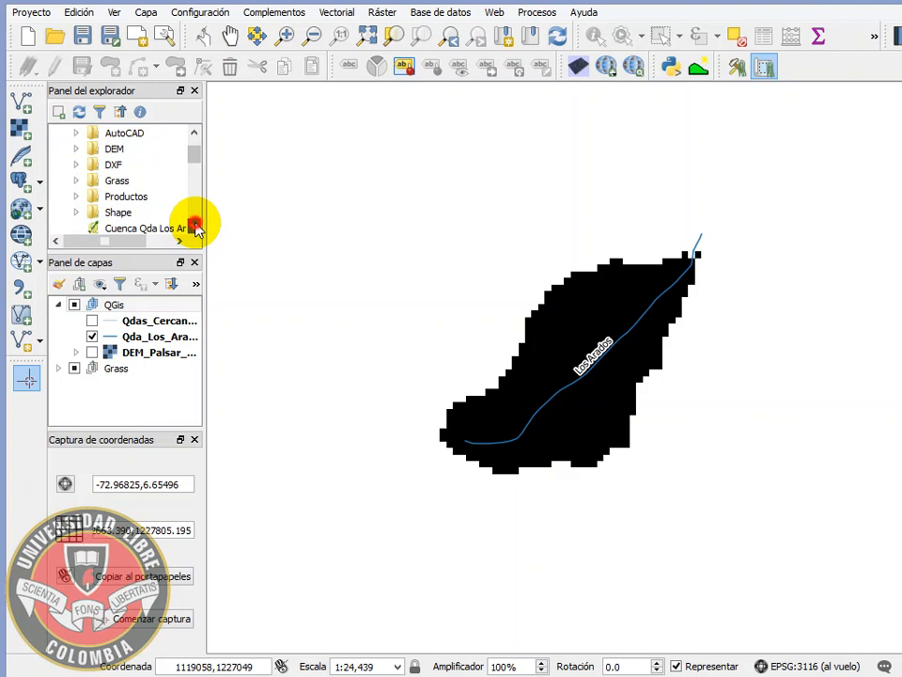
left_click(198, 226)
left_click(77, 197)
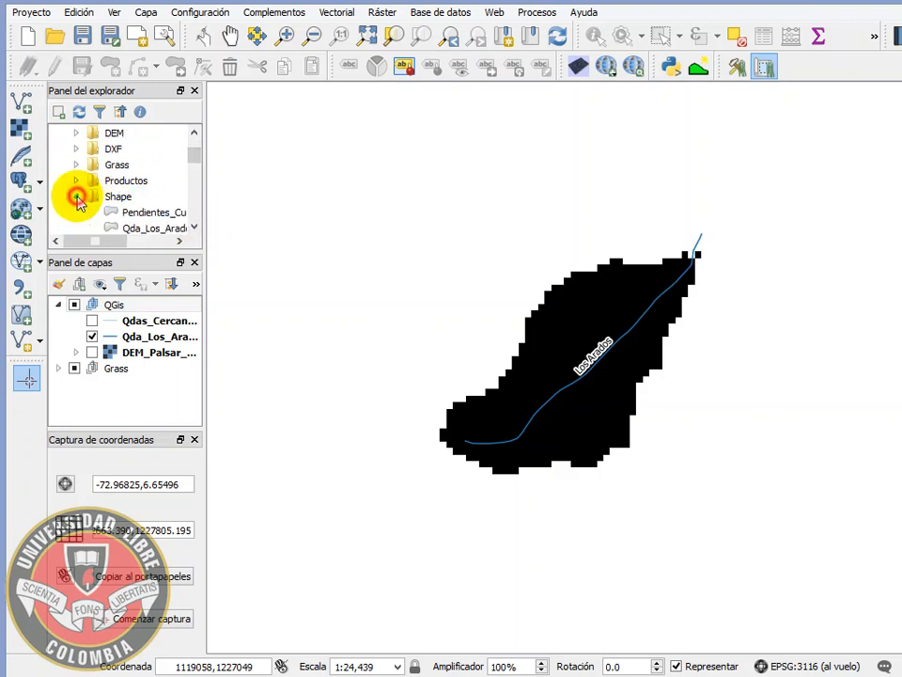
left_click_drag(117, 242, 86, 240)
left_click(116, 209)
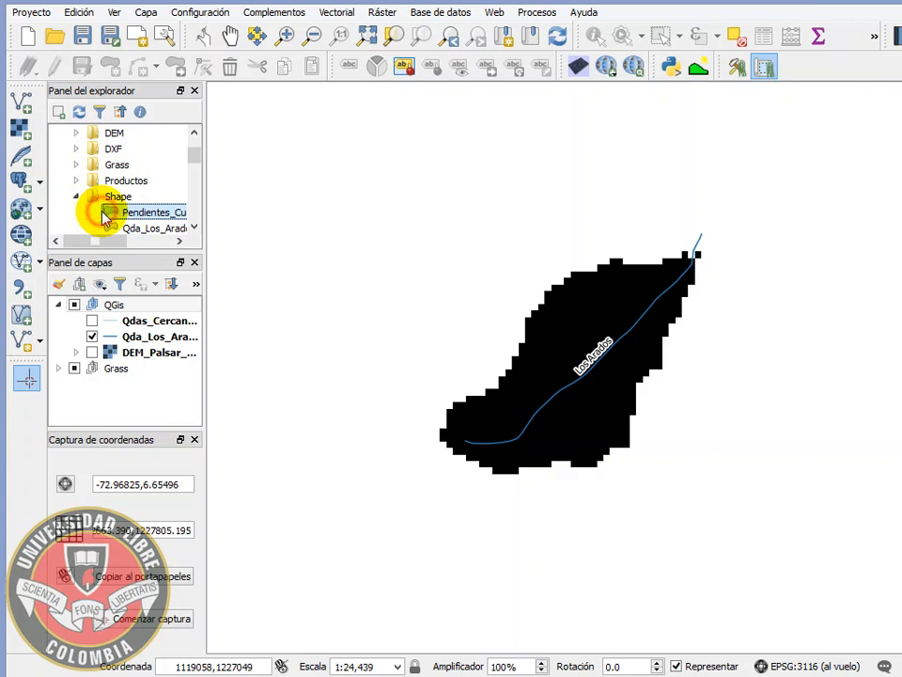
double_click(106, 214)
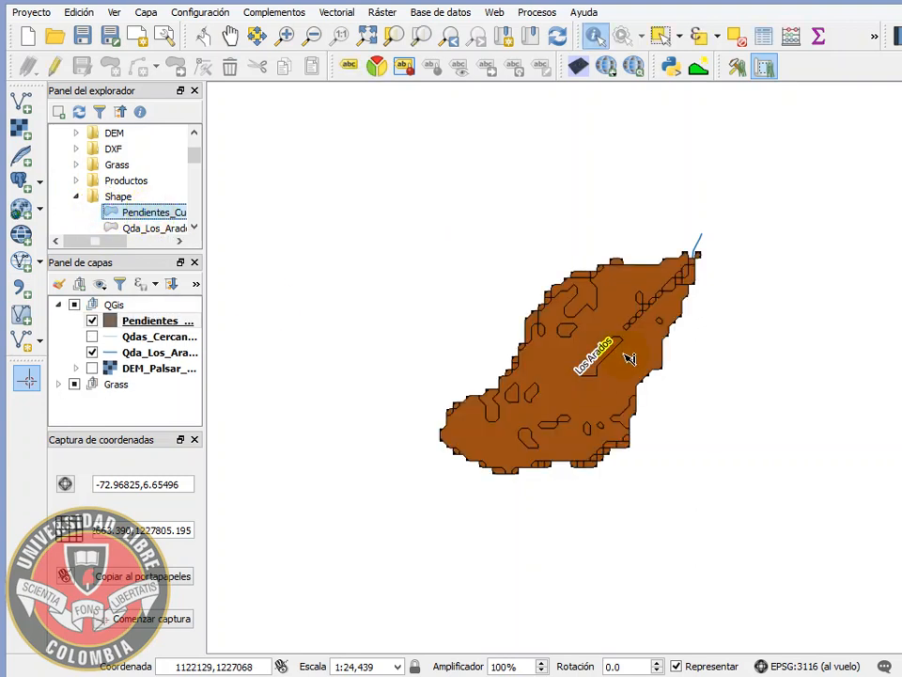
- Examine the attribute table of the Pendientes_Cuenca_Los_Arados layer, fitting its window to the screen, and close it
left_click(155, 323)
right_click(155, 322)
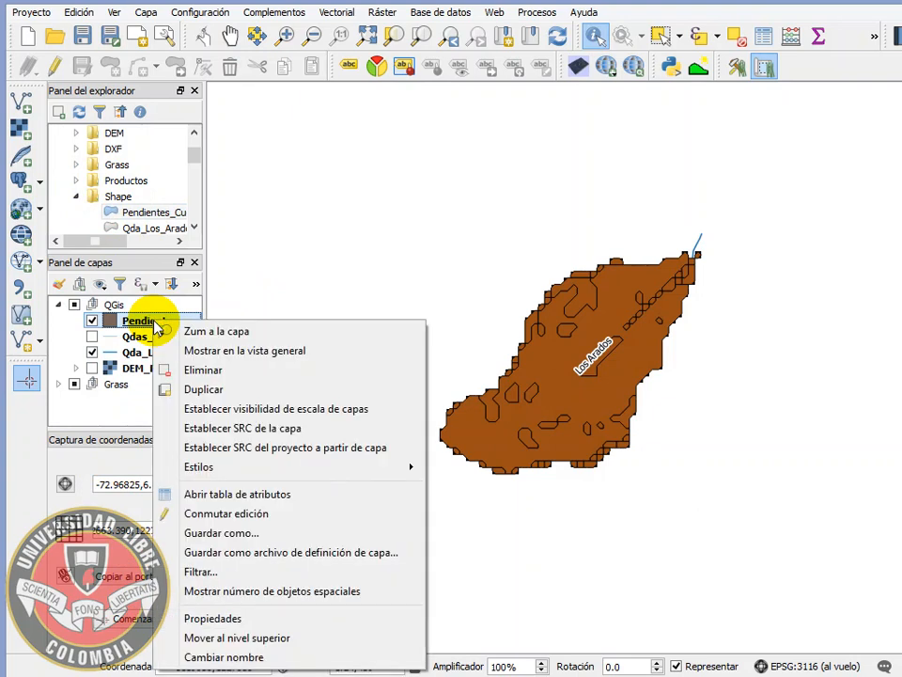
left_click(287, 495)
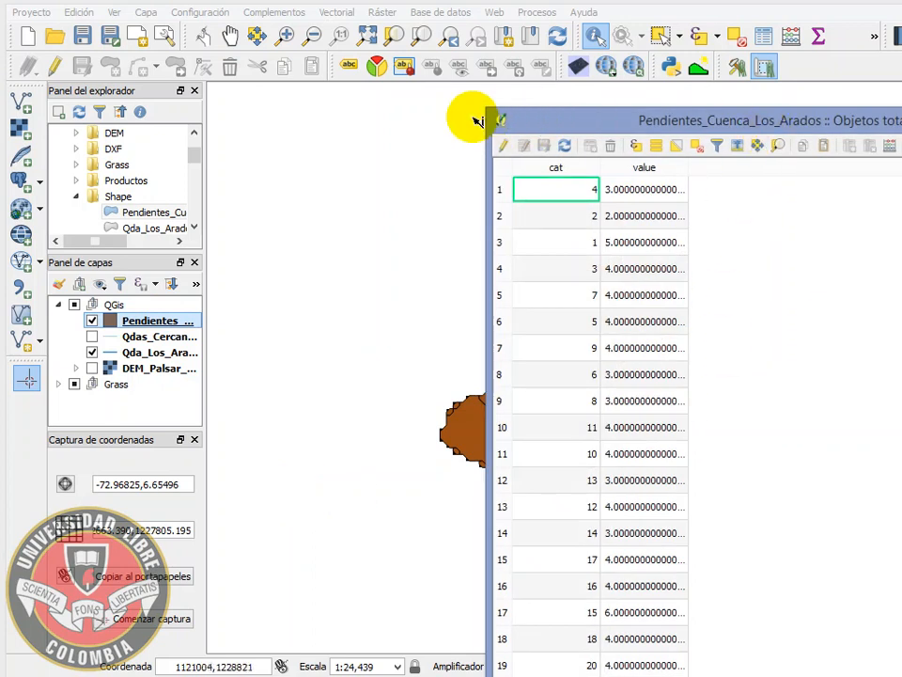
left_click_drag(489, 112, 439, 446)
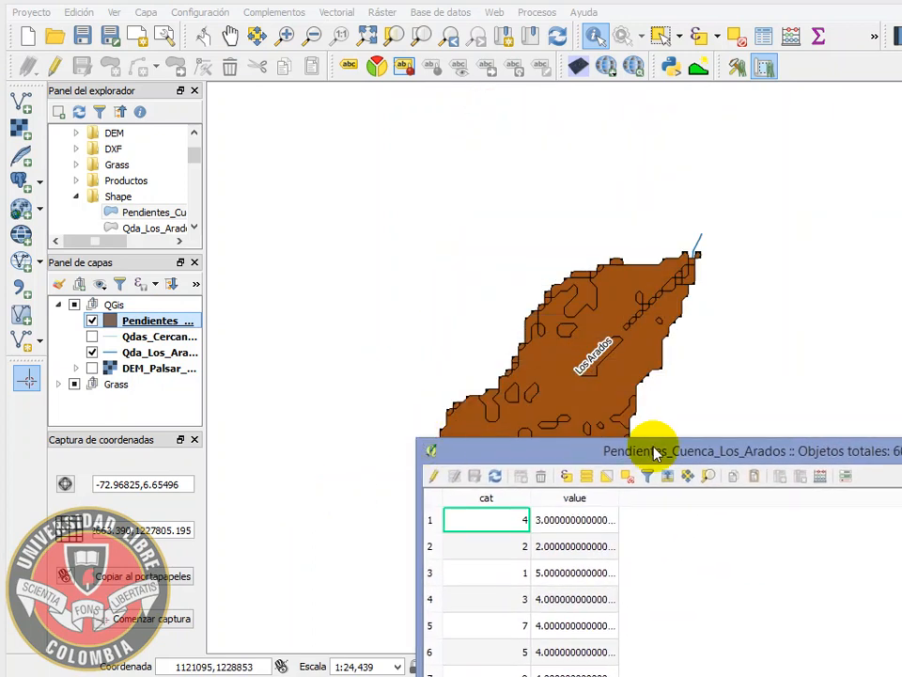
left_click_drag(653, 450, 326, 112)
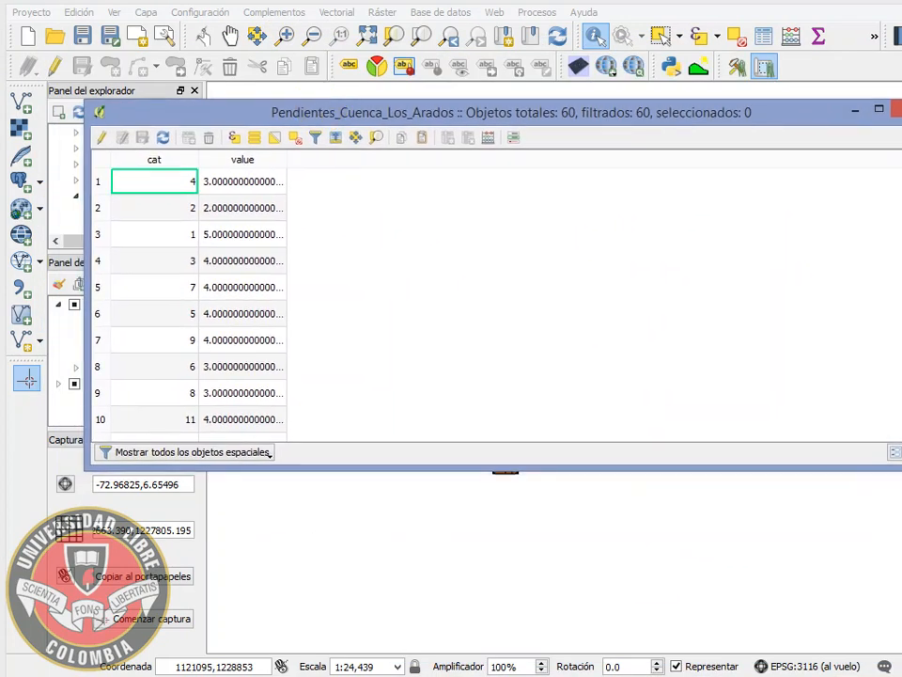
left_click_drag(898, 183, 770, 185)
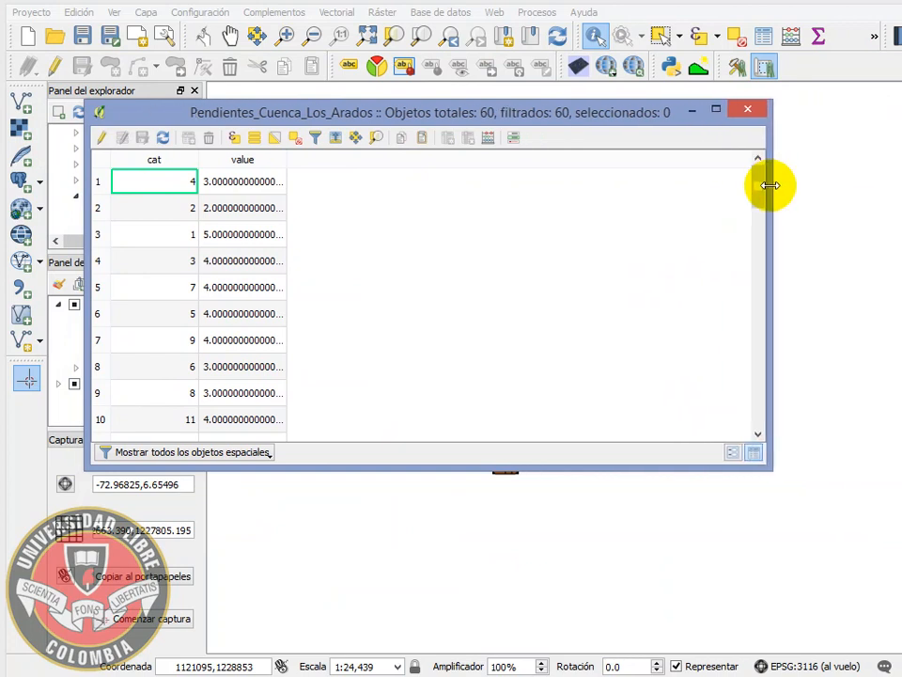
left_click(750, 114)
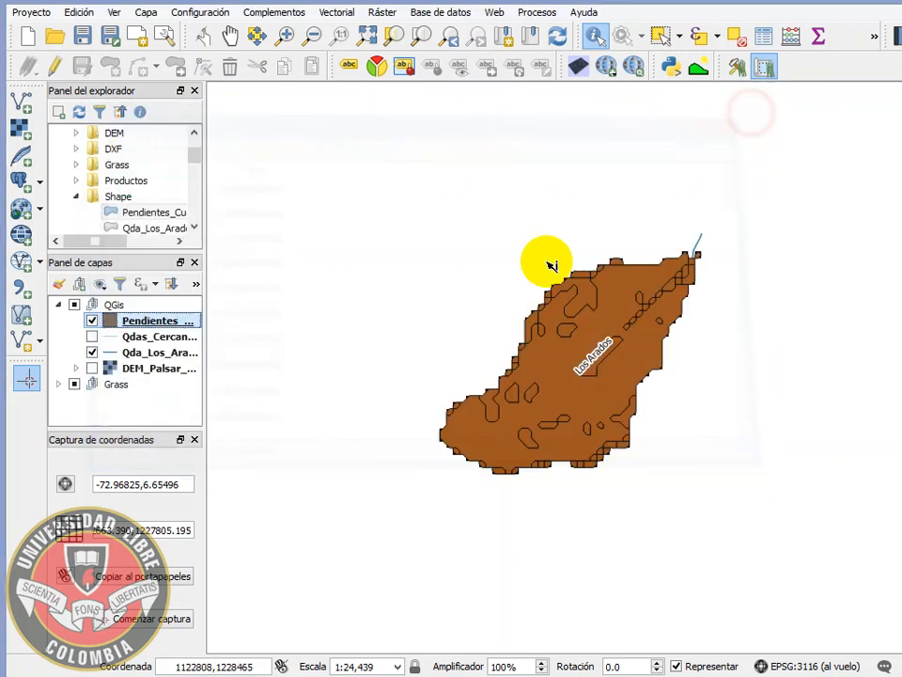
- Set the Pendientes_Cuenca_Los_Arados layer style to categorized on the value column with random colours, and classify it
double_click(120, 321)
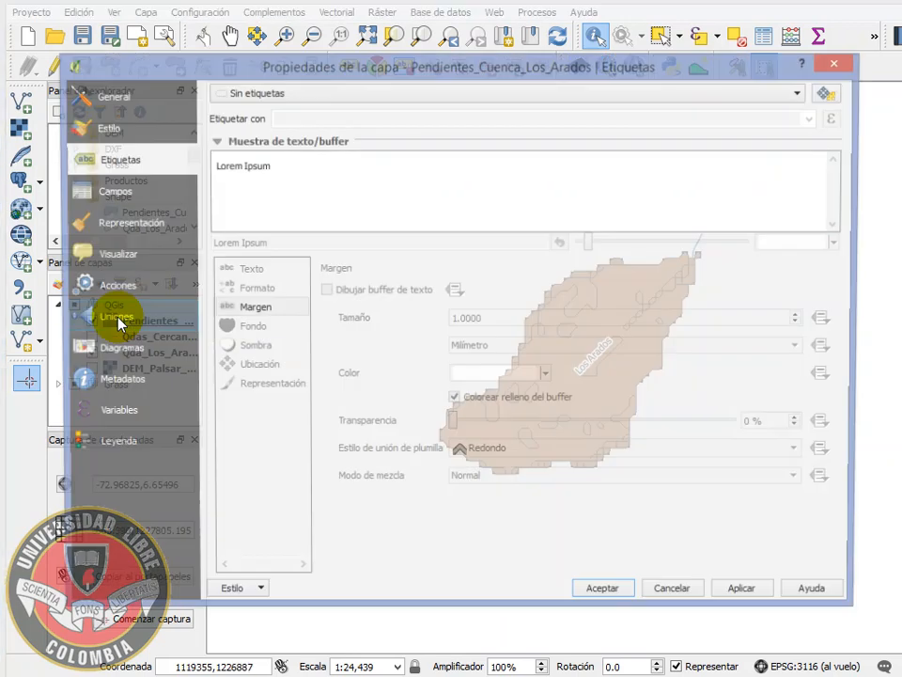
left_click(139, 130)
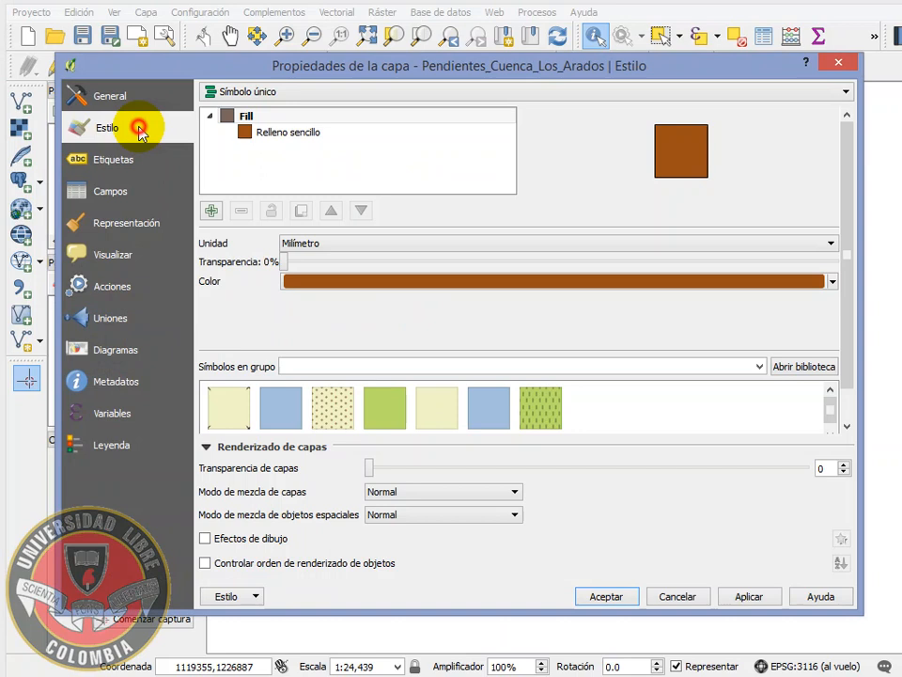
left_click(378, 90)
left_click(285, 137)
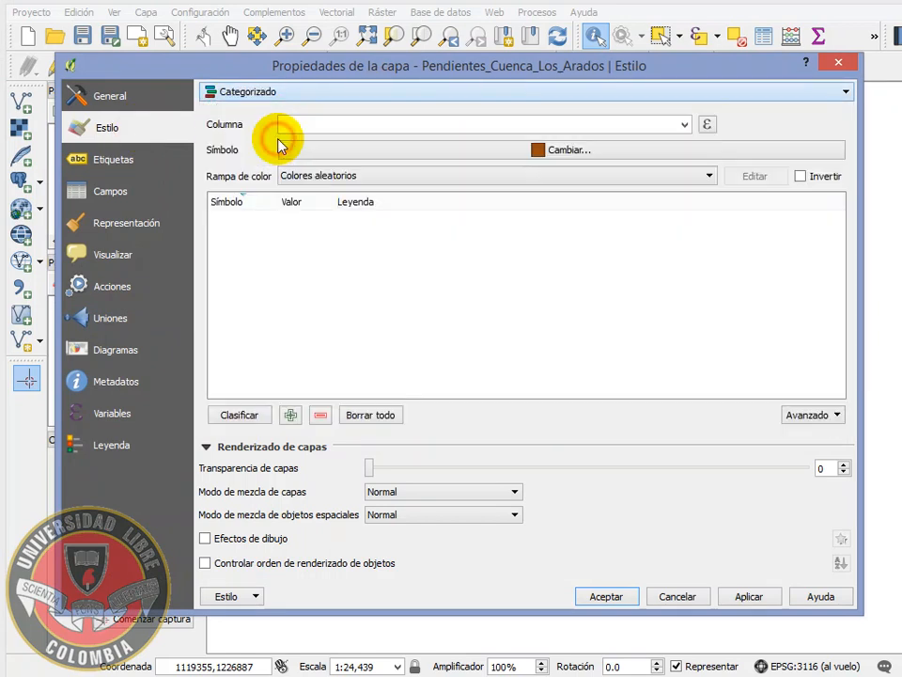
left_click(692, 127)
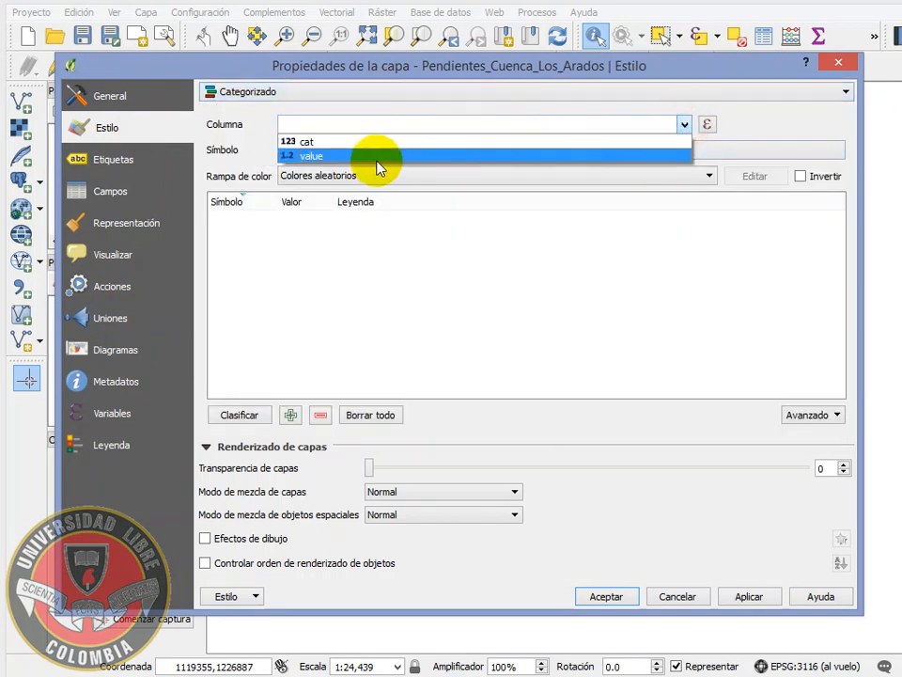
left_click(380, 156)
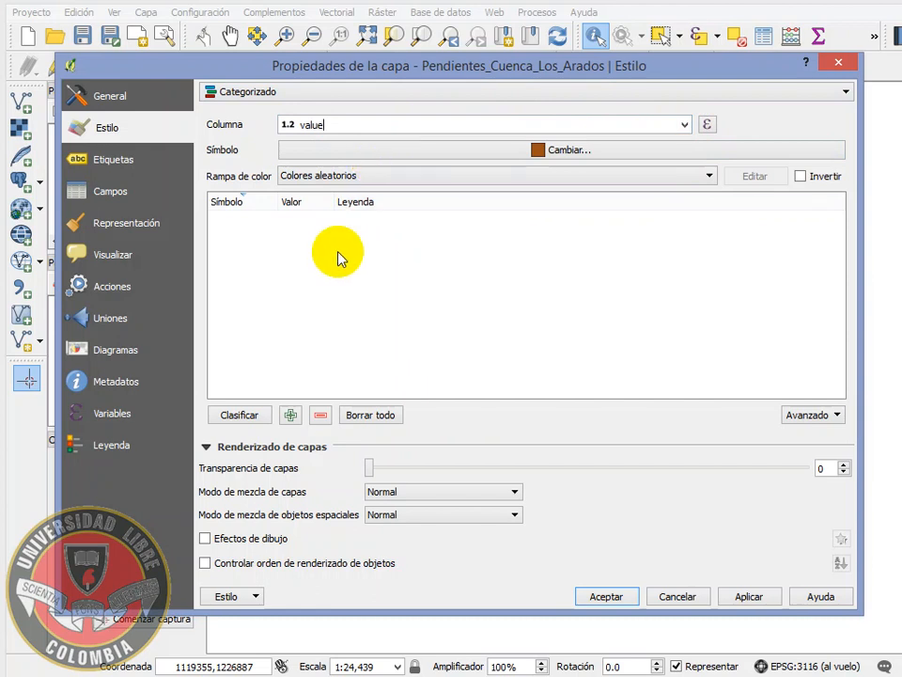
left_click(240, 415)
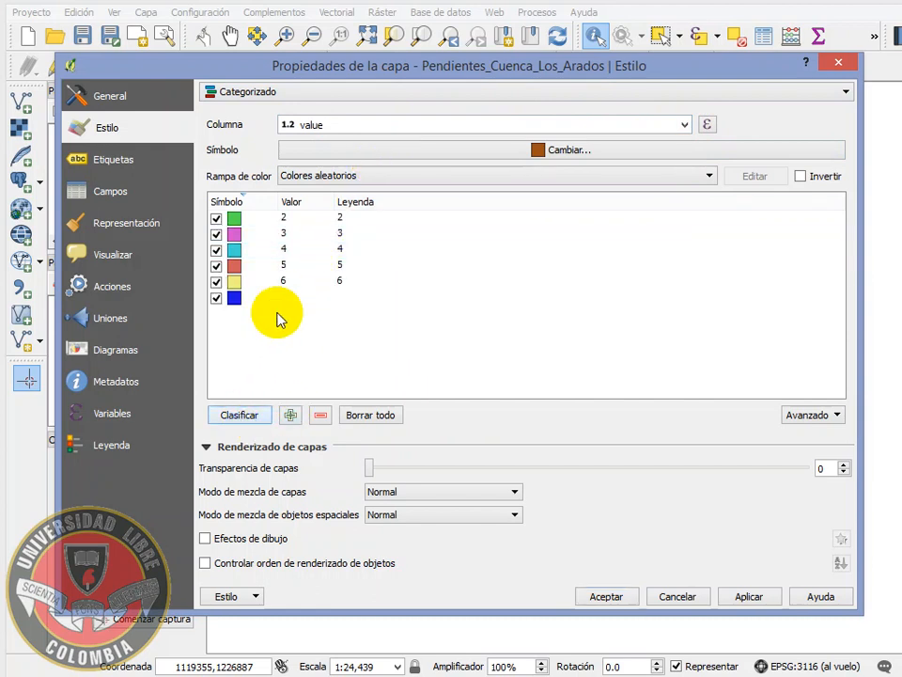
- Open Pendientes.txt from the Cuenca/Apoyos folder for reference and set the legend of value 2 to 3 - 7
left_click(360, 218)
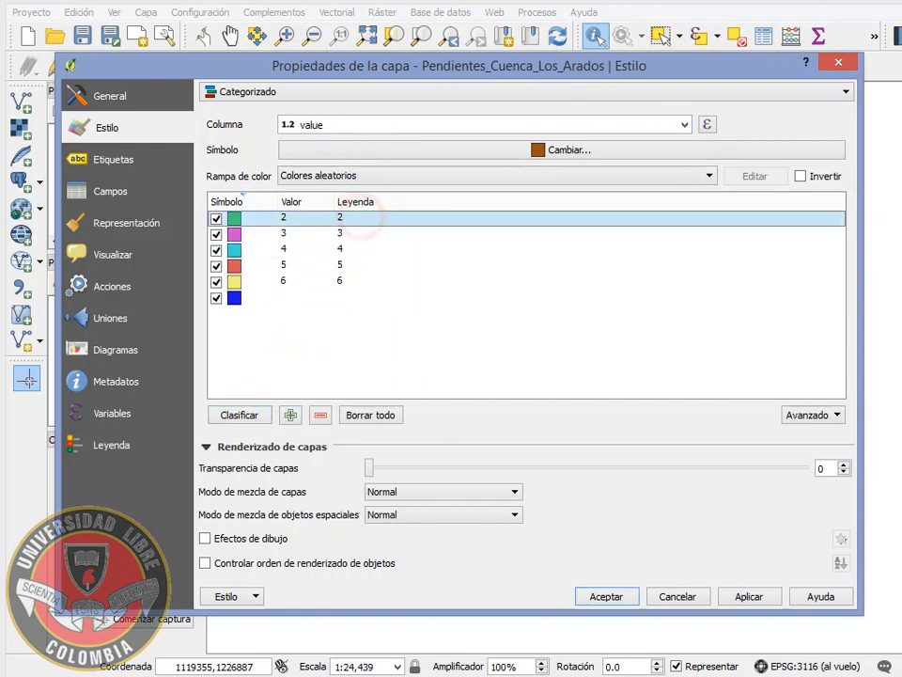
left_click(28, 675)
left_click(33, 658)
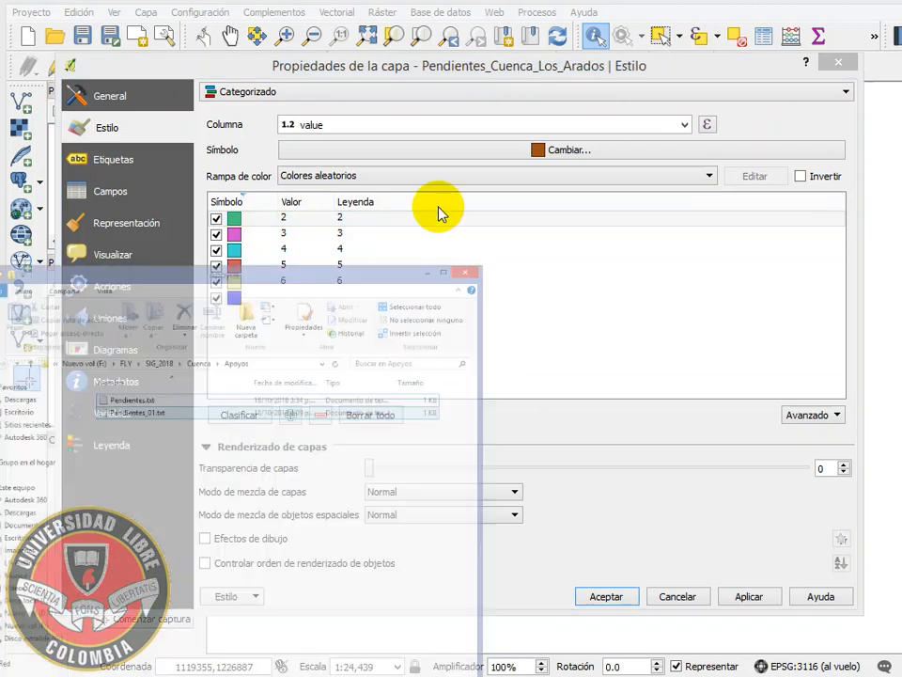
double_click(340, 215)
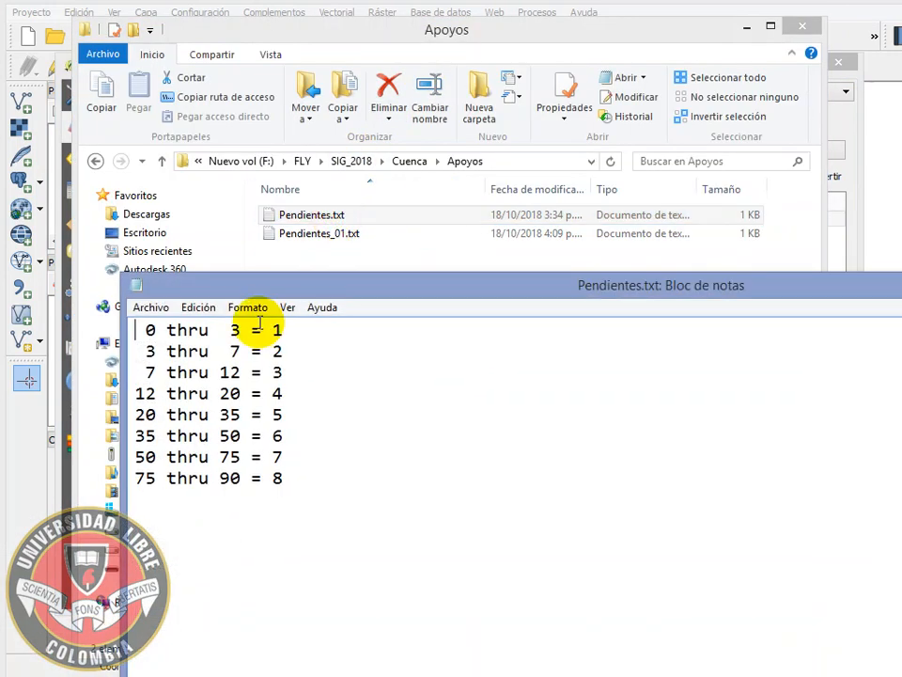
left_click(749, 26)
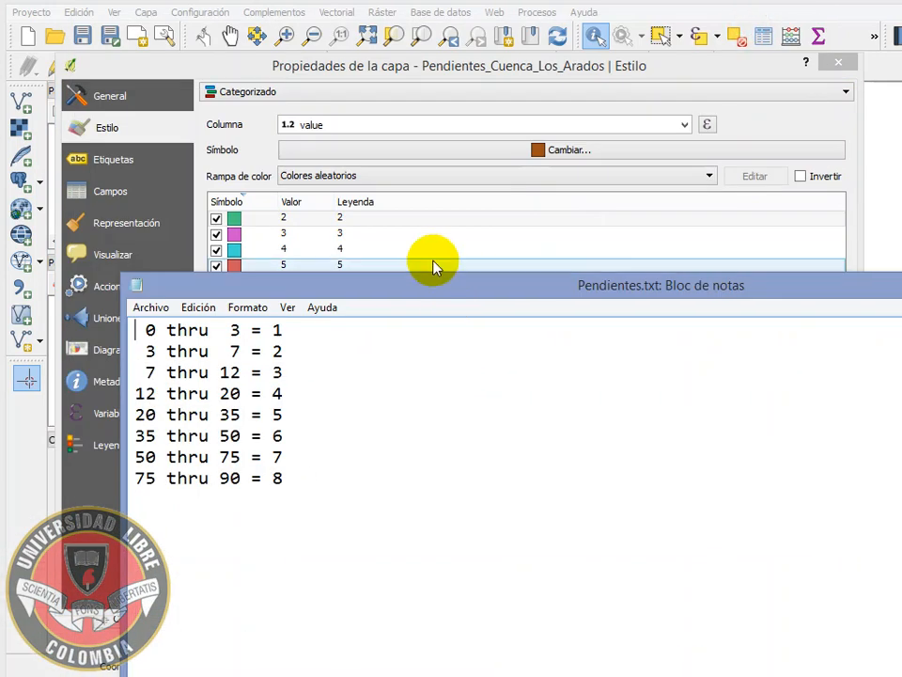
double_click(386, 218)
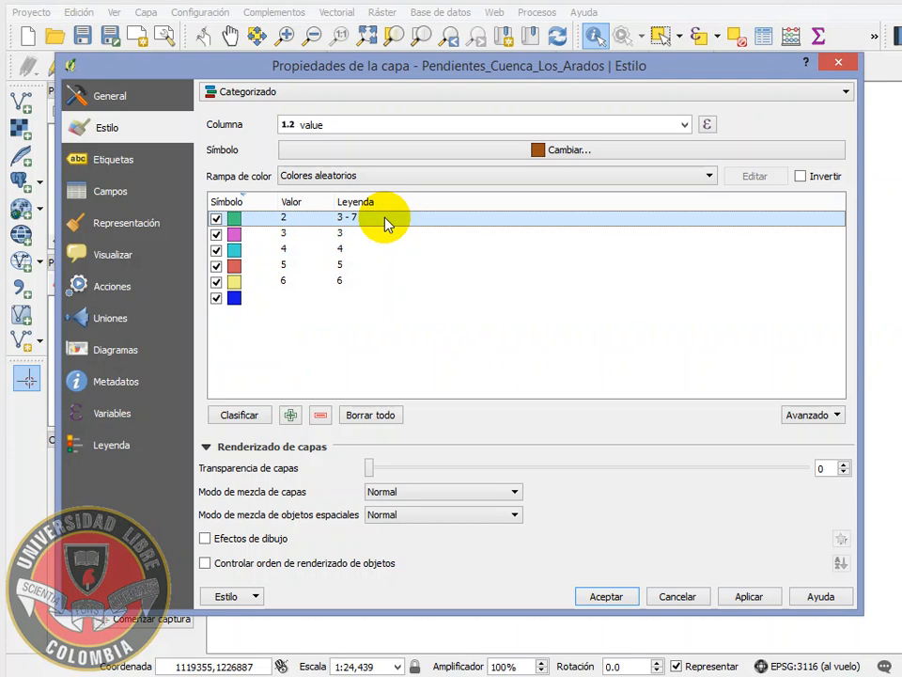
- Following the ranges in Pendientes.txt, set the legend of value 3 to 7 - 12 and of value 4 to 12 - 20
left_click(900, 457)
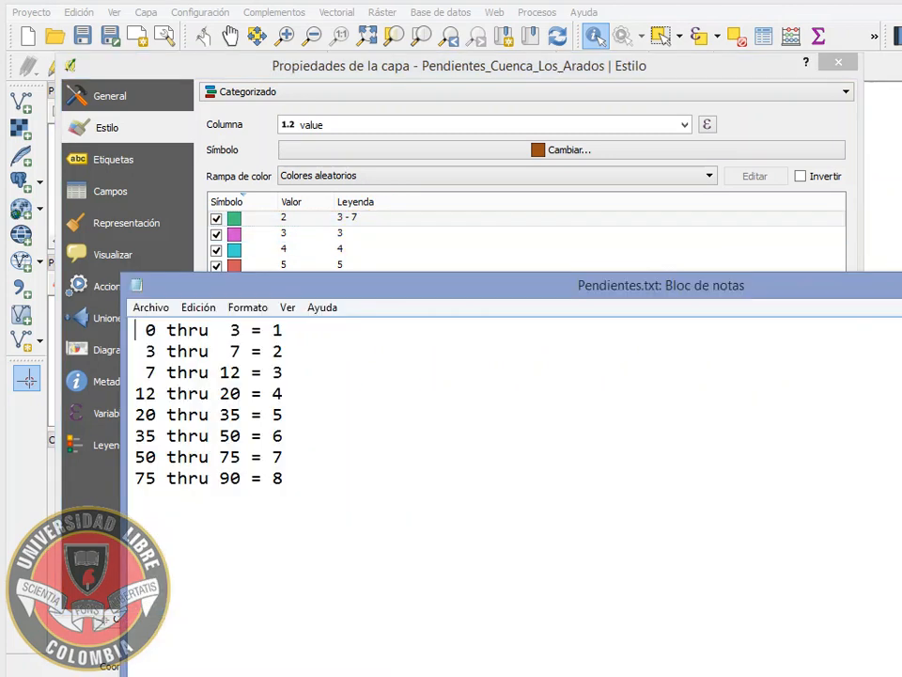
left_click_drag(298, 375, 146, 372)
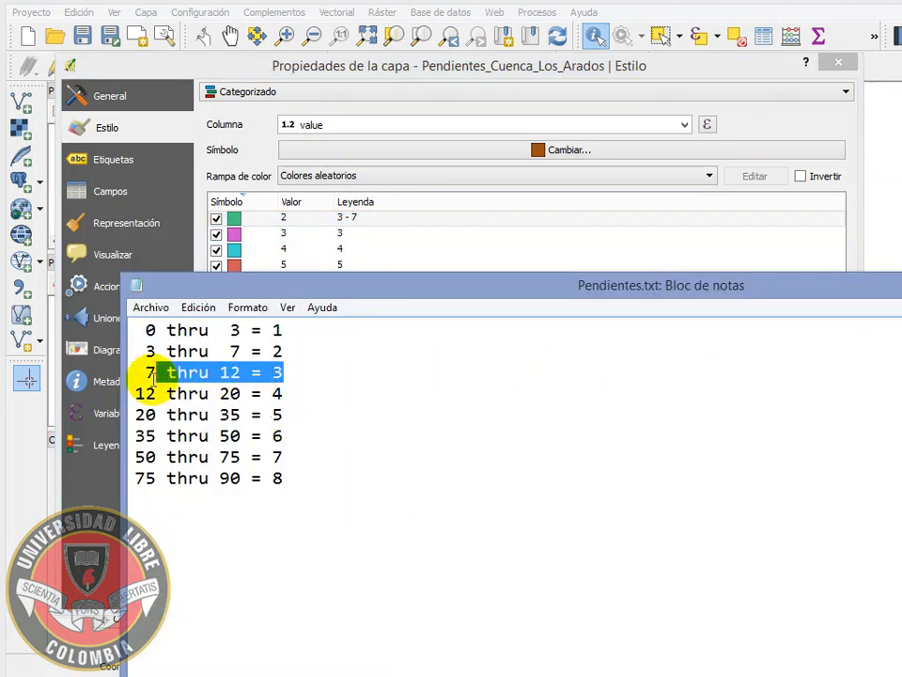
double_click(358, 235)
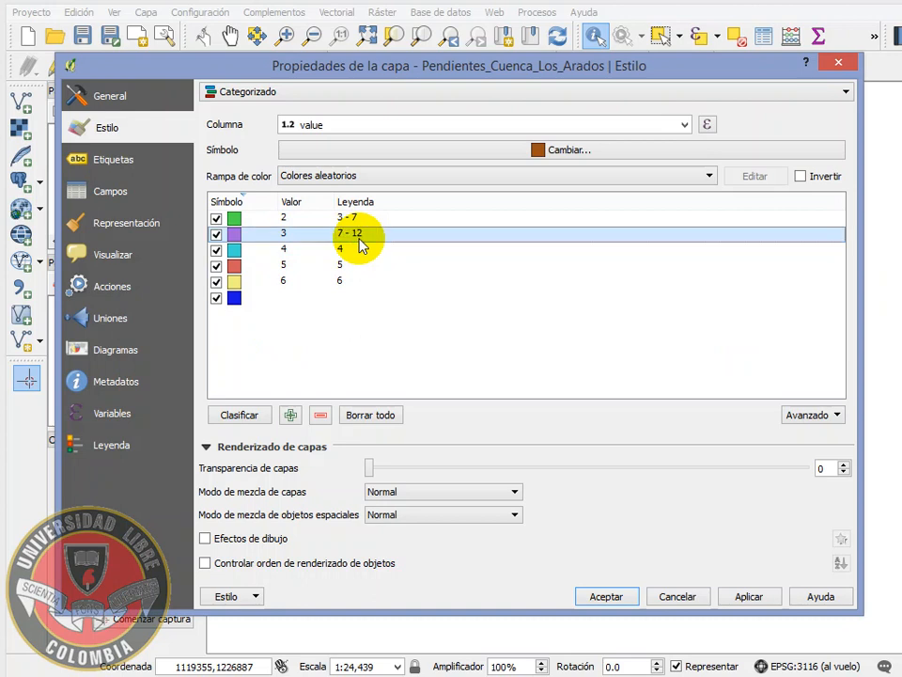
key("alt+Tab")
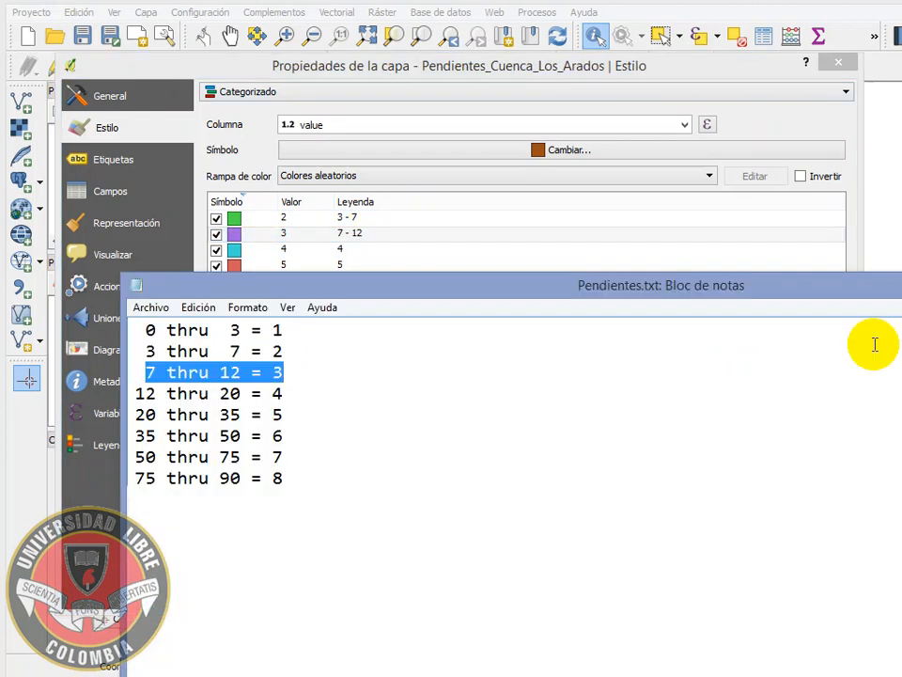
left_click_drag(287, 394, 121, 394)
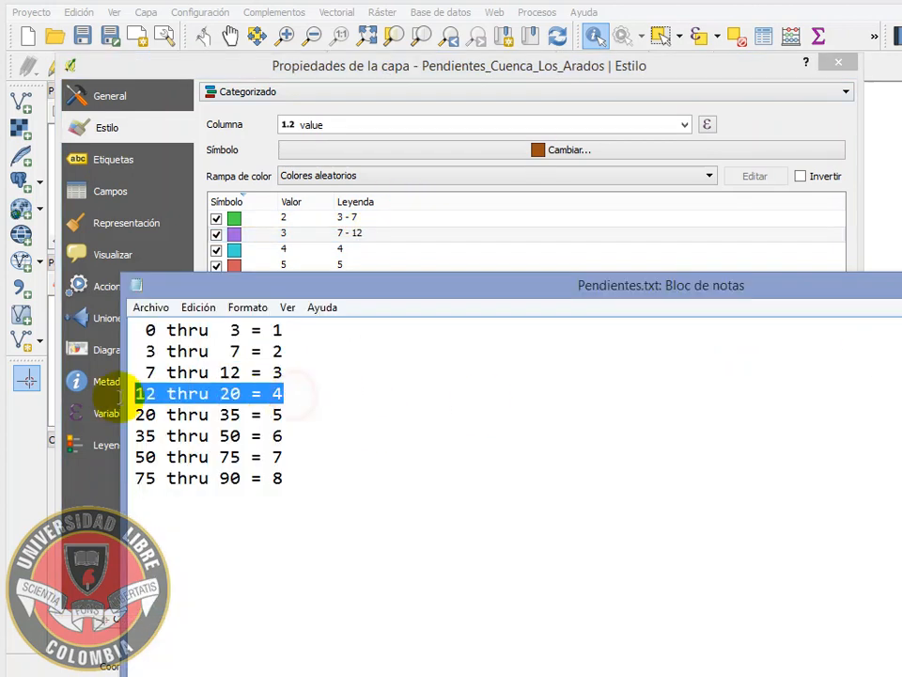
left_click(453, 76)
left_click(356, 250)
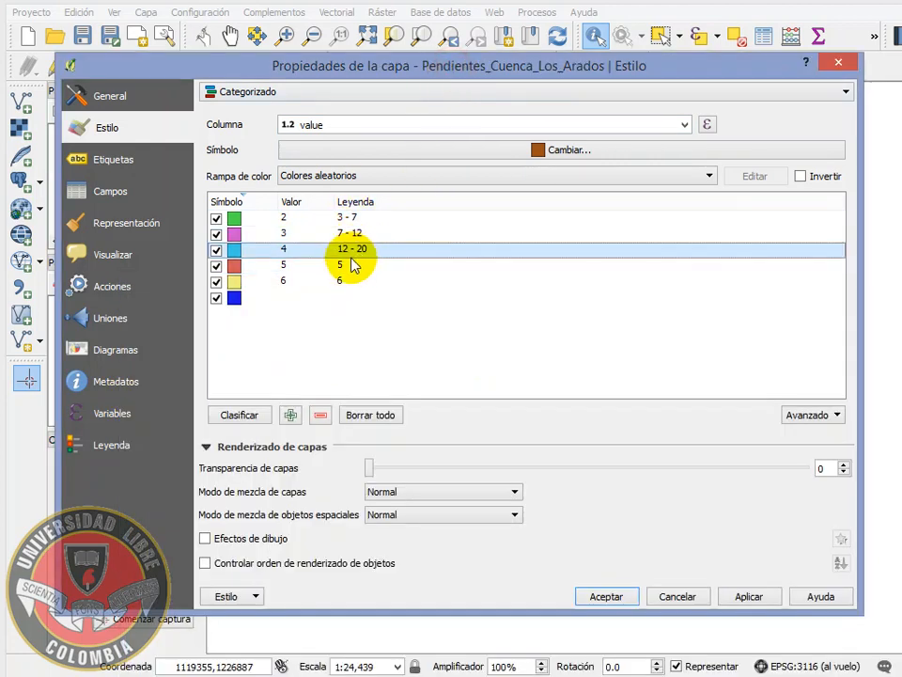
- Check the range for class 5 in Pendientes.txt and set the legend of value 5 to 20 - 35
left_click(353, 268)
key("alt+Tab")
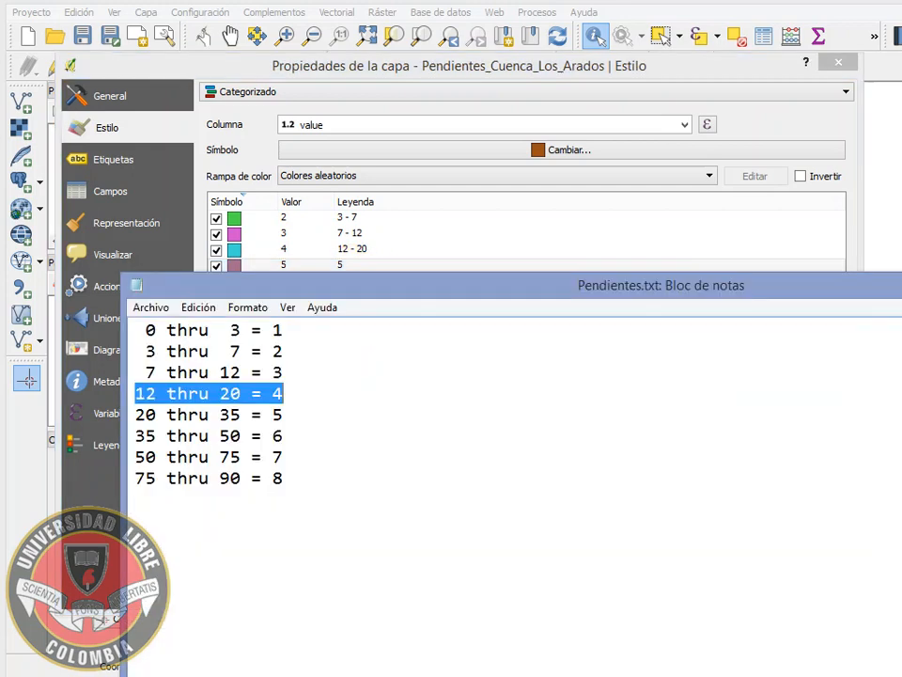
left_click_drag(282, 415, 145, 415)
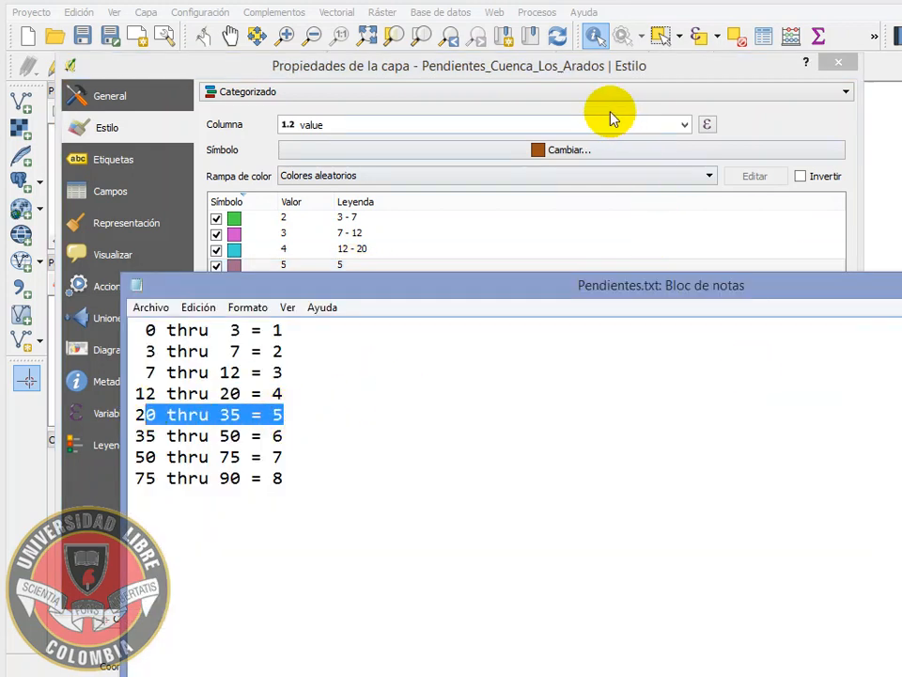
left_click(362, 62)
left_click(353, 270)
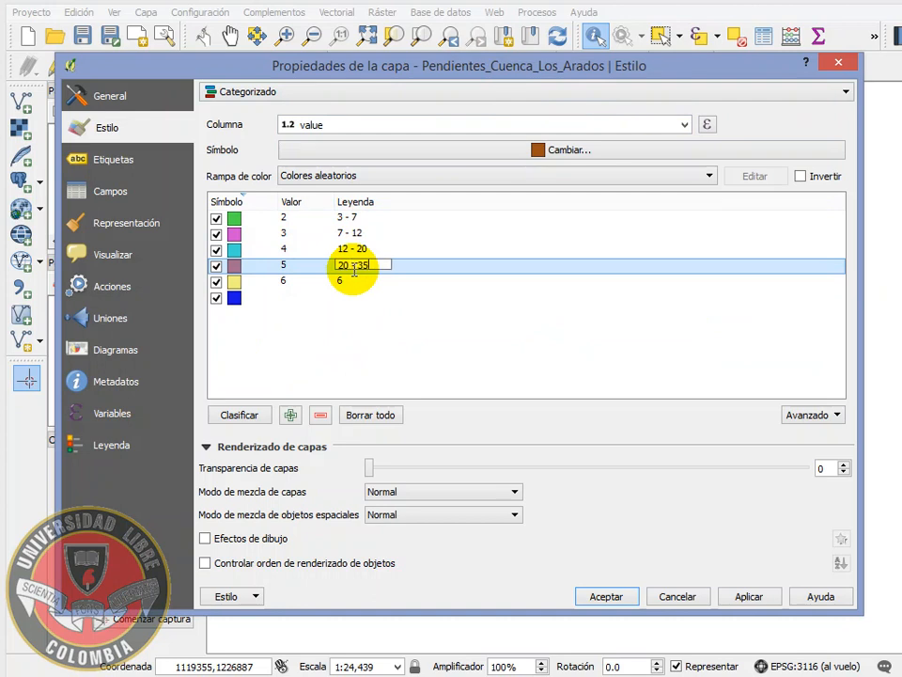
key("Return")
- Set the legend of value 6 to 35 - 50 as listed in Pendientes.txt, and apply and accept the layer style
key("alt+Tab")
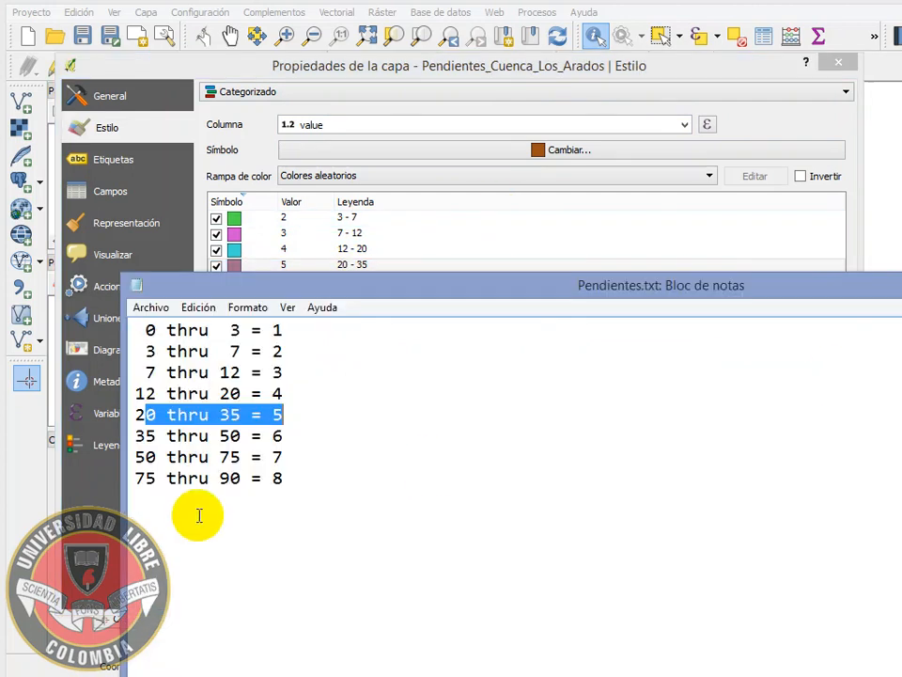
left_click_drag(283, 435, 135, 436)
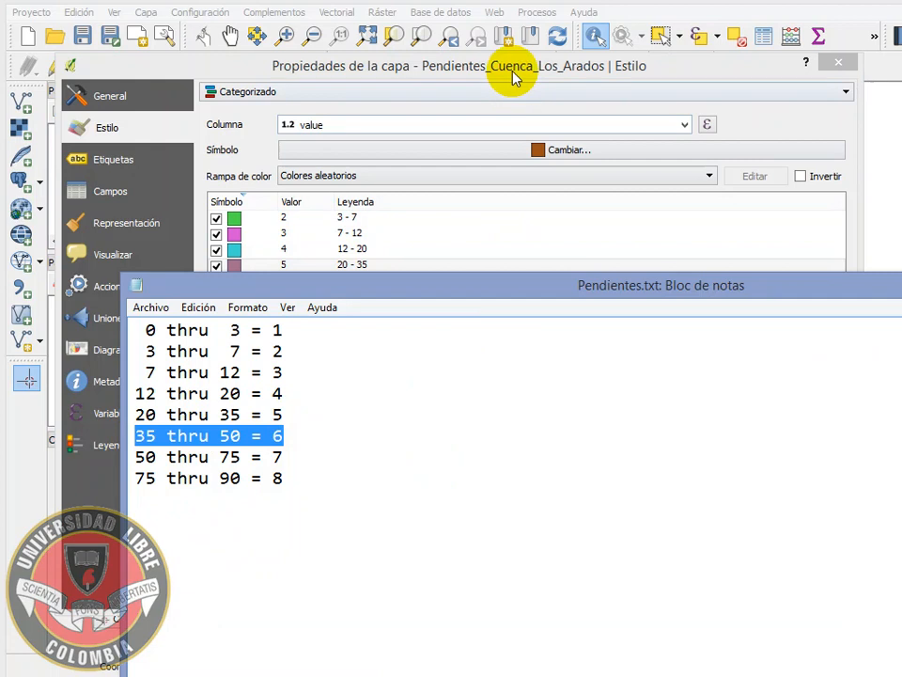
left_click(352, 63)
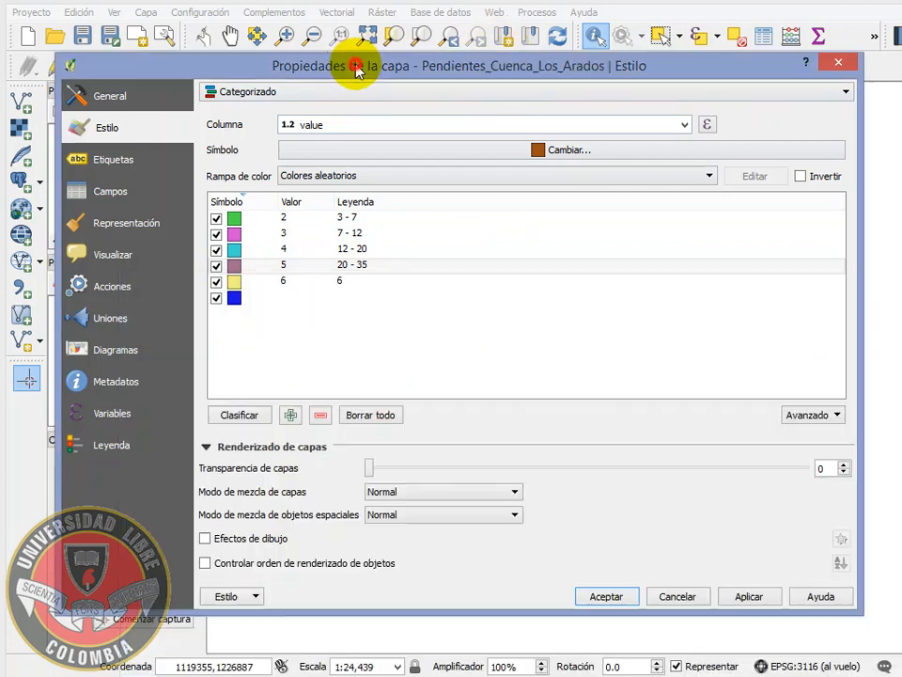
double_click(350, 281)
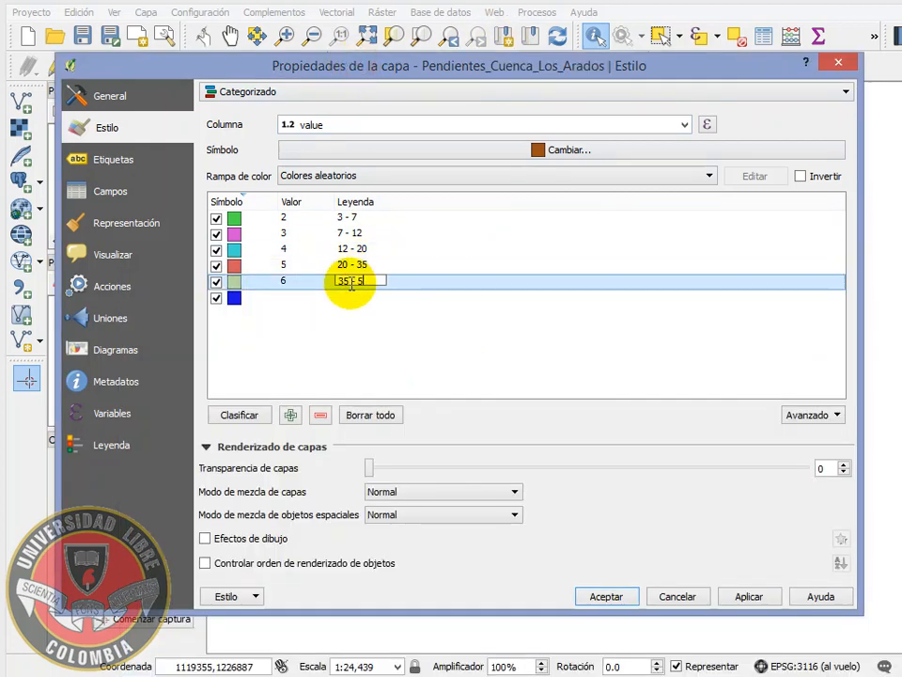
left_click(744, 599)
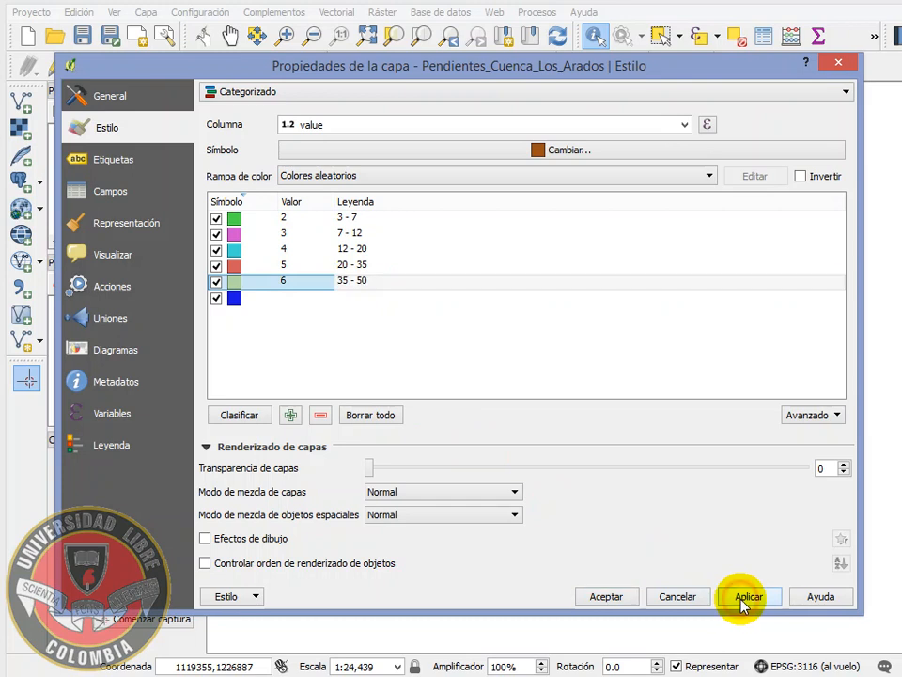
left_click(608, 597)
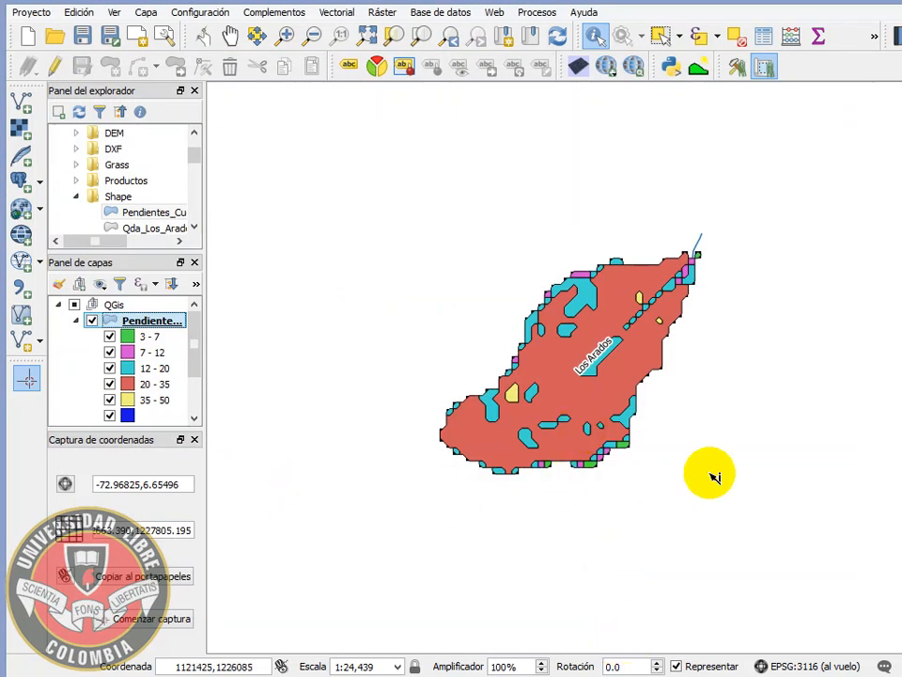
- In the Pendientes_Cuenca_Los_Arados attribute table, enable editing and define a new calculated field AREA as decimal, length 15, precision 2
right_click(136, 325)
left_click(238, 491)
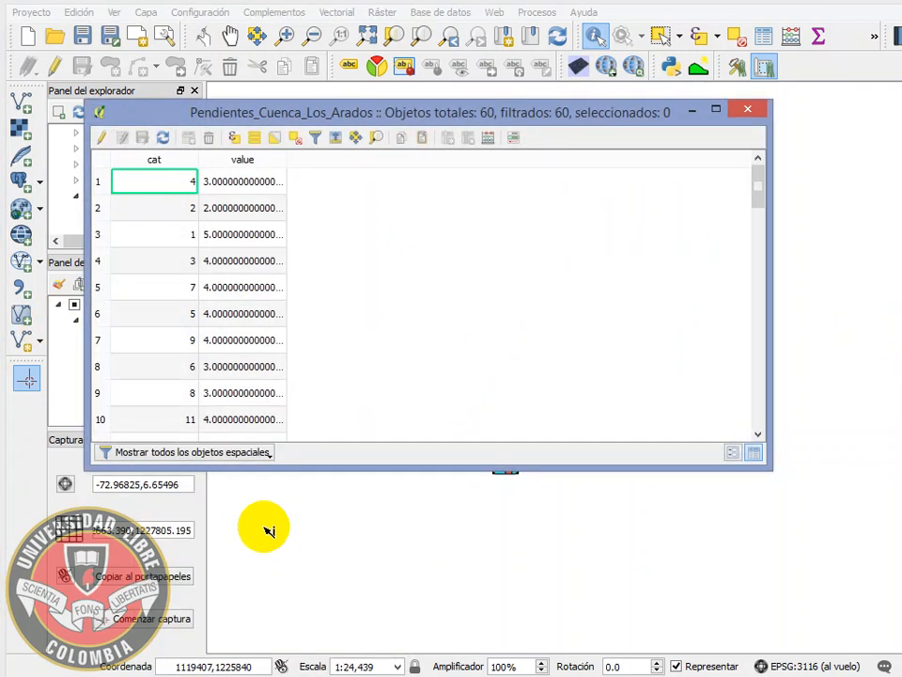
left_click(102, 138)
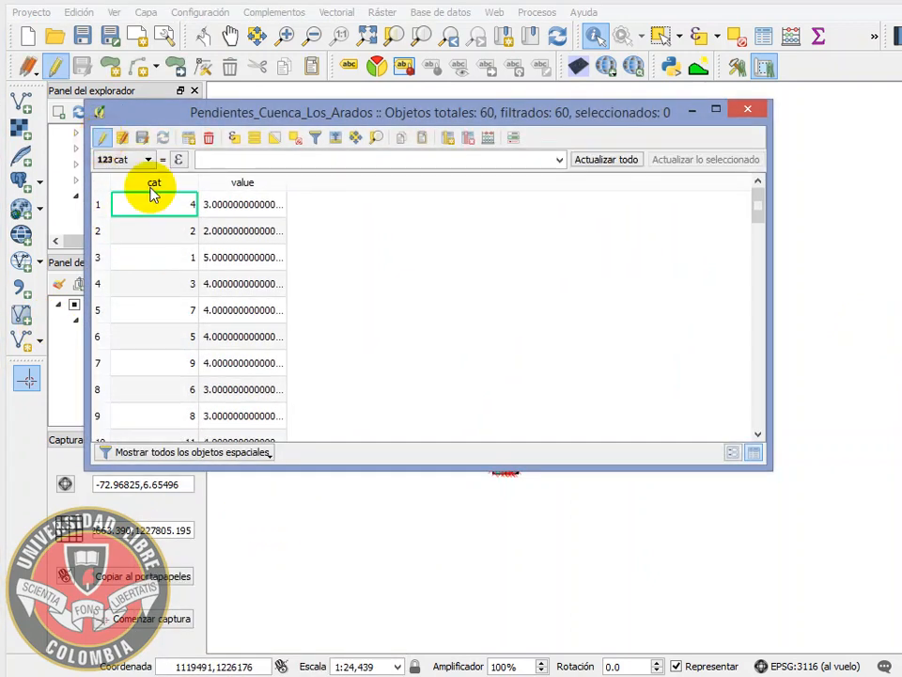
left_click(489, 139)
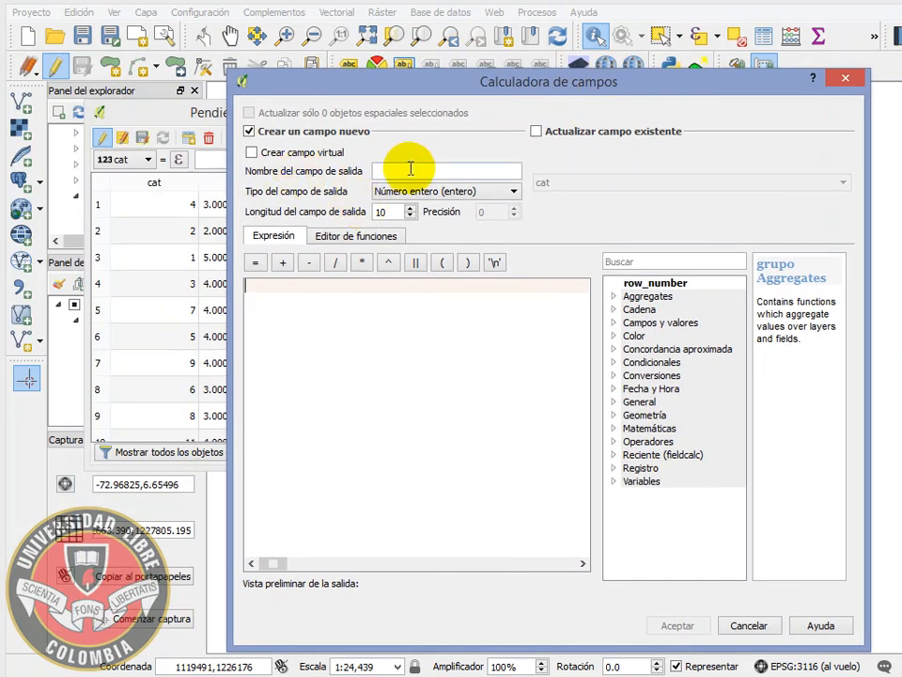
type("AREA")
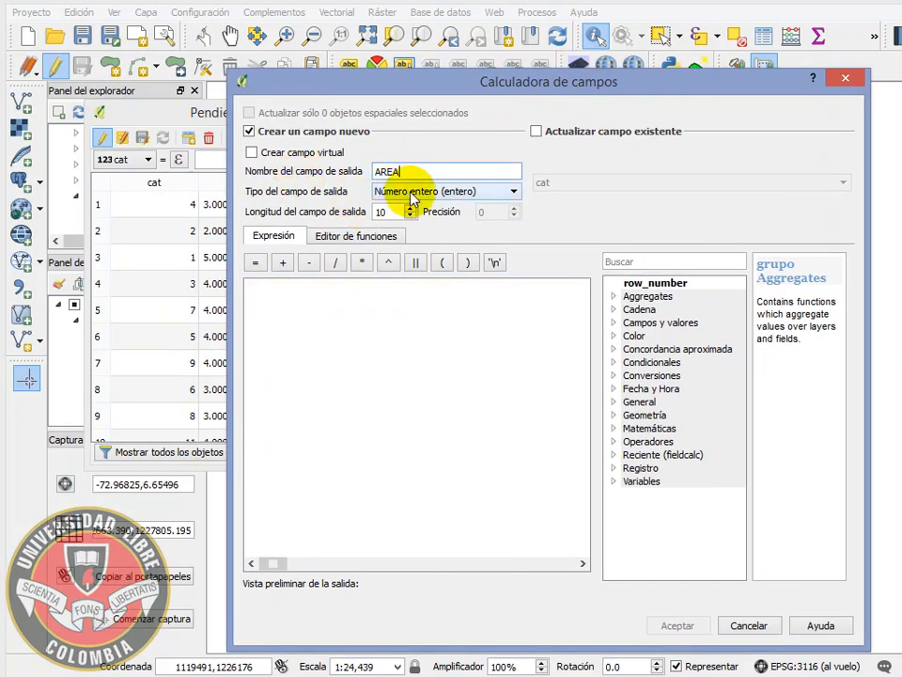
left_click(413, 192)
left_click(409, 228)
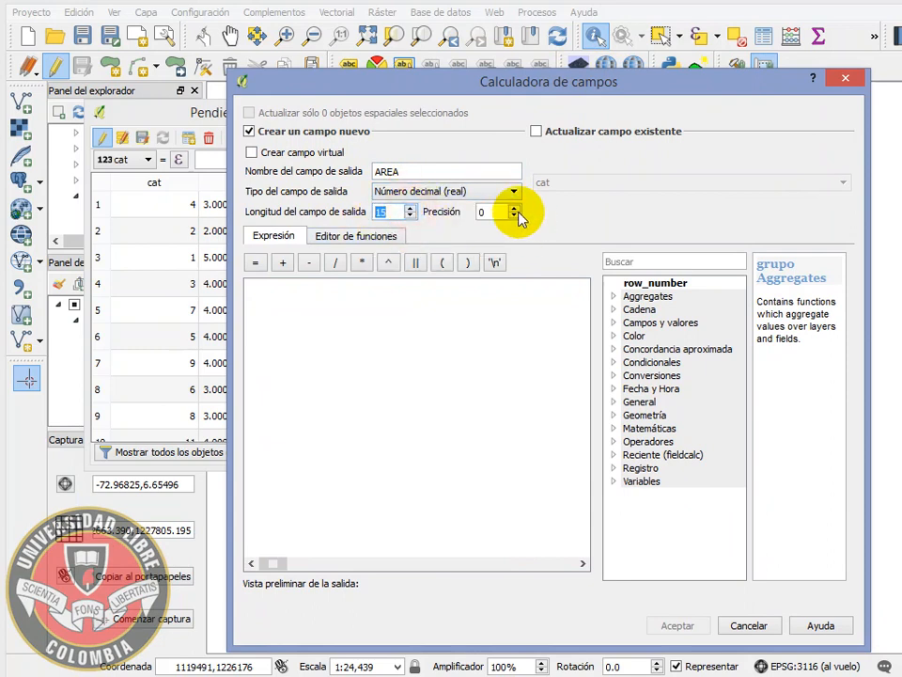
- Fill the AREA field with the geometry expression $area, save the layer edits and close the attribute table
left_click(616, 414)
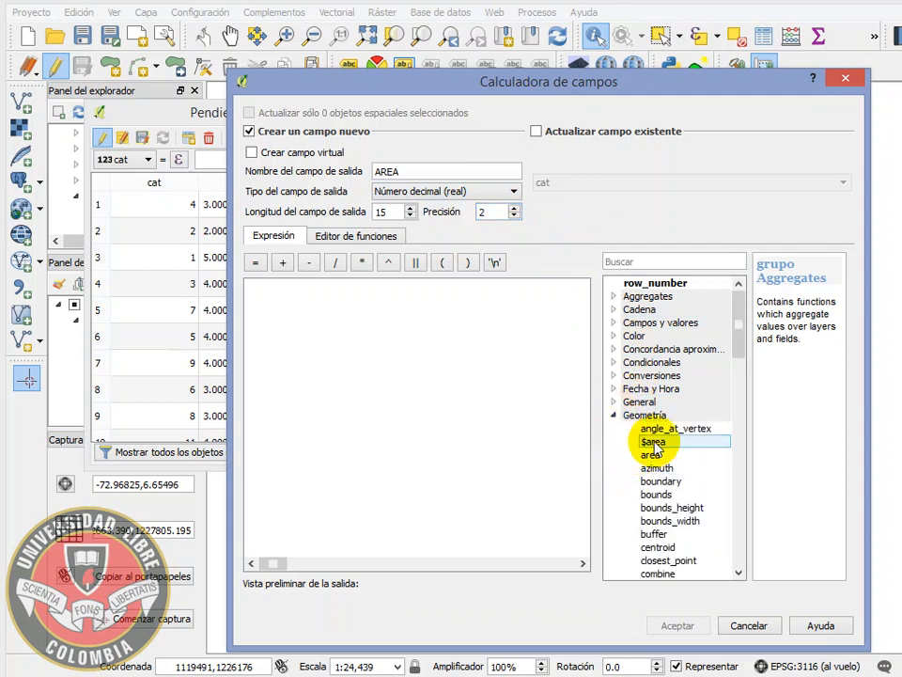
double_click(655, 442)
left_click(679, 626)
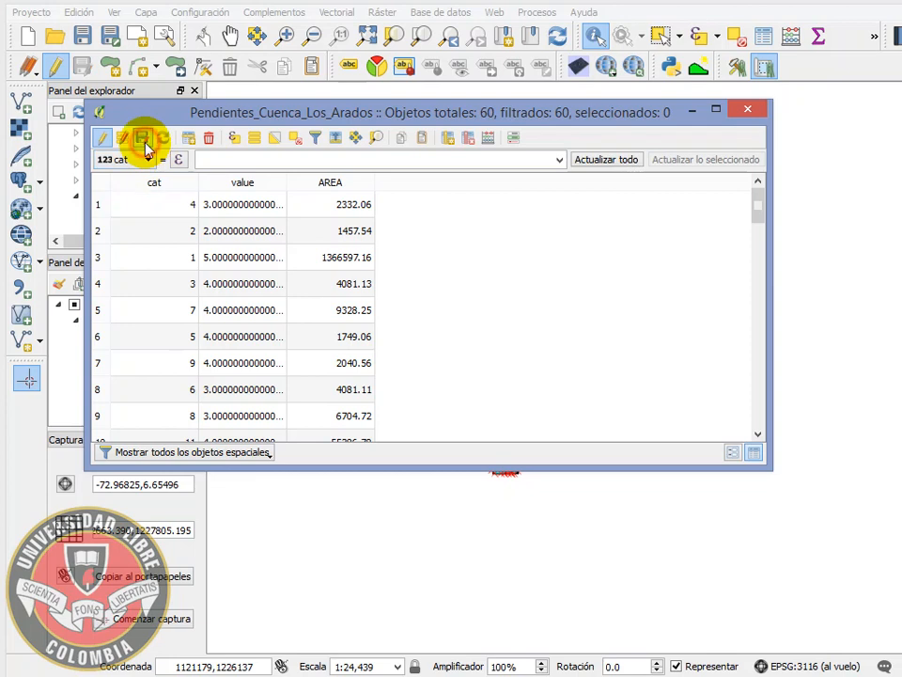
left_click(102, 138)
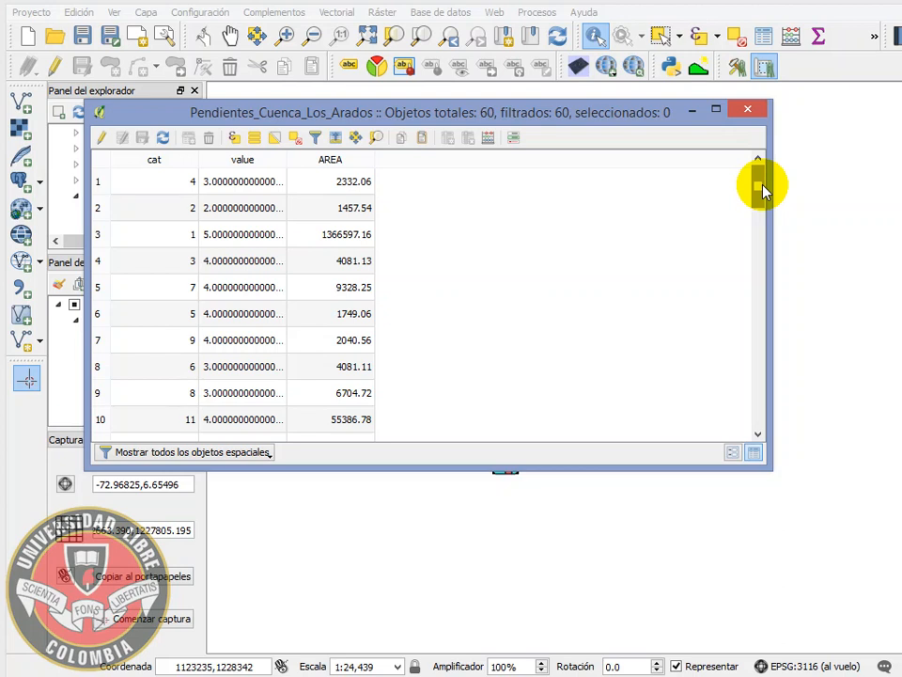
left_click_drag(764, 191, 760, 174)
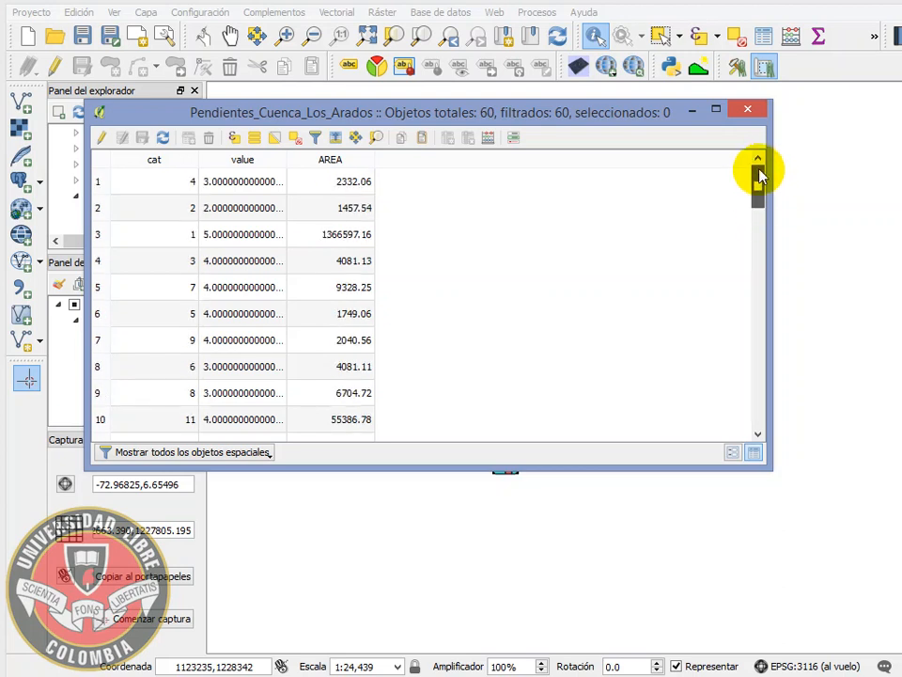
left_click(752, 114)
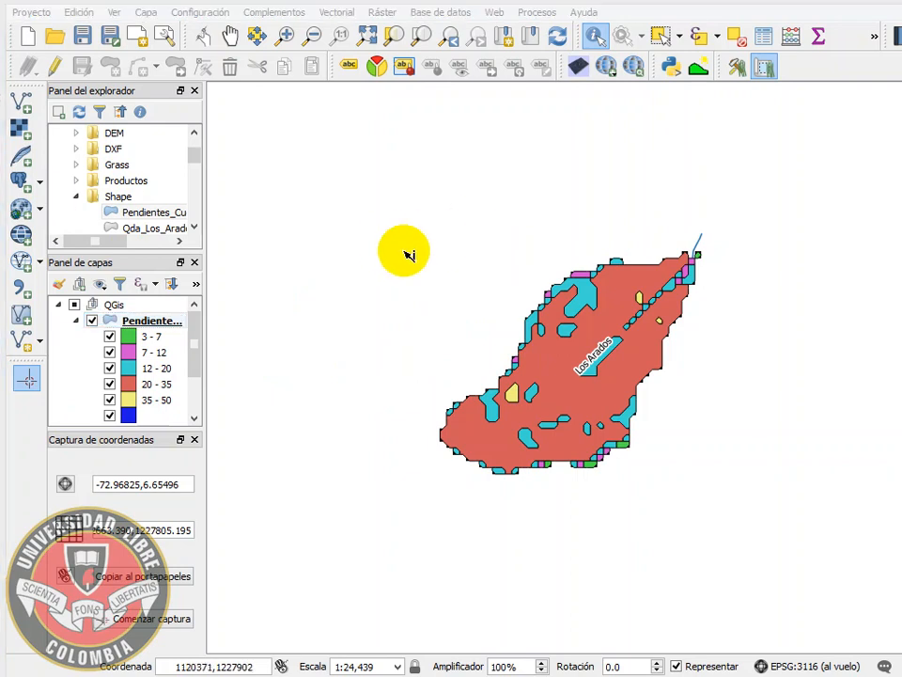
- Generate a 3D view of the map canvas with Qgis2threejs over DEM_Palsar_Magna_Bogota, allow its blocked content in the browser and orbit the model
left_click(736, 74)
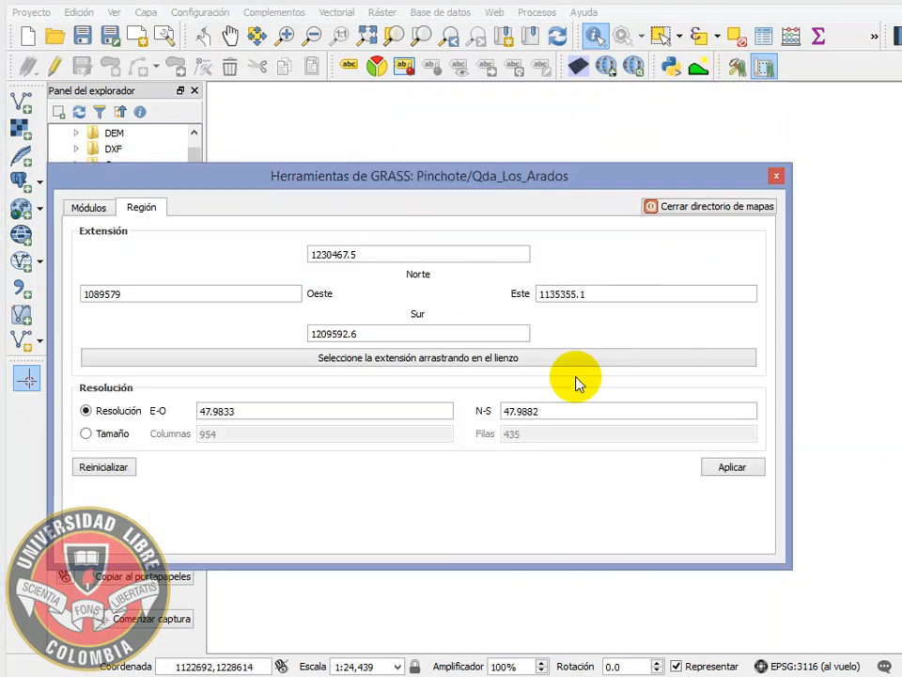
left_click(778, 177)
left_click(577, 65)
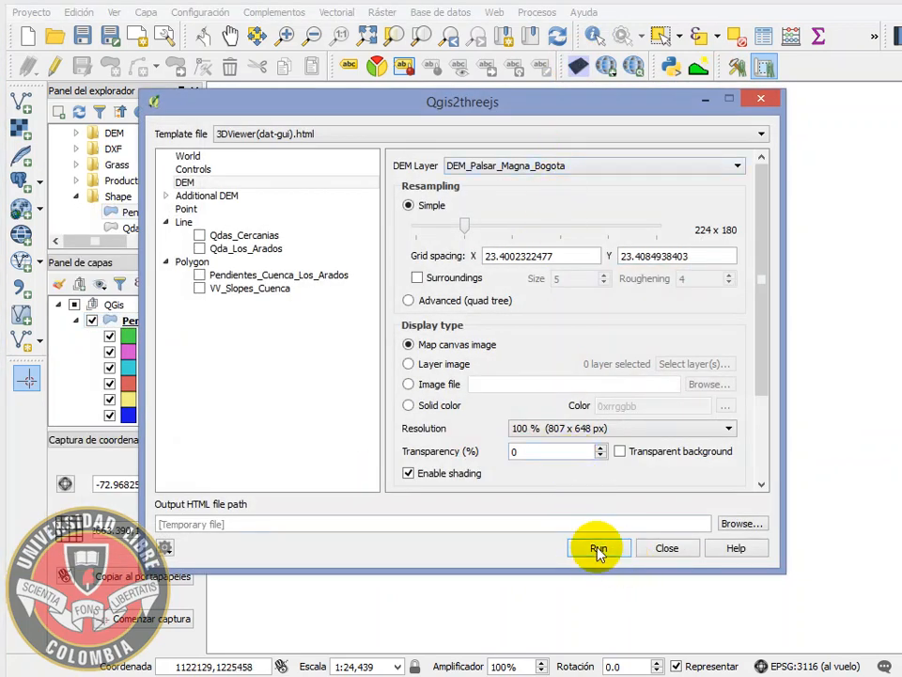
left_click(598, 550)
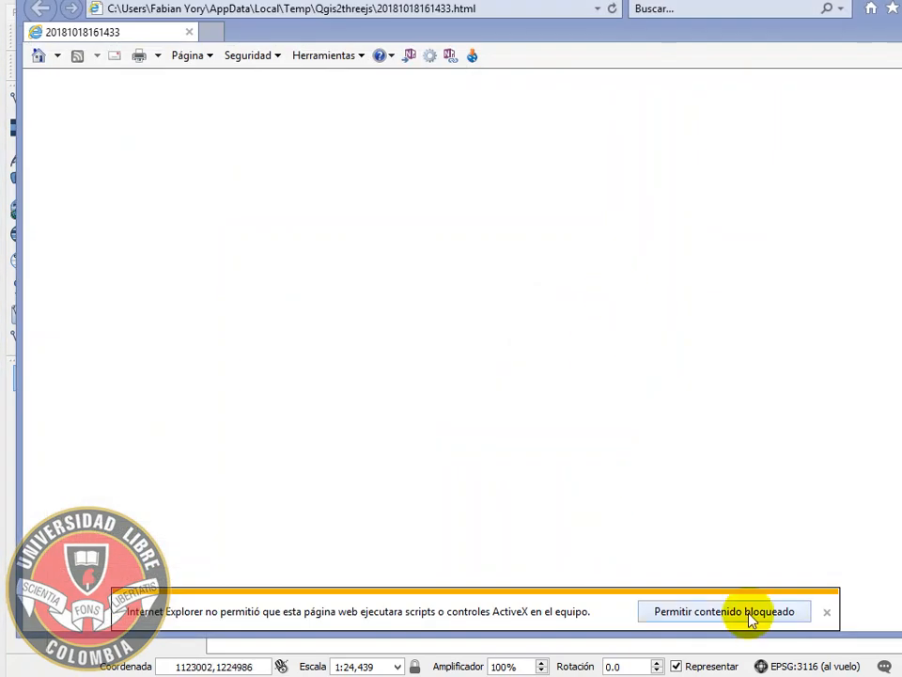
left_click(752, 618)
left_click_drag(617, 296, 586, 242)
left_click_drag(598, 298, 569, 271)
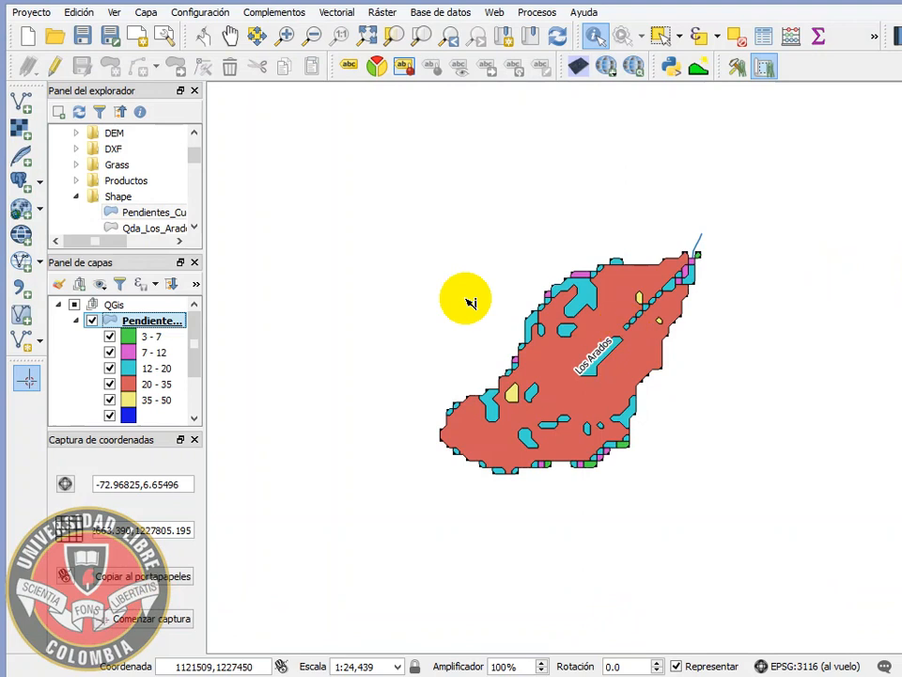
- In the Pendientes_Cuenca_Los_Arados layer style, make the outline of the 3 - 7 class symbol transparent
double_click(141, 320)
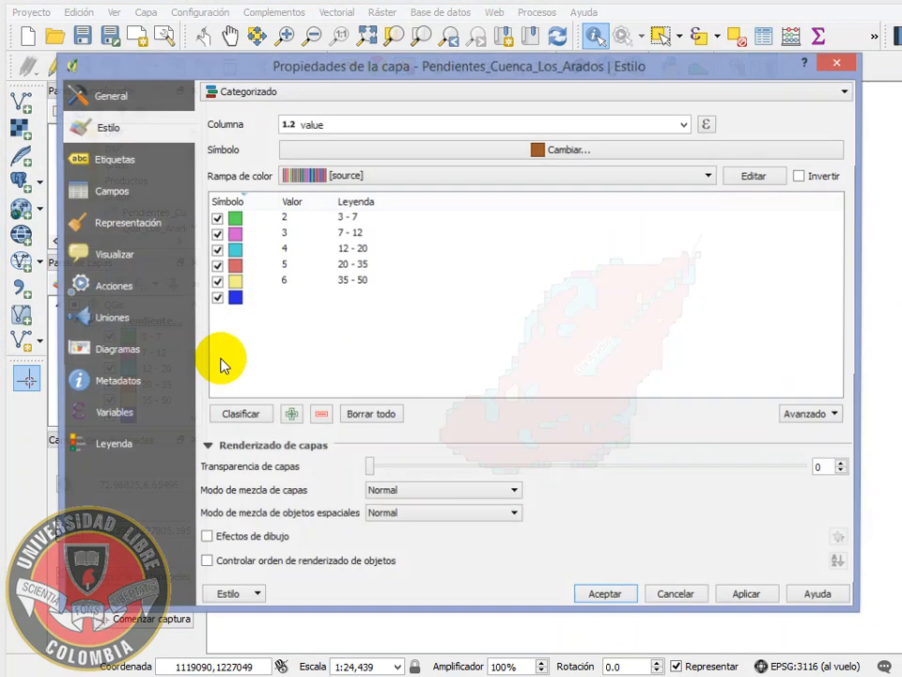
left_click(237, 224)
double_click(234, 222)
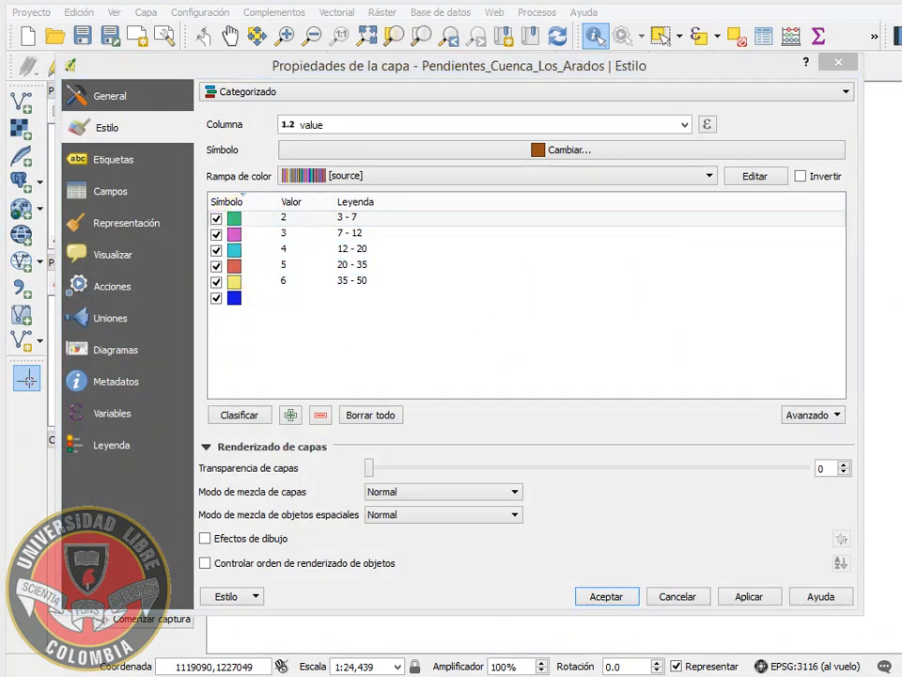
left_click(467, 195)
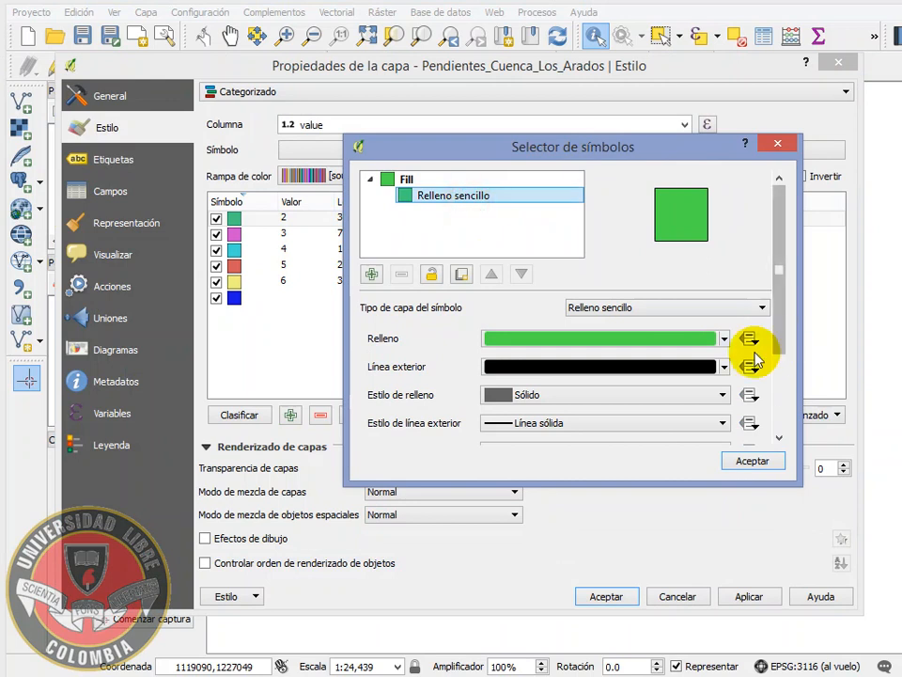
left_click(725, 368)
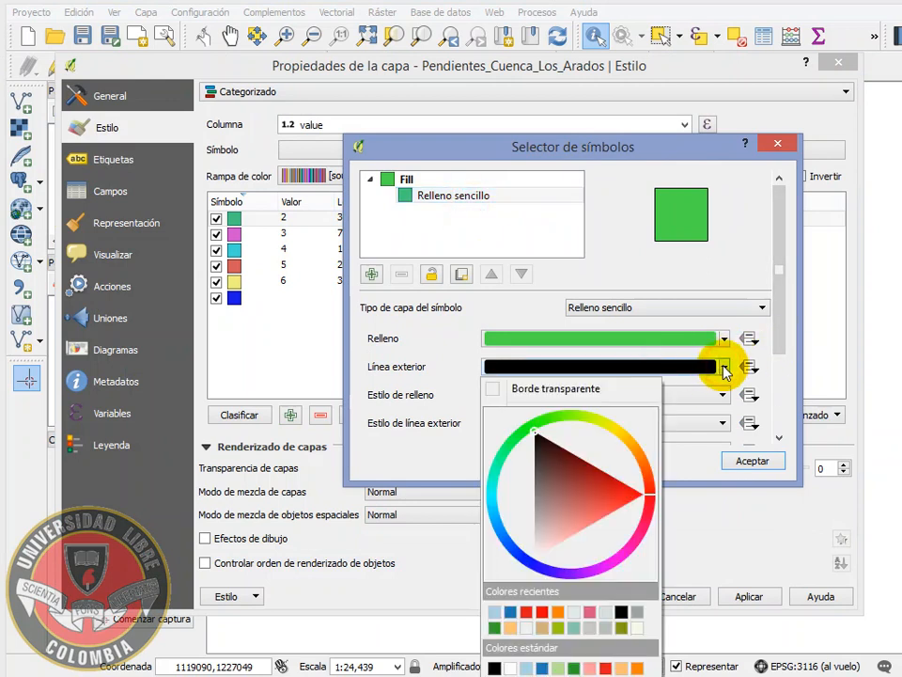
left_click(497, 393)
left_click(751, 462)
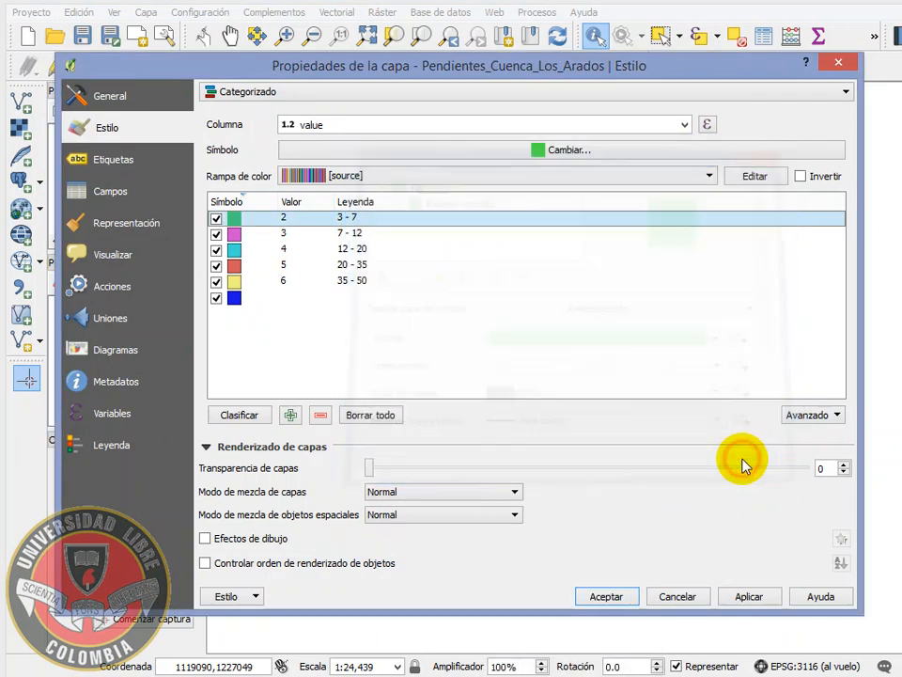
- Make the simple fill's outline transparent for the 7 - 12 class symbol
left_click(239, 235)
double_click(237, 235)
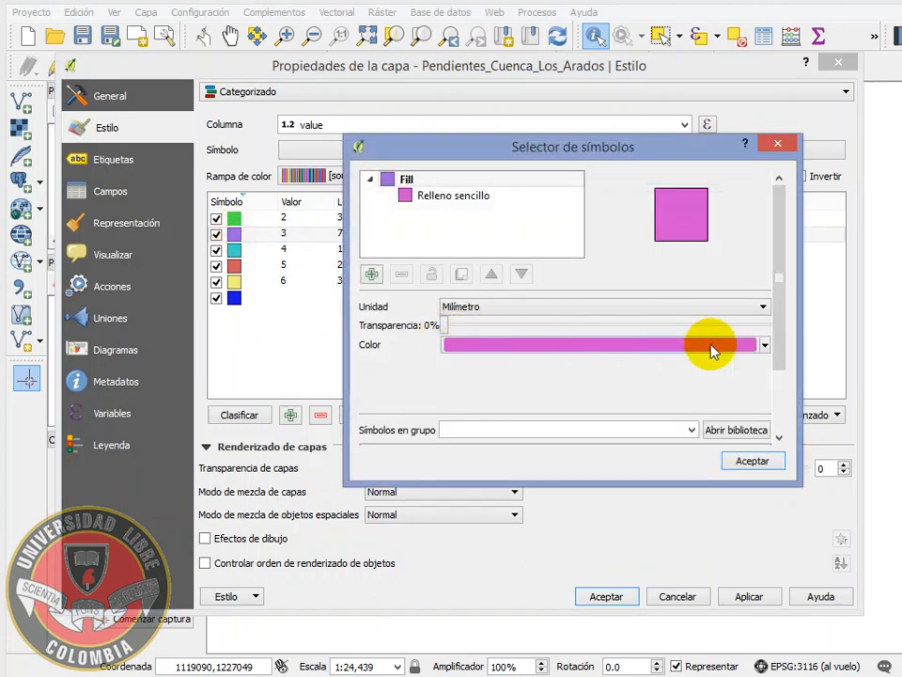
left_click(764, 346)
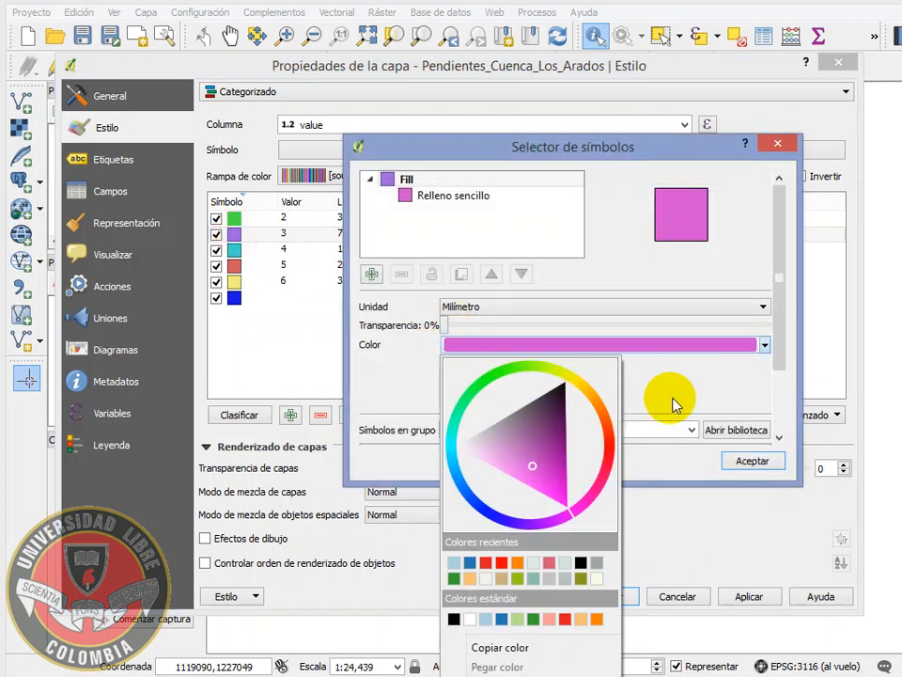
left_click(492, 199)
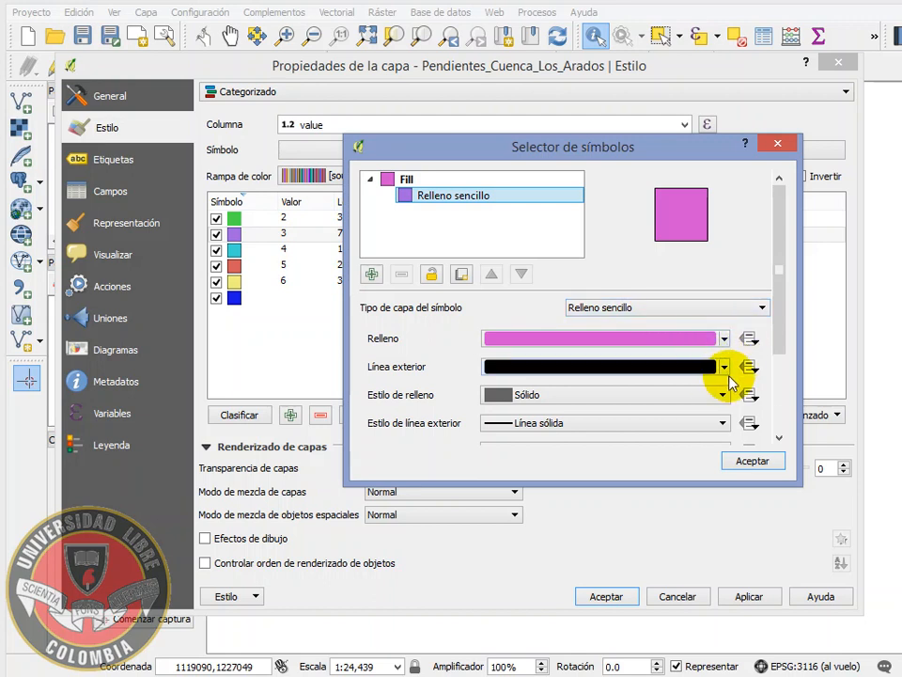
left_click(726, 368)
left_click(494, 389)
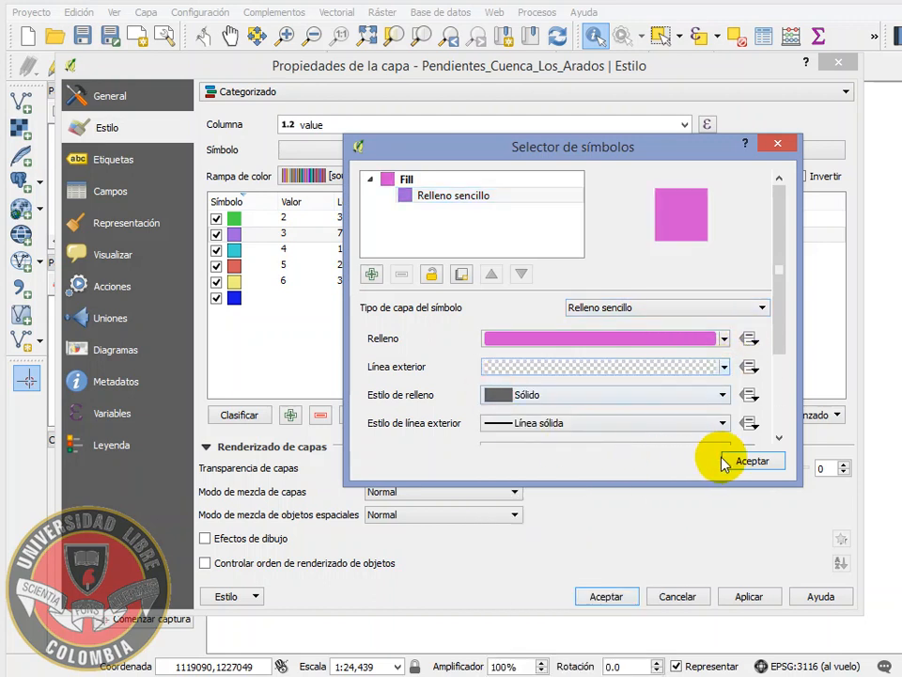
left_click(728, 460)
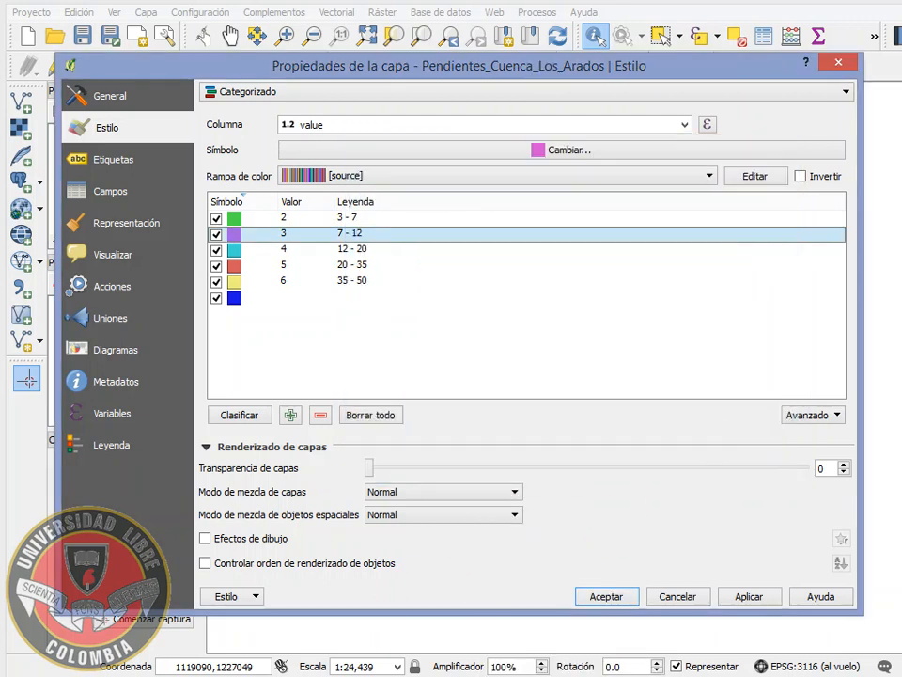
- Make the simple fill's outline transparent for the 12 - 20 class symbol
double_click(235, 250)
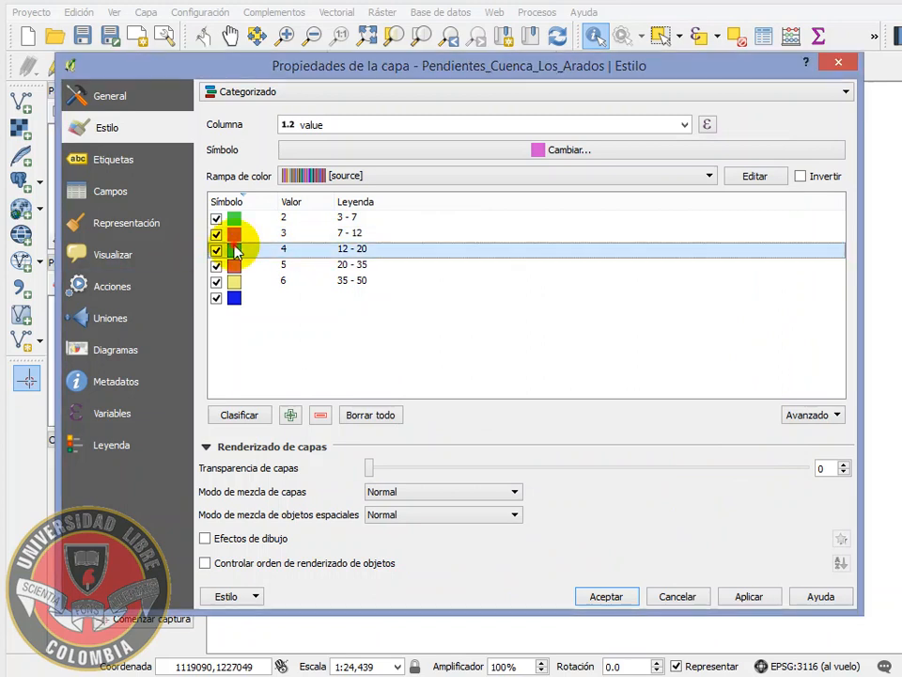
left_click(455, 197)
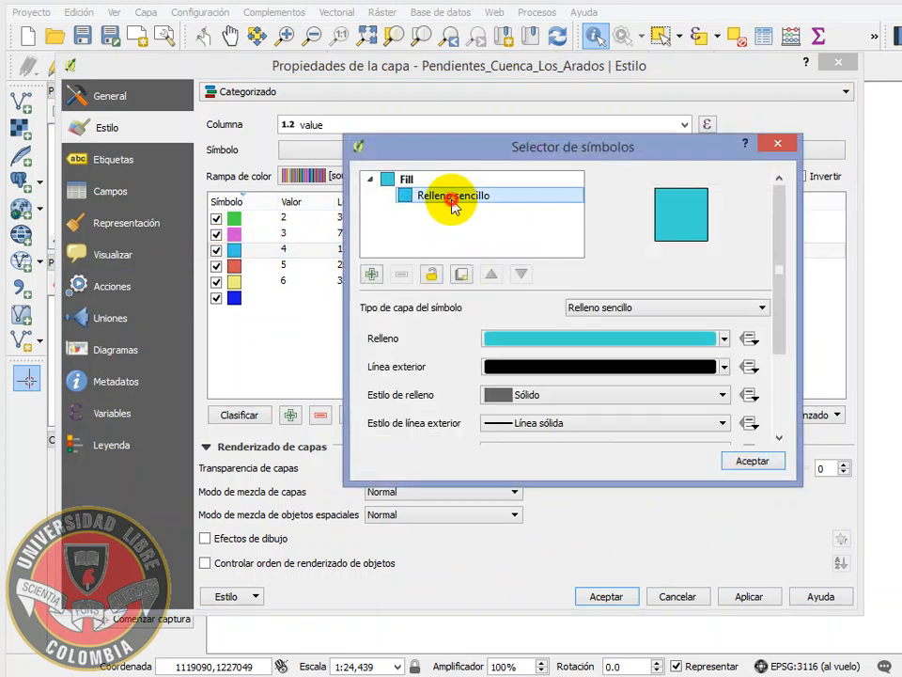
left_click(667, 373)
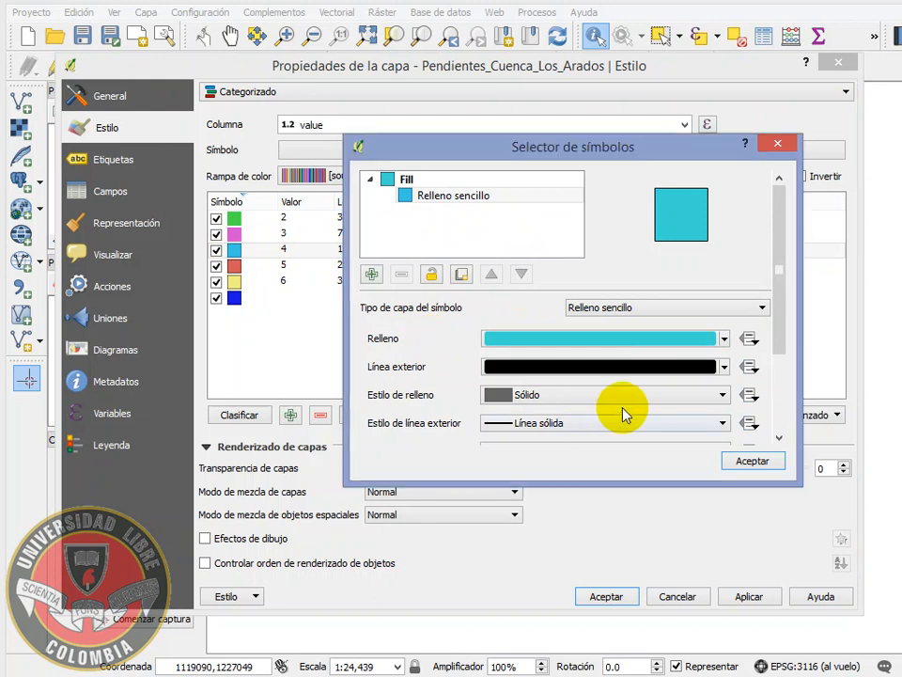
left_click(727, 376)
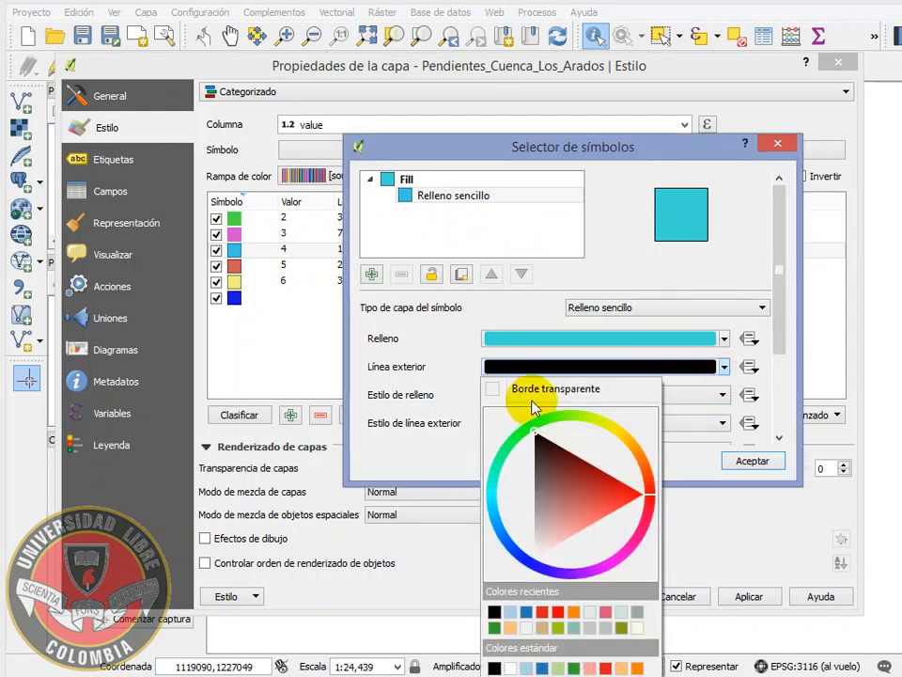
left_click(503, 388)
left_click(741, 462)
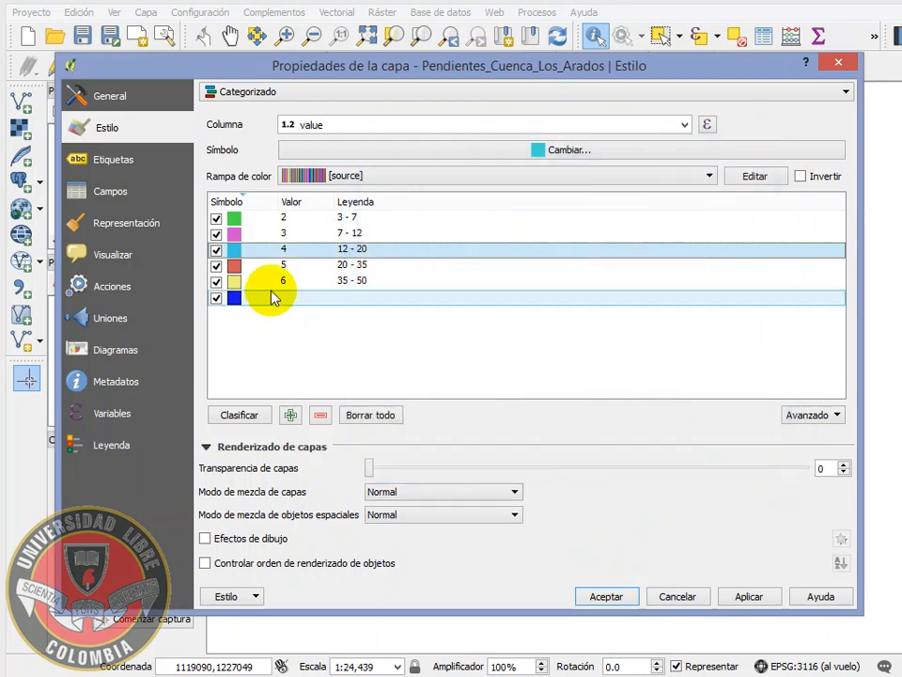
- Make the simple fill's outline transparent for the 20 - 35 class symbol
double_click(234, 265)
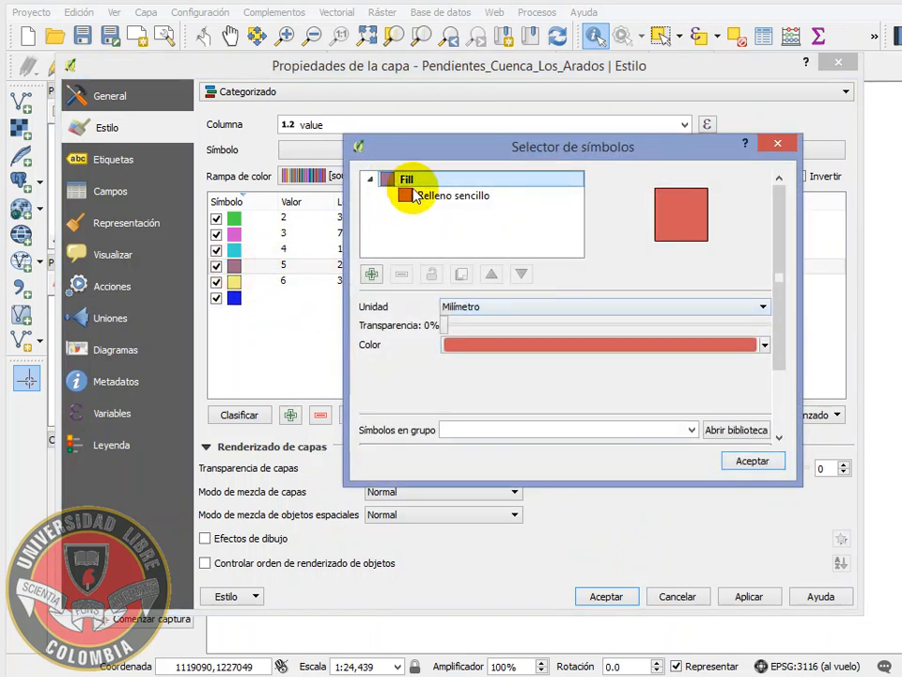
left_click(418, 194)
left_click(726, 374)
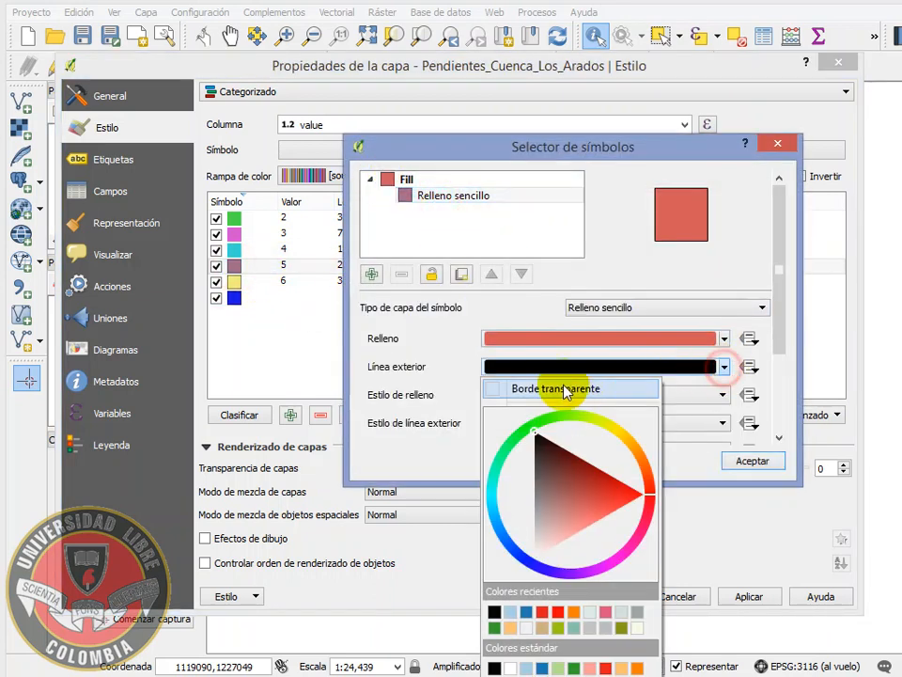
left_click(488, 391)
left_click(752, 461)
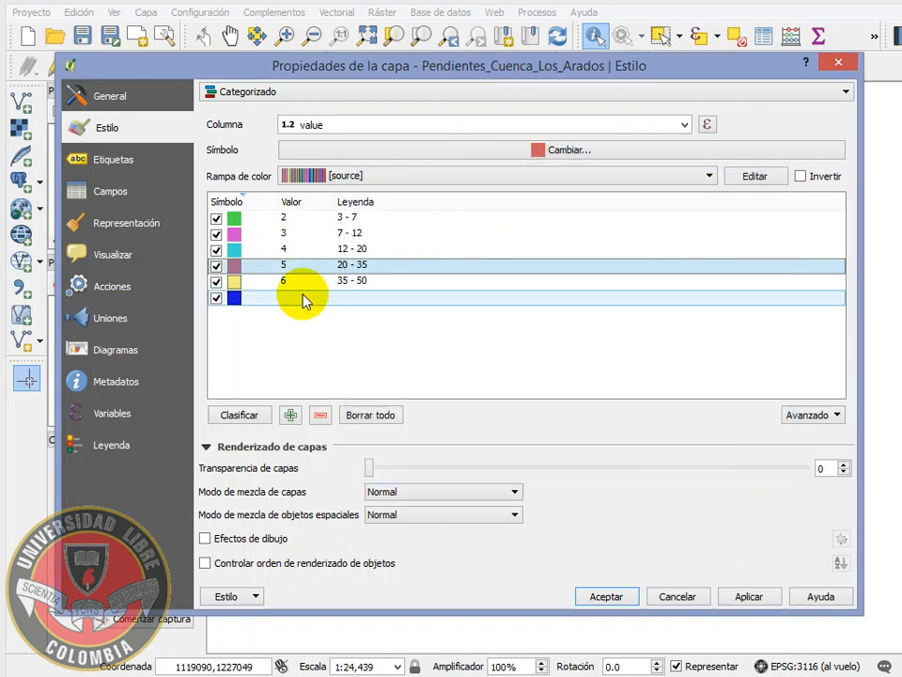
- Make the simple fill's outline transparent for the 35 - 50 class symbol and apply the layer style
double_click(234, 281)
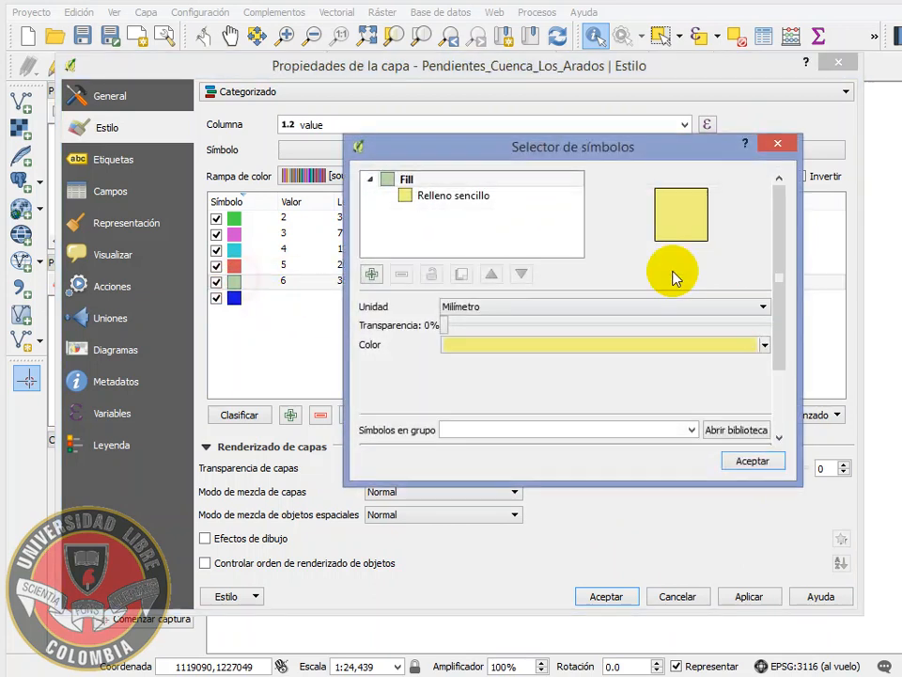
left_click(470, 196)
left_click(724, 369)
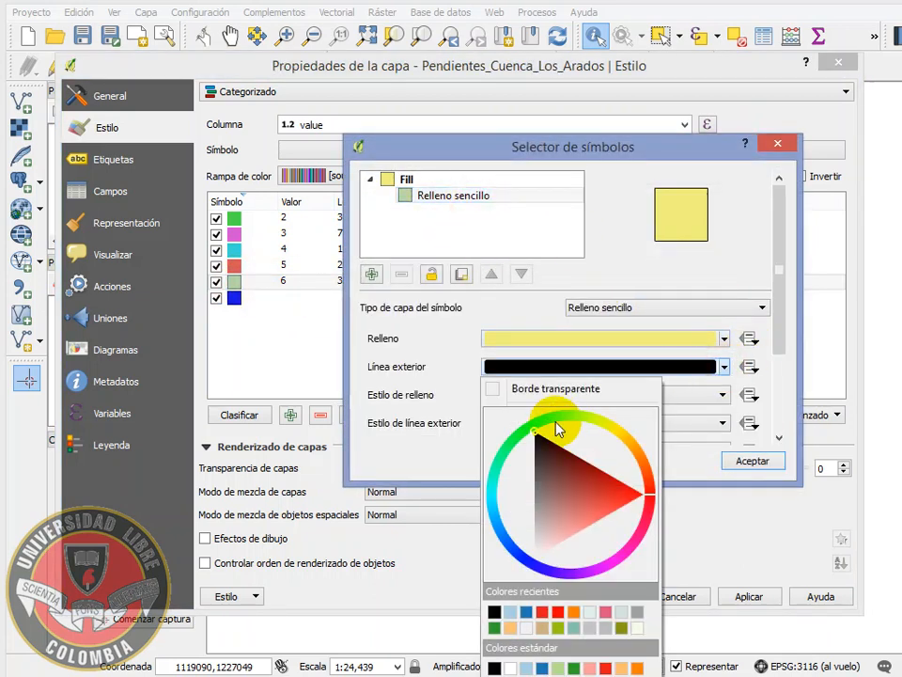
left_click(488, 389)
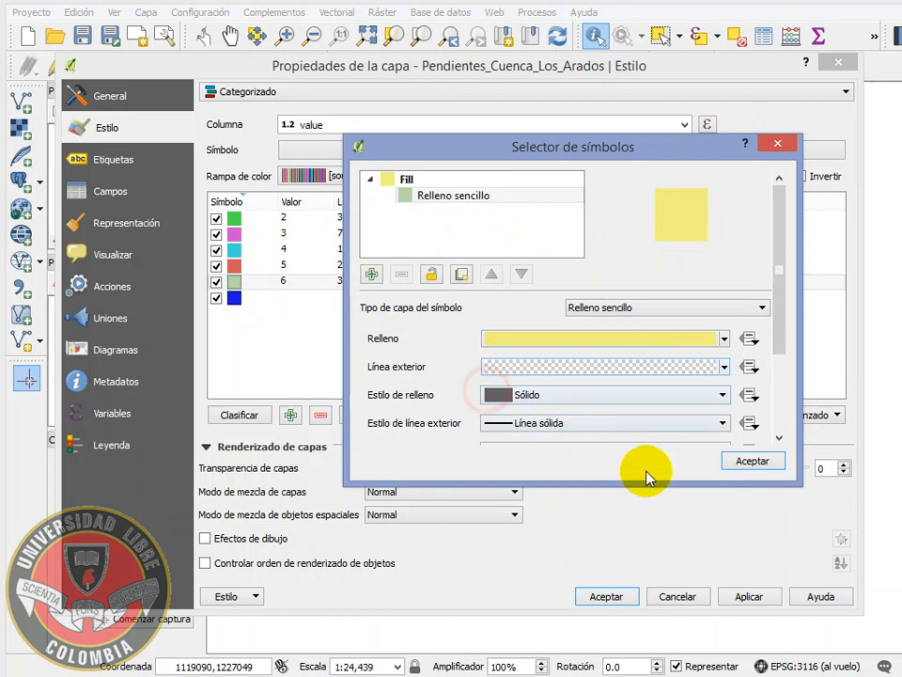
left_click(749, 462)
left_click(757, 597)
left_click(604, 598)
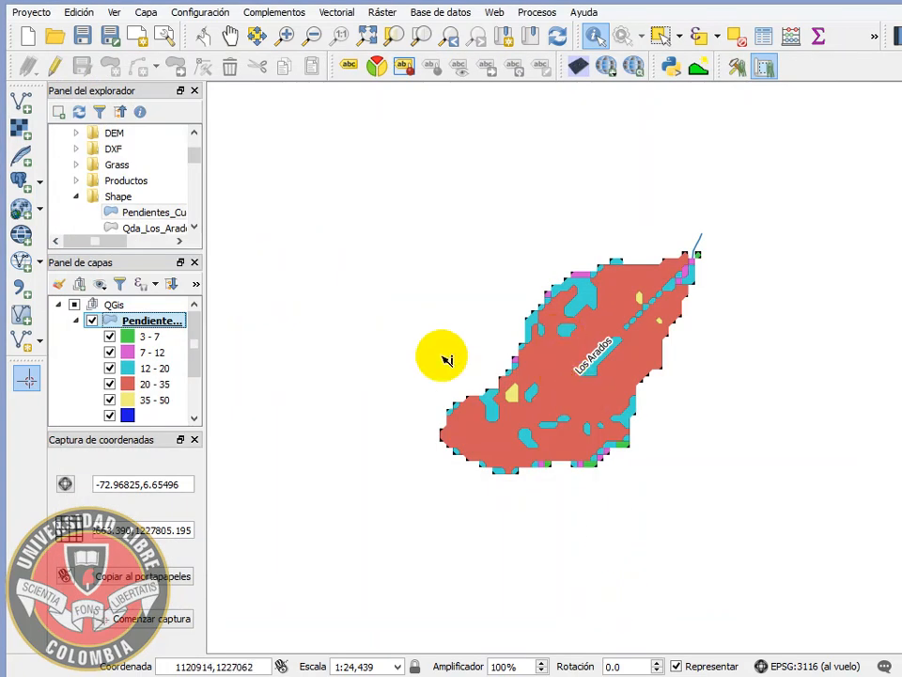
- Examine the polygon edges along the basin boundary up close, toggling the slope layer's visibility and checking its style properties
scroll(548, 294, "up", 2)
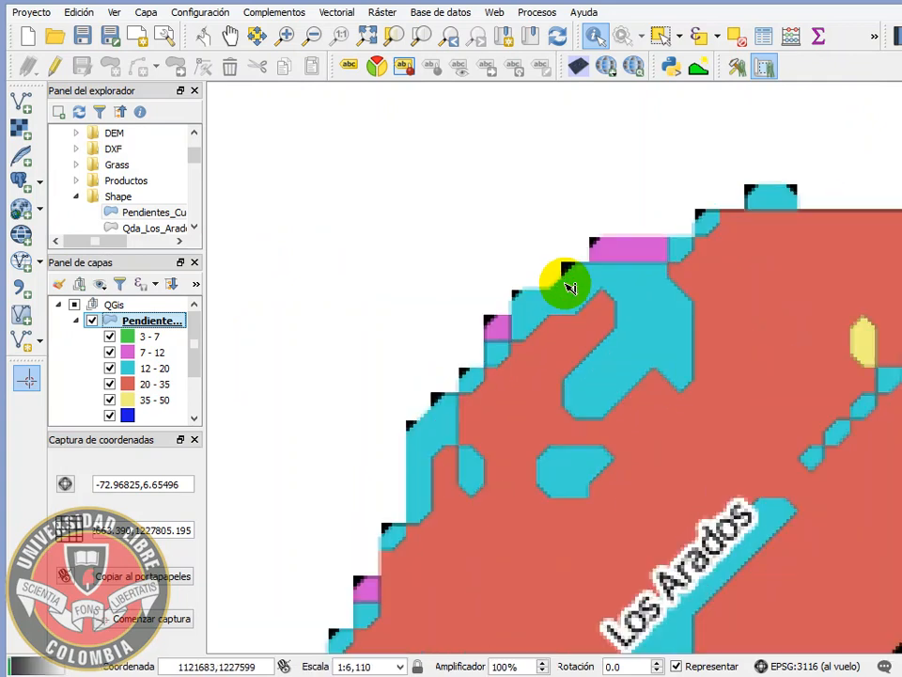
scroll(526, 320, "up", 1)
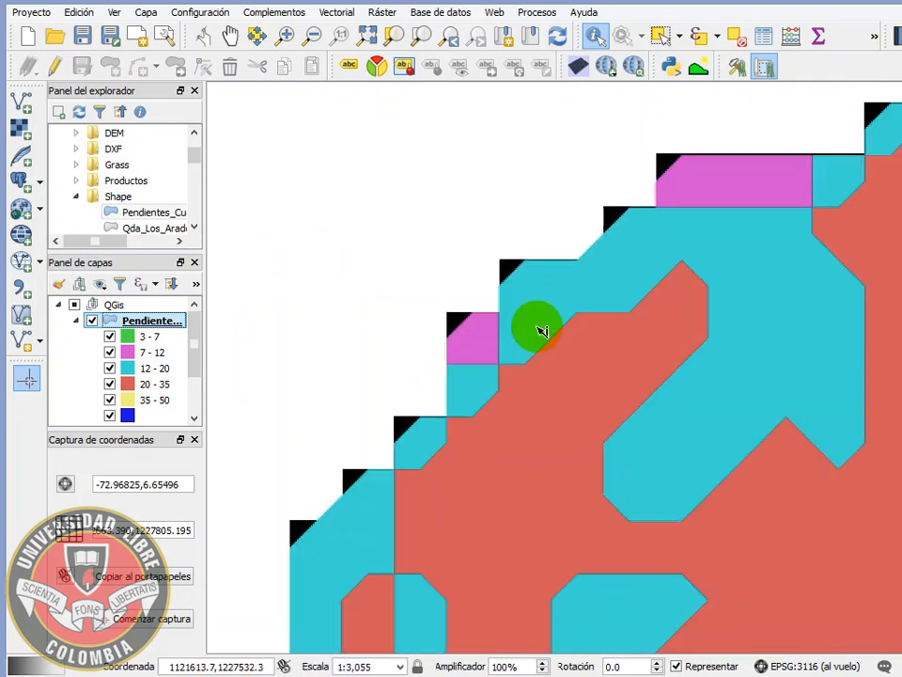
left_click(91, 321)
left_click(91, 321)
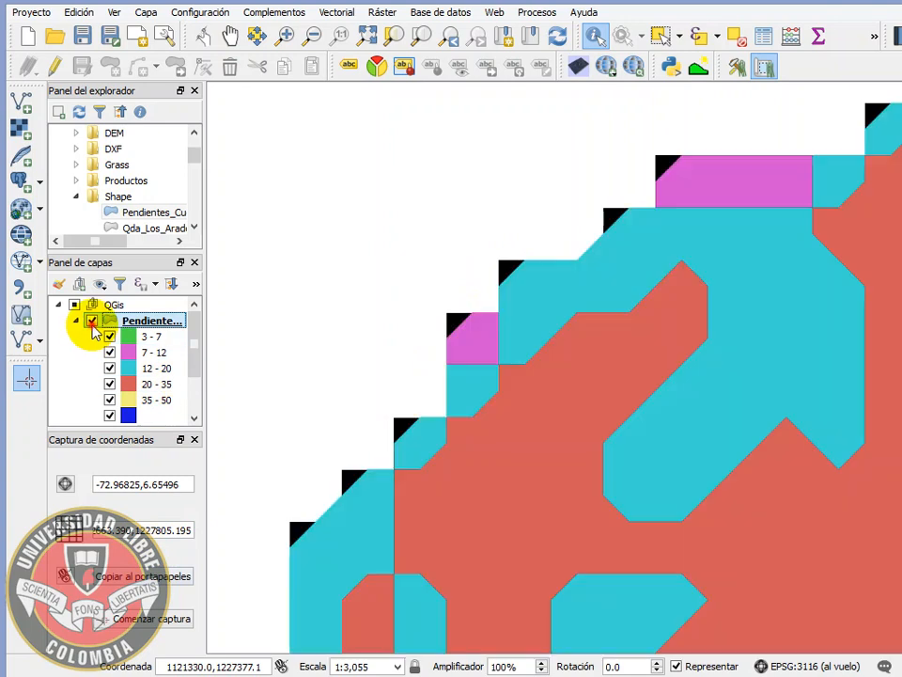
left_click(91, 322)
left_click(91, 322)
double_click(94, 325)
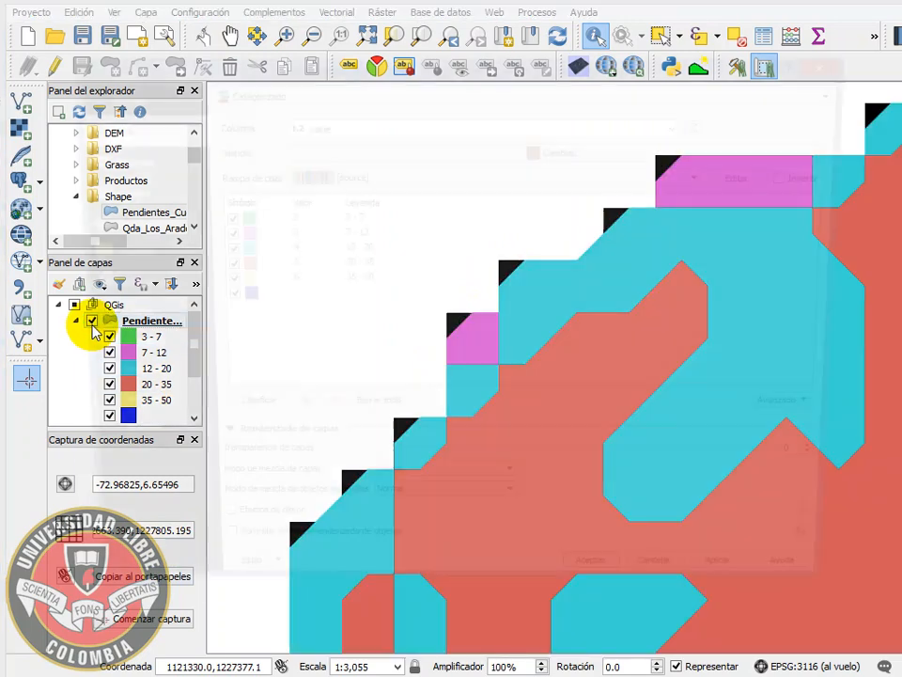
left_click(839, 64)
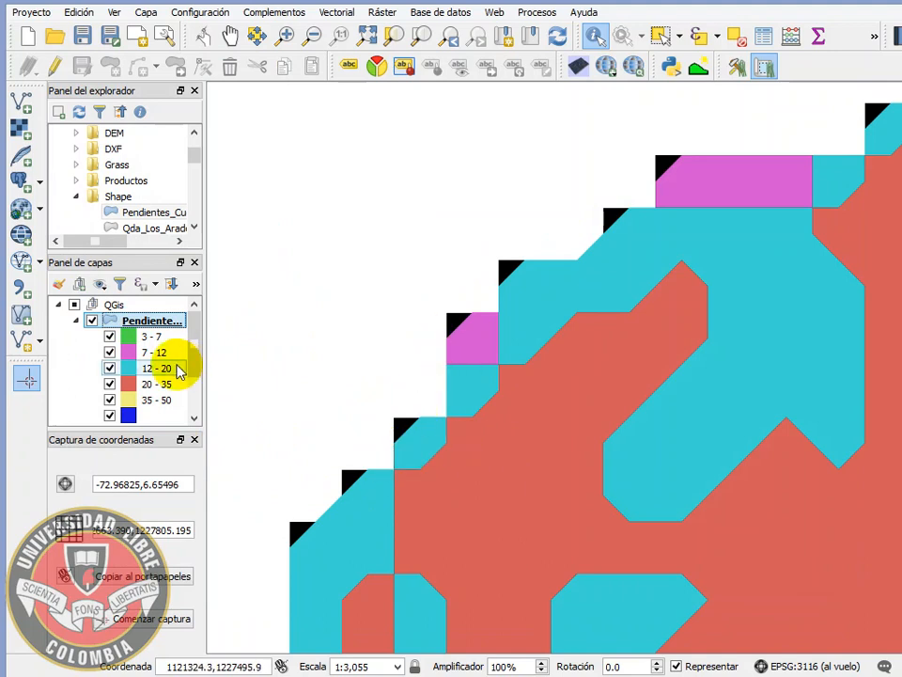
- Frame the Los Arados basin and generate a Qgis2threejs 3D view of the map canvas image over DEM_Palsar_Magna_Bogota
left_click(76, 320)
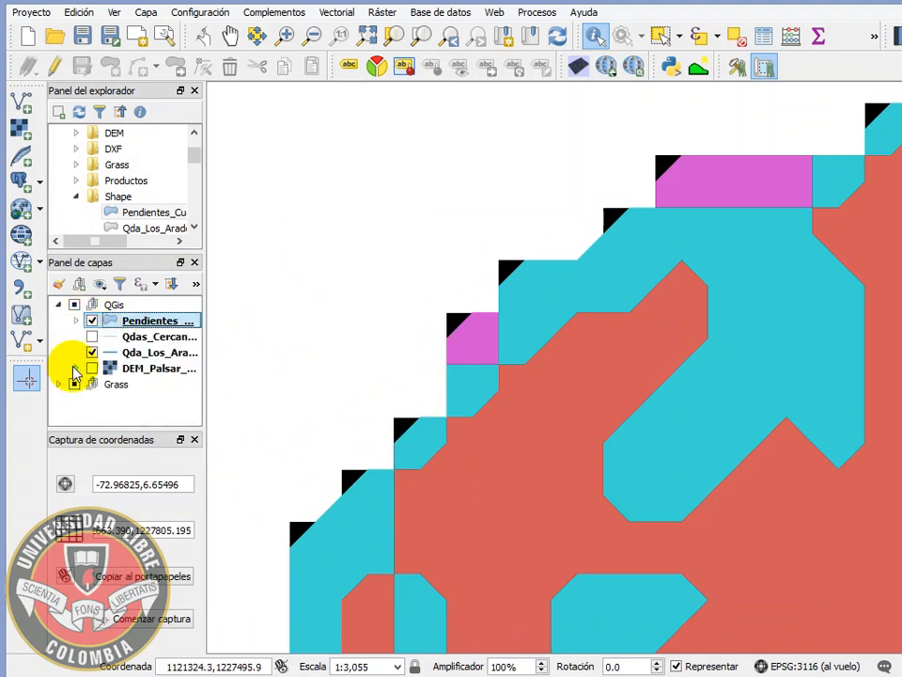
left_click(370, 39)
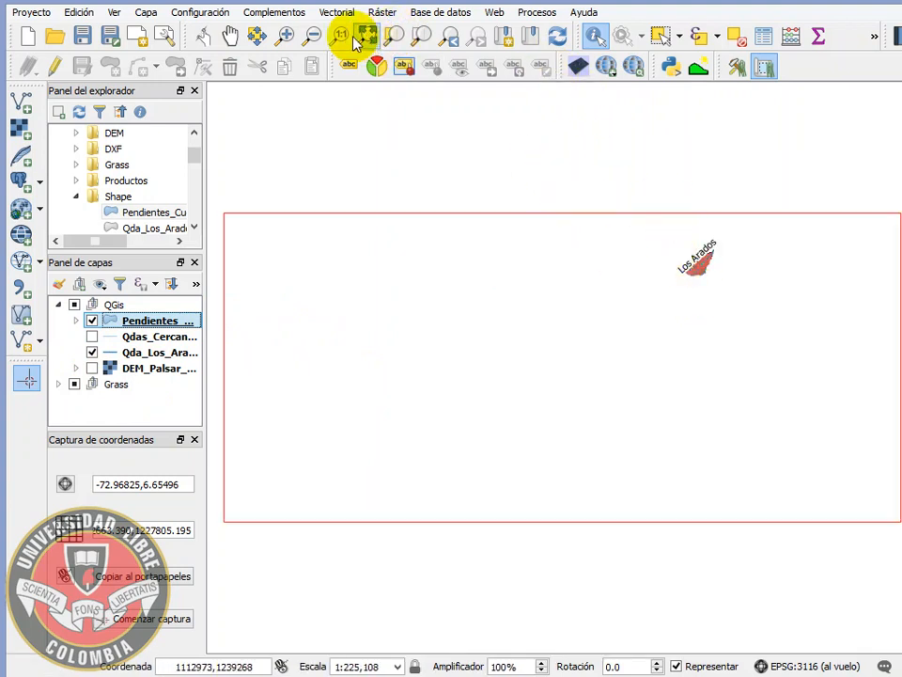
left_click(285, 38)
left_click_drag(665, 222, 747, 301)
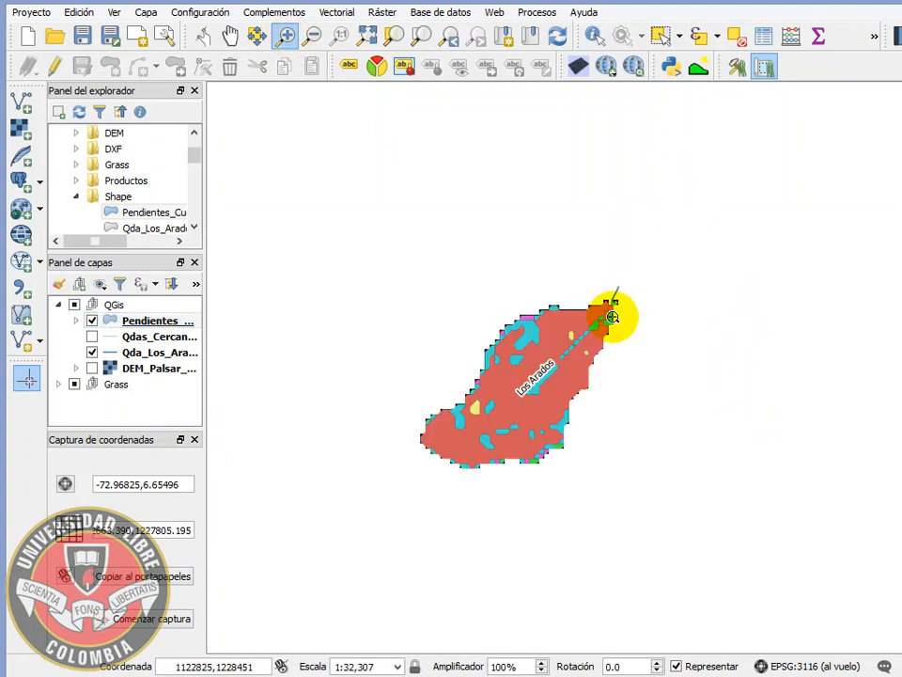
left_click(581, 67)
left_click(601, 548)
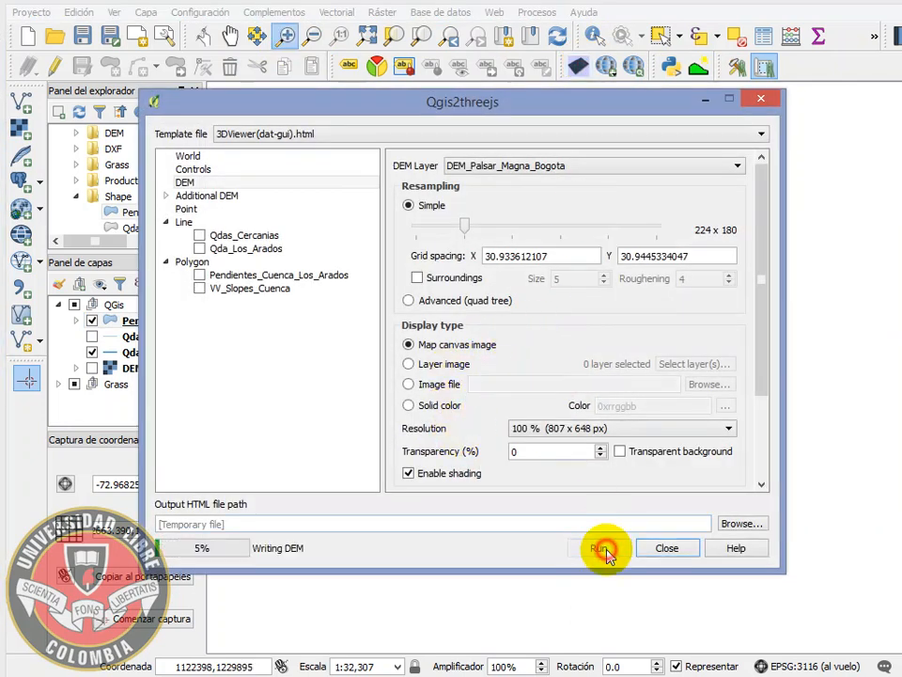
left_click(721, 611)
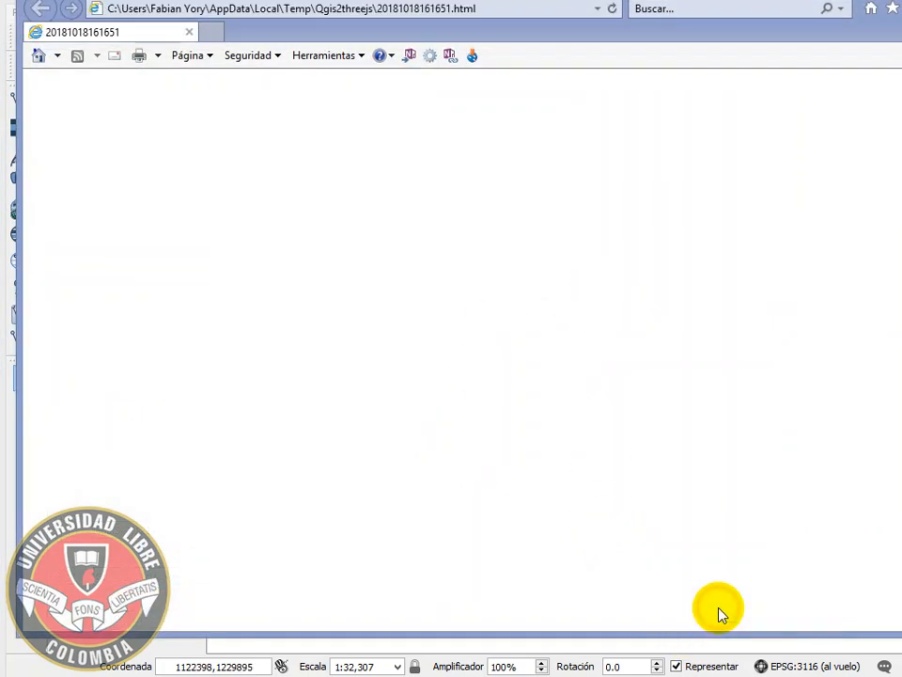
- Examine the slope polygons on the 3D terrain from several angles and close the viewer
left_click_drag(735, 355, 373, 375)
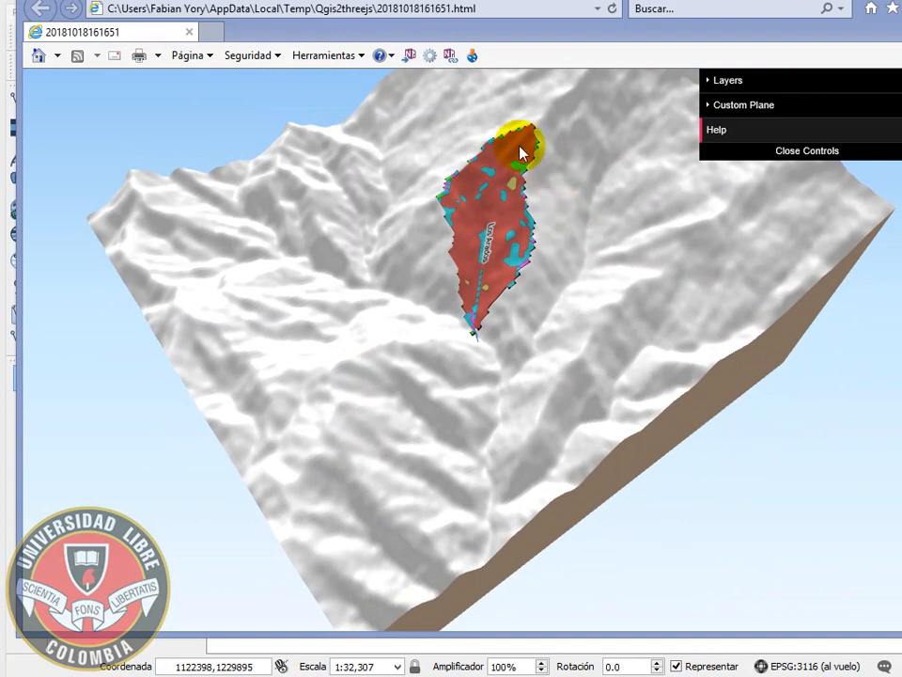
scroll(532, 138, "up", 7)
left_click_drag(536, 187, 549, 403)
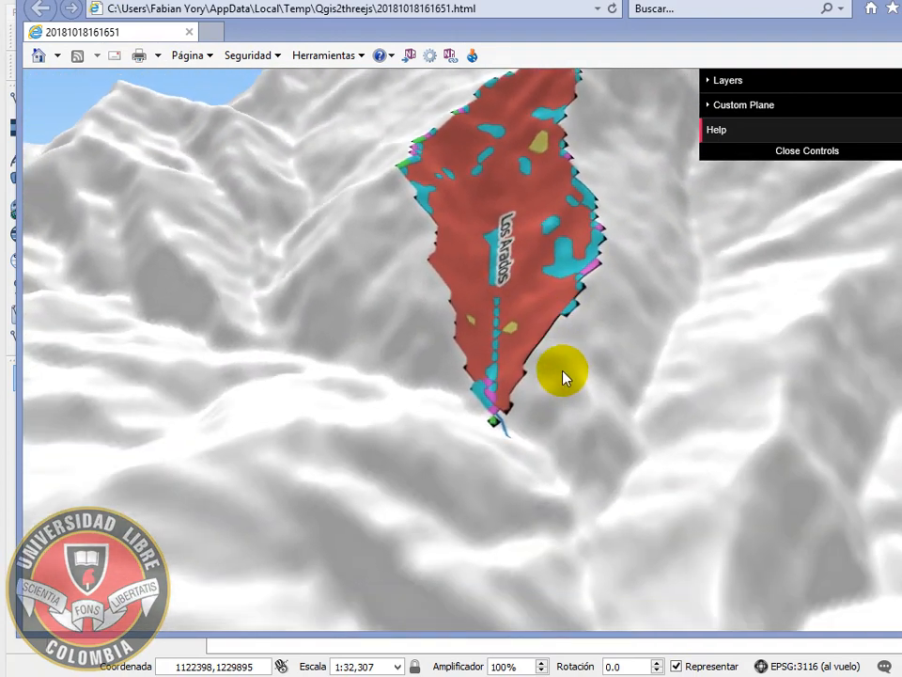
left_click_drag(530, 293, 496, 384)
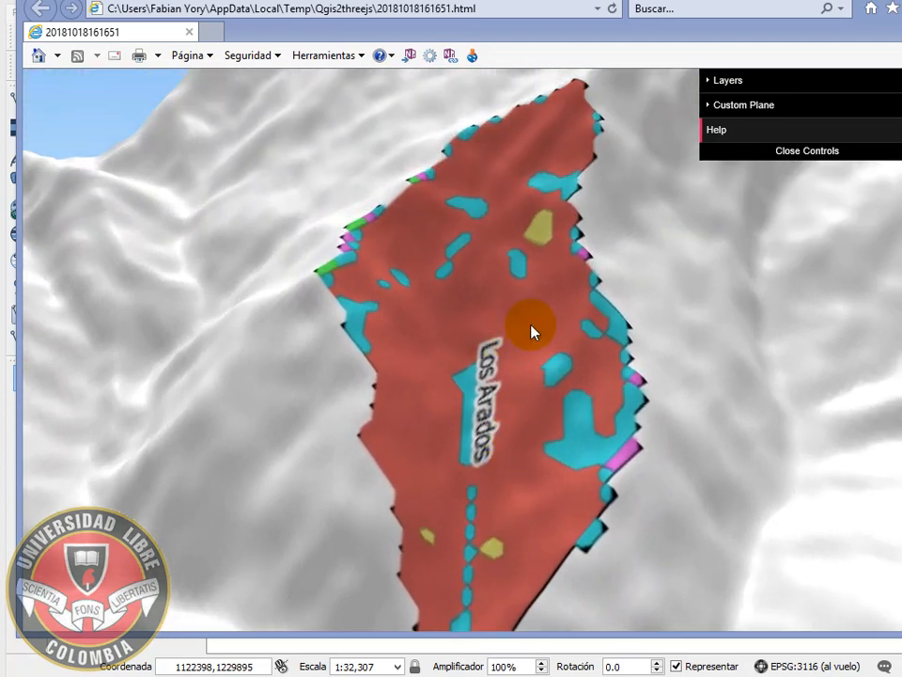
left_click_drag(549, 422, 613, 374)
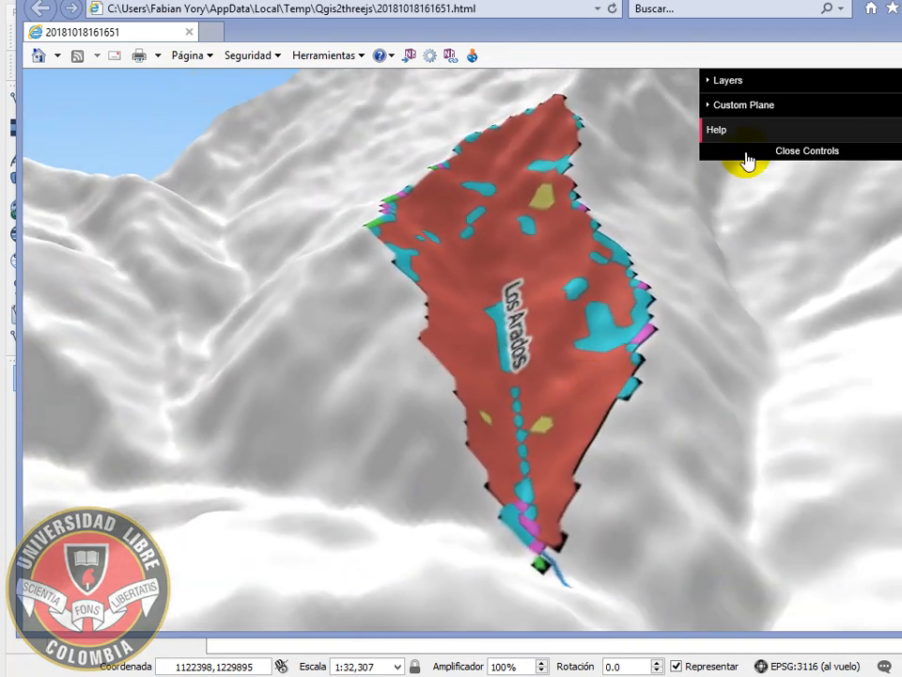
key("alt+F4")
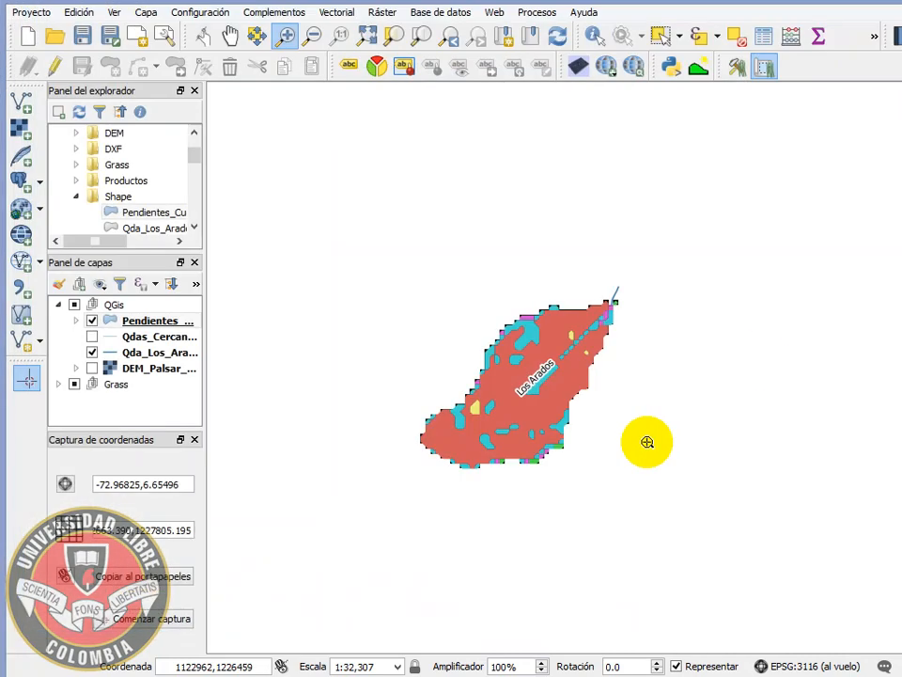
- Begin exporting the Pendientes_Cuenca_Los_Arados layer with the format set to Hoja de cálculo de MS Office Open XML
left_click(75, 321)
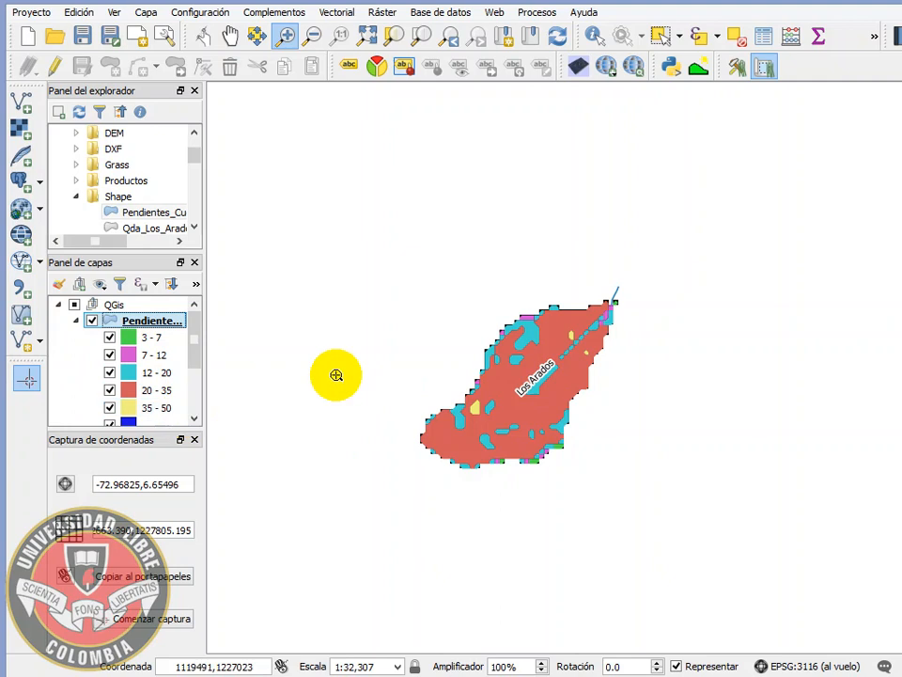
left_click(98, 305)
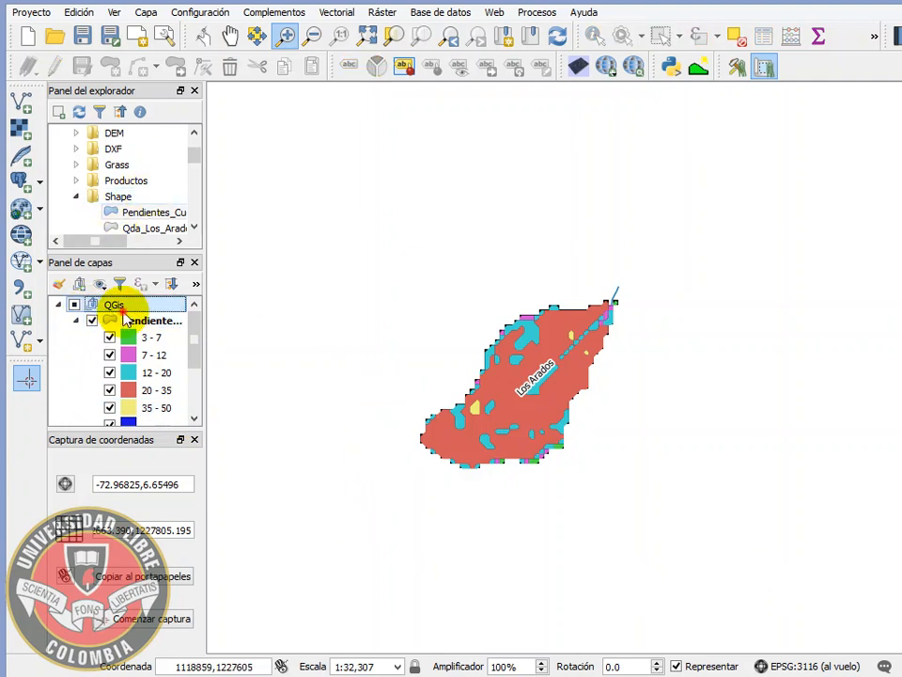
left_click(146, 13)
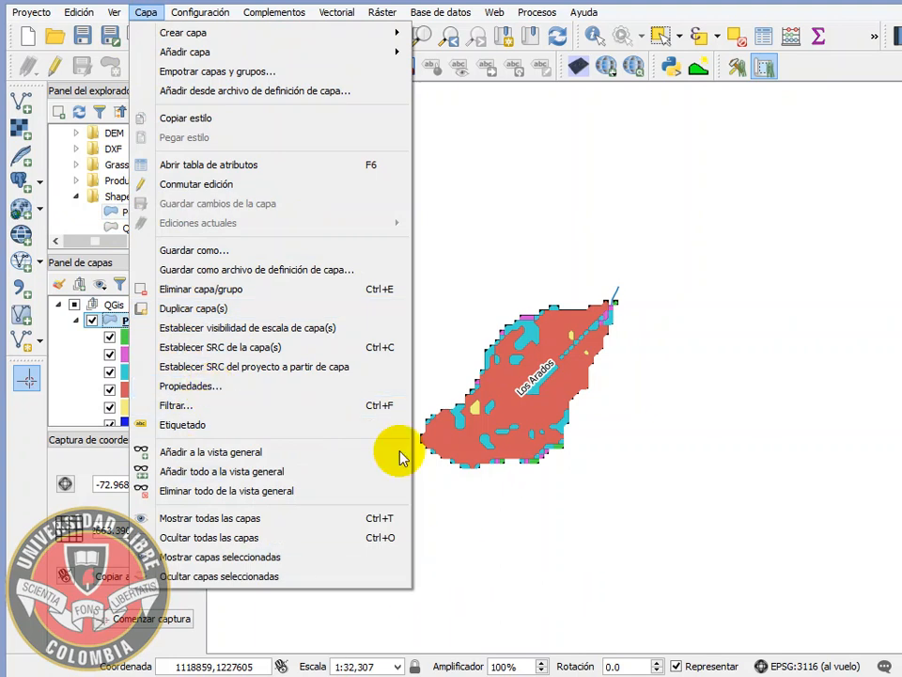
left_click(241, 252)
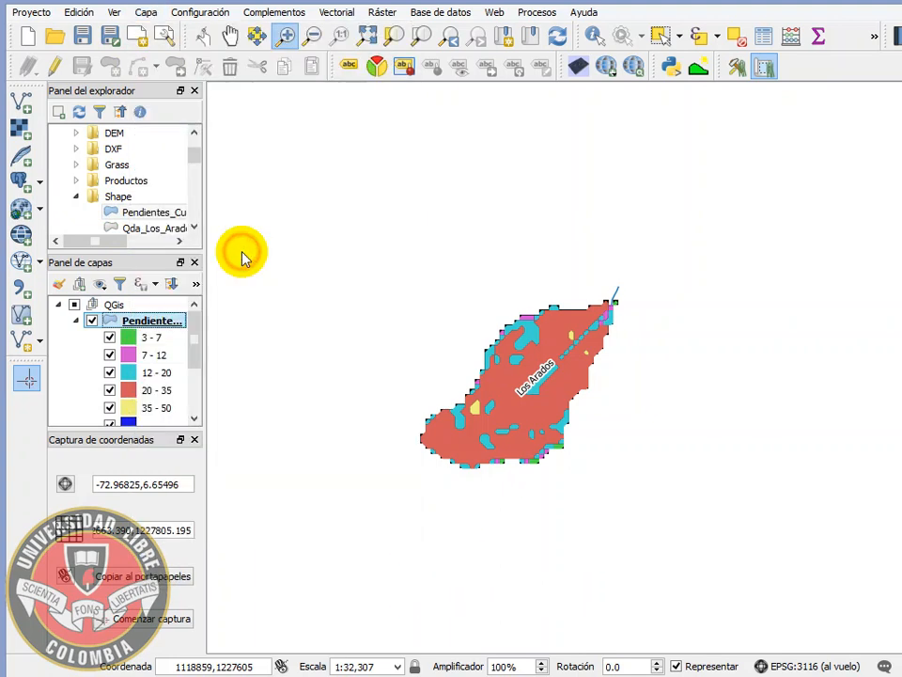
left_click(655, 85)
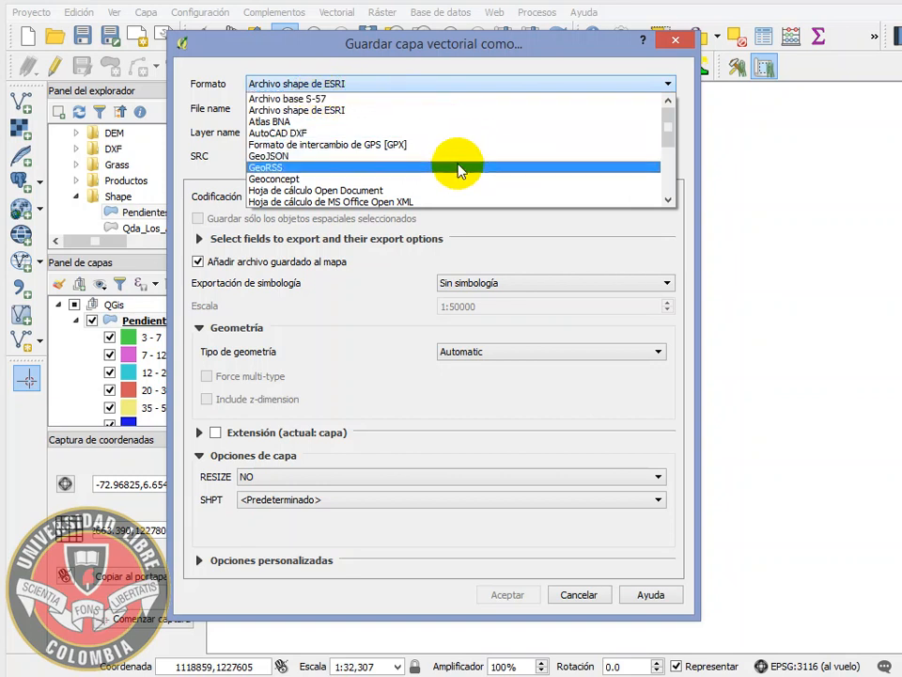
left_click(409, 201)
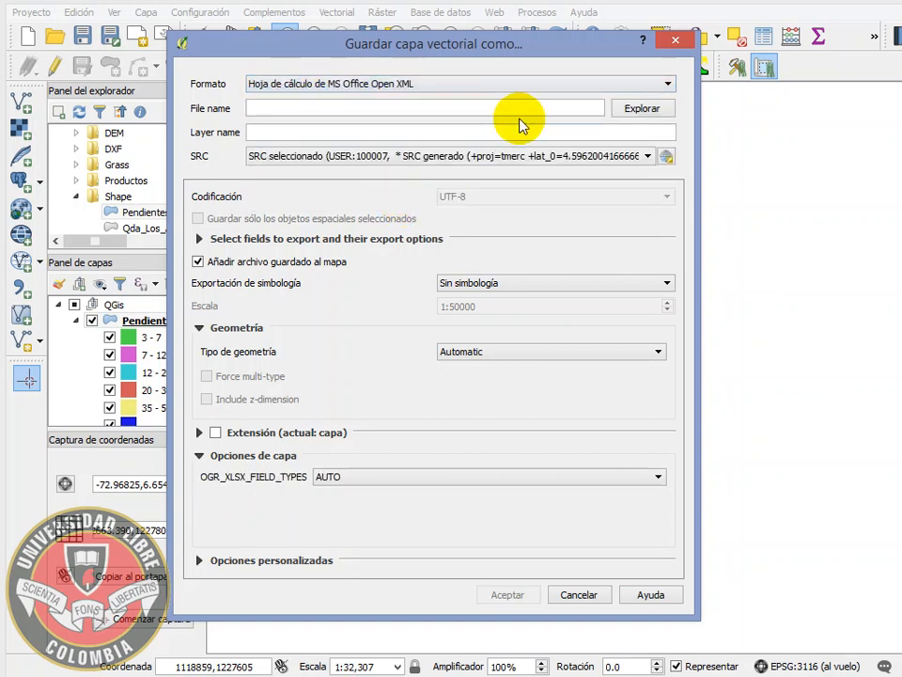
- Export the layer as Tabla_Pendientes.xlsx into the Cuenca/Productos/Pendientes folder, keeping the selected SRC
left_click(632, 110)
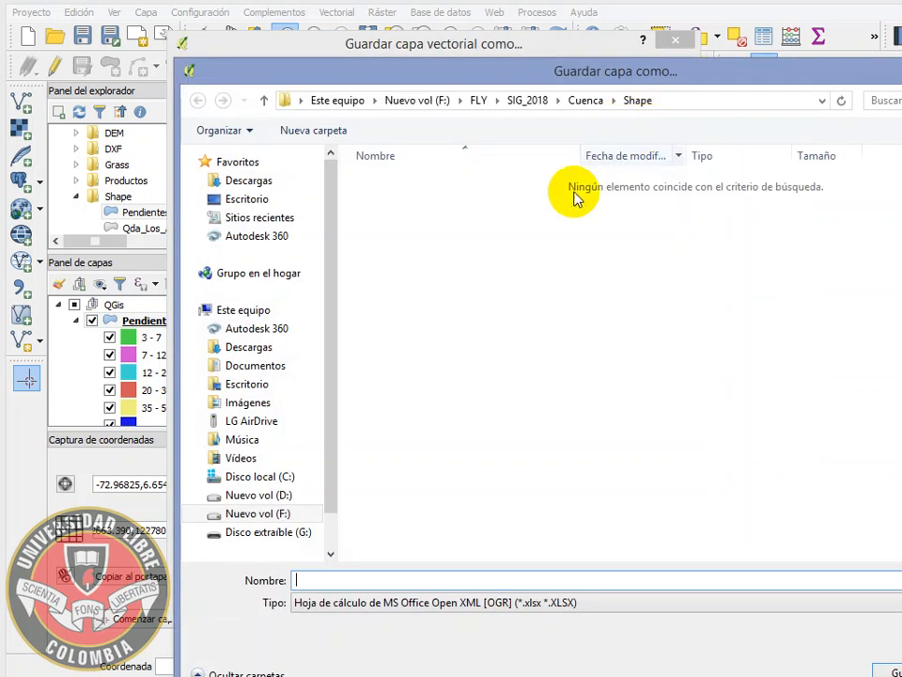
left_click(585, 100)
double_click(381, 275)
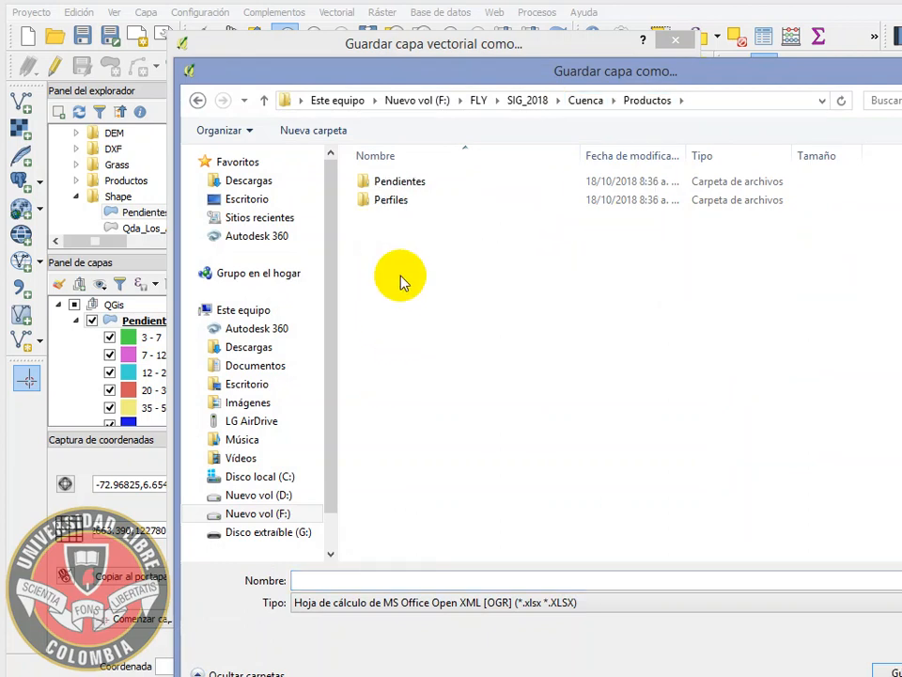
double_click(391, 181)
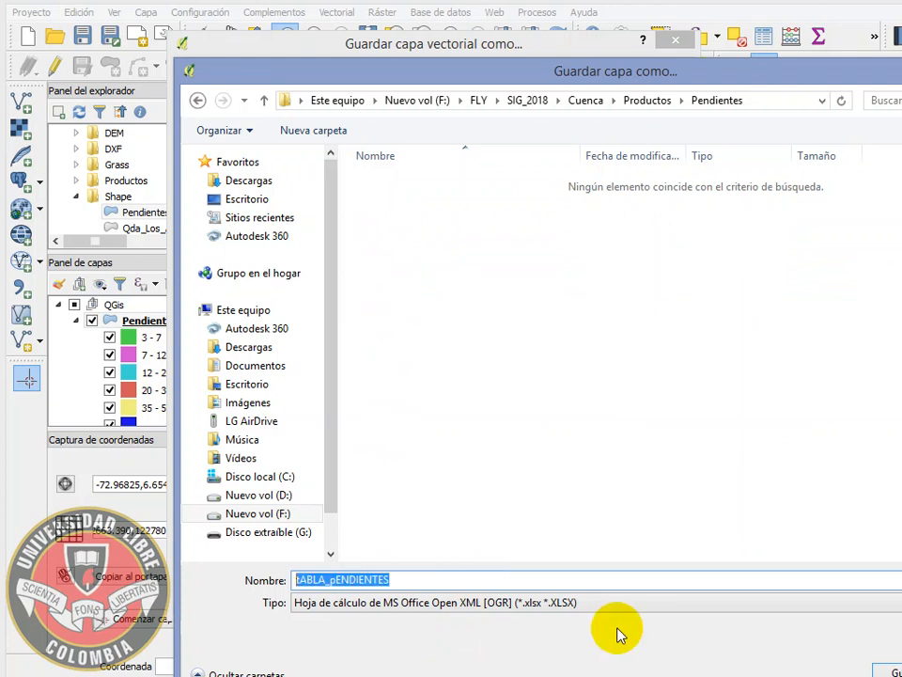
type("Tabla_Pendientes")
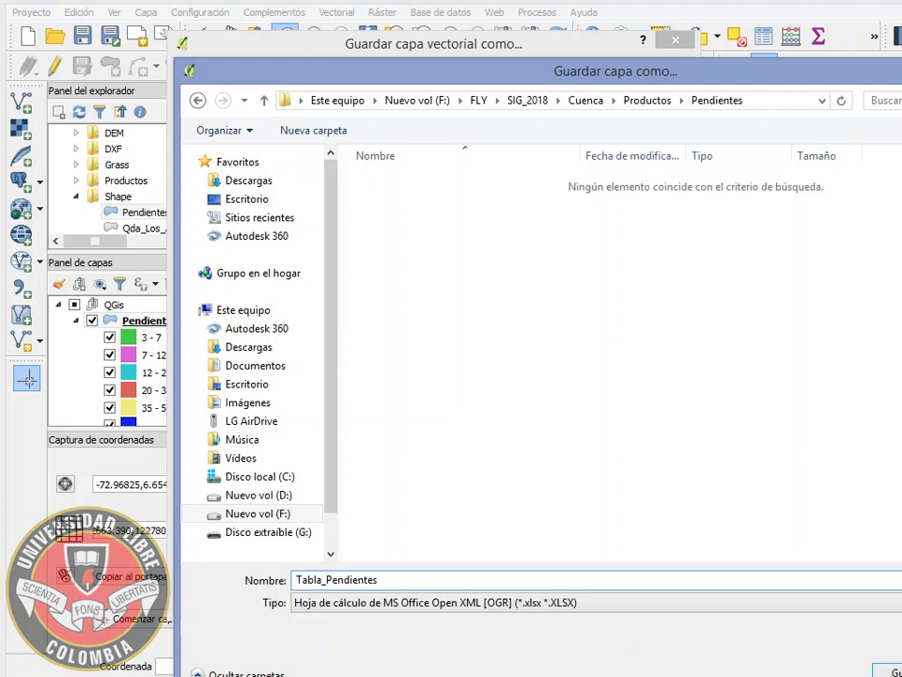
key("Return")
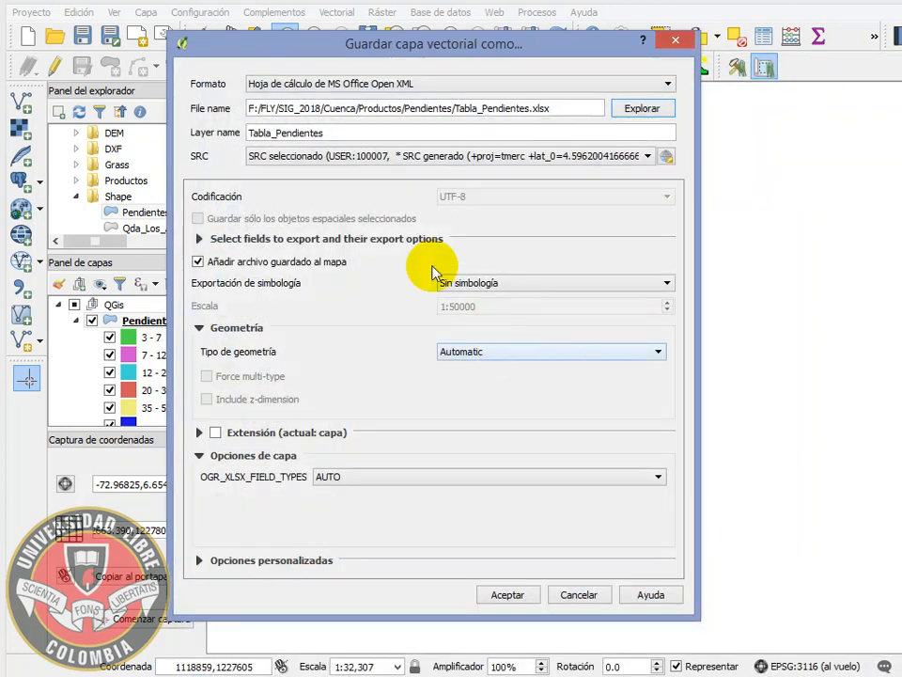
left_click(648, 157)
left_click(648, 155)
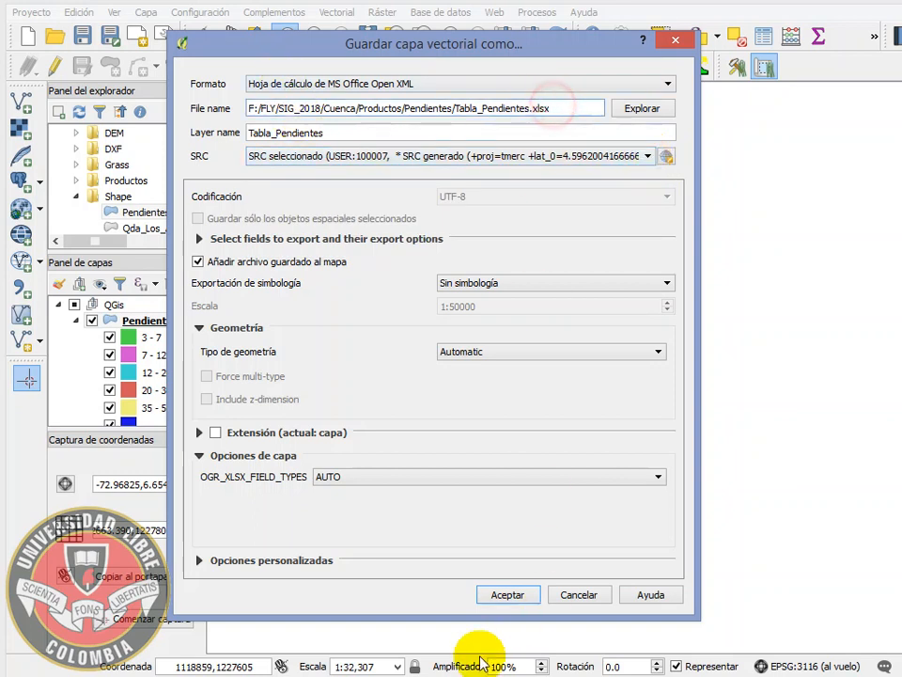
left_click(509, 595)
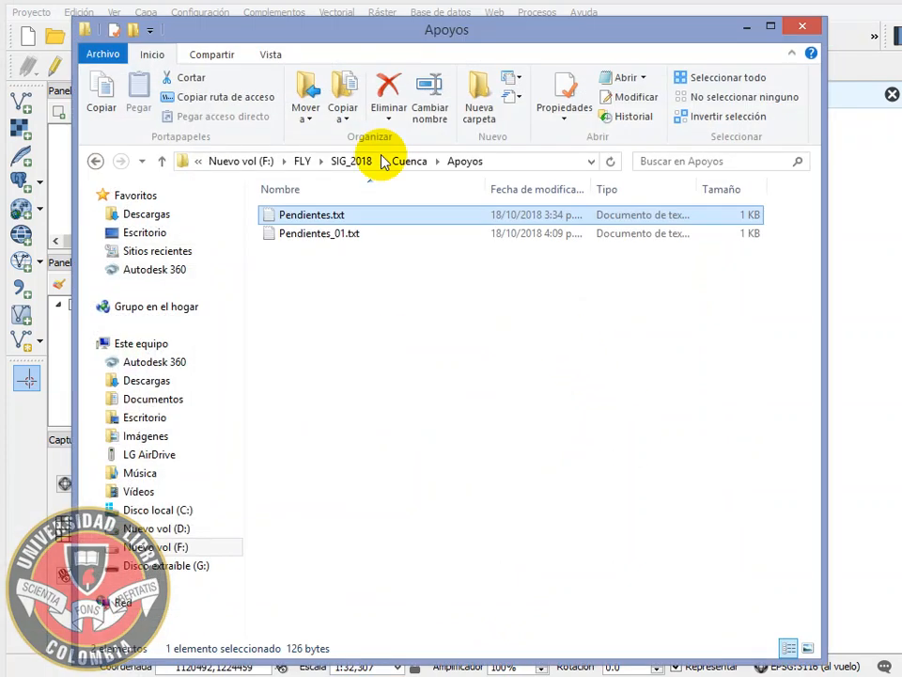
- Switch to File Explorer, open Tabla_Pendientes.xlsx from Cuenca/Productos/Pendientes in Excel and shrink the workbook window
left_click(415, 162)
double_click(314, 306)
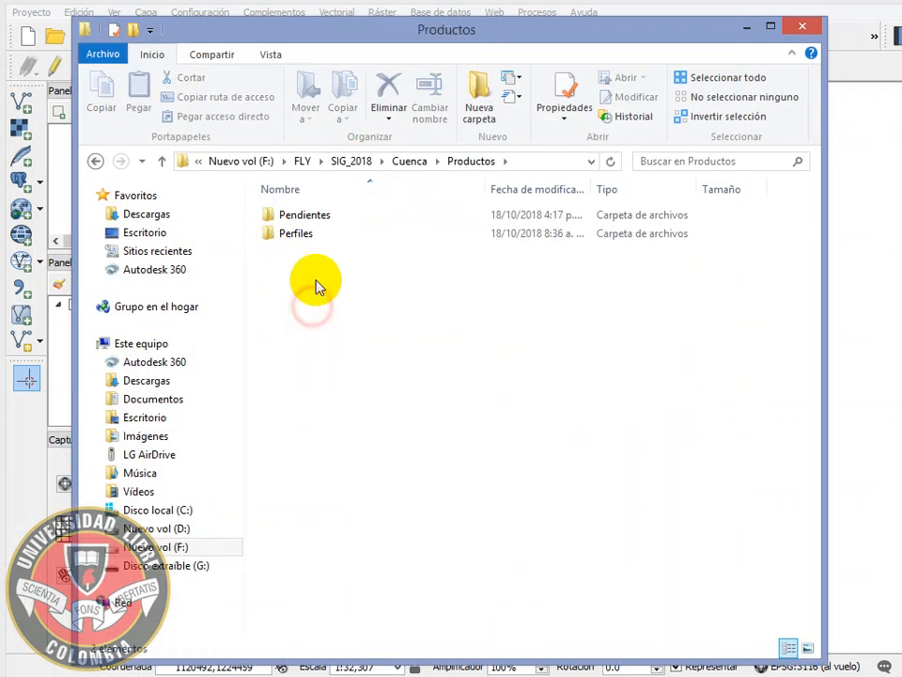
double_click(342, 215)
double_click(366, 217)
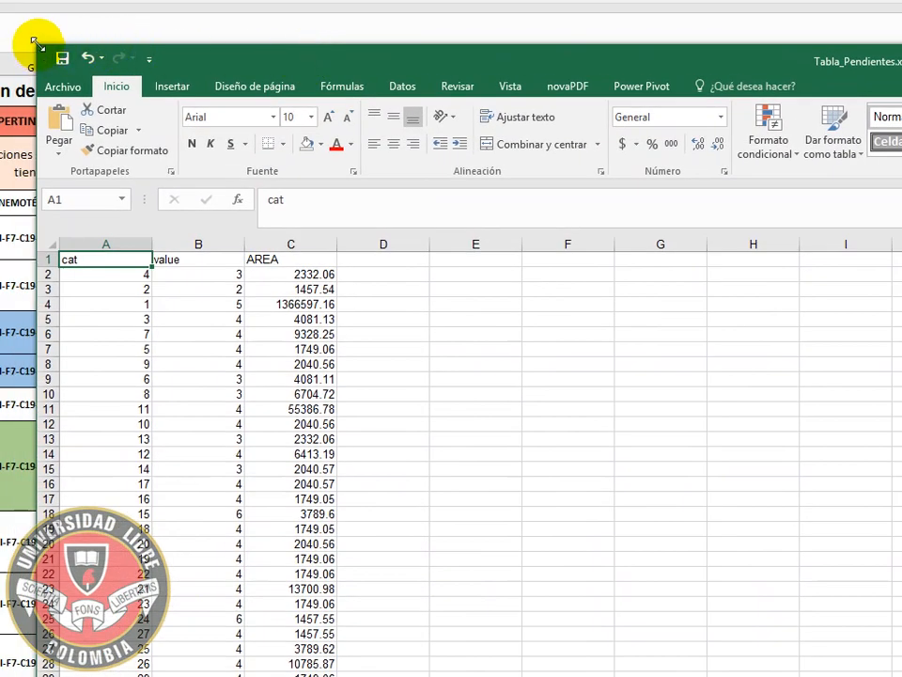
left_click_drag(36, 42, 717, 388)
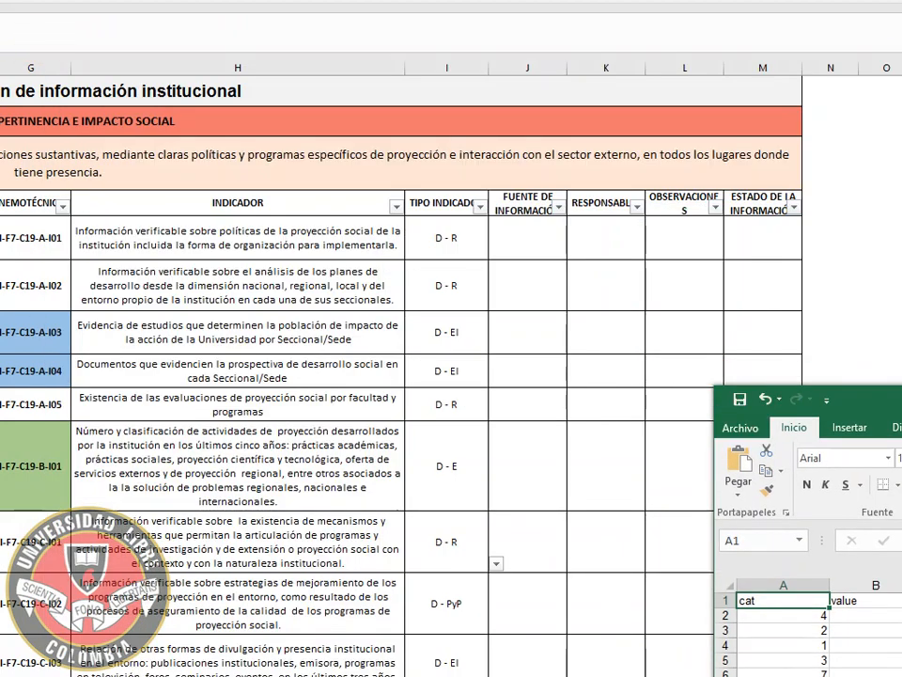
- Move and enlarge the Tabla_Pendientes.xlsx window, then look through the cat, value and AREA columns
left_click_drag(893, 393, 273, 34)
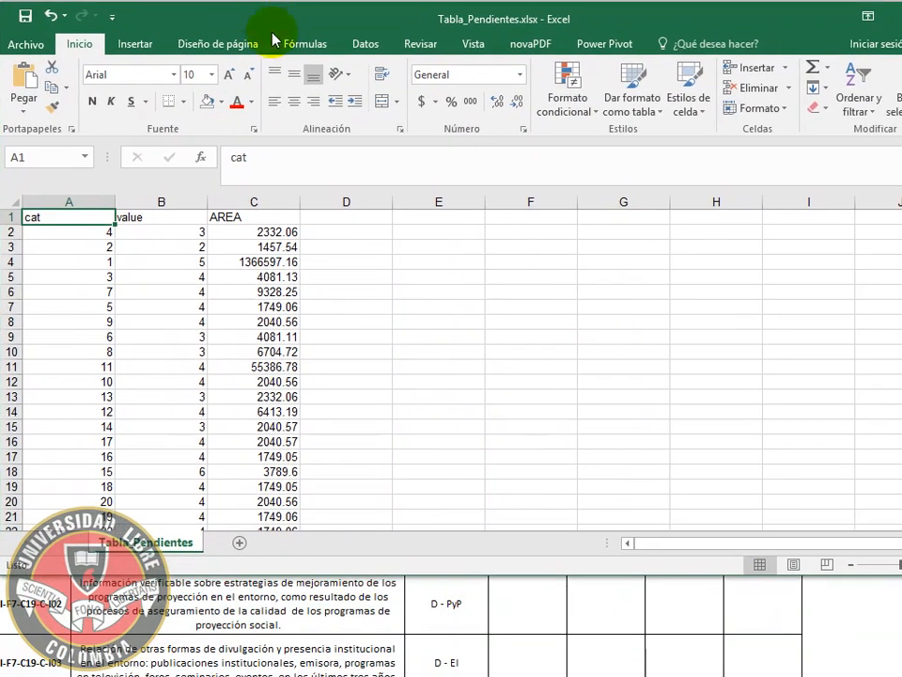
left_click_drag(900, 574, 866, 661)
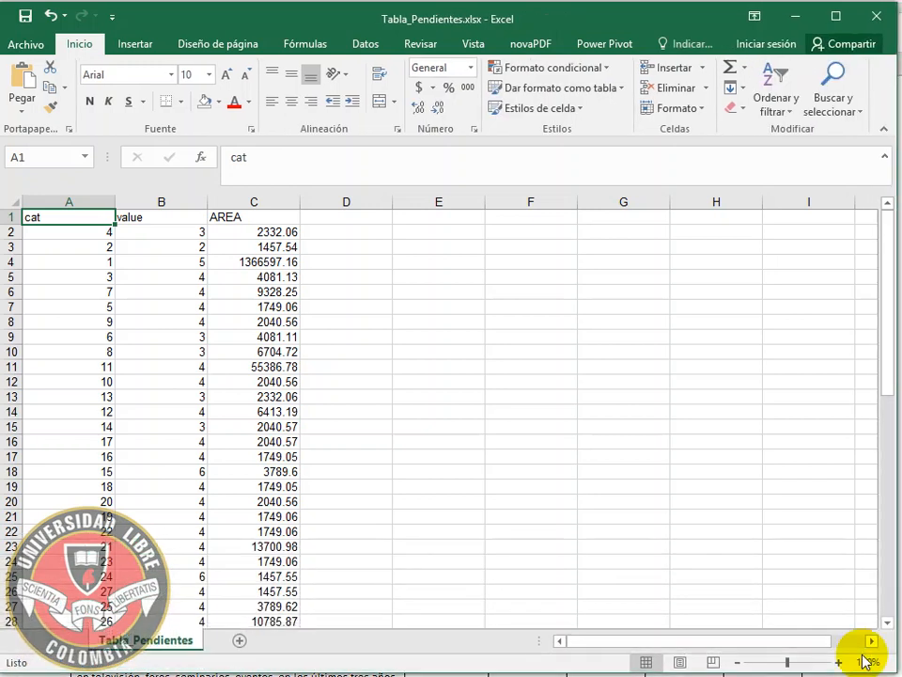
left_click(179, 231)
left_click(280, 233)
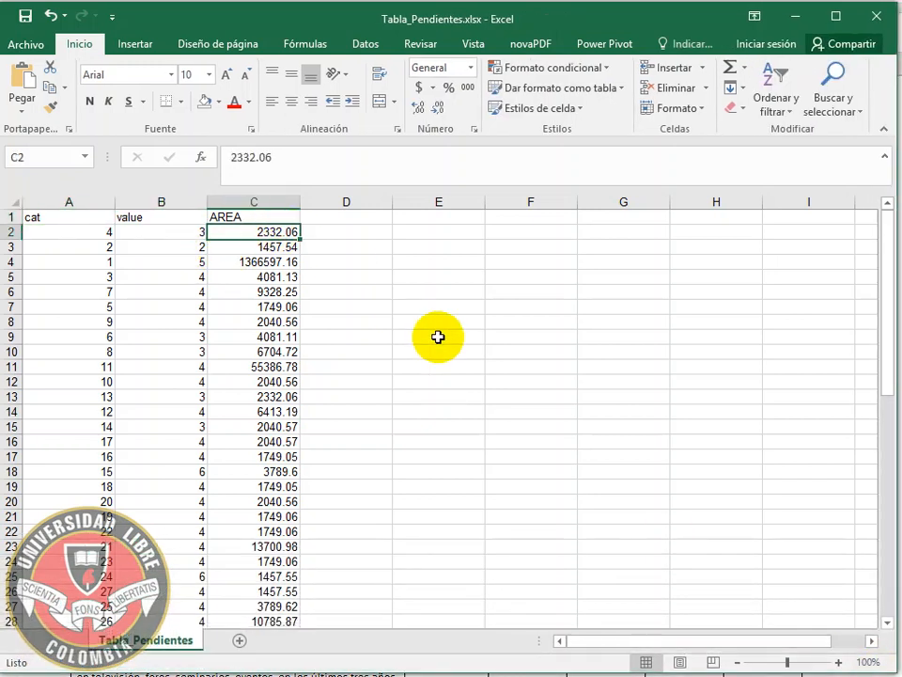
scroll(438, 337, "down", 10)
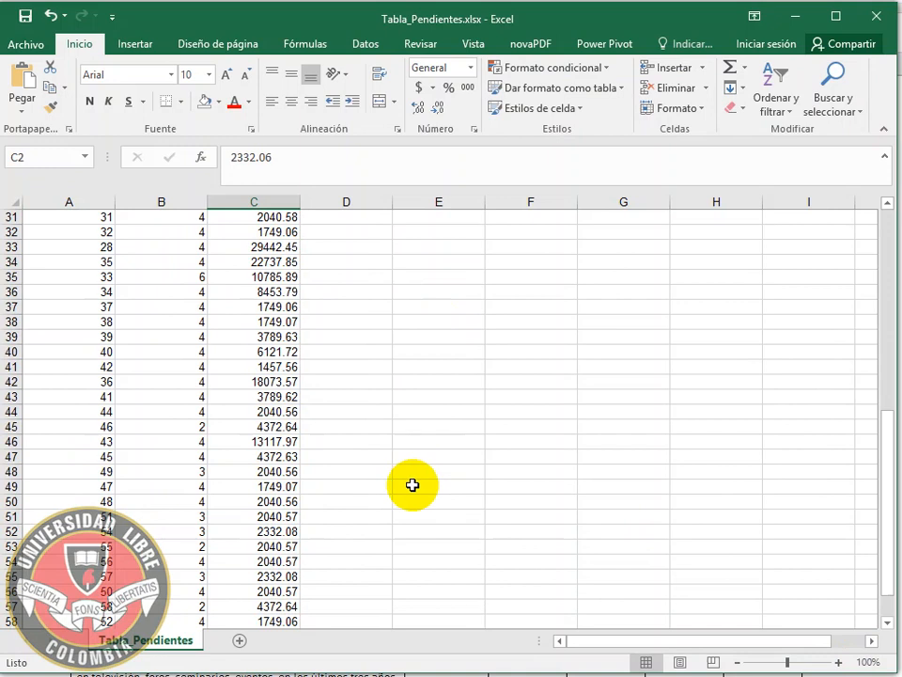
scroll(413, 485, "down", 4)
scroll(413, 485, "up", 14)
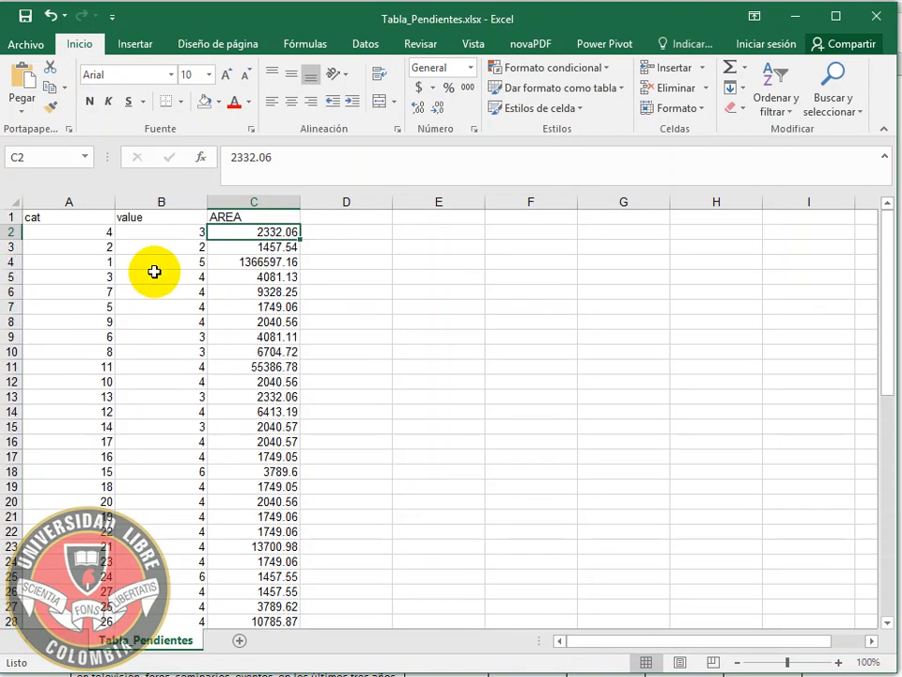
- Sort the whole table by the value column in ascending order, treating the first row as headers
left_click(170, 231)
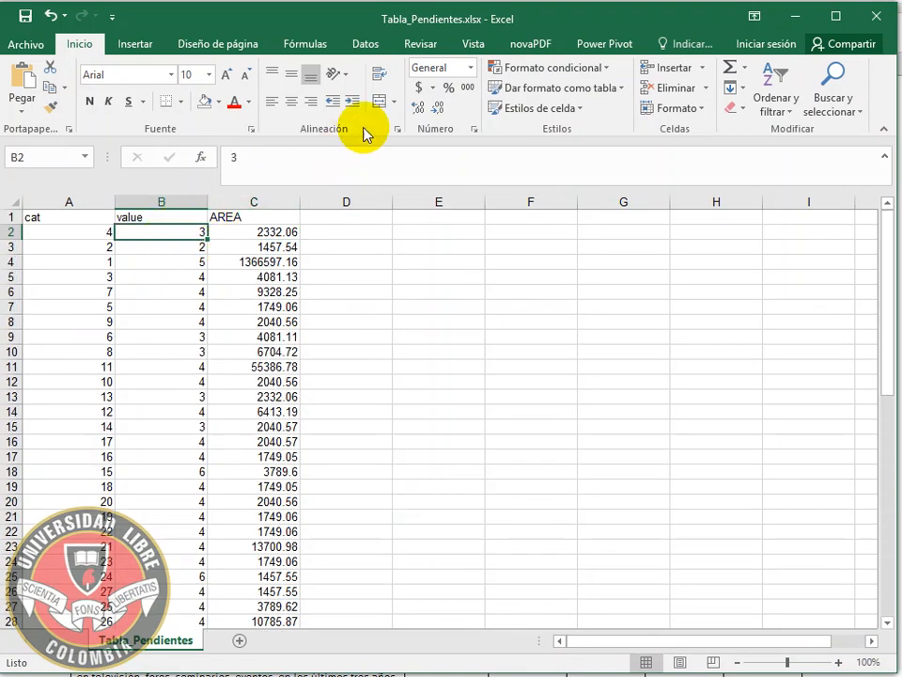
left_click(379, 52)
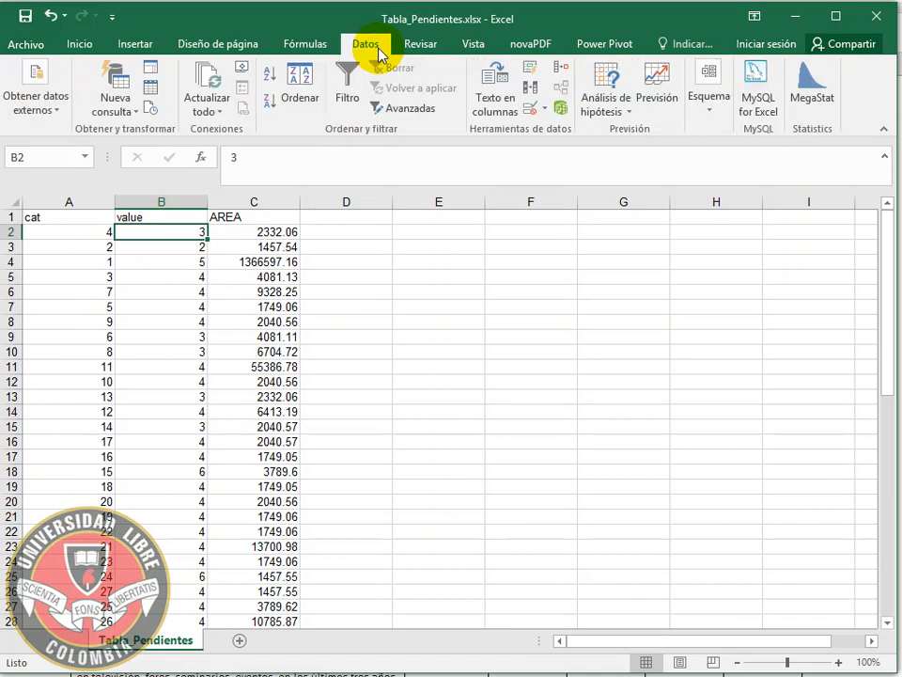
left_click(301, 82)
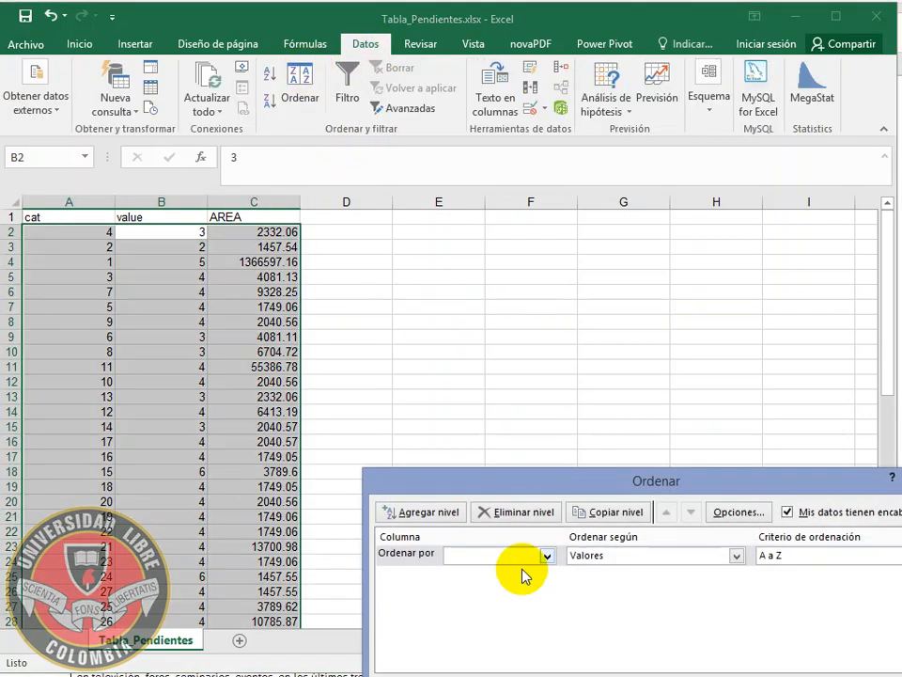
left_click_drag(850, 480, 652, 244)
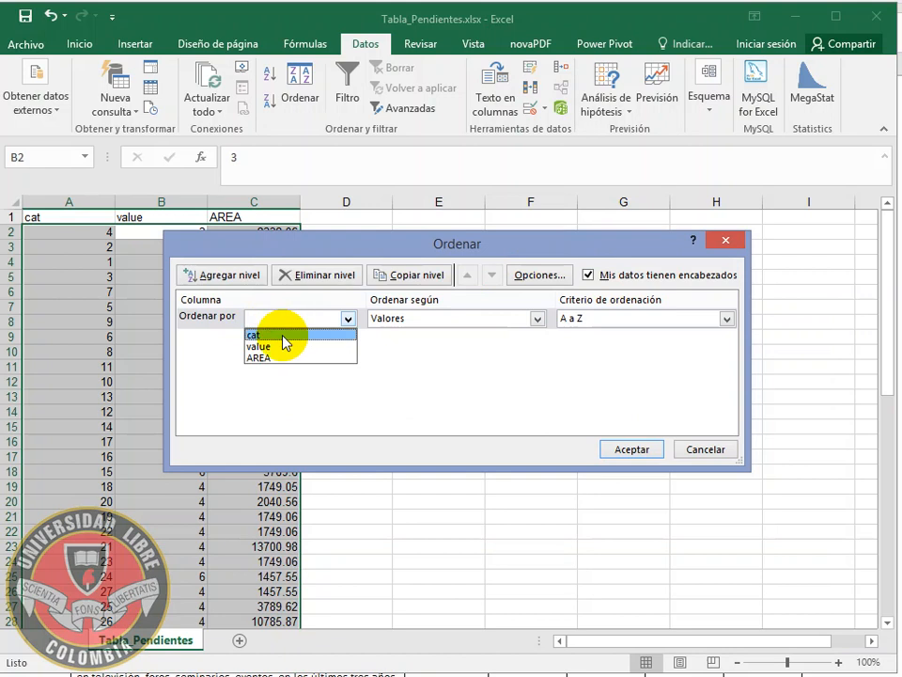
left_click(290, 347)
left_click(631, 449)
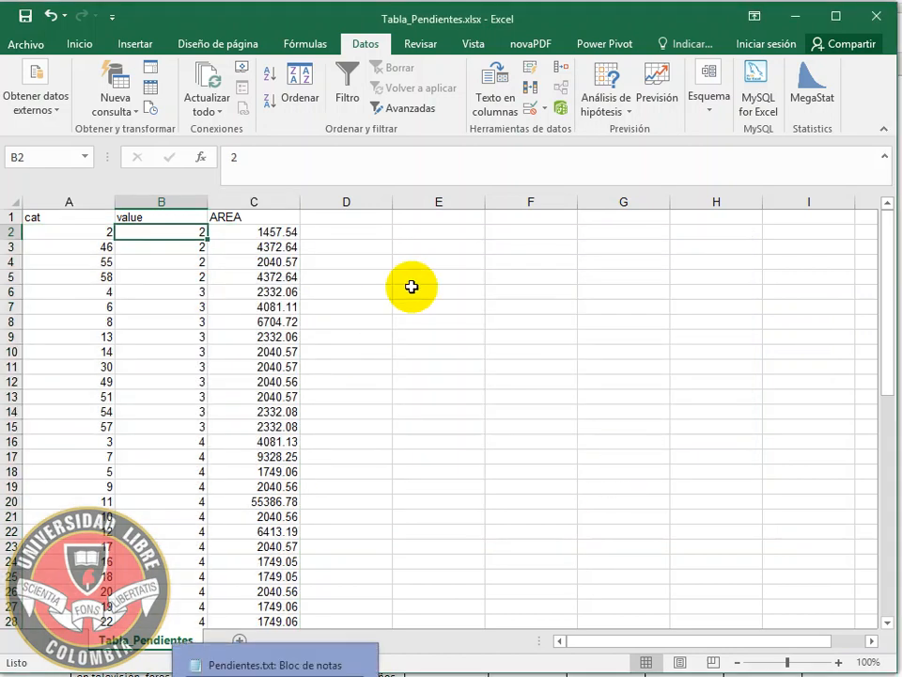
- Add a RANGO column heading in cell D1 beside AREA
left_click(346, 215)
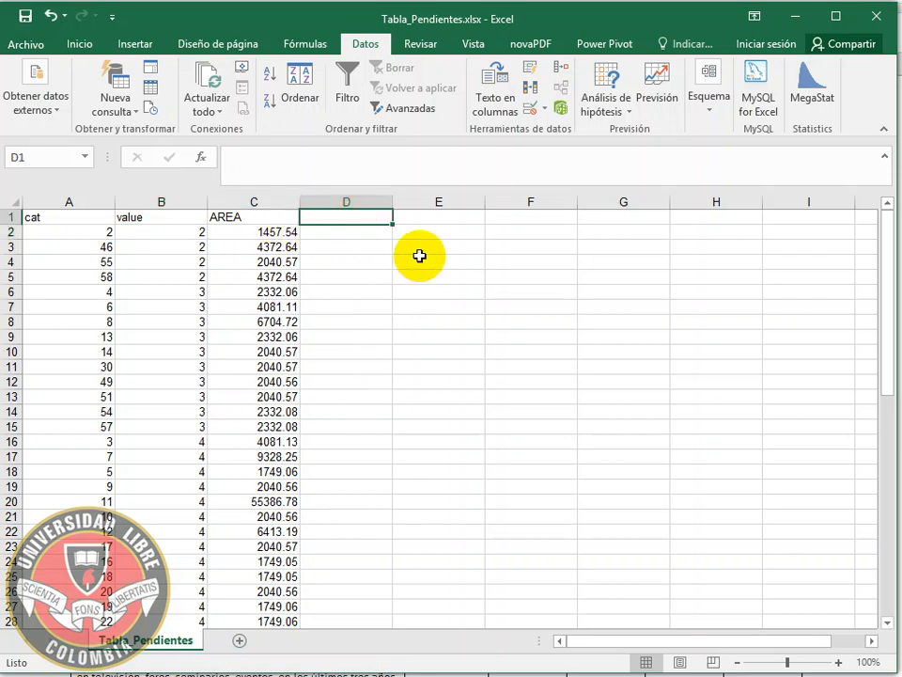
type("RANGO")
key("Return")
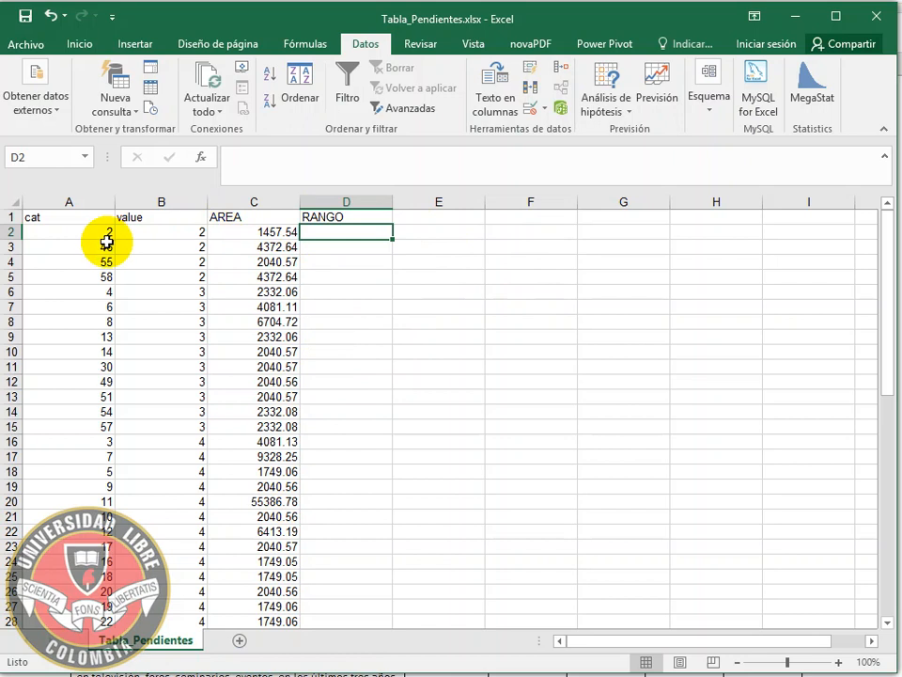
- Check class 2 in Pendientes.txt in Notepad and fill D2:D5 with the text range 3 - 7
left_click_drag(356, 232, 355, 275)
key("alt+Tab")
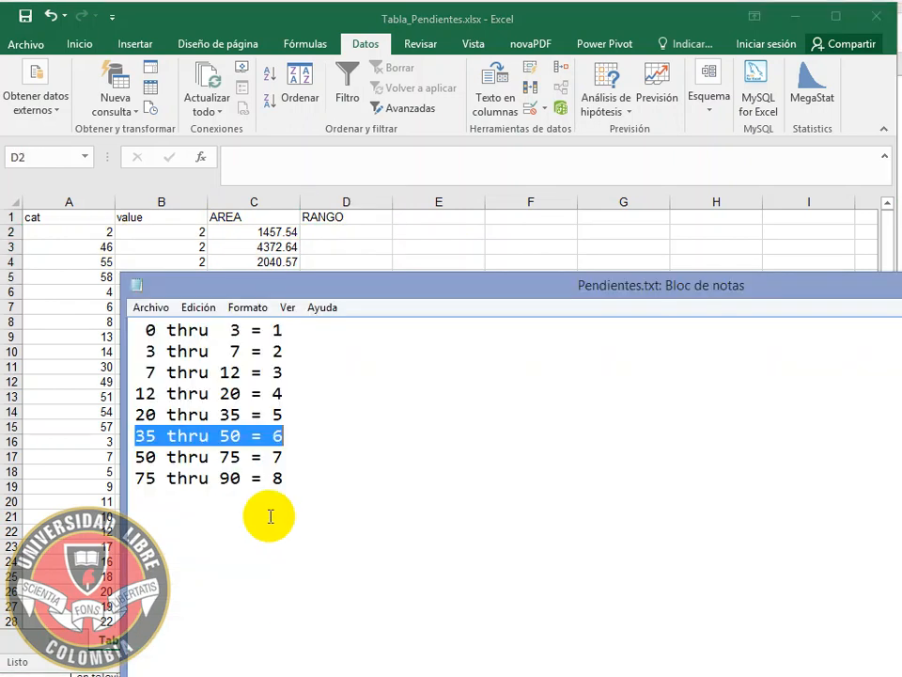
left_click(301, 16)
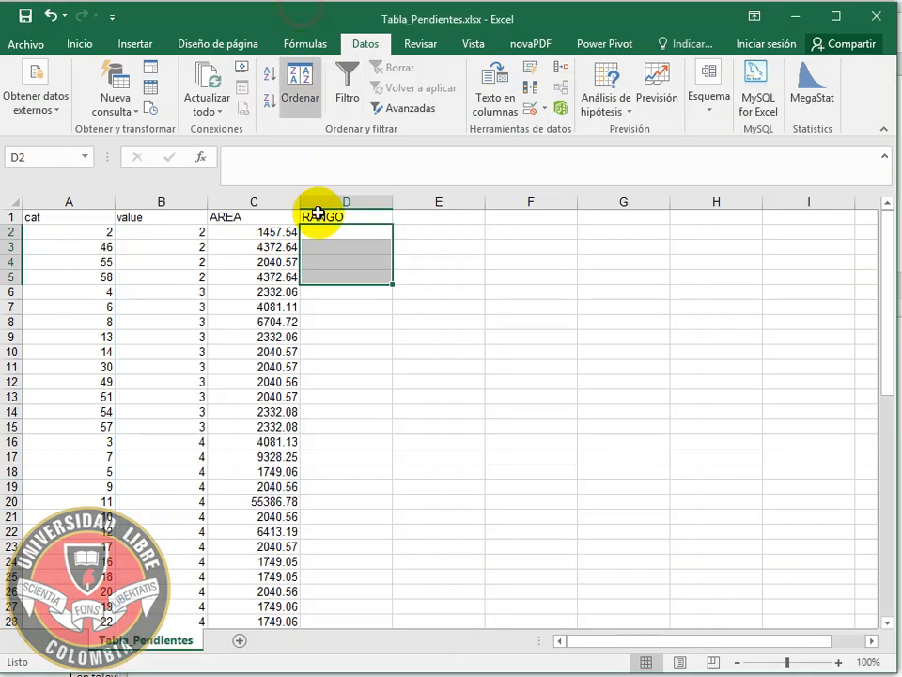
type("'")
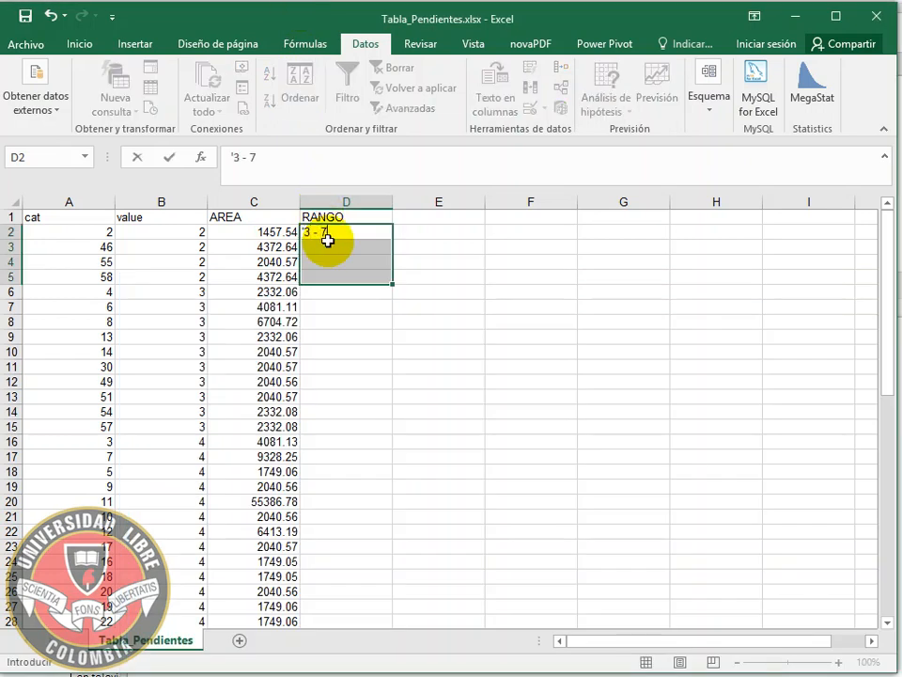
type("3 - 7")
key("ctrl+Return")
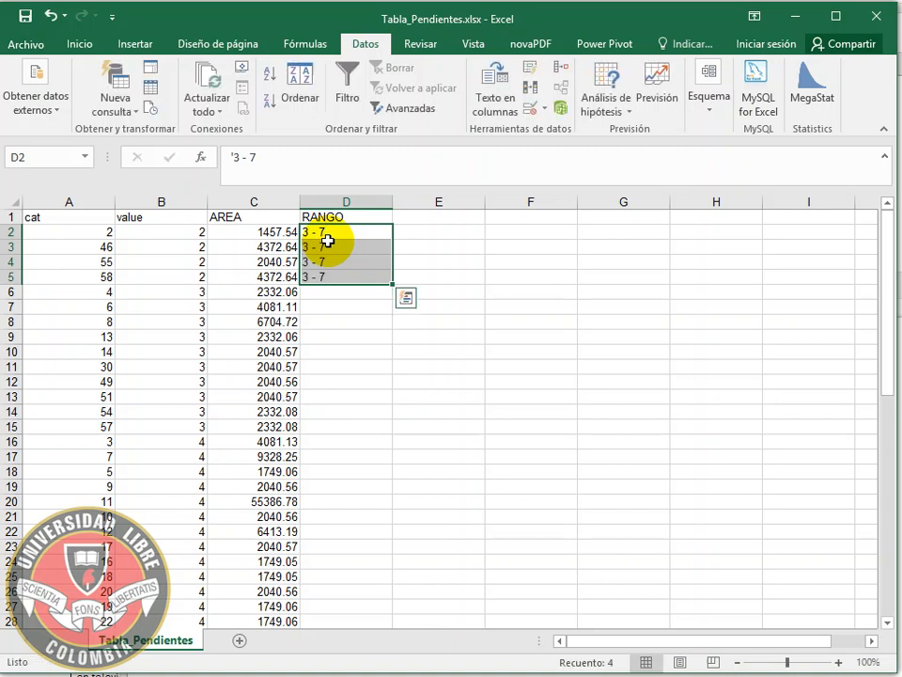
- Check class 3 in Pendientes.txt and fill D6:D15 with the text range 7 - 12
left_click_drag(330, 294, 331, 421)
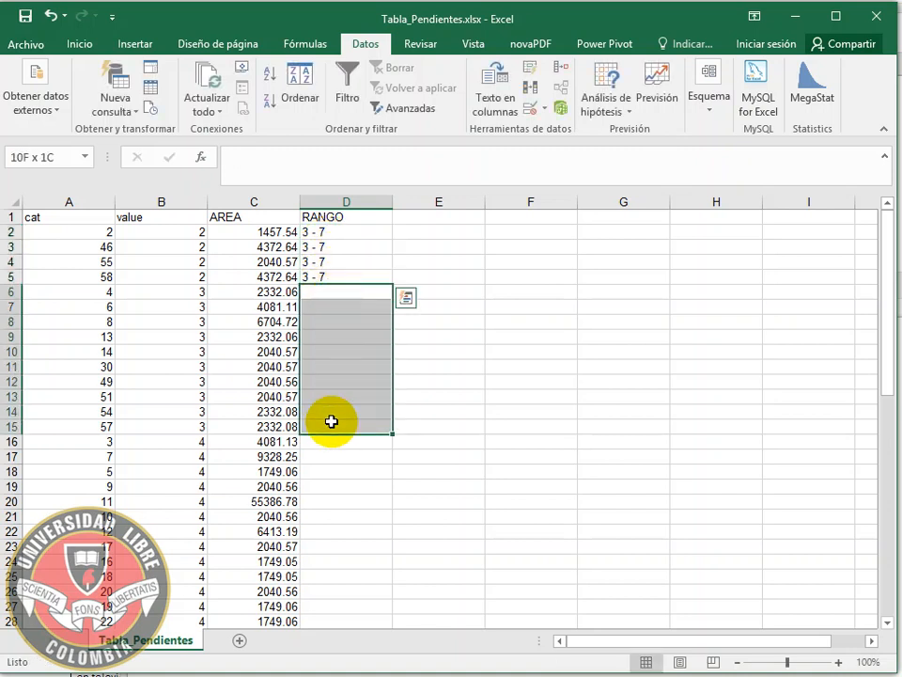
key("alt+Tab")
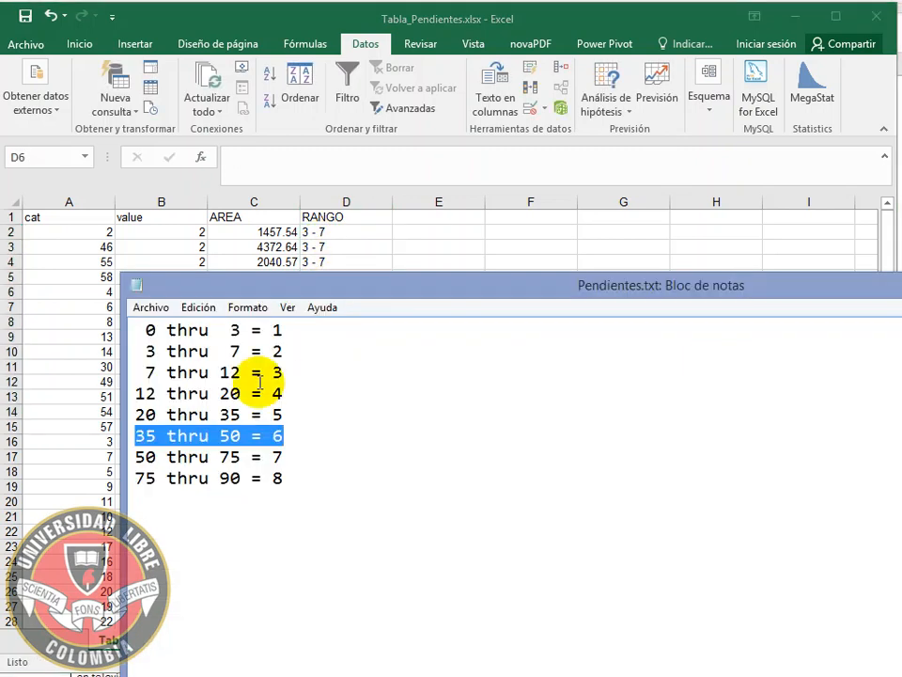
left_click_drag(145, 372, 287, 372)
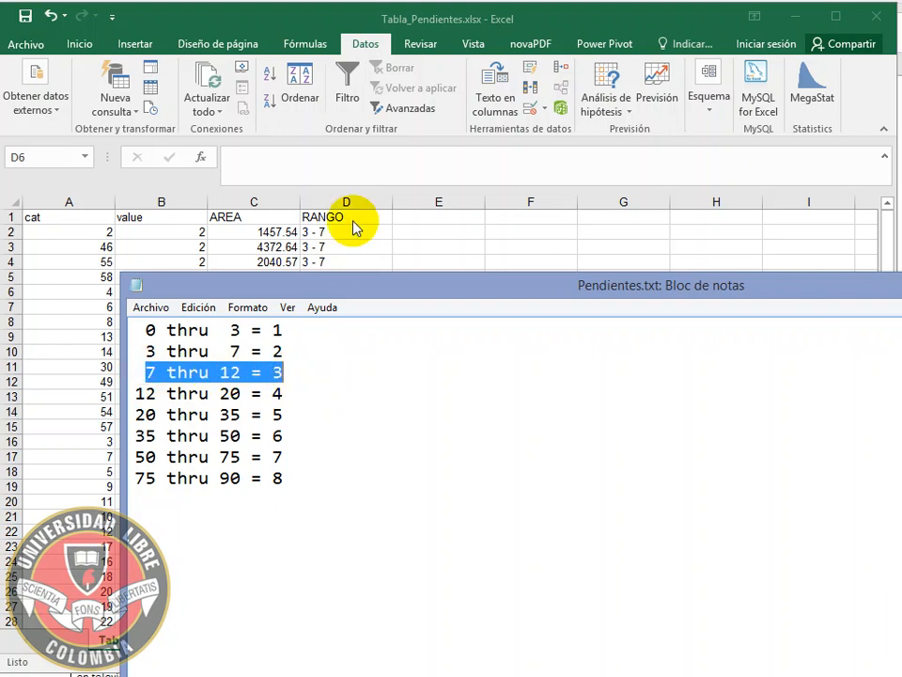
left_click(453, 13)
type("'7 -")
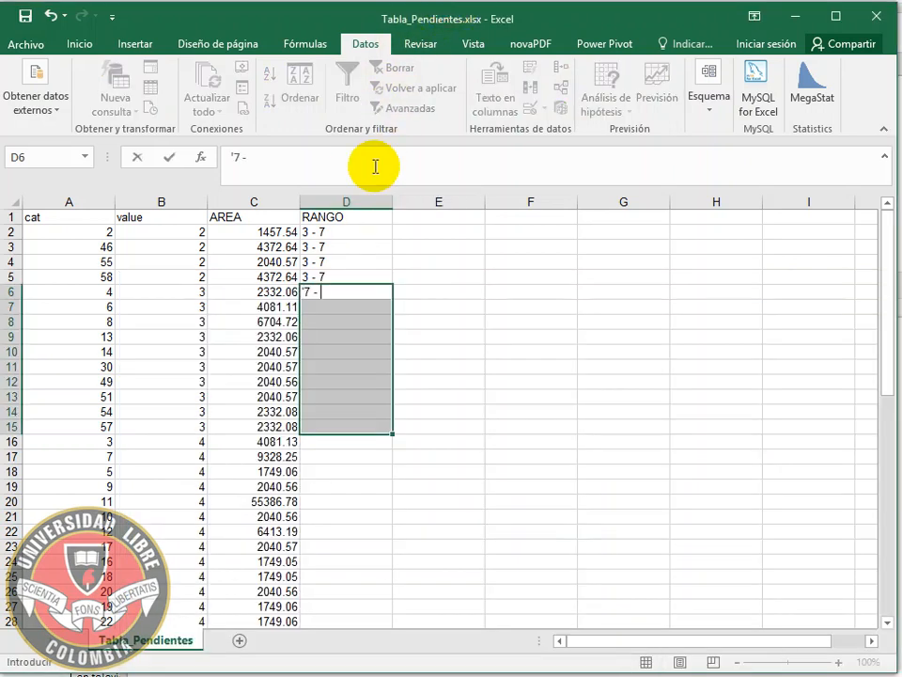
type(" 12")
key("ctrl+Return")
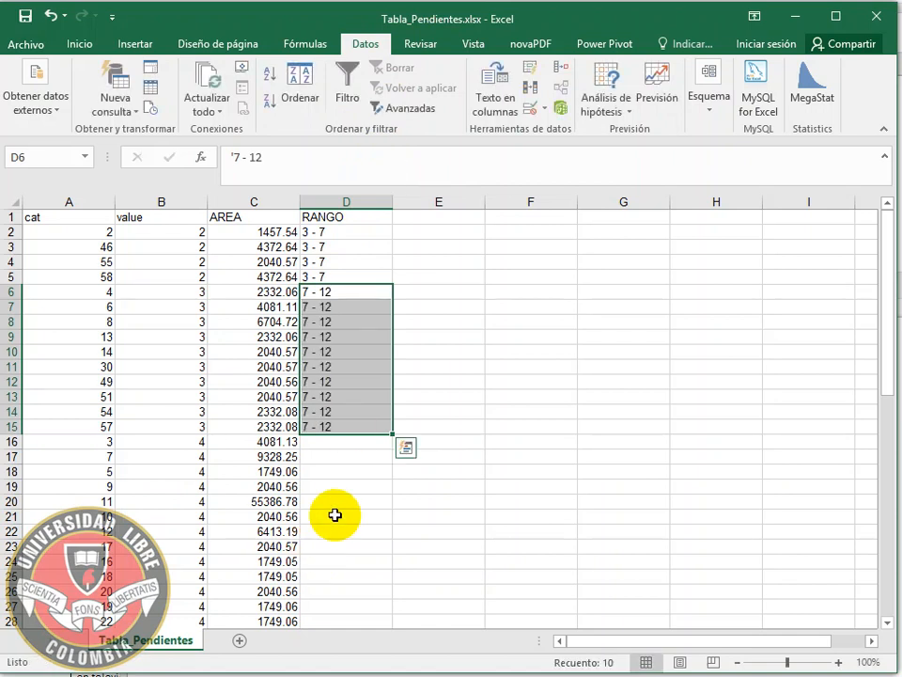
- Check class 4 in Pendientes.txt and fill D16:D57 with the text range 12- 20
left_click_drag(330, 443, 351, 533)
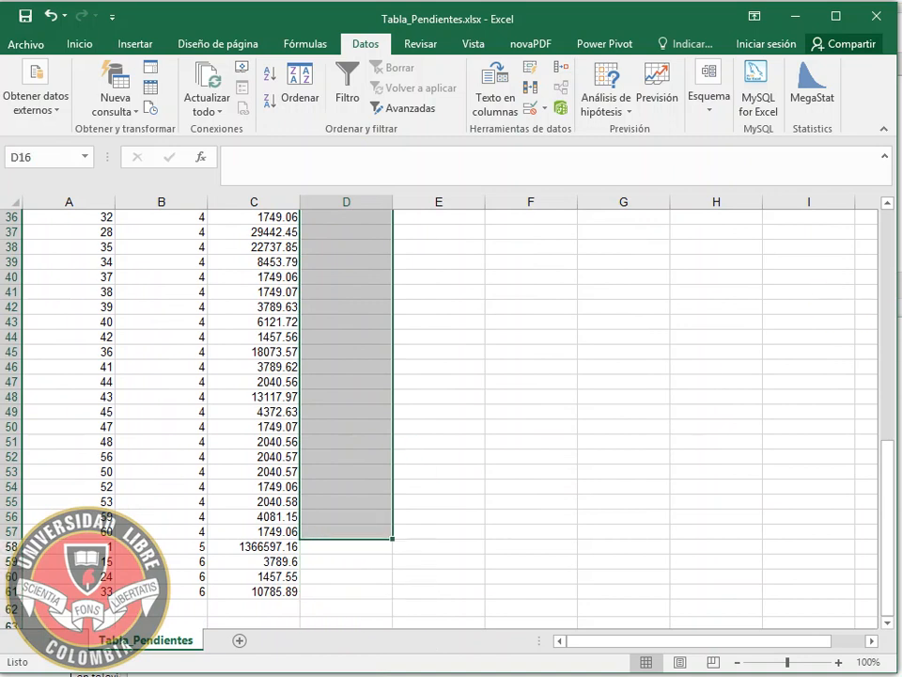
key("alt+Tab")
left_click_drag(136, 393, 283, 393)
left_click(349, 10)
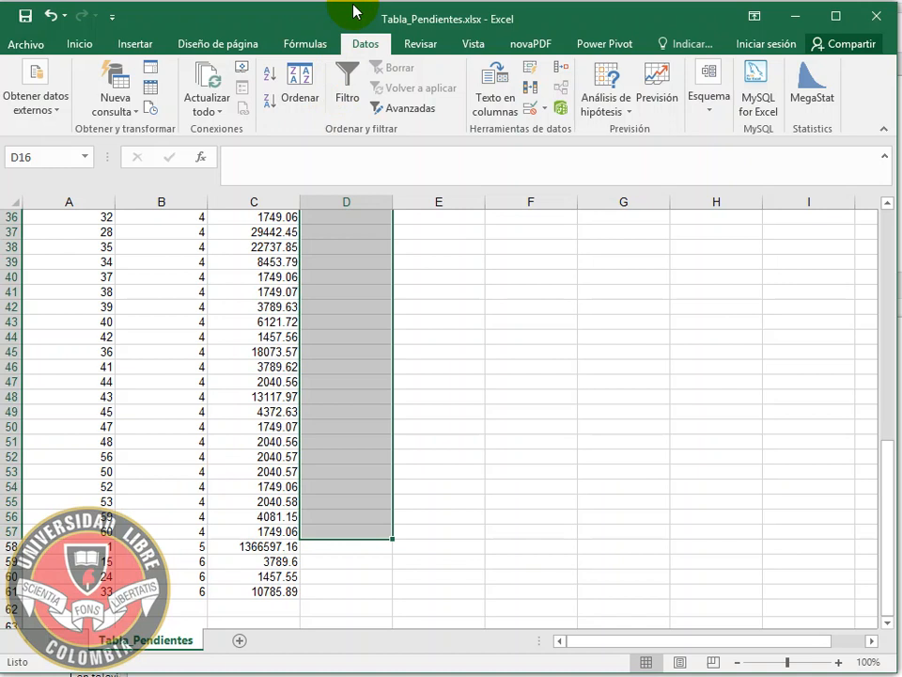
type("'12-")
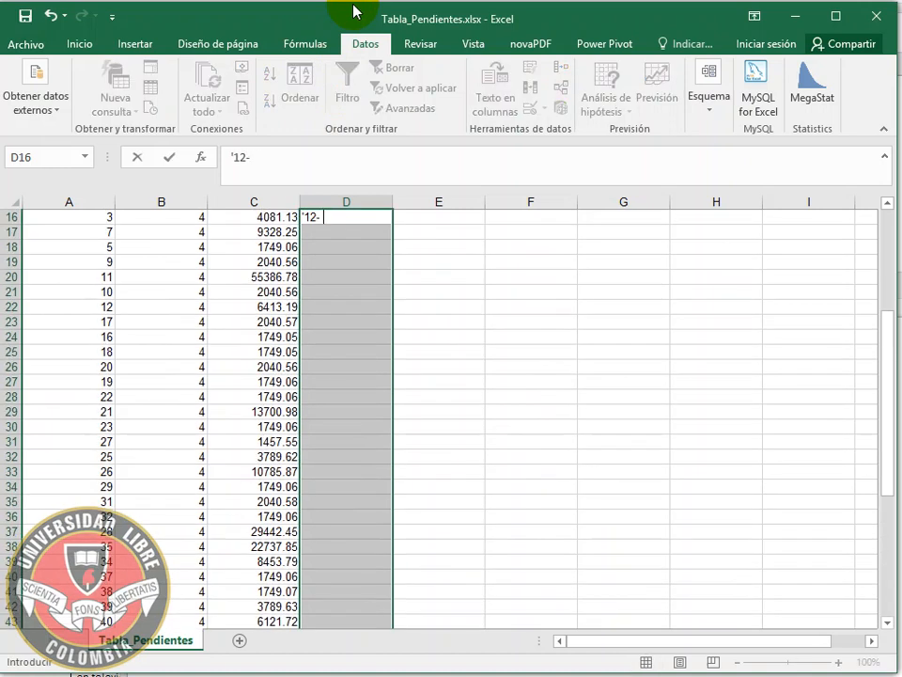
type(" 20")
key("ctrl+Return")
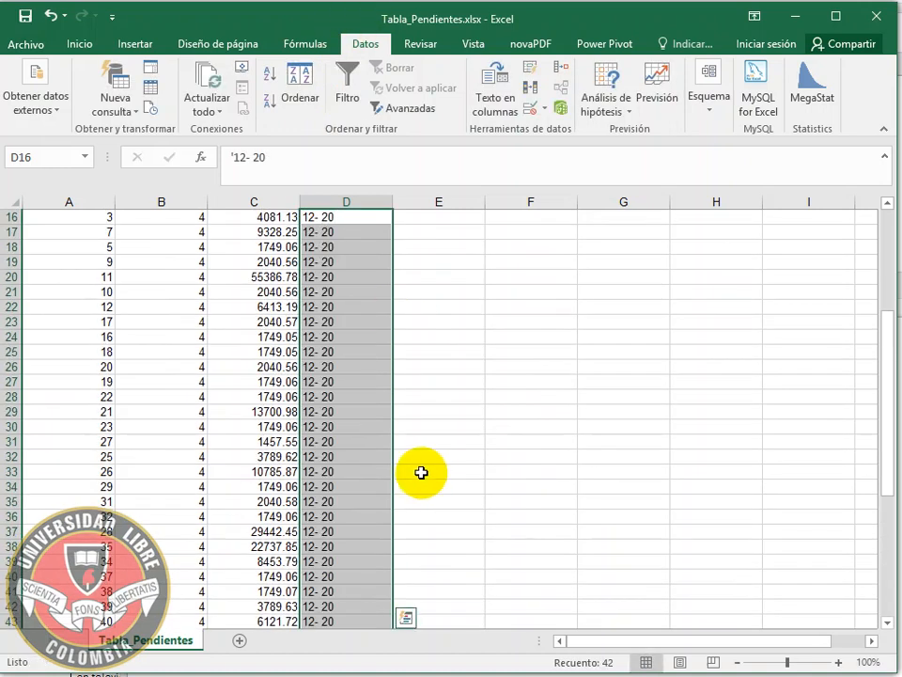
- Check class 5 in Pendientes.txt and enter the text range 20 - 35 in cell D58
scroll(420, 498, "down", 9)
left_click_drag(338, 438, 358, 444)
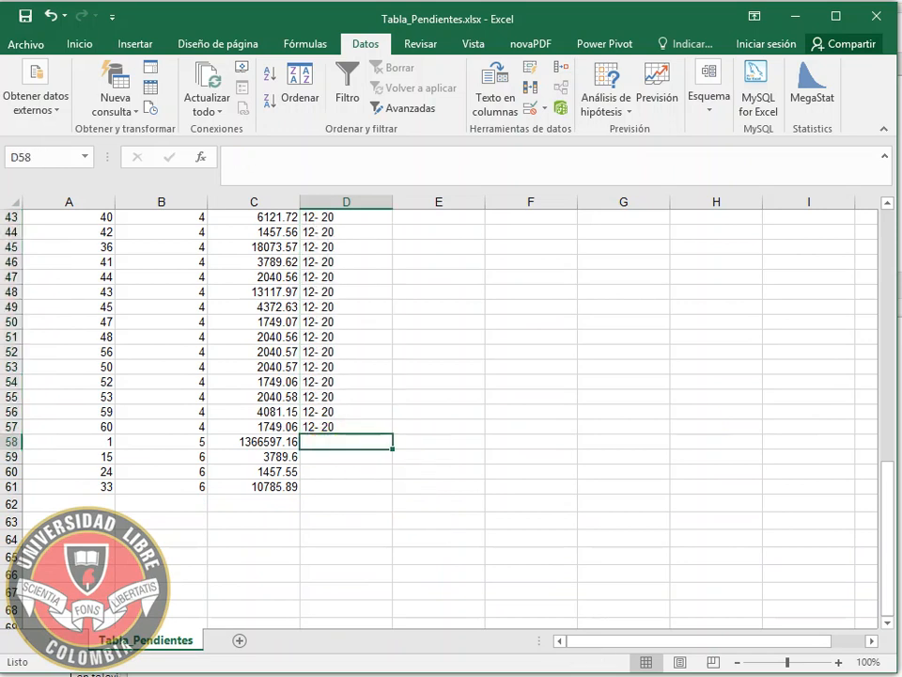
key("alt+Tab")
left_click_drag(247, 421, 193, 420)
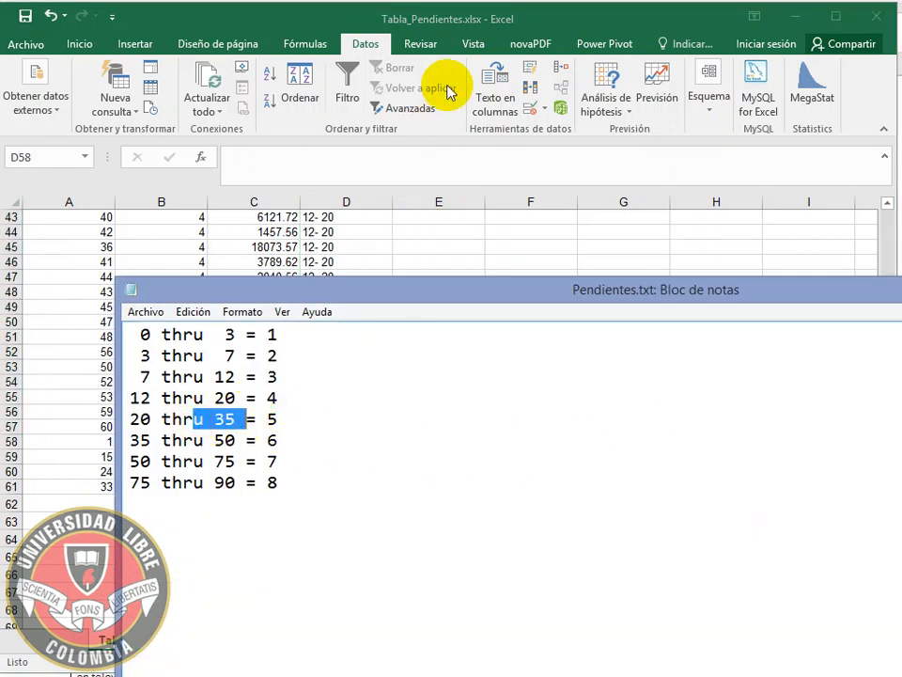
left_click(495, 24)
type("'20 - 35")
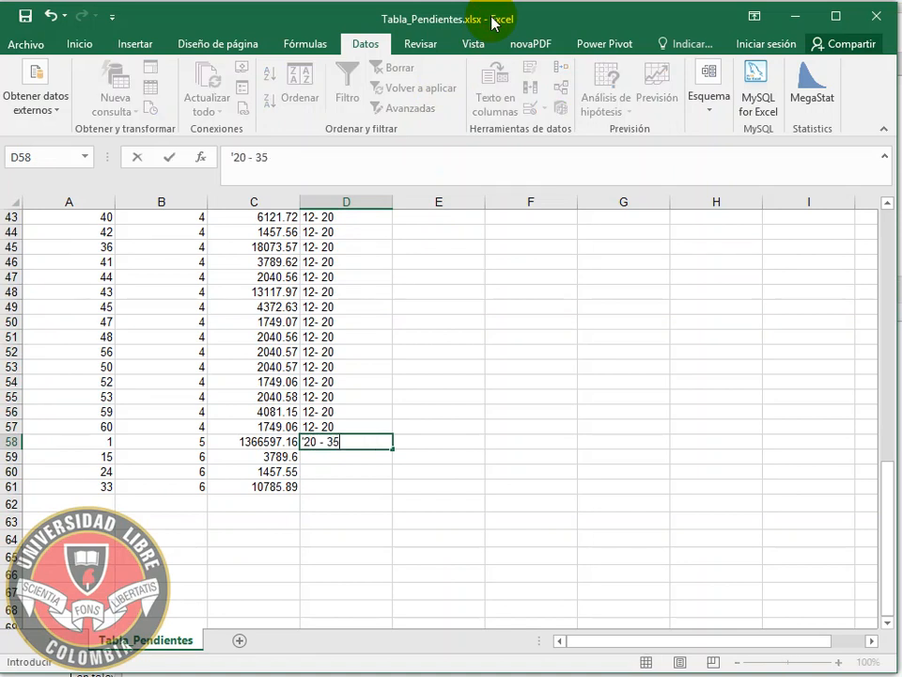
key("ctrl+Return")
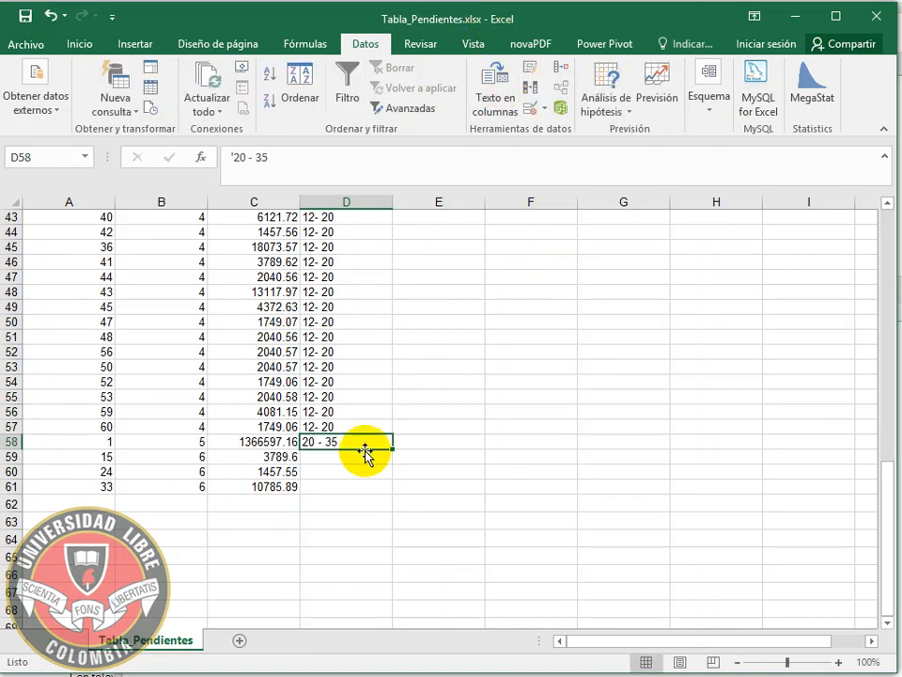
- Check class 6 in Pendientes.txt and fill D59:D61 with the text range 35 - 50
left_click_drag(356, 459, 359, 481)
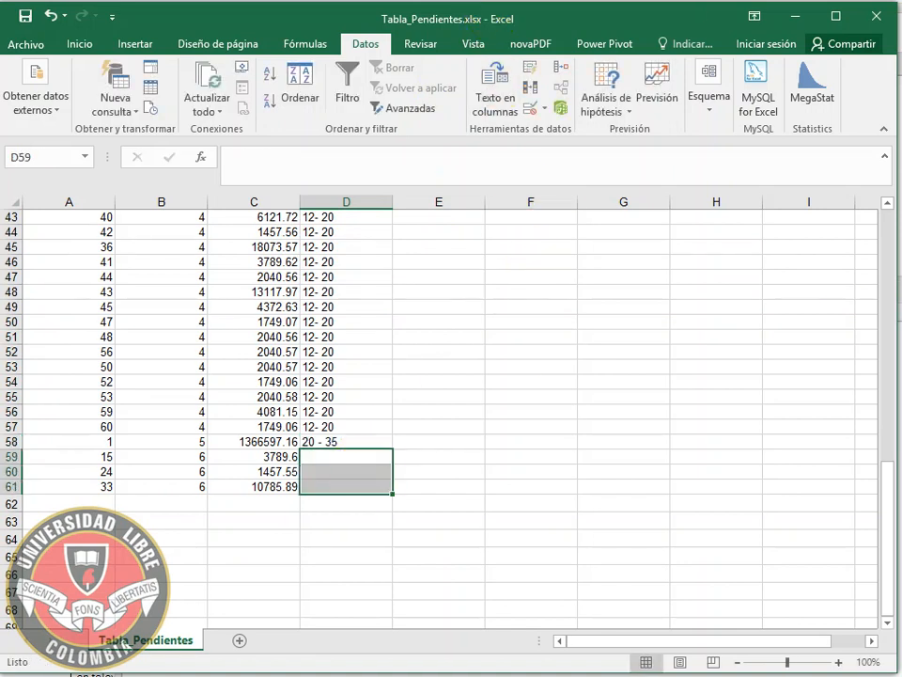
key("alt+Tab")
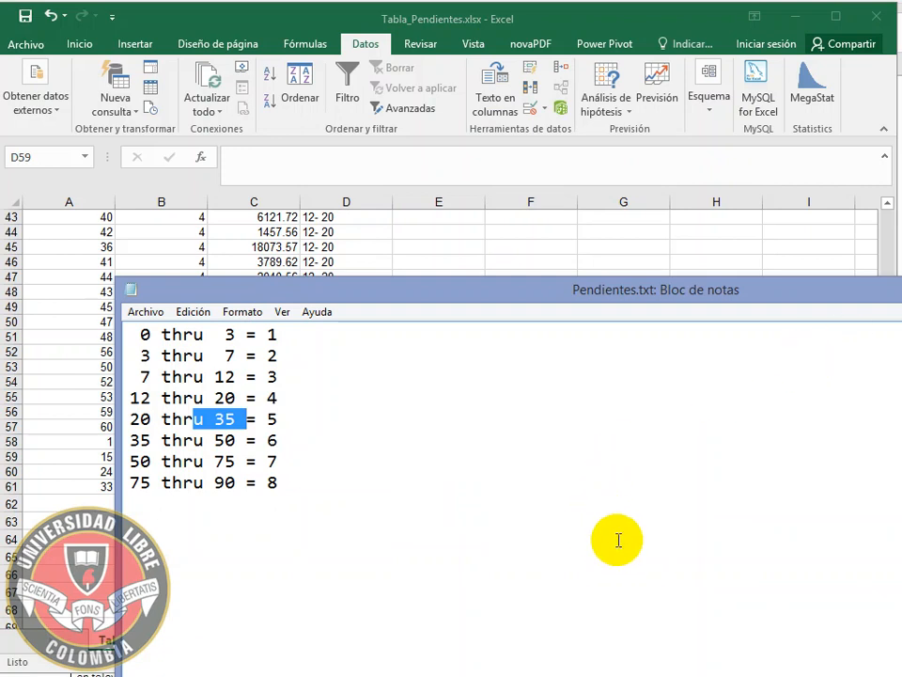
left_click_drag(140, 440, 255, 441)
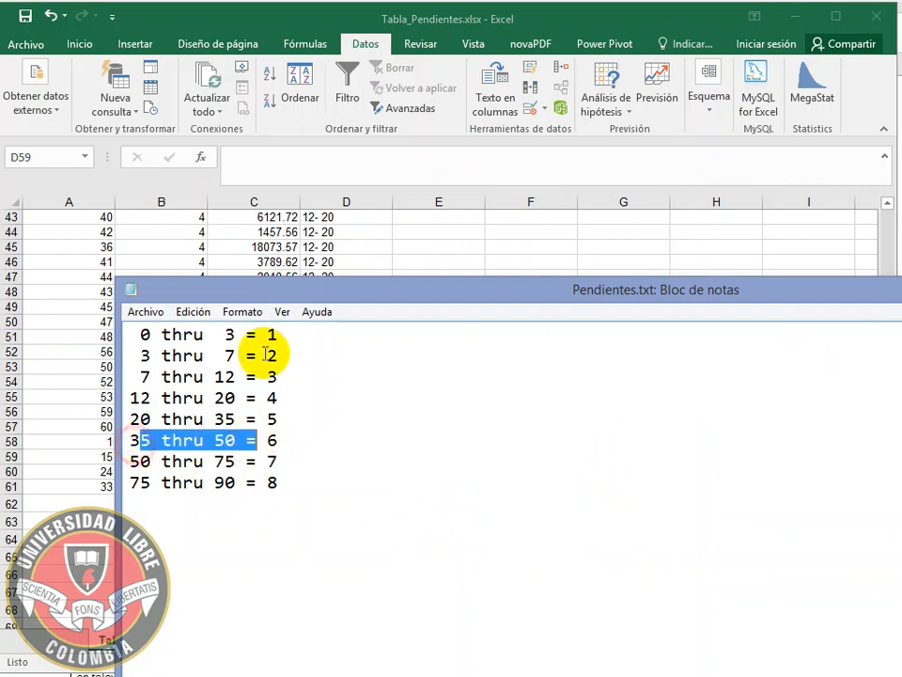
left_click(456, 18)
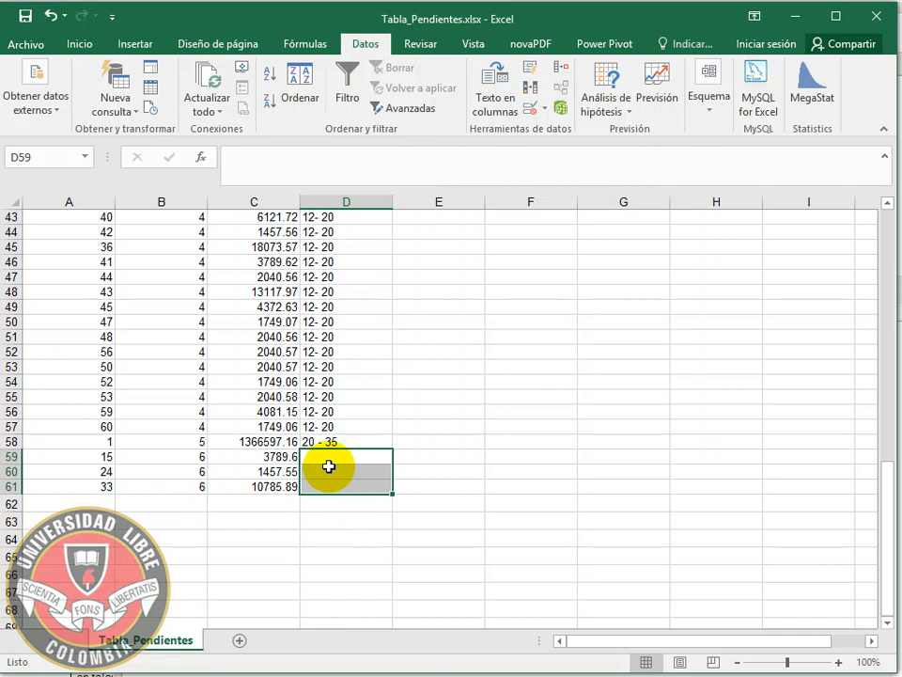
type("'35 - 50")
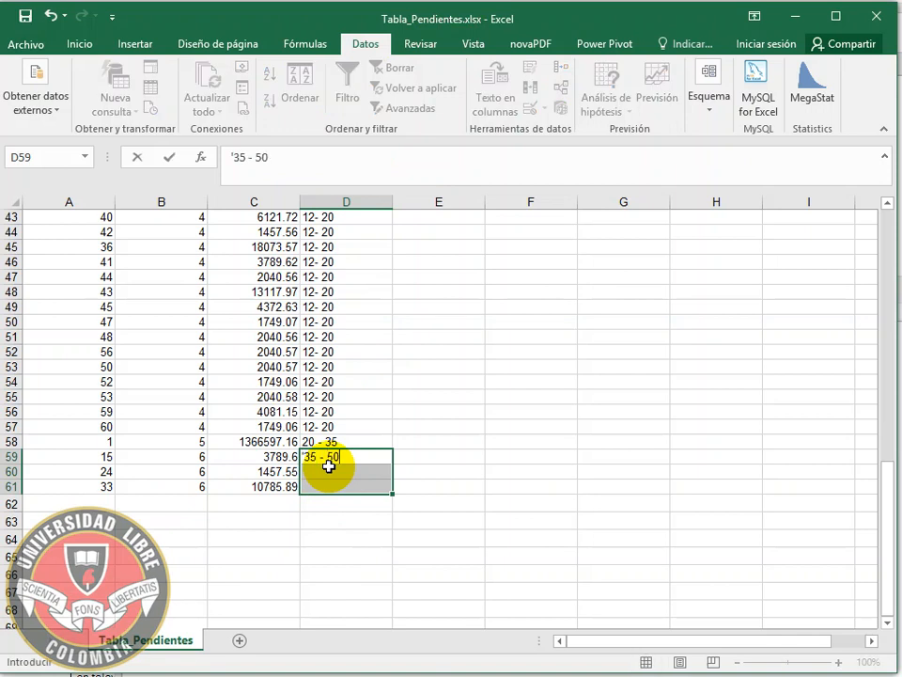
key("ctrl+Return")
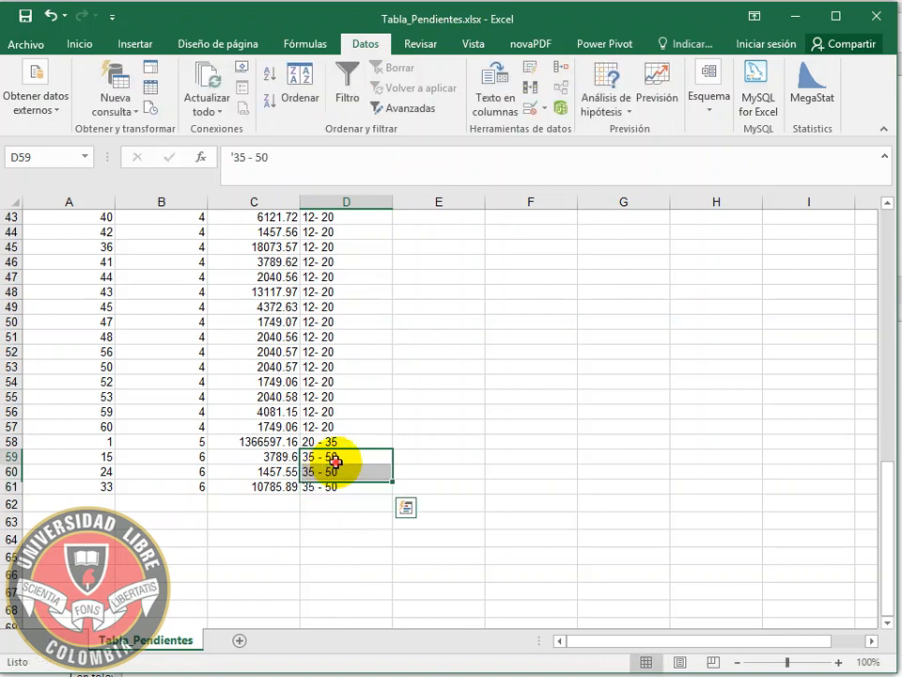
- Create a pivot table from Tabla_Pendientes A1:D61 on a new worksheet
left_click(365, 456)
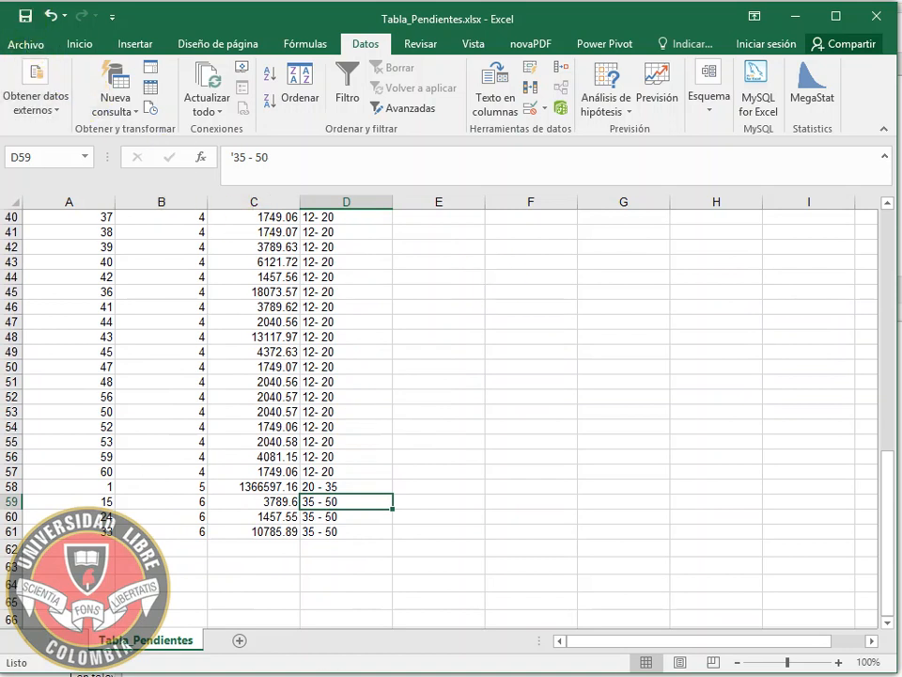
scroll(298, 386, "up", 8)
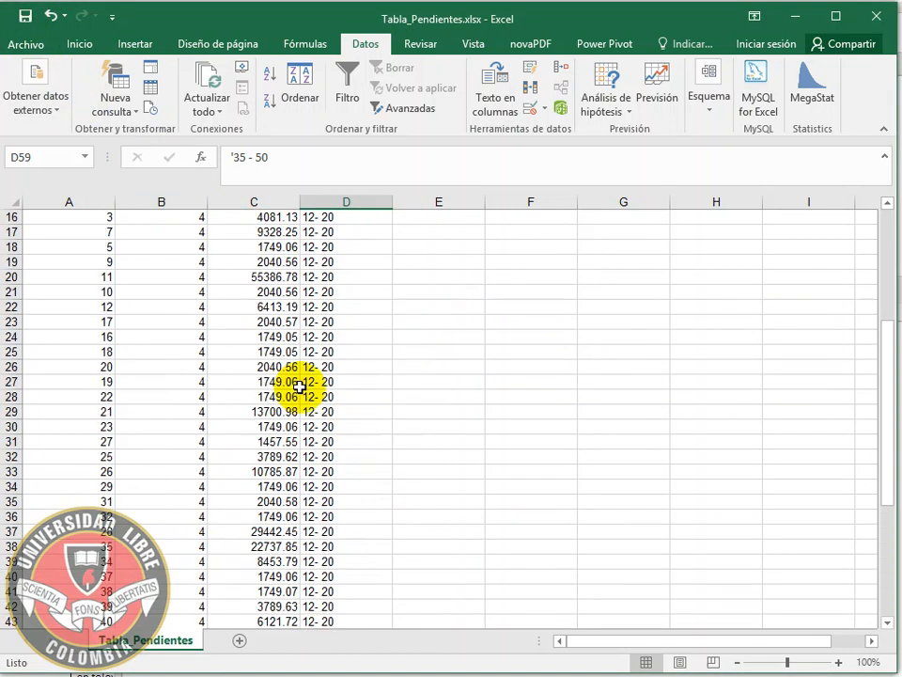
scroll(298, 387, "up", 5)
left_click(245, 235)
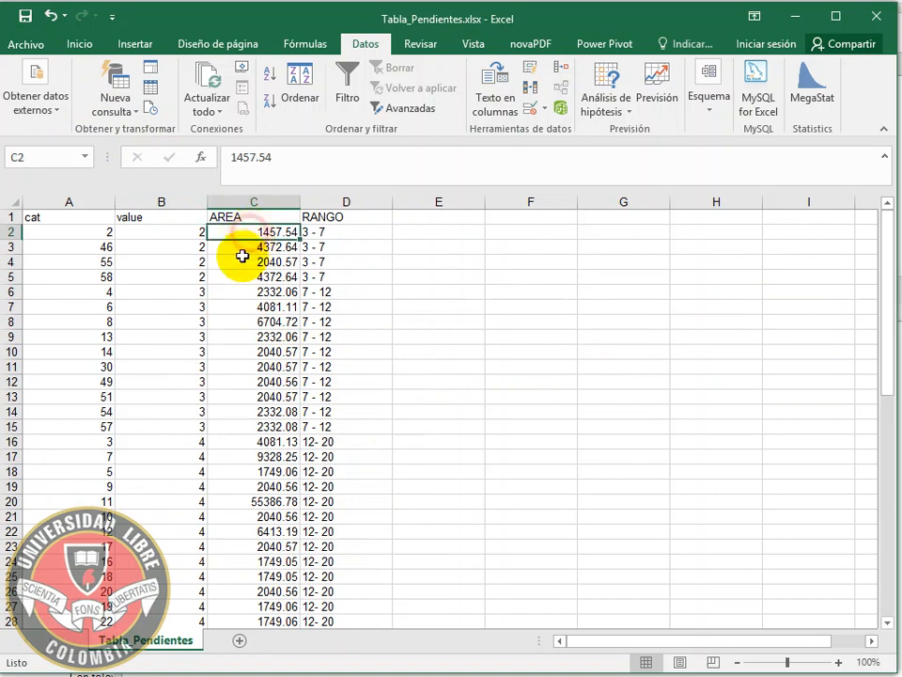
left_click(131, 49)
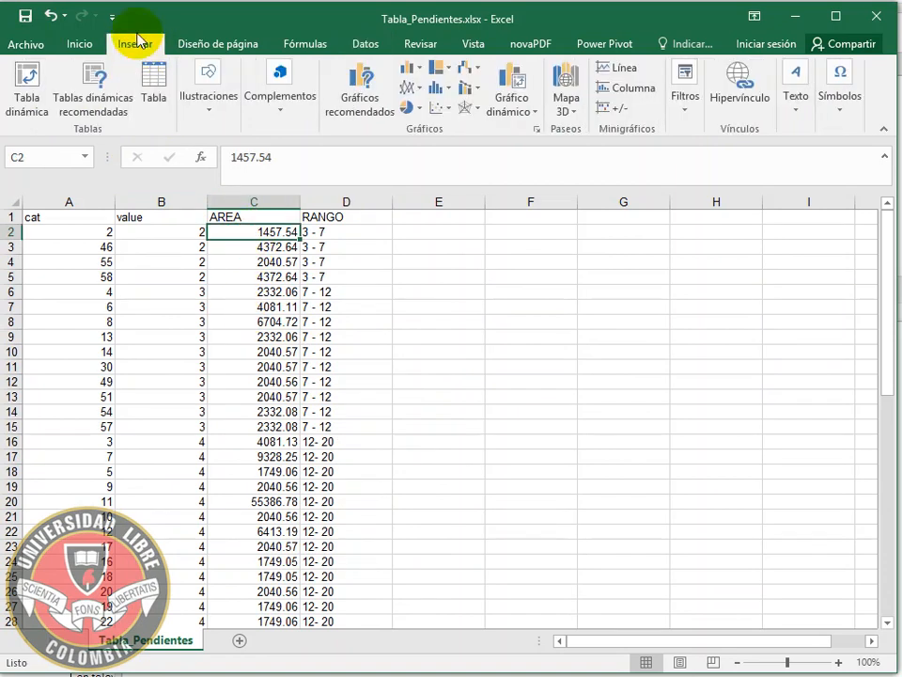
left_click(28, 103)
left_click_drag(470, 200, 635, 238)
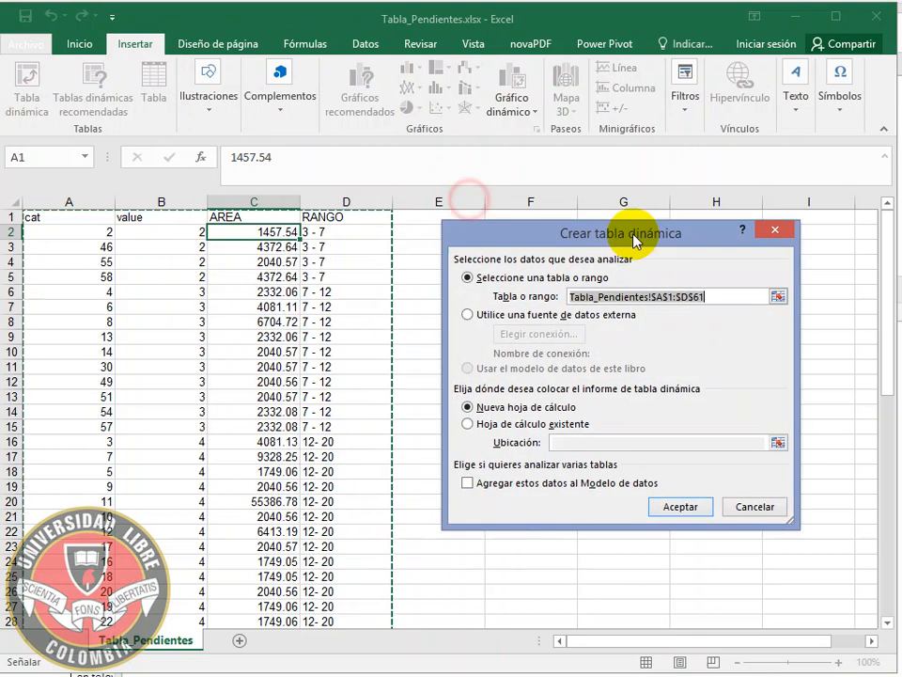
left_click(680, 506)
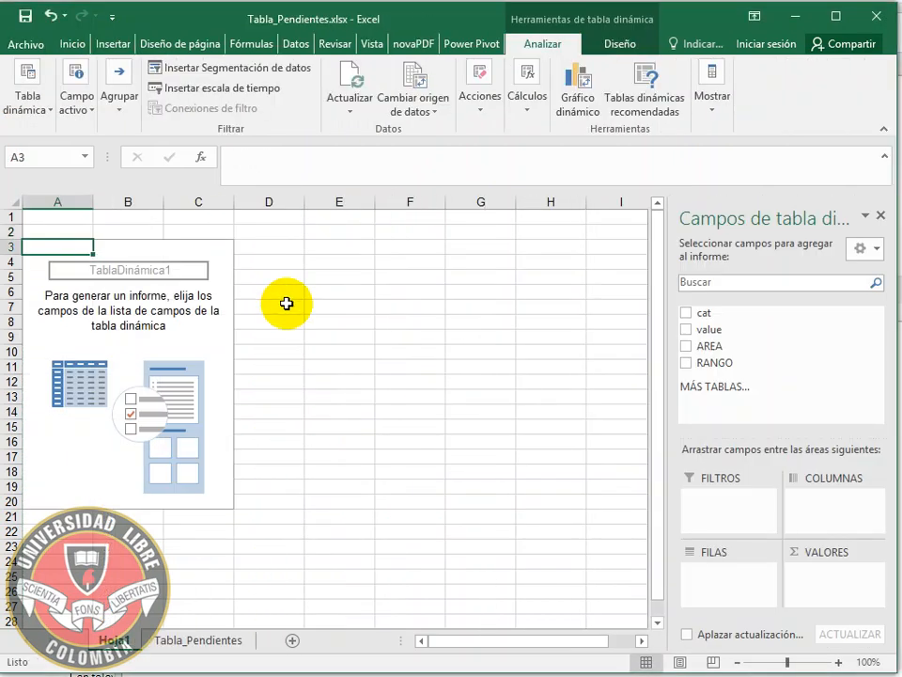
- Build the pivot table with RANGO as the rows and the sum of AREA as the values
left_click_drag(735, 365, 729, 587)
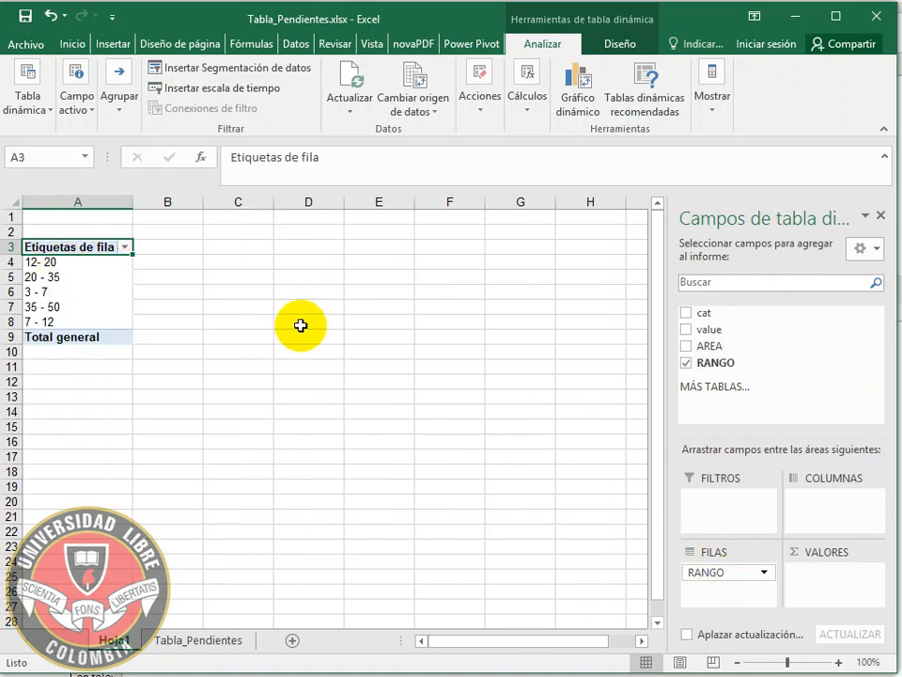
left_click_drag(722, 348, 816, 571)
left_click(186, 268)
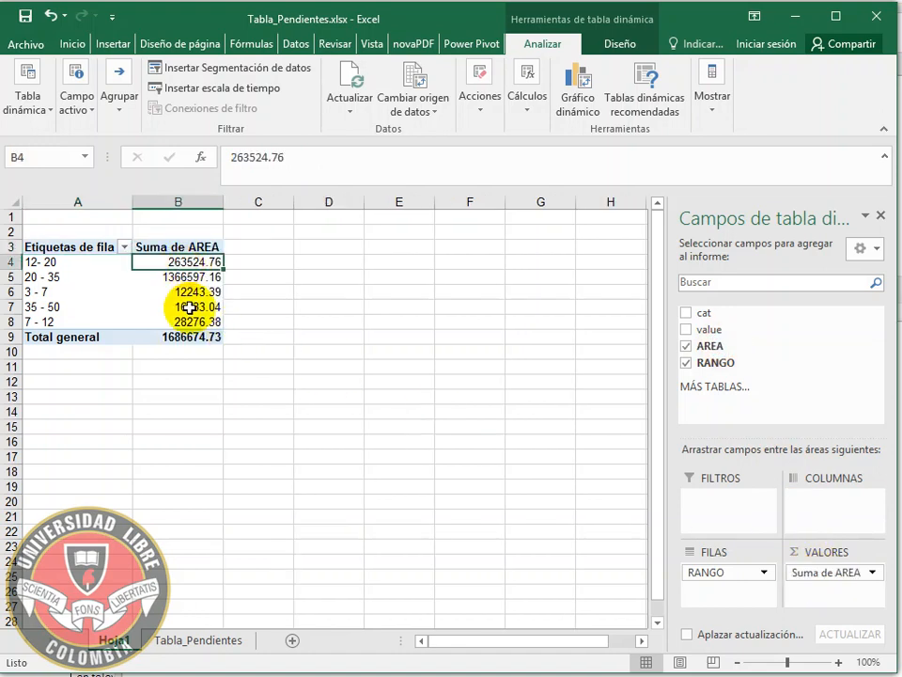
- Compare the order of the pivot table's slope ranges with the class list in Pendientes.txt
key("alt+Tab")
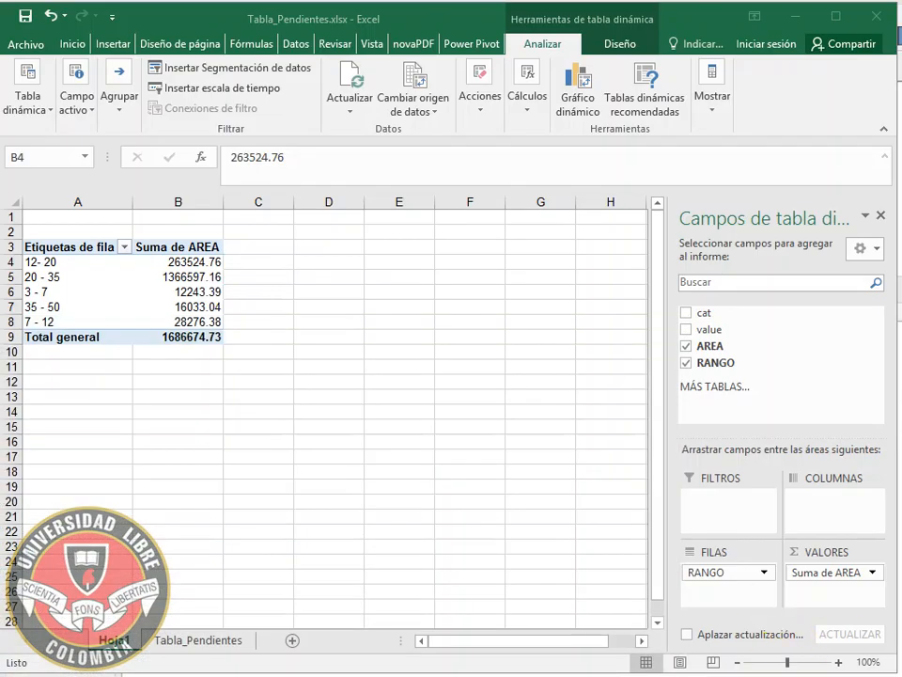
key("alt+Tab")
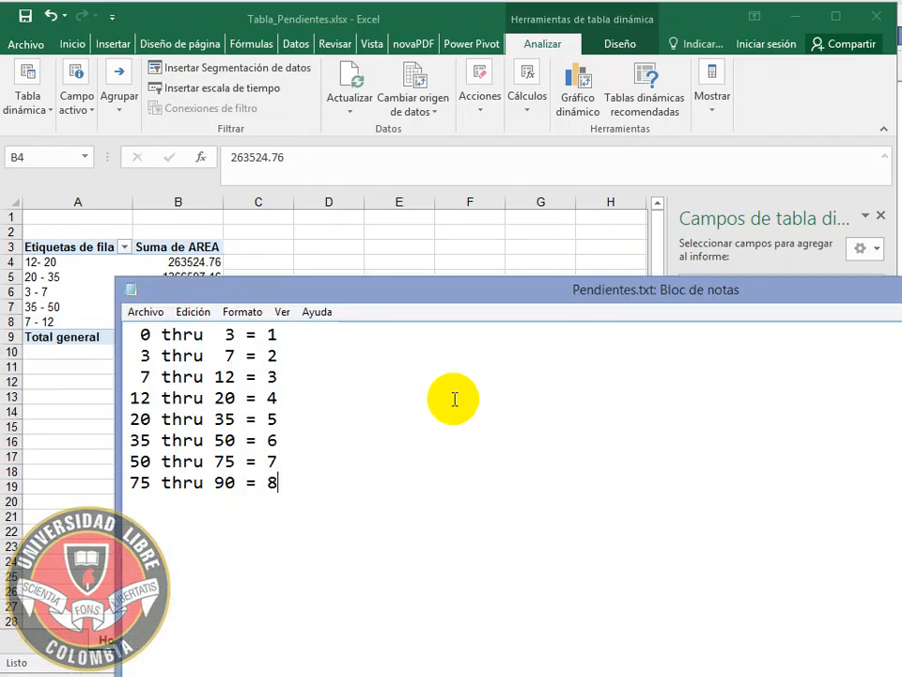
left_click_drag(378, 286, 412, 376)
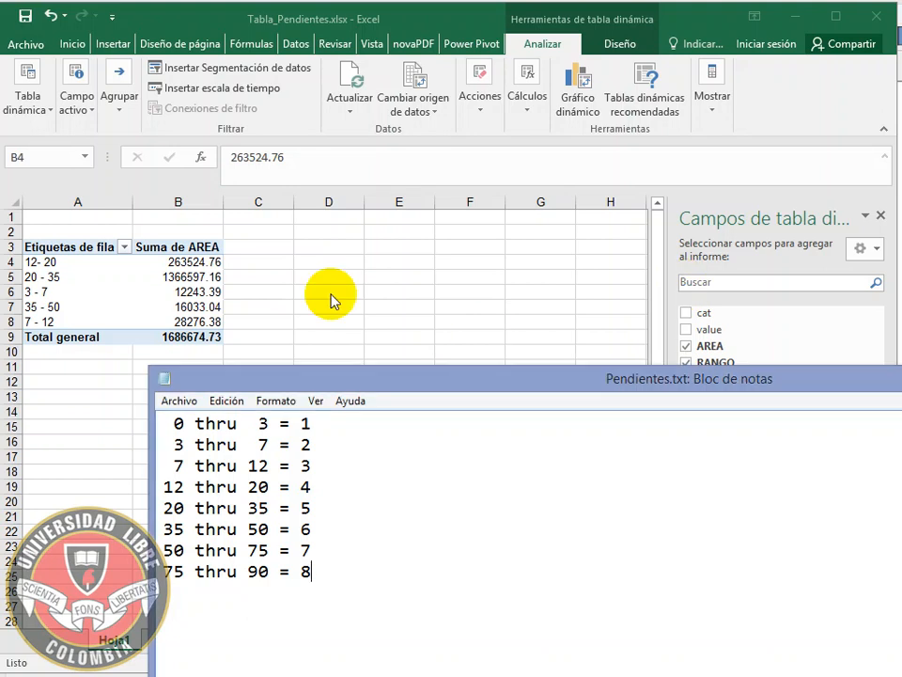
left_click(56, 262)
left_click(54, 260)
left_click(64, 262)
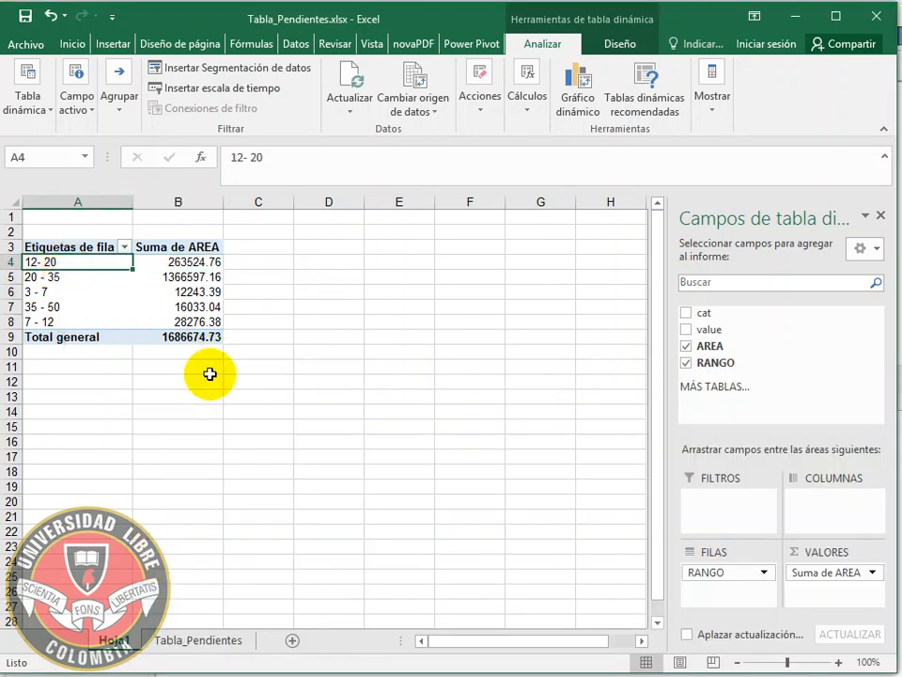
- On the Tabla_Pendientes sheet, change the range text in D2:D5 to 03 - 07
left_click(188, 642)
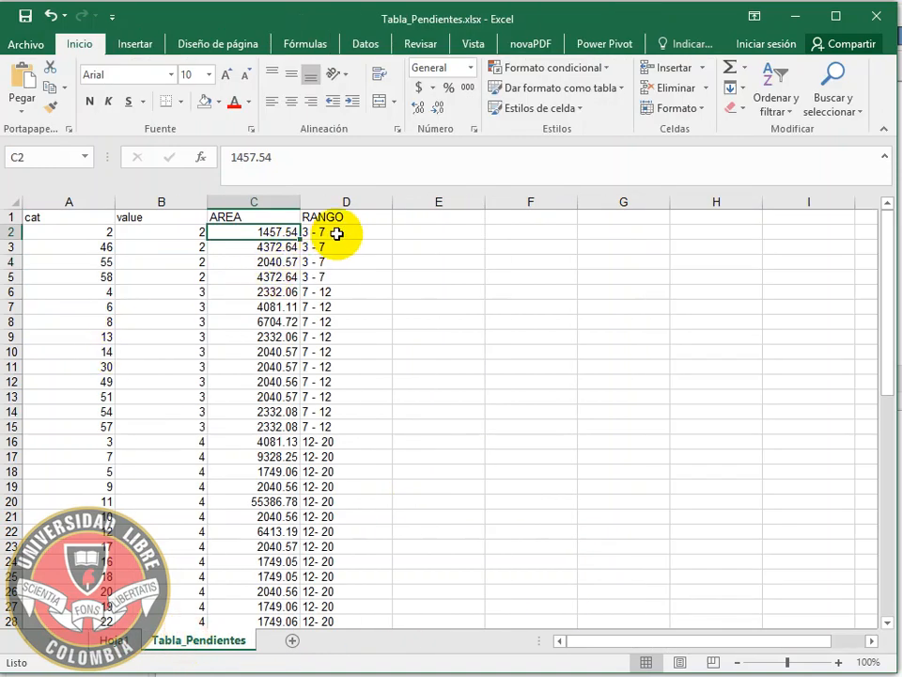
left_click_drag(336, 234, 344, 277)
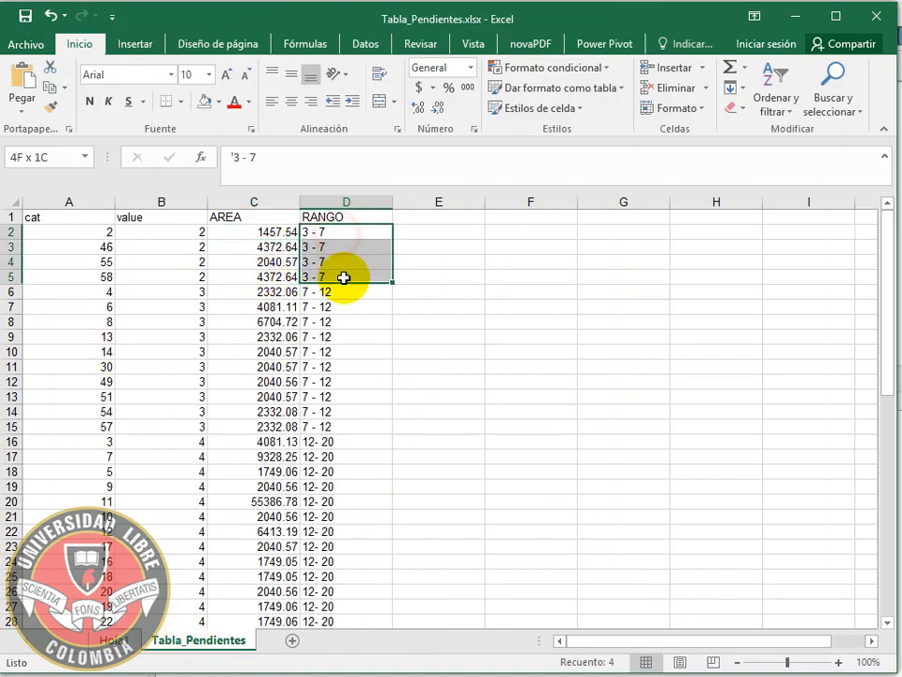
left_click(234, 158)
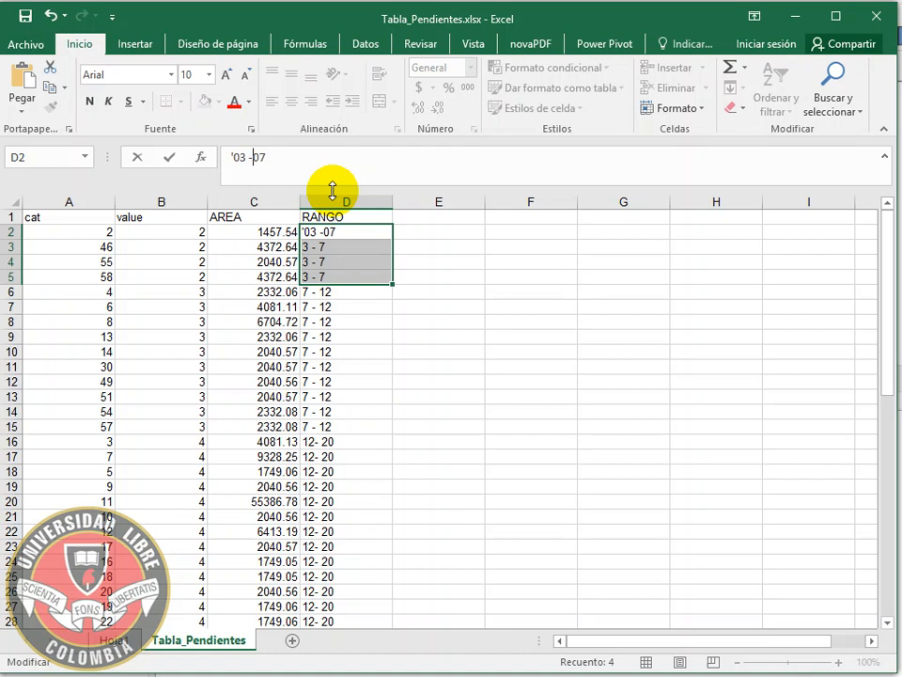
key("ctrl+Return")
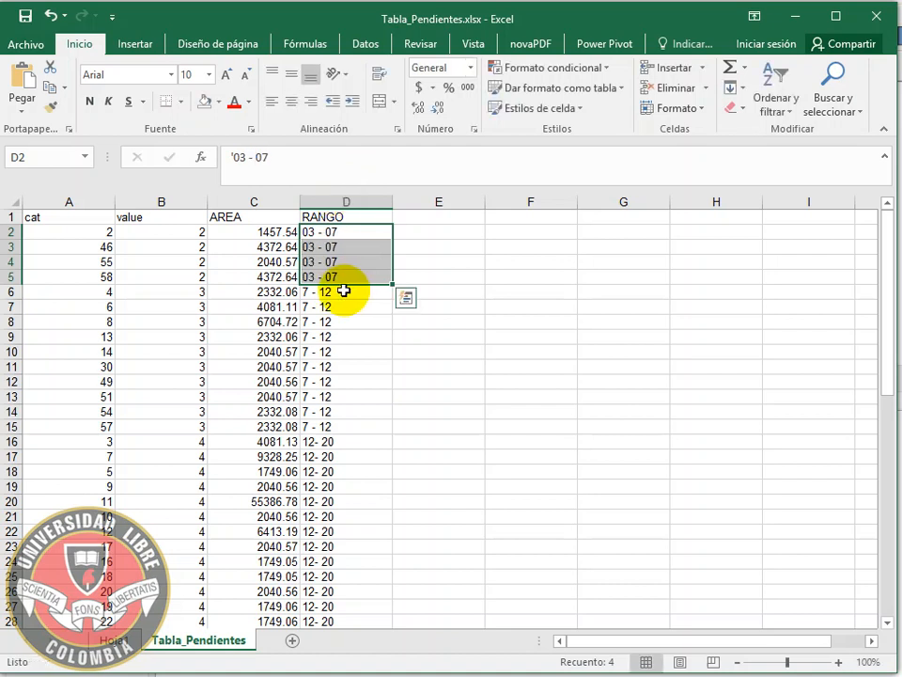
- Change the range text in D6:D15 to 07 - 12
left_click_drag(347, 288, 350, 425)
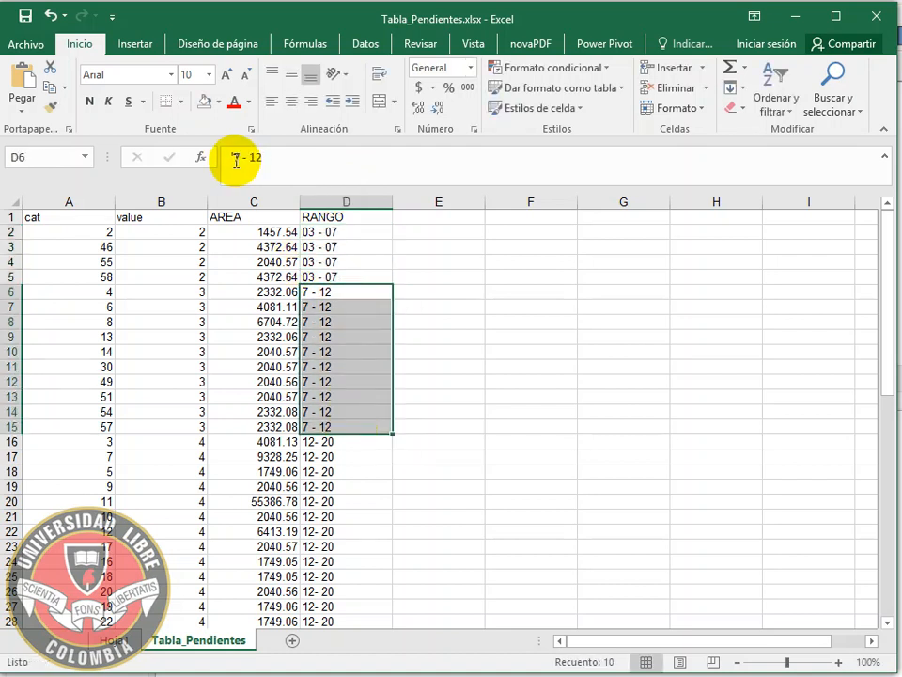
left_click(235, 157)
type("'0")
key("ctrl+Return")
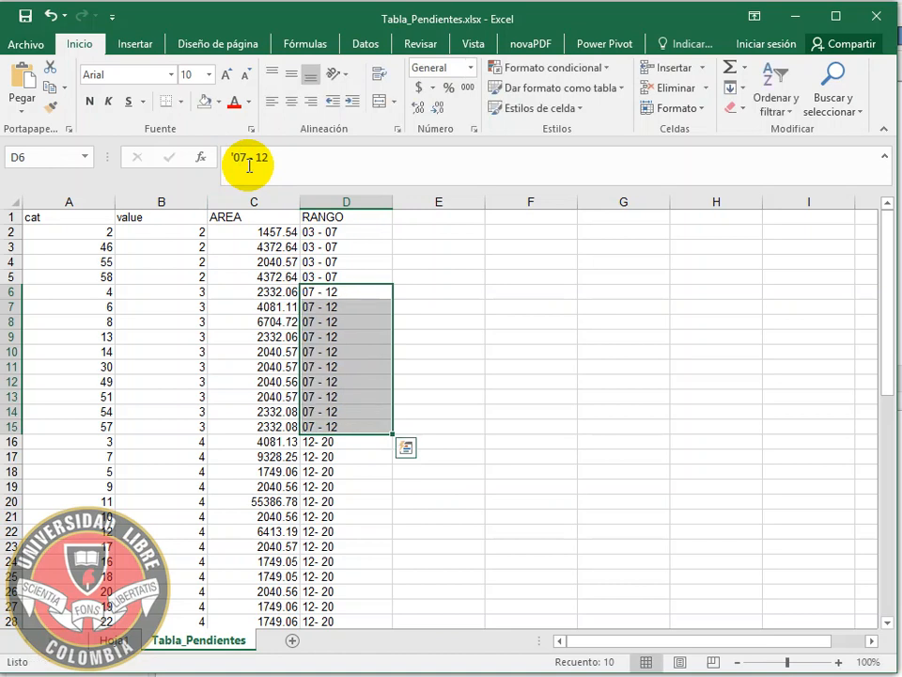
- Correct the spacing of the range text in D16:D57 so it reads 12 - 20
left_click(342, 367)
scroll(329, 353, "down", 2)
scroll(329, 354, "down", 10)
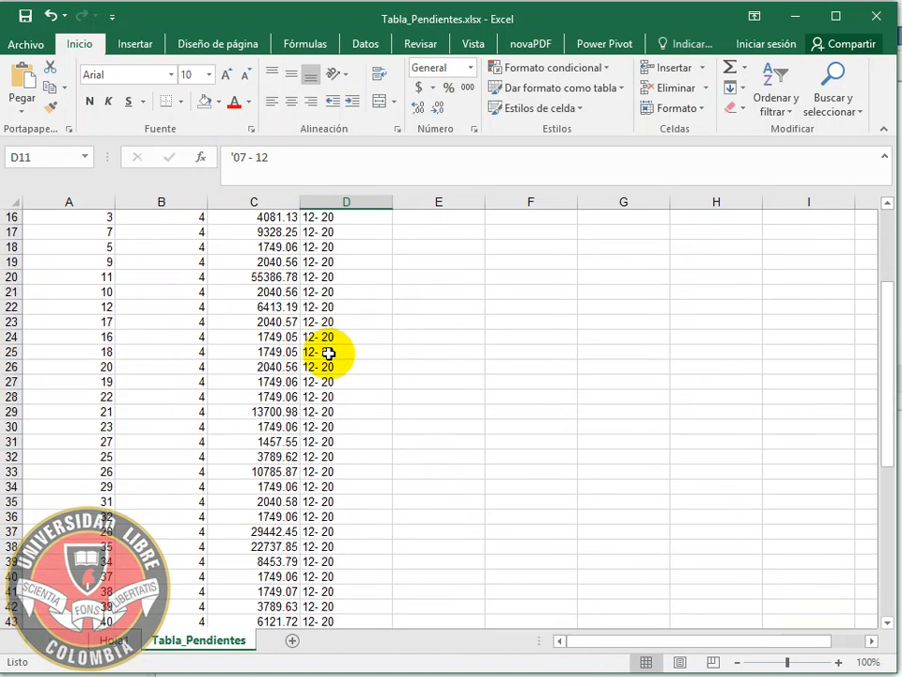
scroll(333, 528, "up", 12)
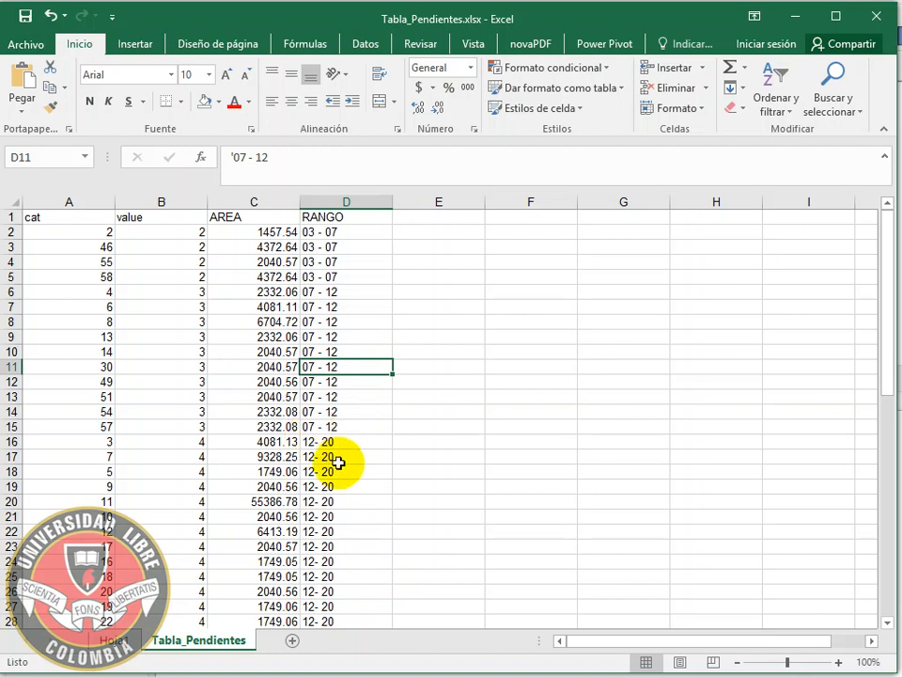
left_click_drag(326, 445, 365, 529)
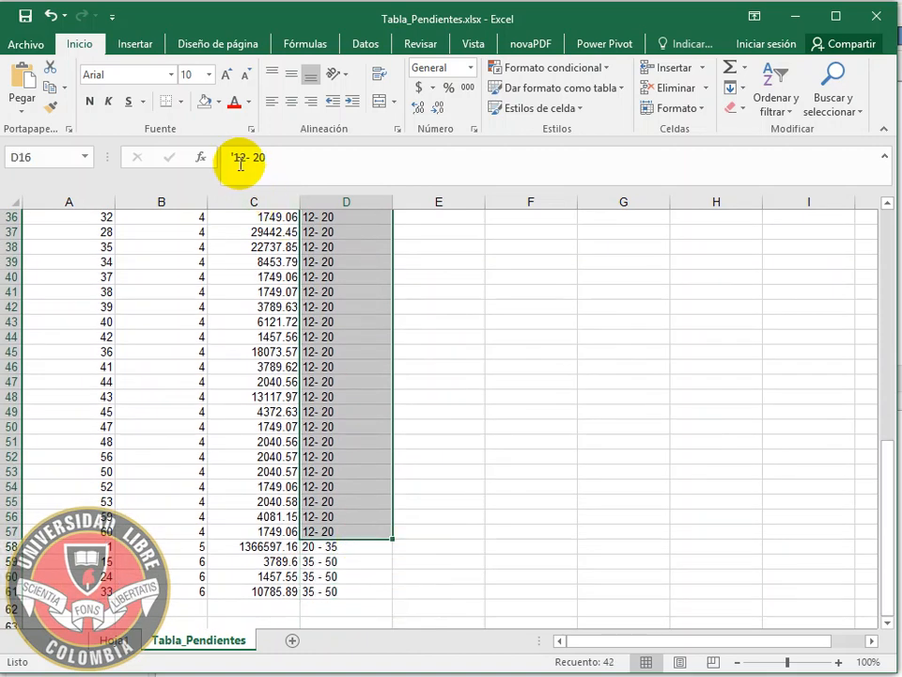
left_click(246, 158)
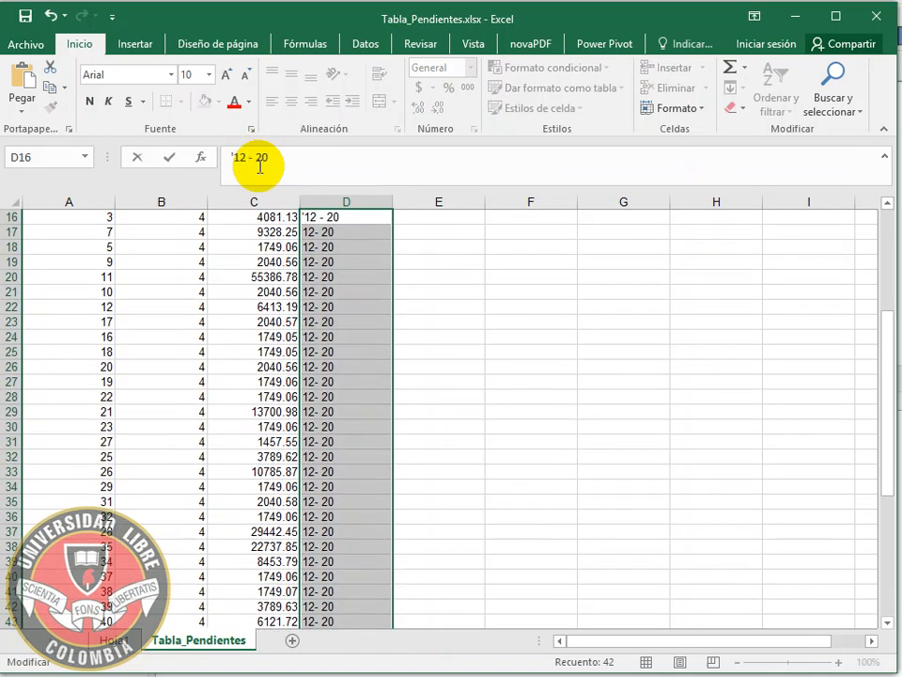
key("ctrl+Return")
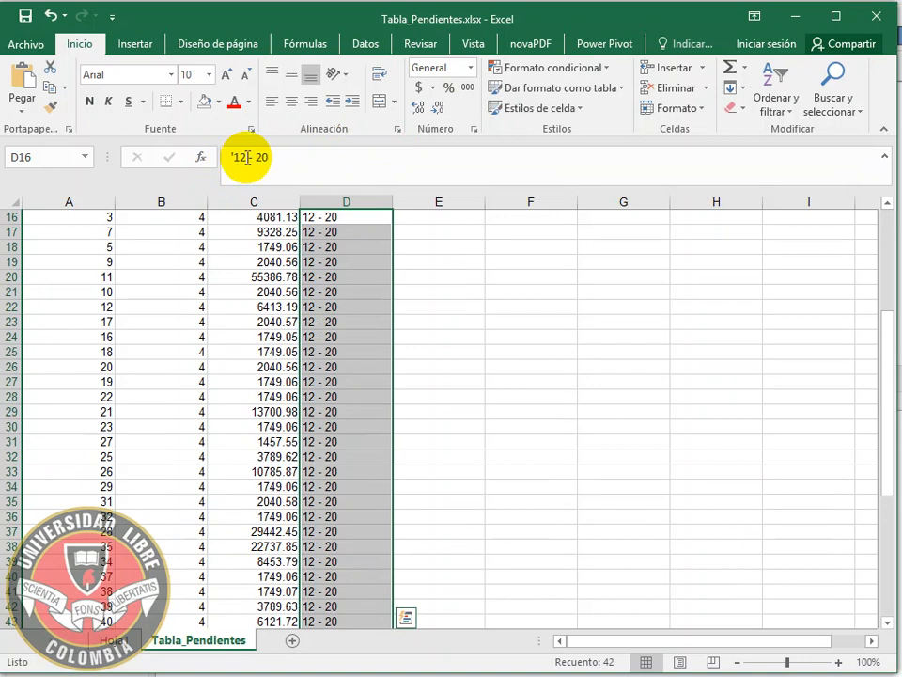
left_click(339, 247)
- Refresh the pivot table on Hoja1 so it uses the edited range labels
left_click(115, 639)
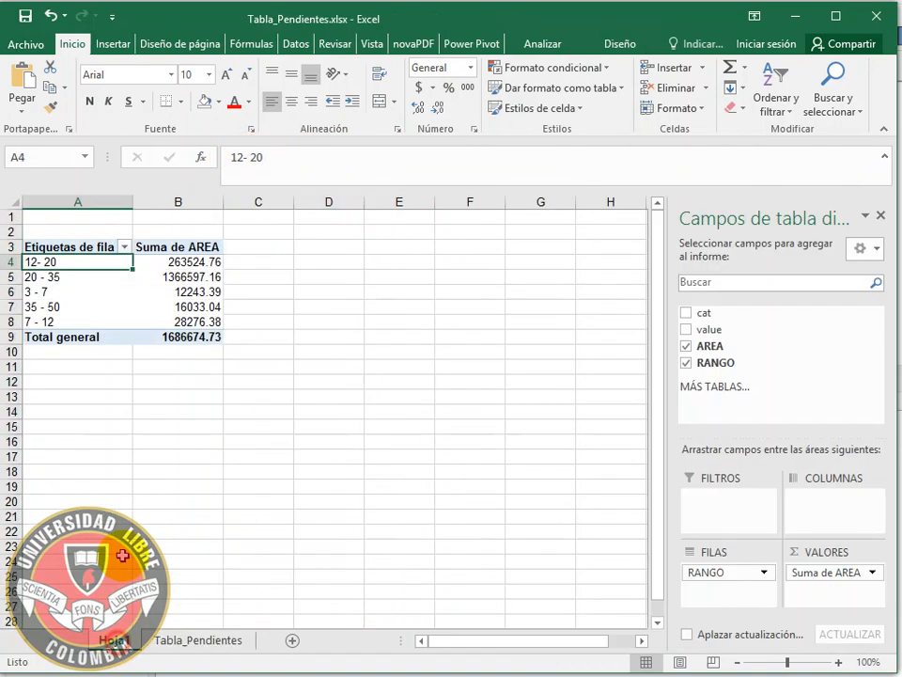
left_click(112, 267)
left_click(103, 282)
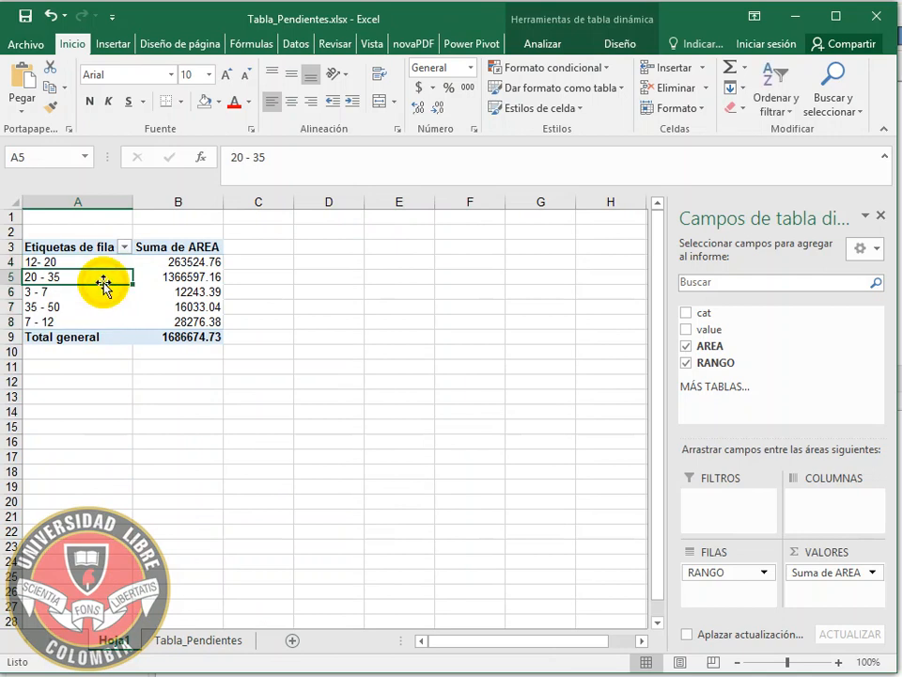
left_click(543, 45)
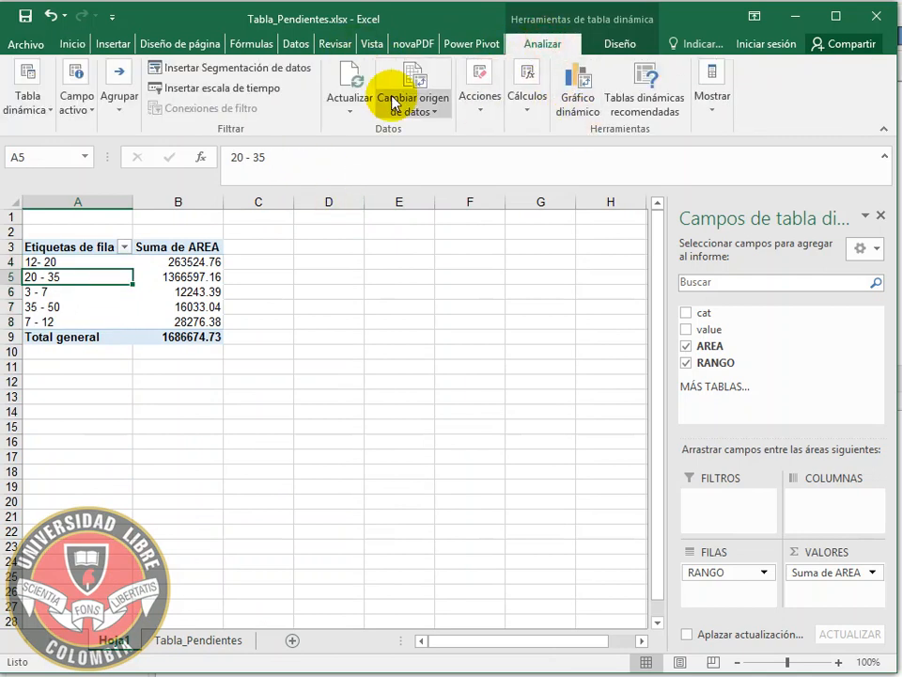
left_click(348, 111)
left_click(377, 152)
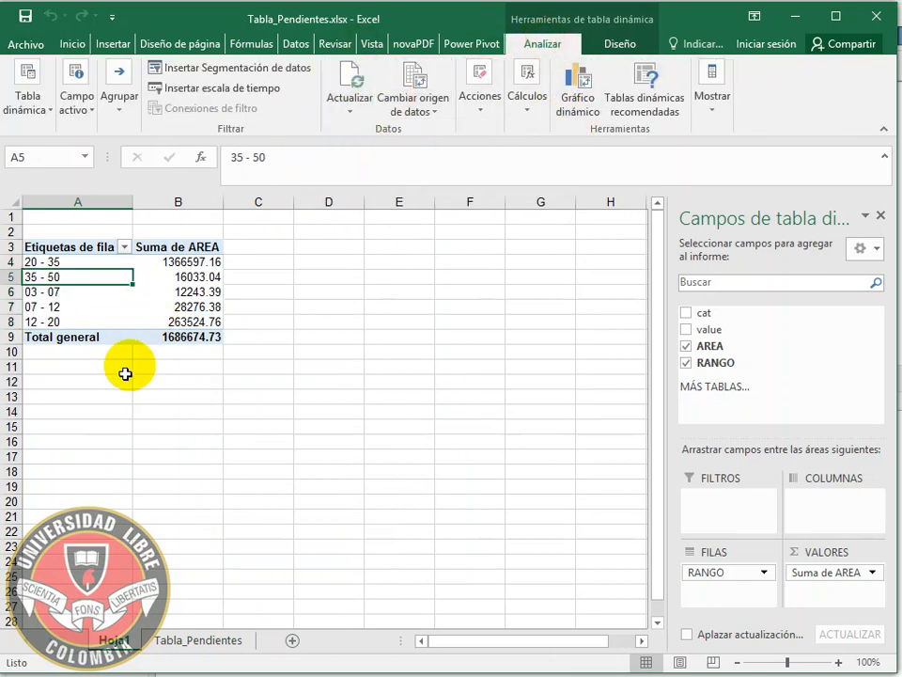
- Sort the pivot table's slope ranges in ascending order and save the workbook
left_click(53, 292)
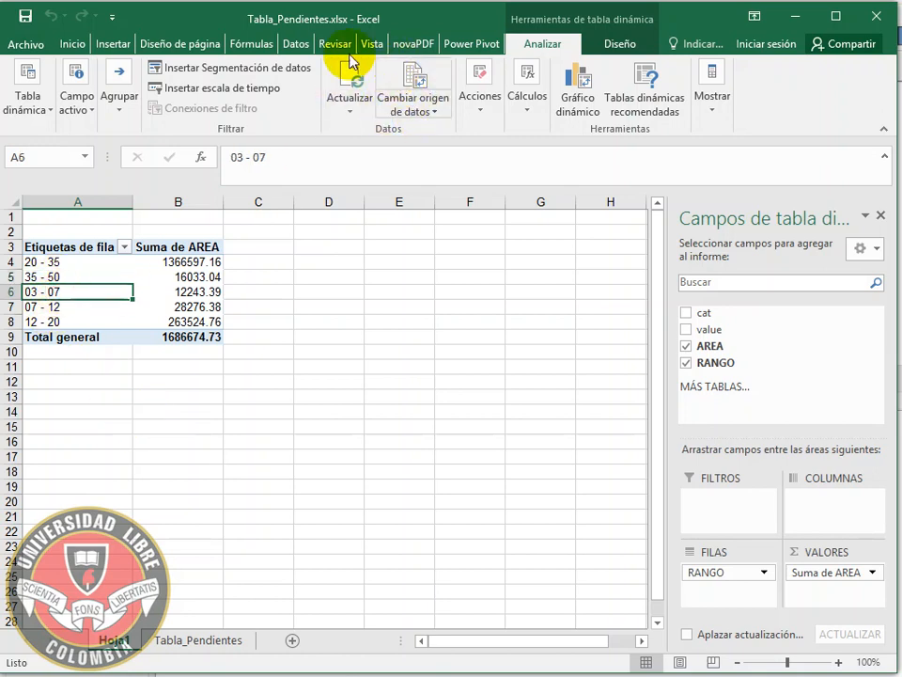
left_click(295, 44)
left_click(266, 73)
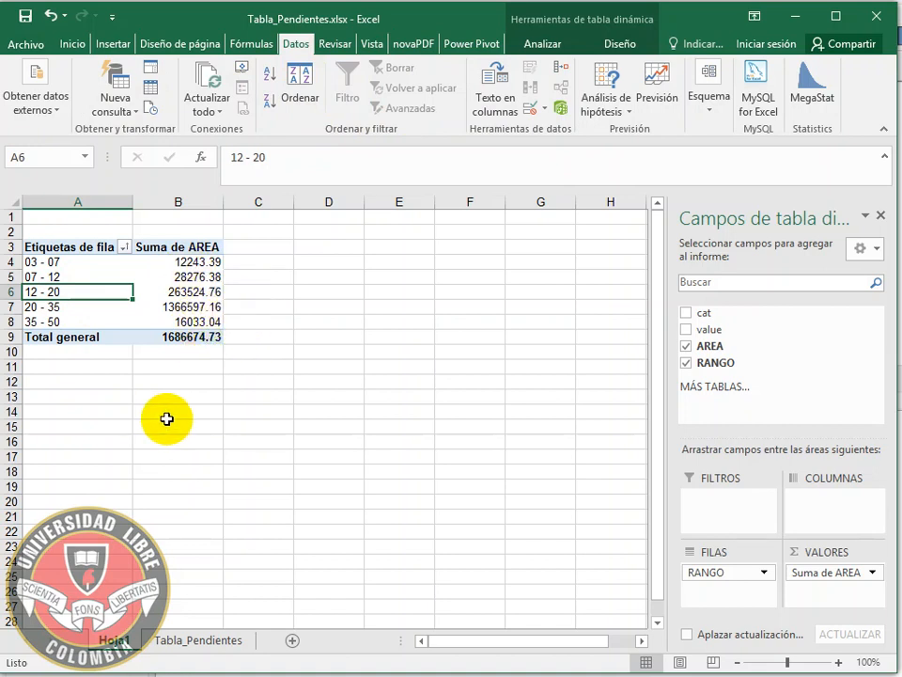
left_click(25, 17)
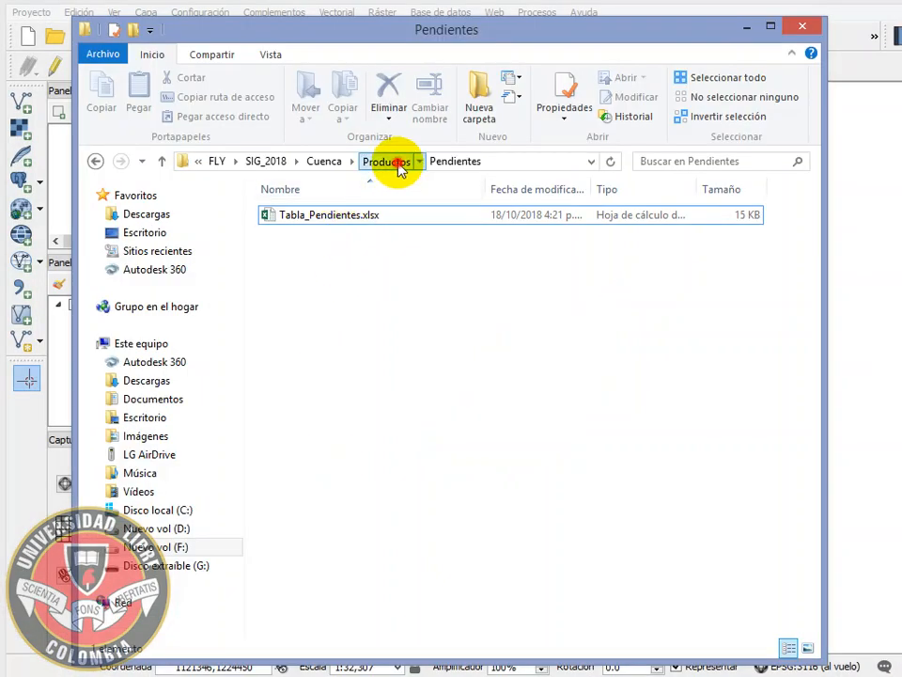
- Switch to File Explorer, open Pendientes_01.txt from the Cuenca\Apoyos folder and examine its area per slope class over the QGIS window
left_click(399, 162)
left_click(411, 162)
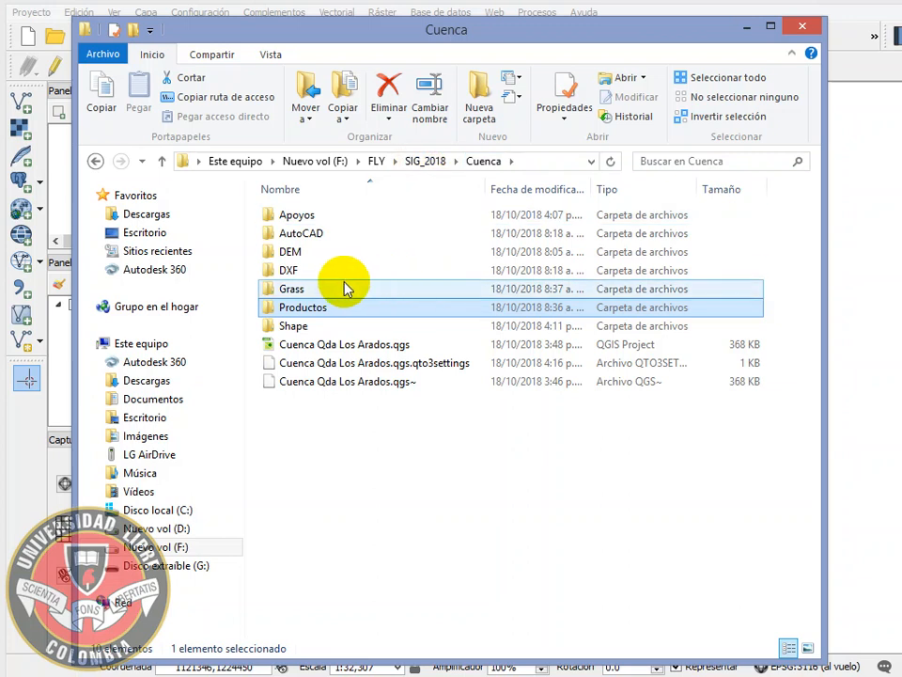
double_click(340, 218)
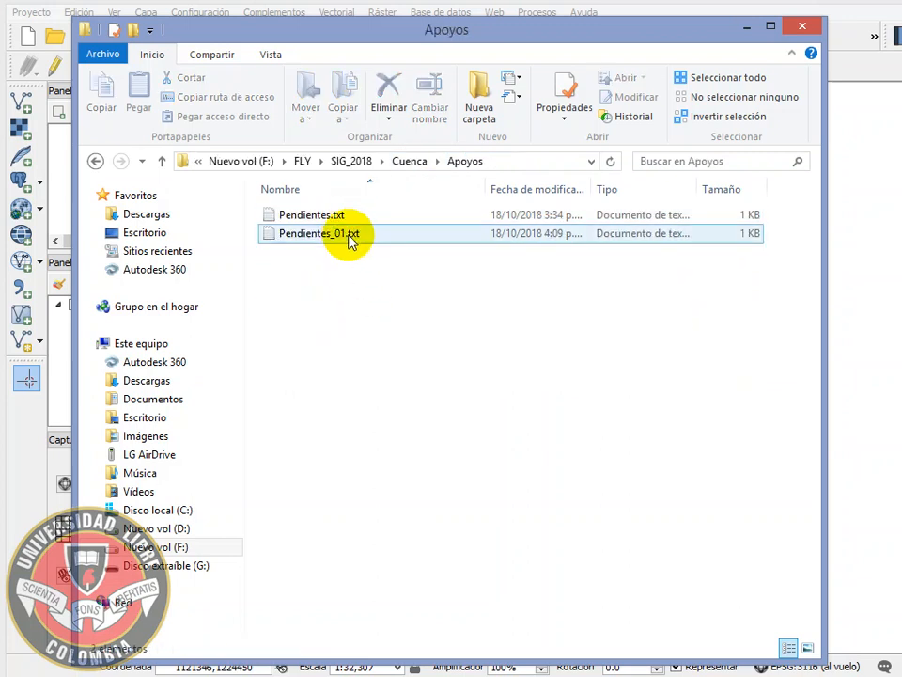
left_click(347, 237)
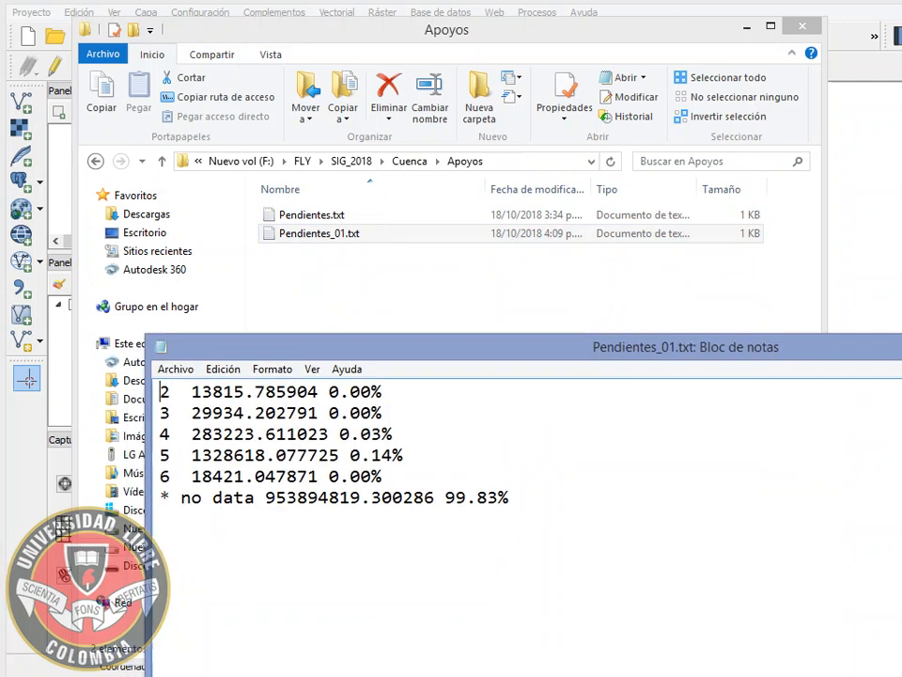
left_click(752, 28)
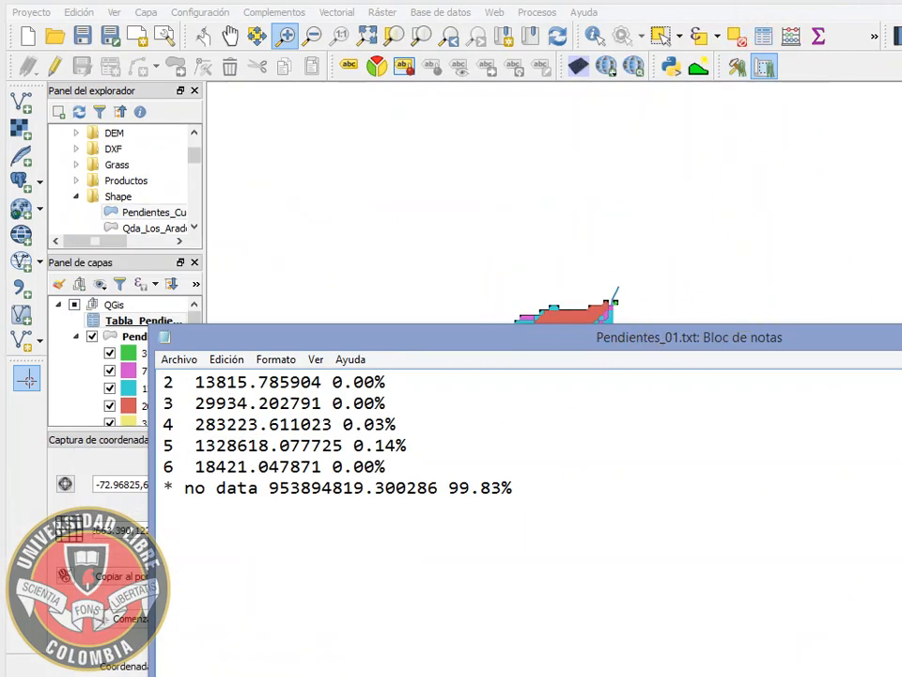
left_click_drag(689, 337, 652, 211)
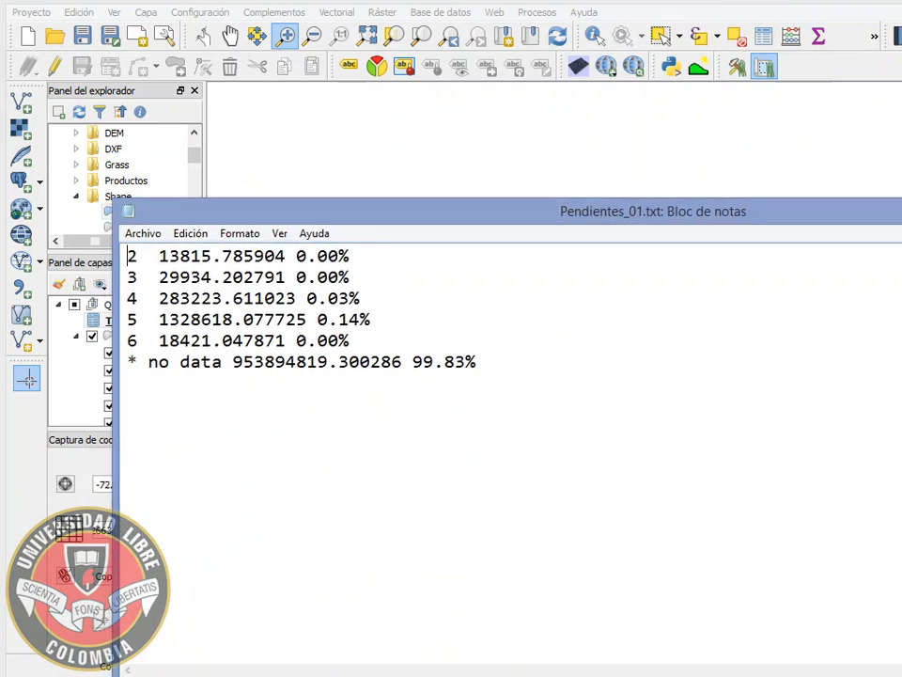
- Switch to the Tabla_Pendientes.xlsx workbook and arrange Pendientes_01.txt and Pendientes.txt beside its pivot table so all three can be read together
left_click(111, 676)
left_click(193, 655)
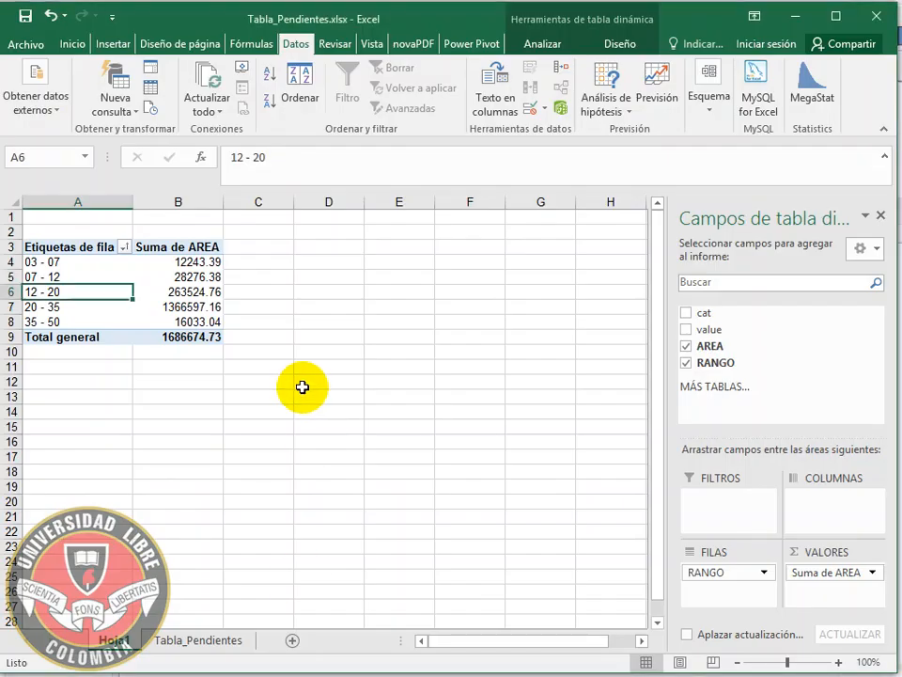
key("alt+Tab")
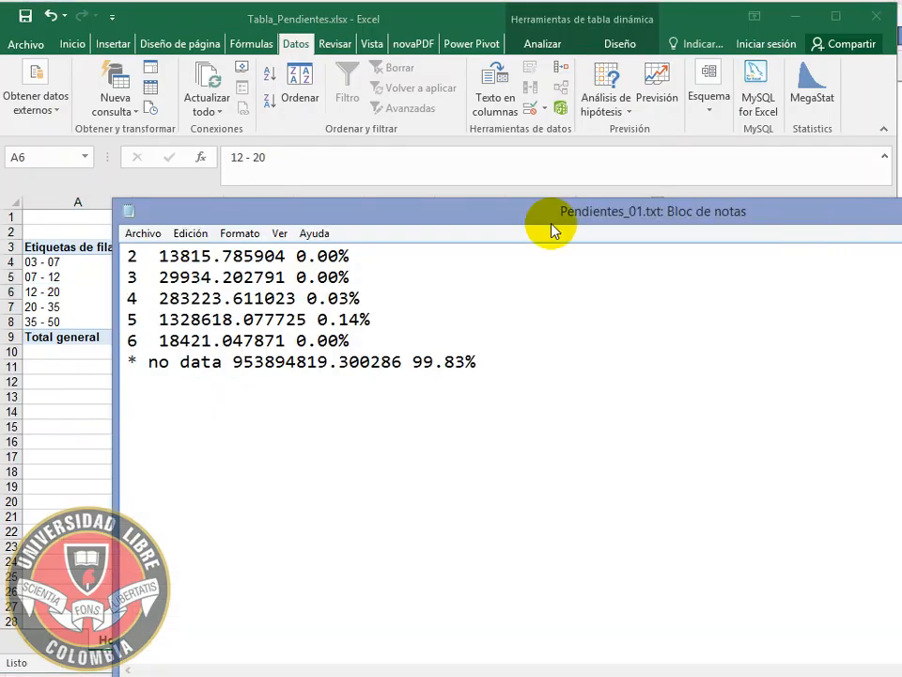
left_click(470, 676)
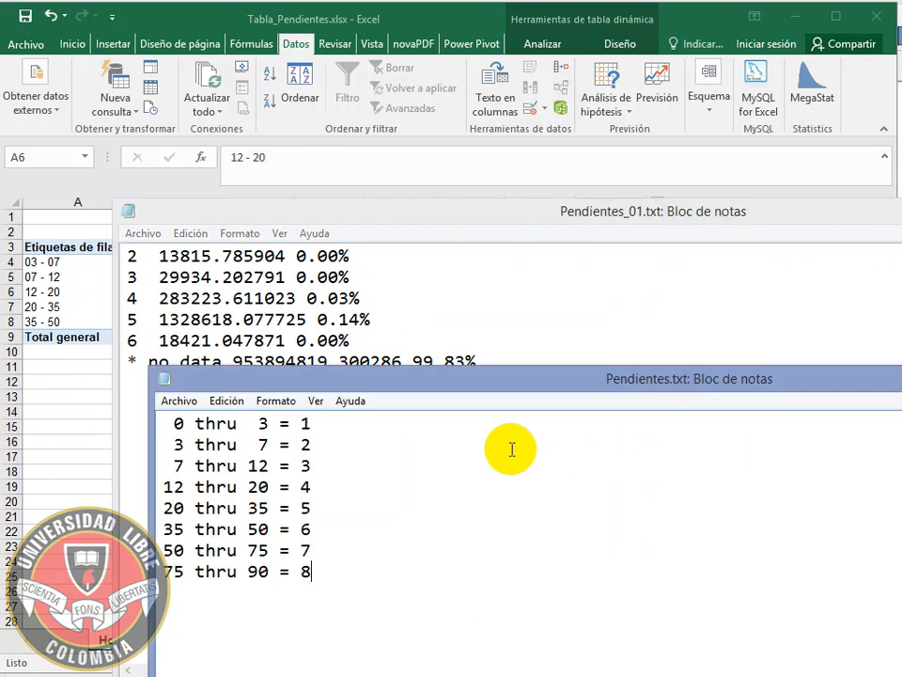
left_click_drag(562, 377, 843, 457)
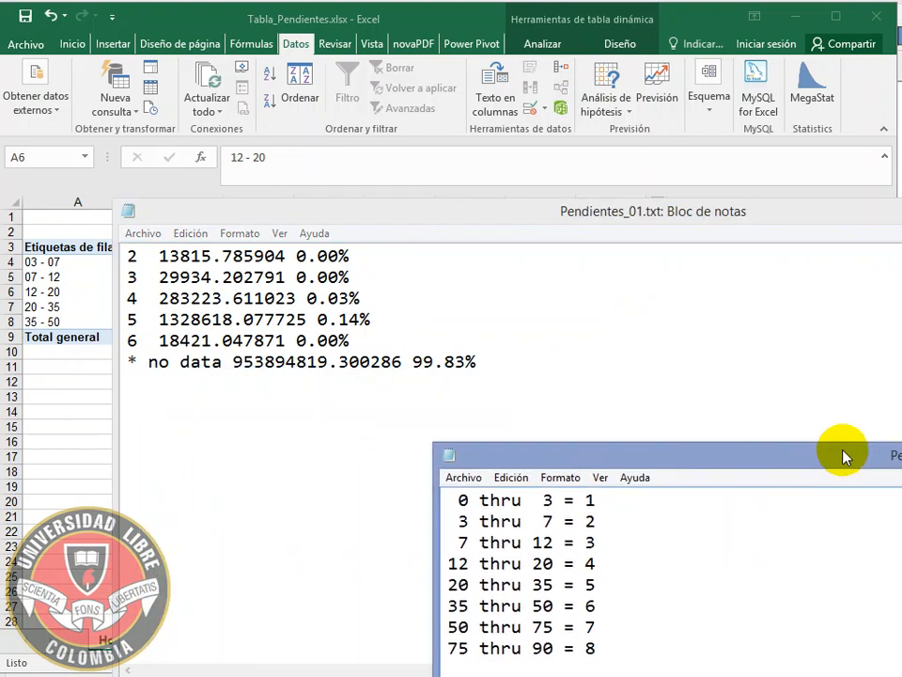
left_click_drag(545, 208, 859, 251)
left_click(696, 675)
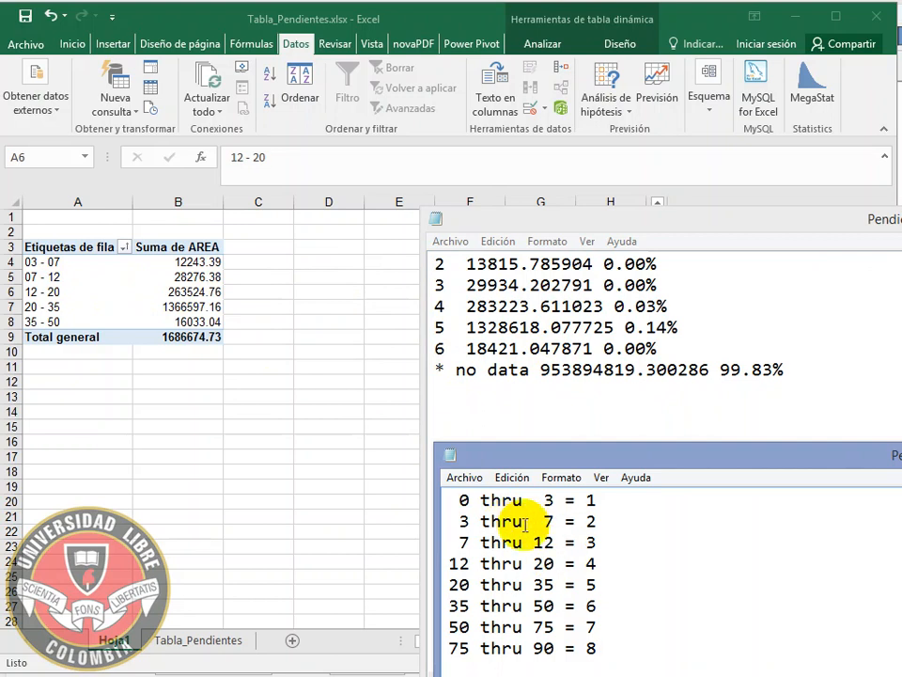
- Compare the report areas of slope classes 2 and 3 in Pendientes_01.txt with the 03 - 07 and 07 - 12 pivot rows
left_click_drag(605, 524, 443, 519)
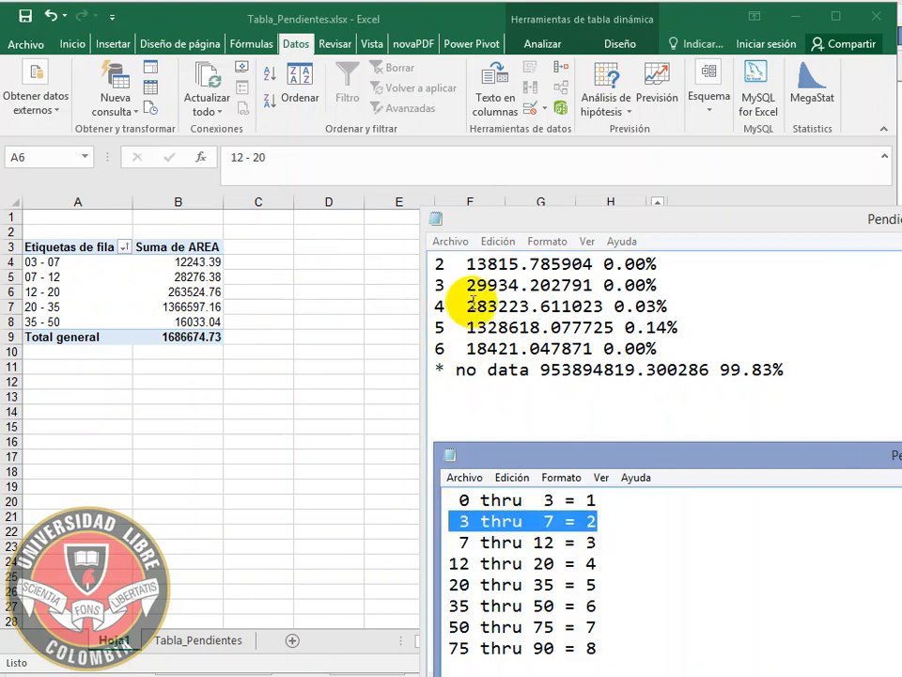
left_click_drag(469, 266, 523, 267)
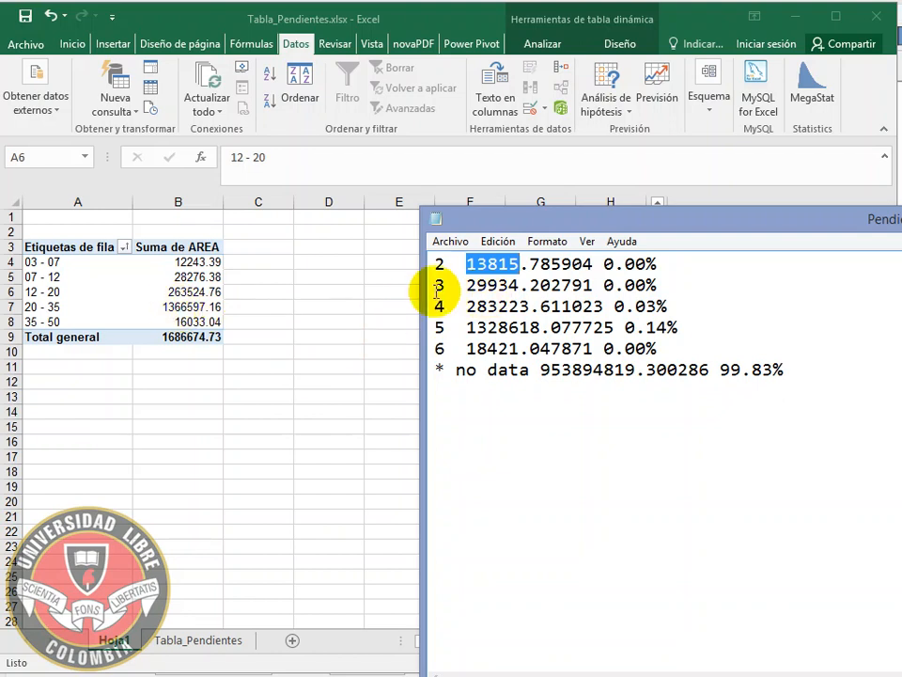
left_click(543, 674)
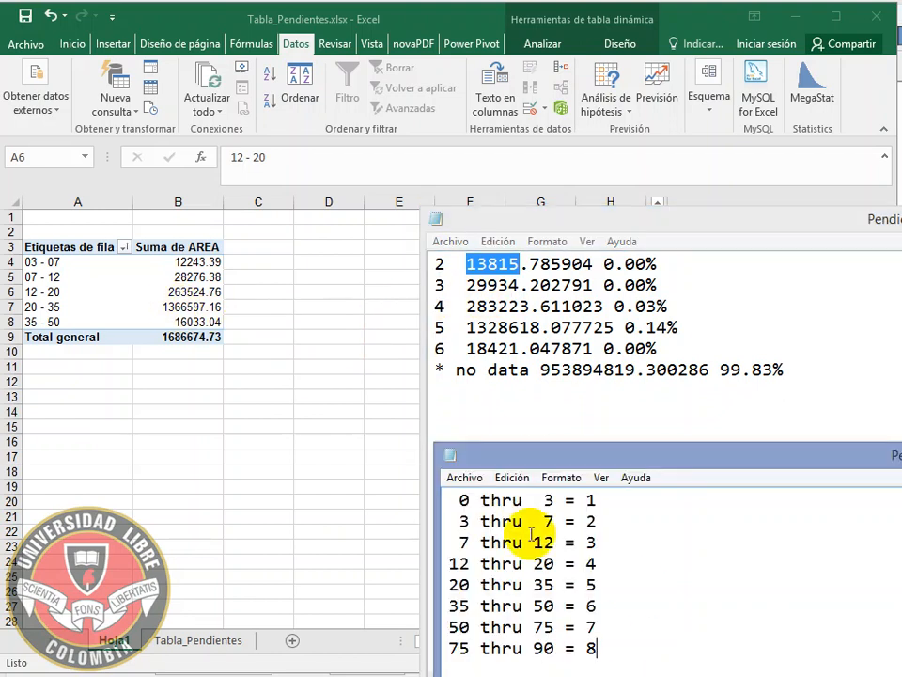
left_click_drag(453, 542, 619, 545)
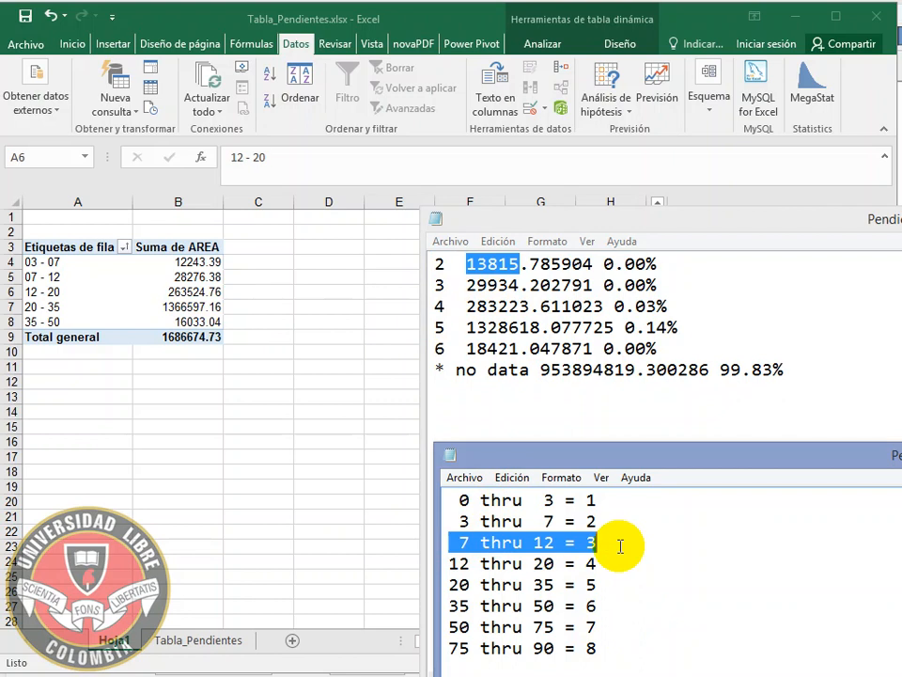
left_click(467, 285)
left_click_drag(467, 285, 523, 285)
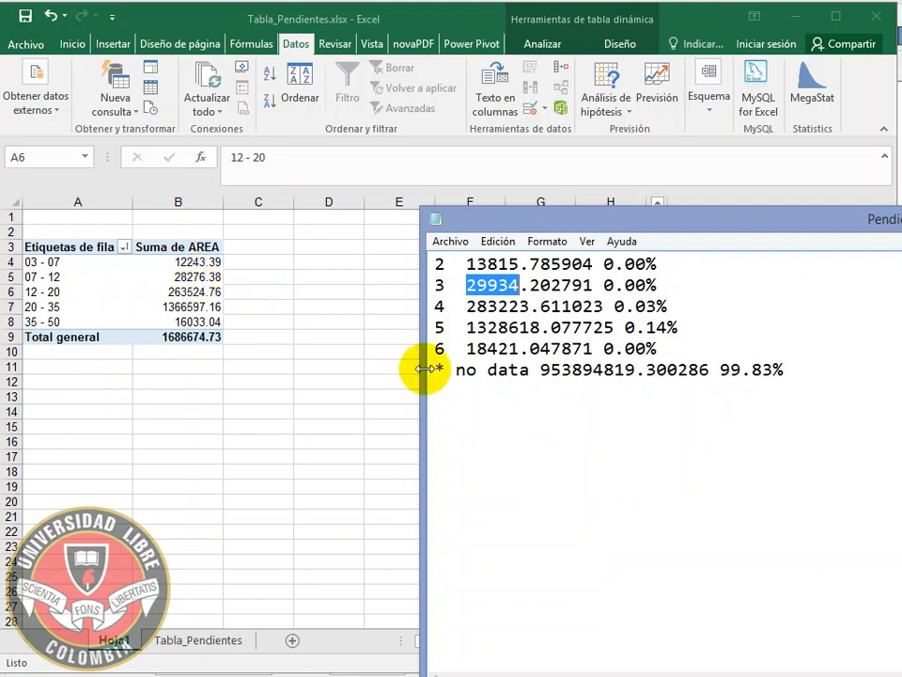
left_click(706, 304)
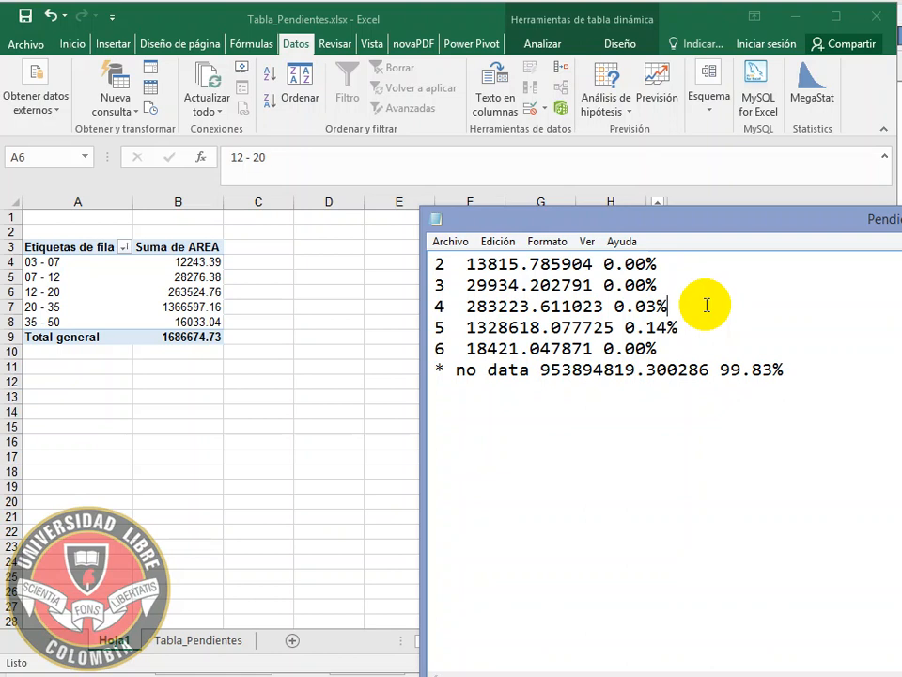
- Save the Tabla_Pendientes.xlsx workbook and close it together with the Pendientes.txt window, returning to QGIS
left_click(25, 23)
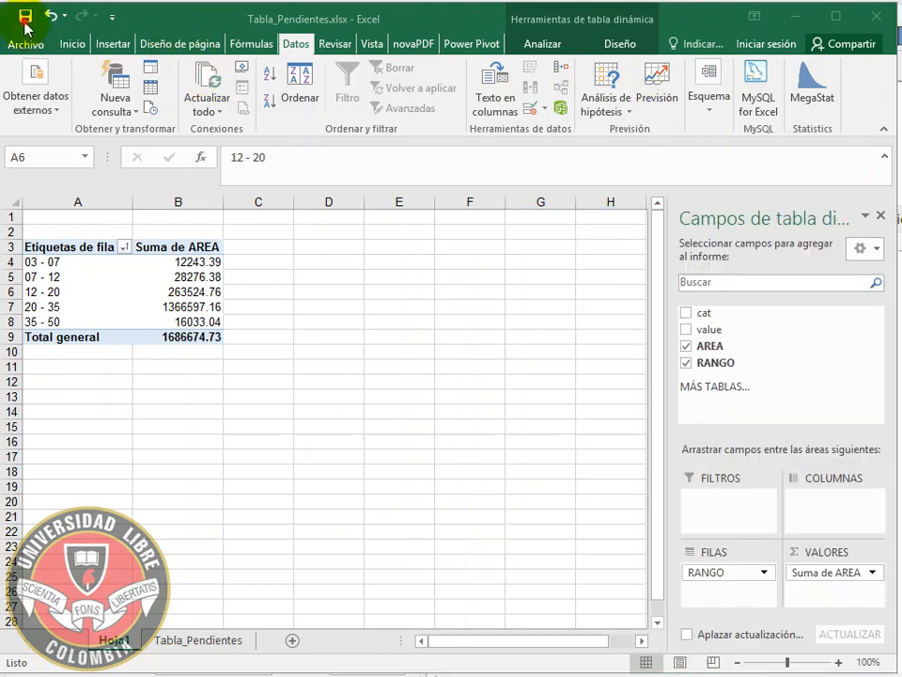
left_click_drag(901, 218, 635, 168)
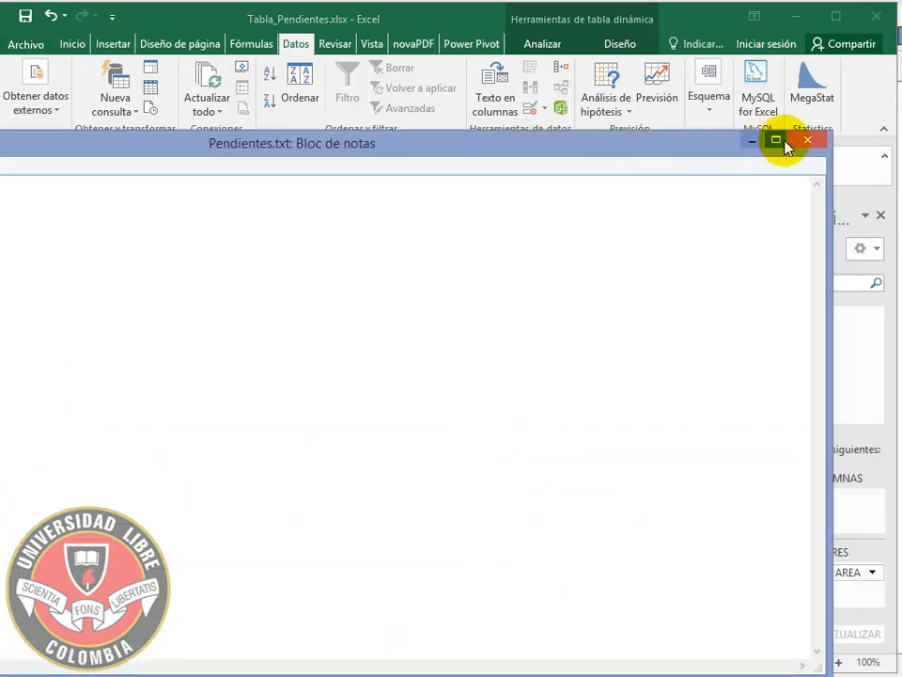
left_click(814, 143)
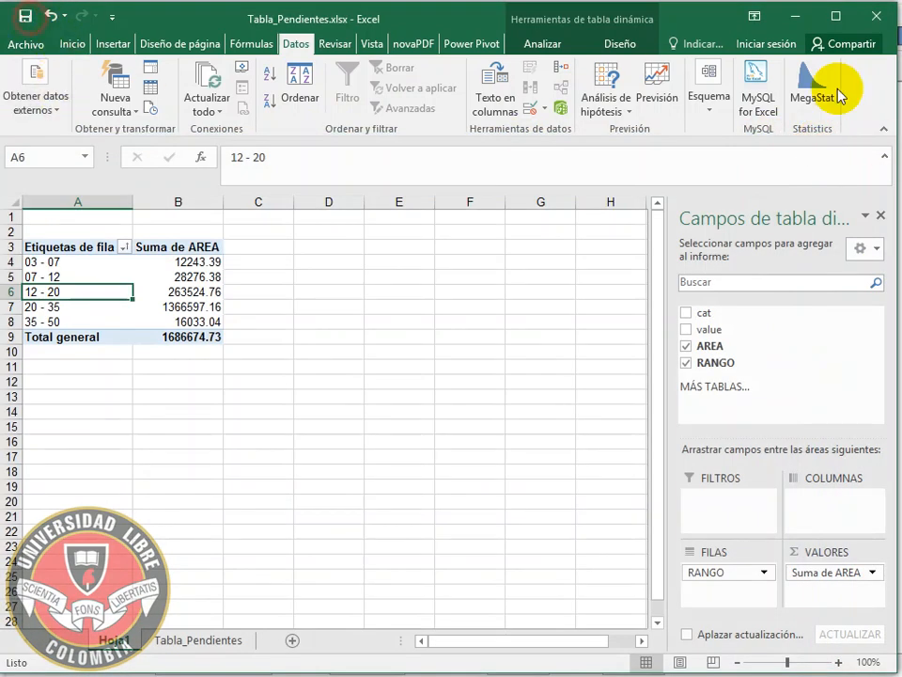
left_click(879, 17)
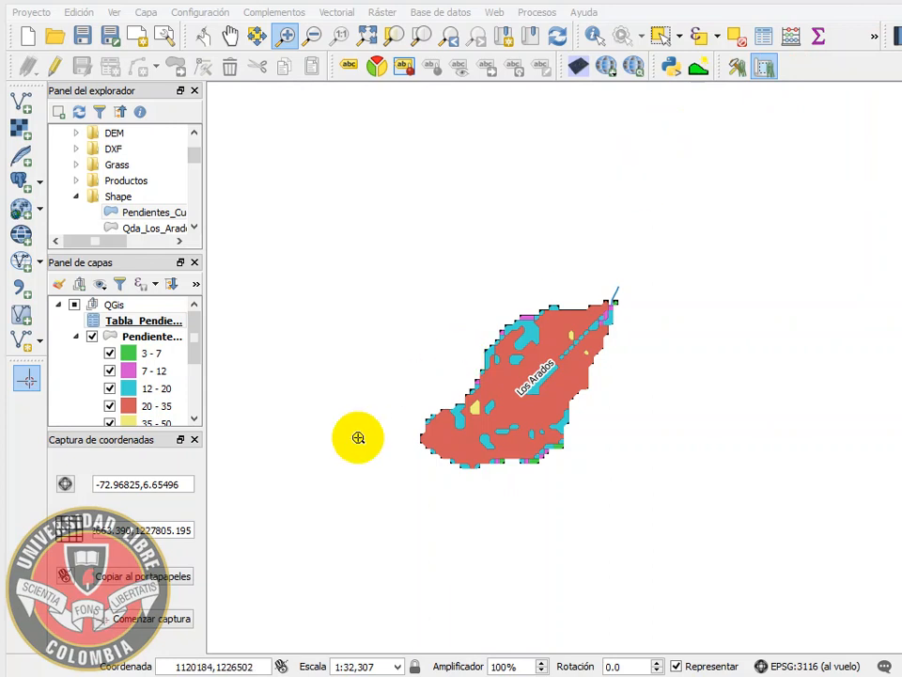
- Generate a Qgis2threejs 3D view of the basin slopes on DEM_Palsar_Magna_Bogota, allow the blocked content, examine the basin up close and close the view
left_click(580, 75)
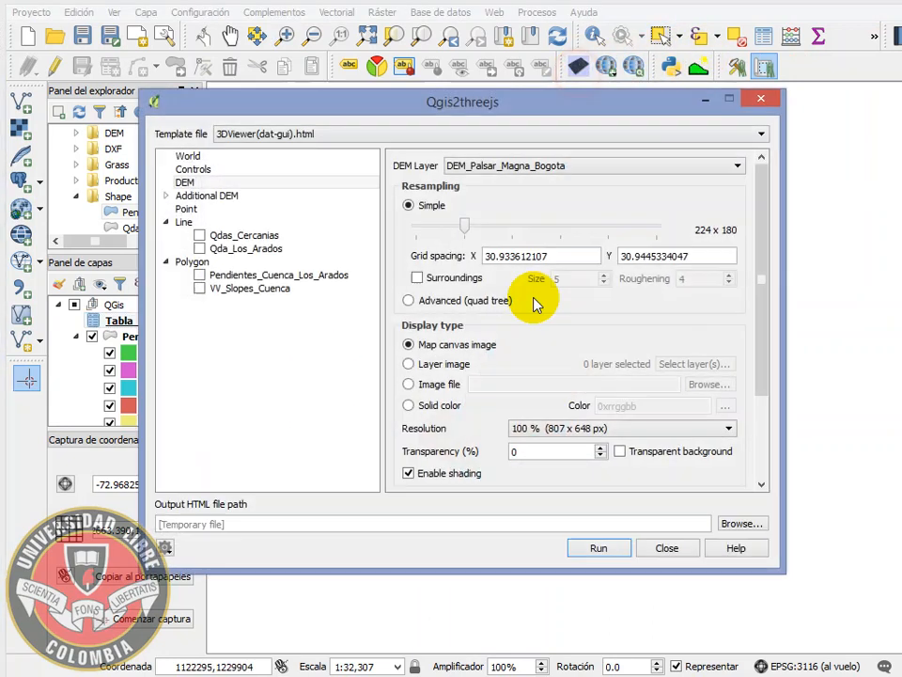
left_click(601, 547)
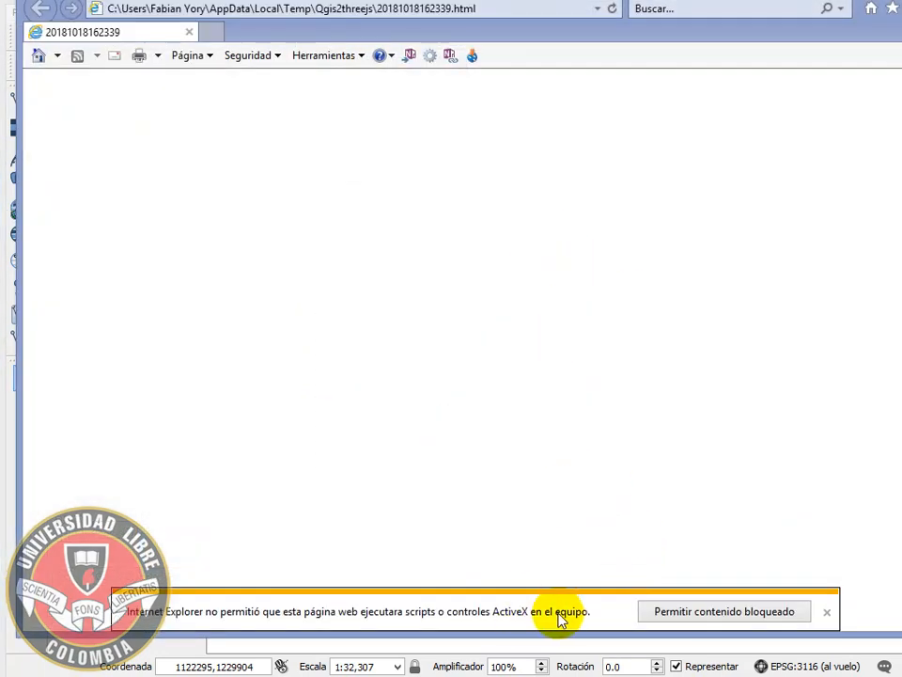
left_click(680, 605)
left_click_drag(647, 291, 317, 279)
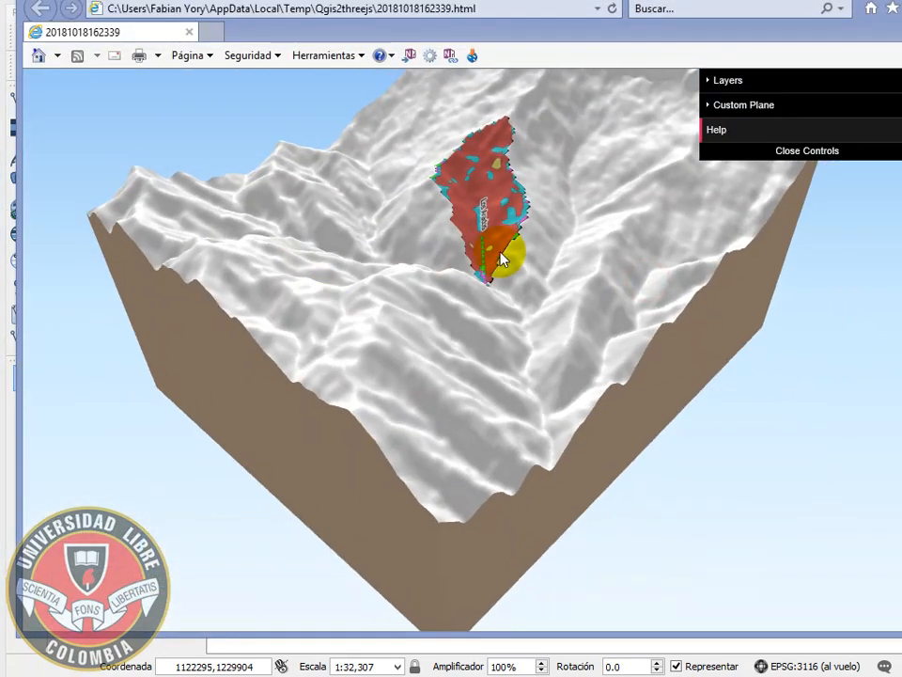
left_click_drag(538, 248, 504, 374)
scroll(451, 314, "up", 7)
left_click_drag(453, 320, 487, 404)
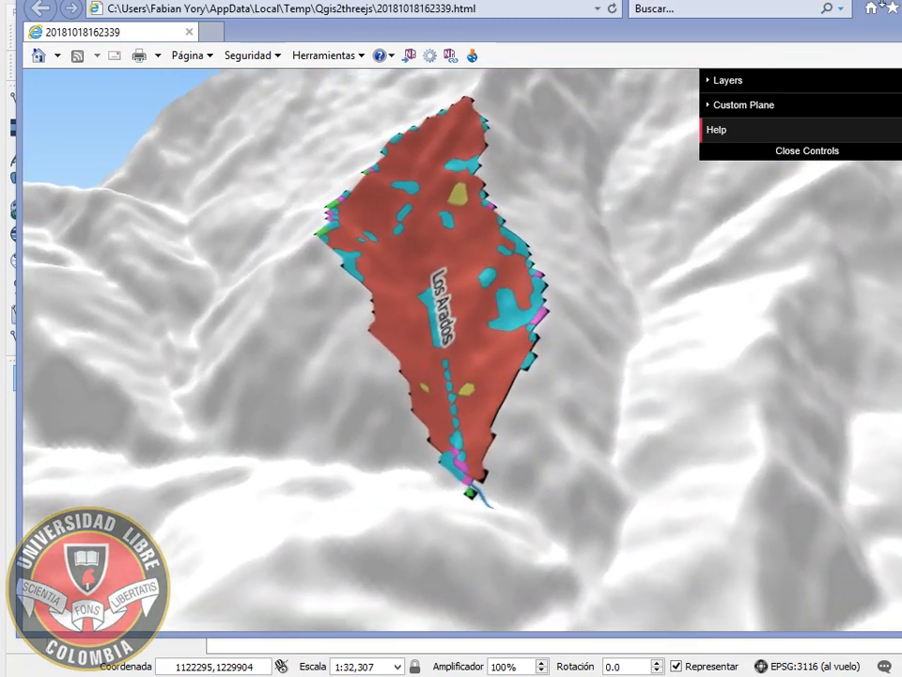
left_click(888, 1)
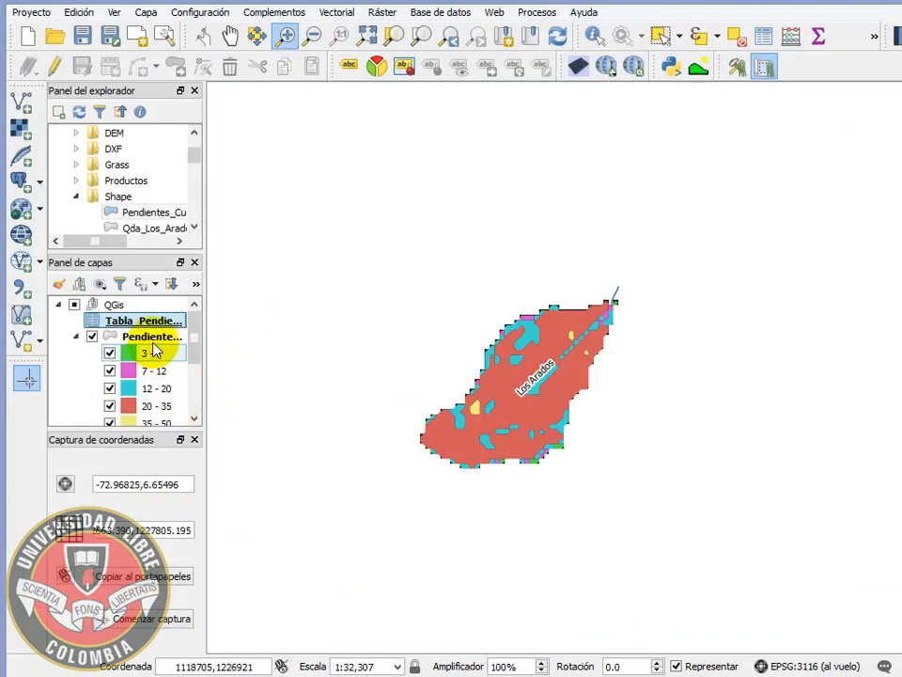
- Collapse the slope layer's legend and move the Qda_Los_Arados layer to the top of the QGis group
left_click(75, 337)
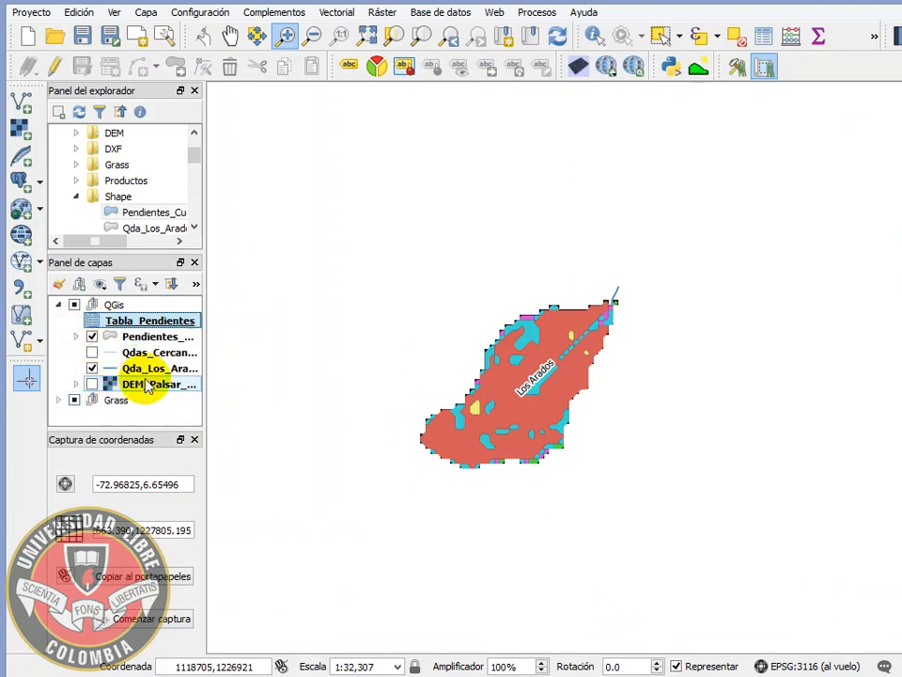
left_click_drag(125, 368, 169, 394)
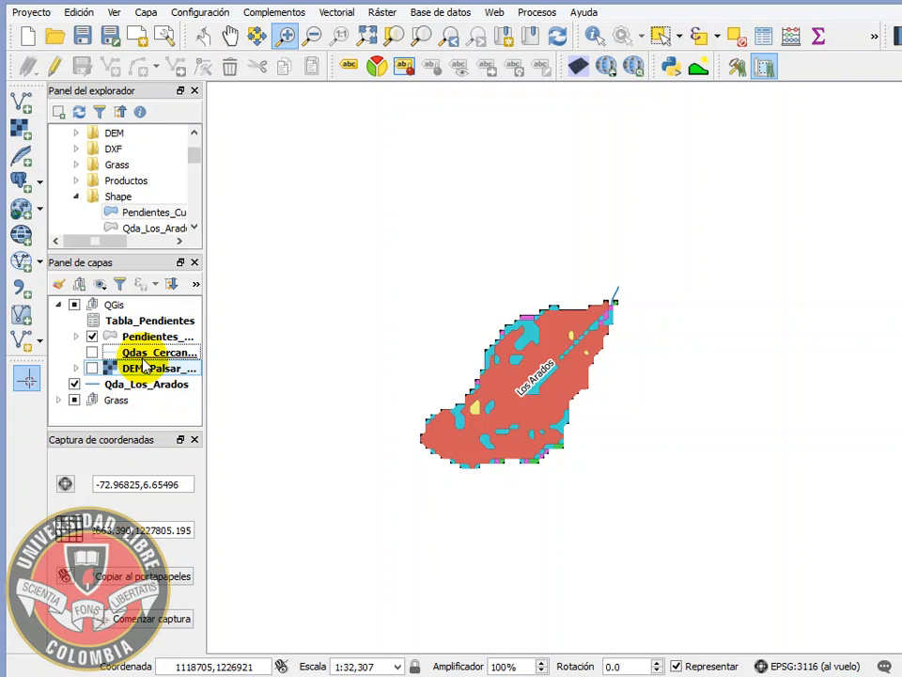
mouse_move(153, 386)
left_mouse_down()
mouse_move(156, 314)
mouse_move(158, 323)
left_mouse_up()
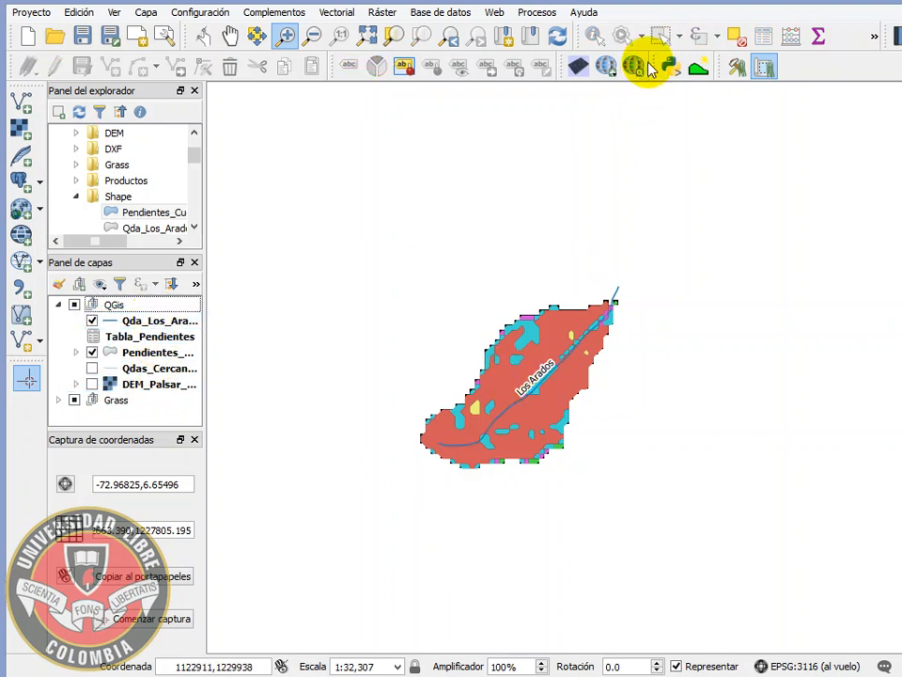
- Generate the Qgis2threejs 3D view again, examine the stream's course over the slope classes down to the basin outlet and close the view
left_click(578, 66)
left_click(601, 545)
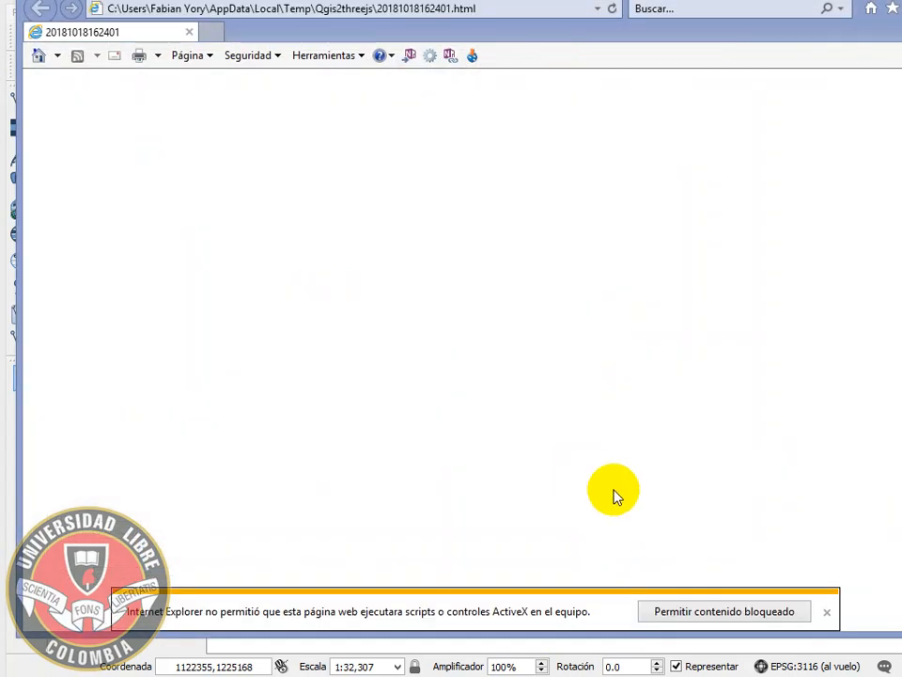
left_click(694, 610)
mouse_move(635, 312)
left_mouse_down()
mouse_move(418, 378)
mouse_move(539, 423)
mouse_move(483, 368)
mouse_move(439, 388)
mouse_move(539, 240)
mouse_move(534, 409)
mouse_move(484, 475)
mouse_move(444, 366)
left_mouse_up()
scroll(443, 367, "up", 10)
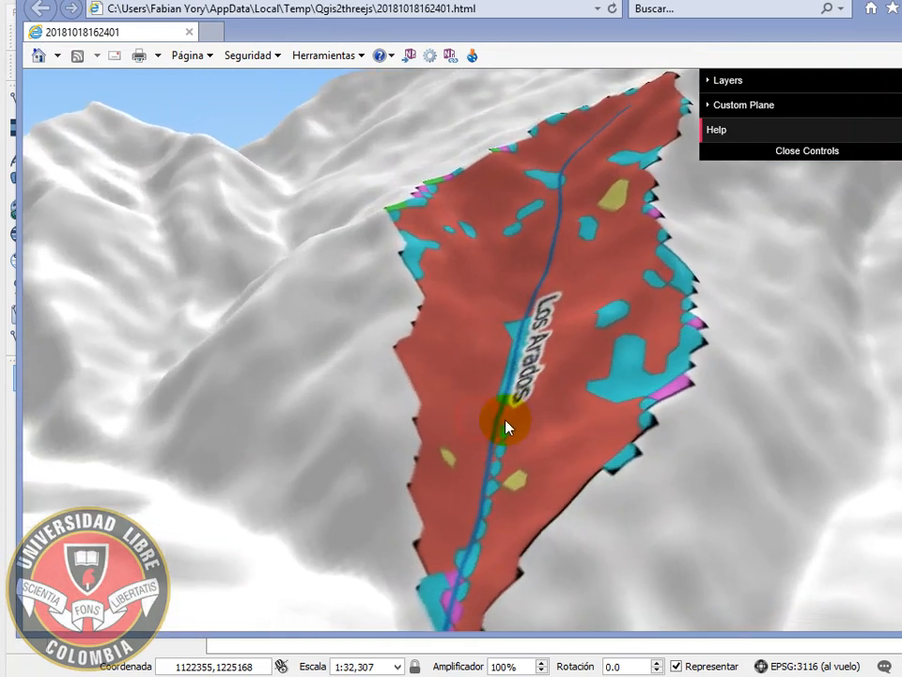
mouse_move(505, 427)
left_mouse_down()
mouse_move(534, 419)
mouse_move(539, 395)
mouse_move(502, 405)
mouse_move(492, 476)
mouse_move(515, 536)
left_mouse_up()
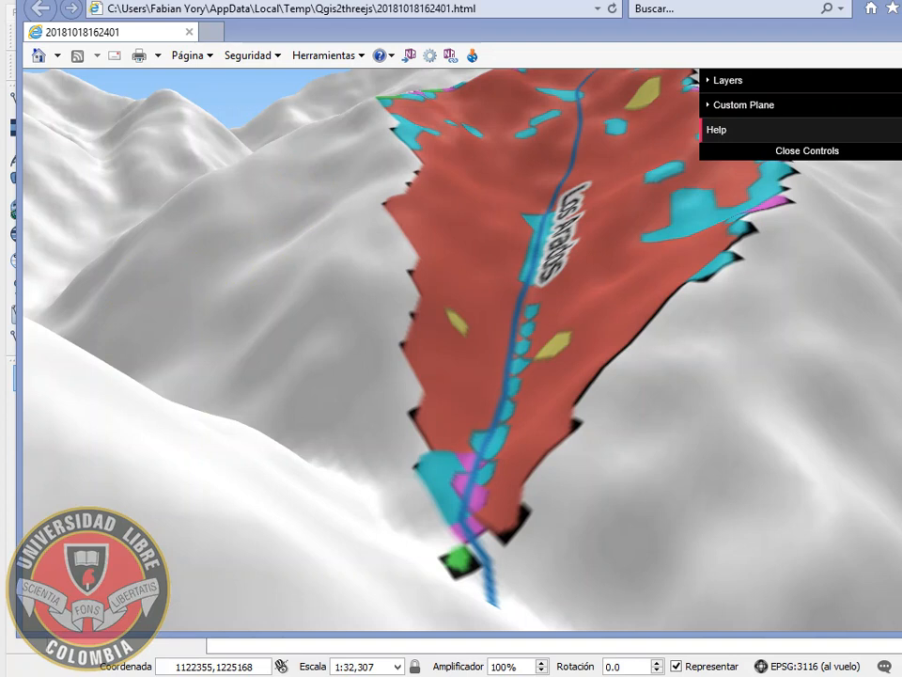
left_click(889, 2)
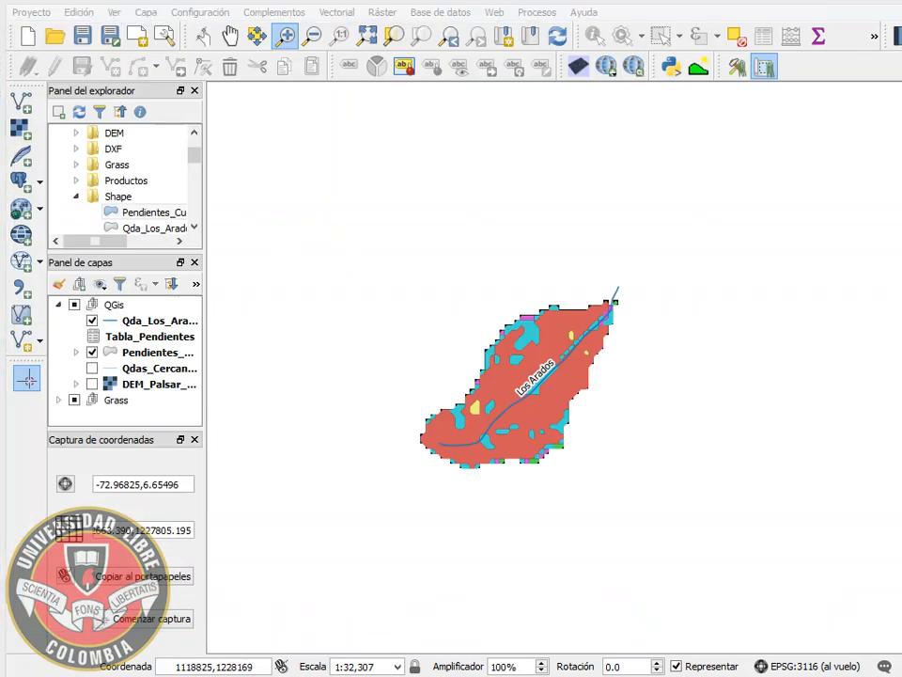